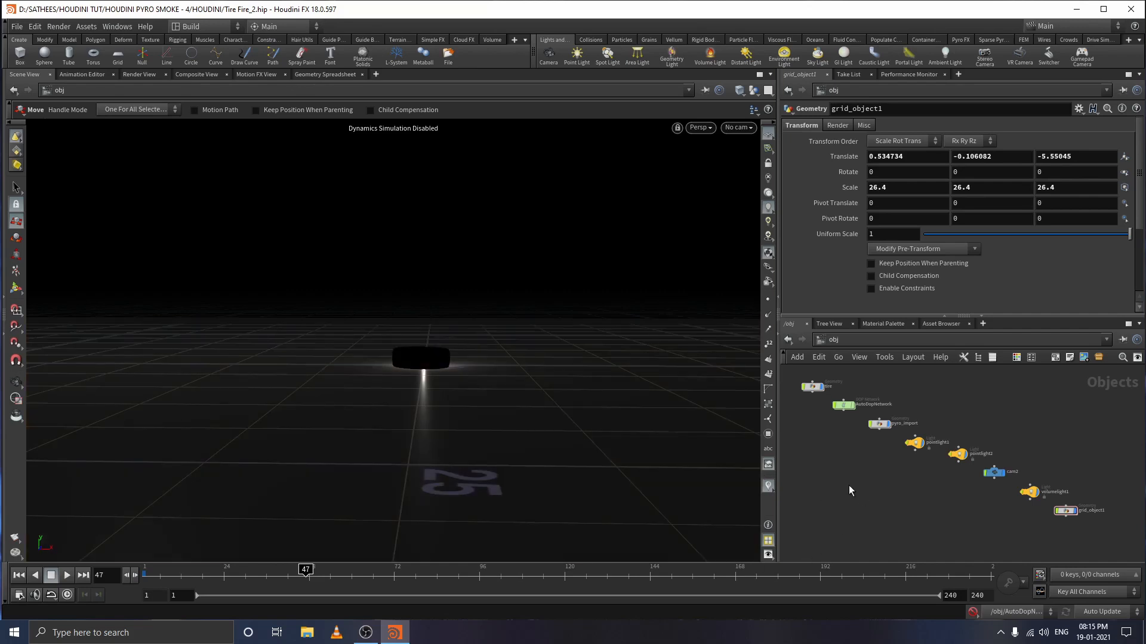
# - Inspect the node network inside the tire object, from its file node to add_noise, and return to the object level
pyautogui.moveTo(849, 468); pyautogui.dragTo(877, 496, button='middle')
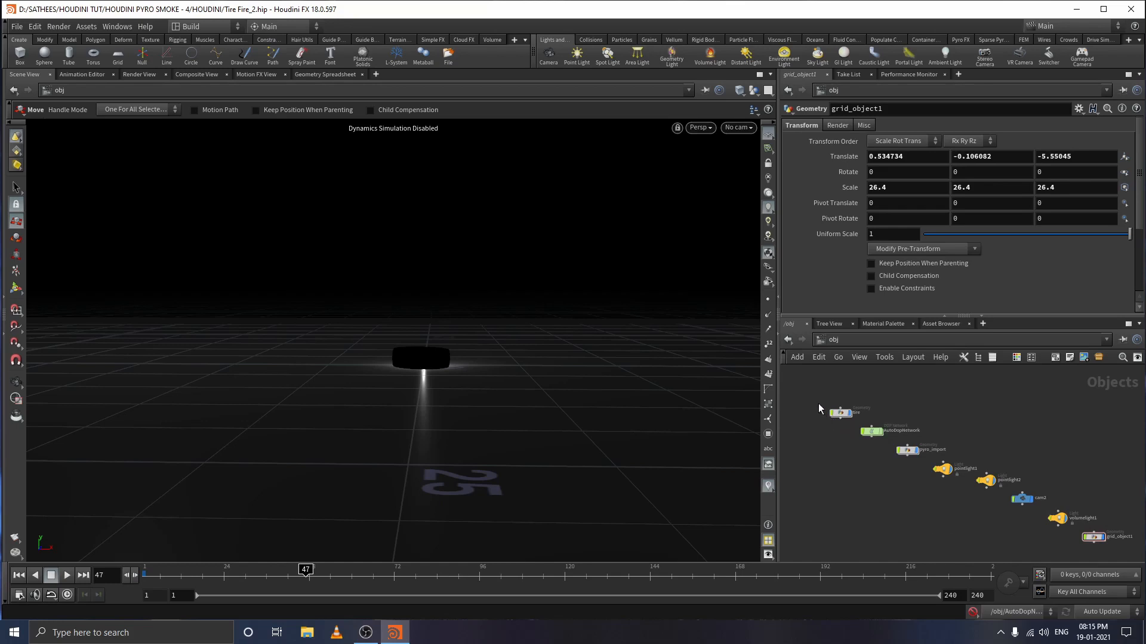
pyautogui.scroll(2, 825, 427)
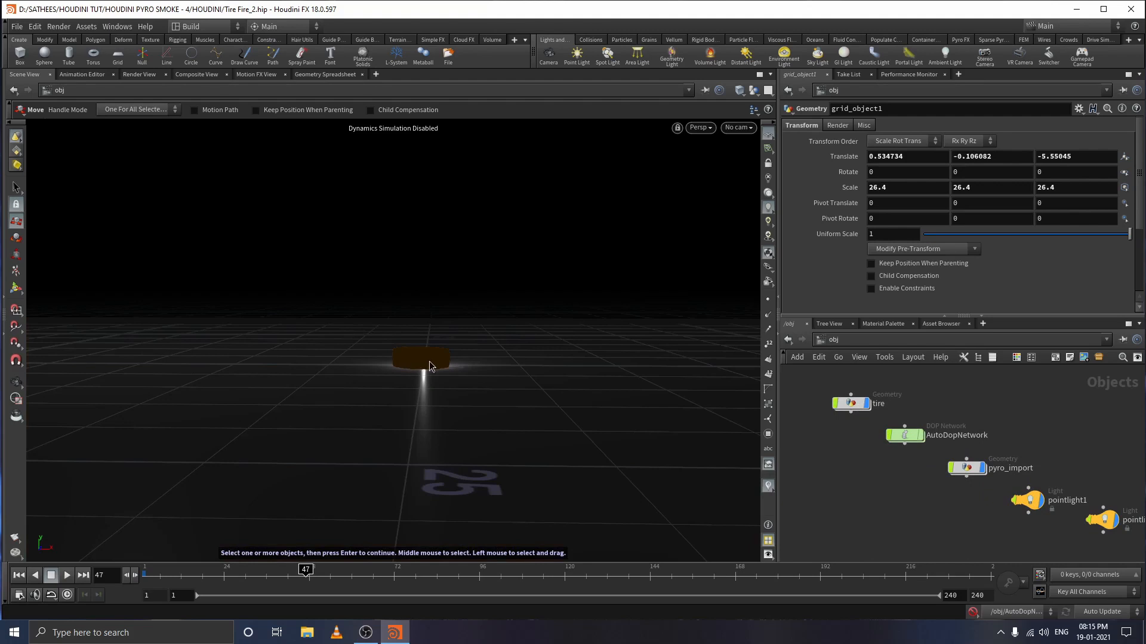
pyautogui.click(429, 365)
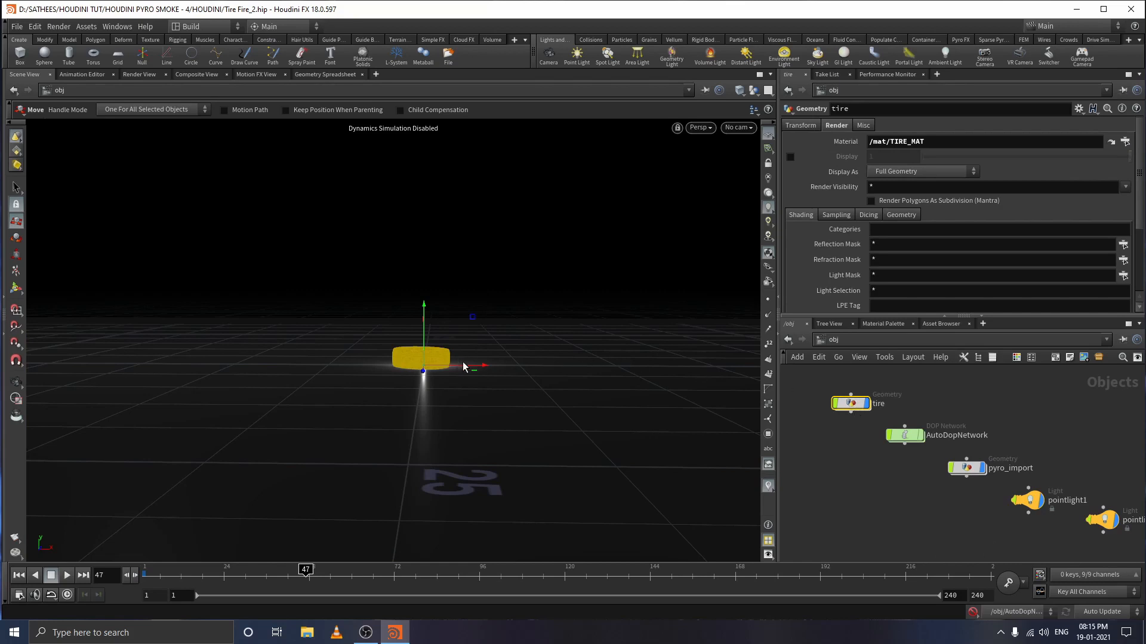
pyautogui.doubleClick(850, 404)
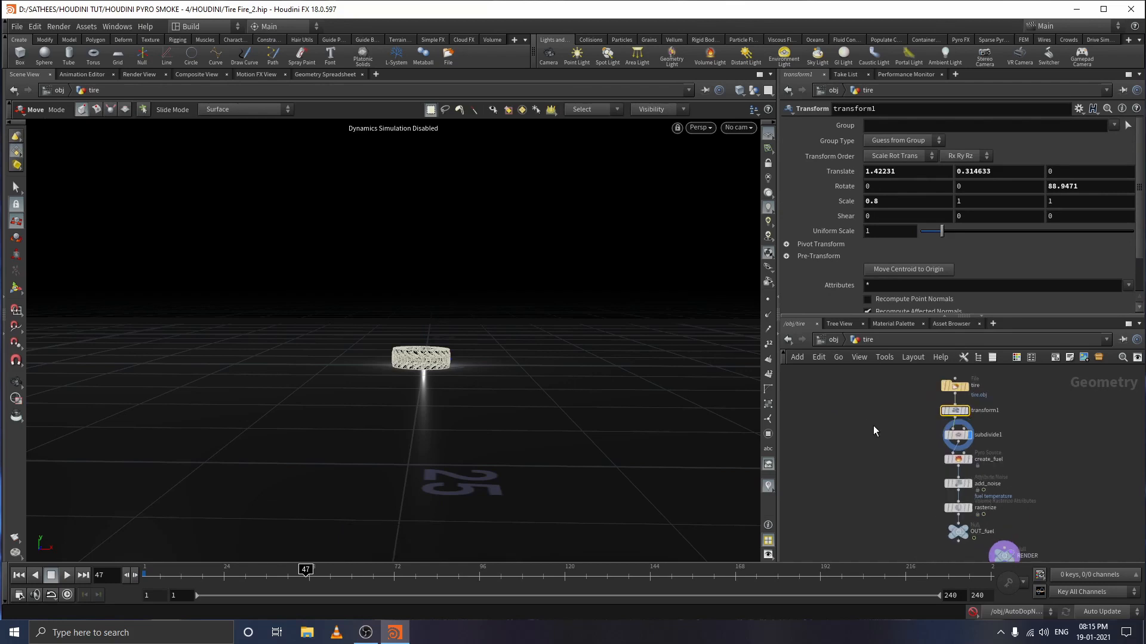
pyautogui.scroll(3, 872, 425)
pyautogui.moveTo(966, 374); pyautogui.dragTo(858, 405, button='middle')
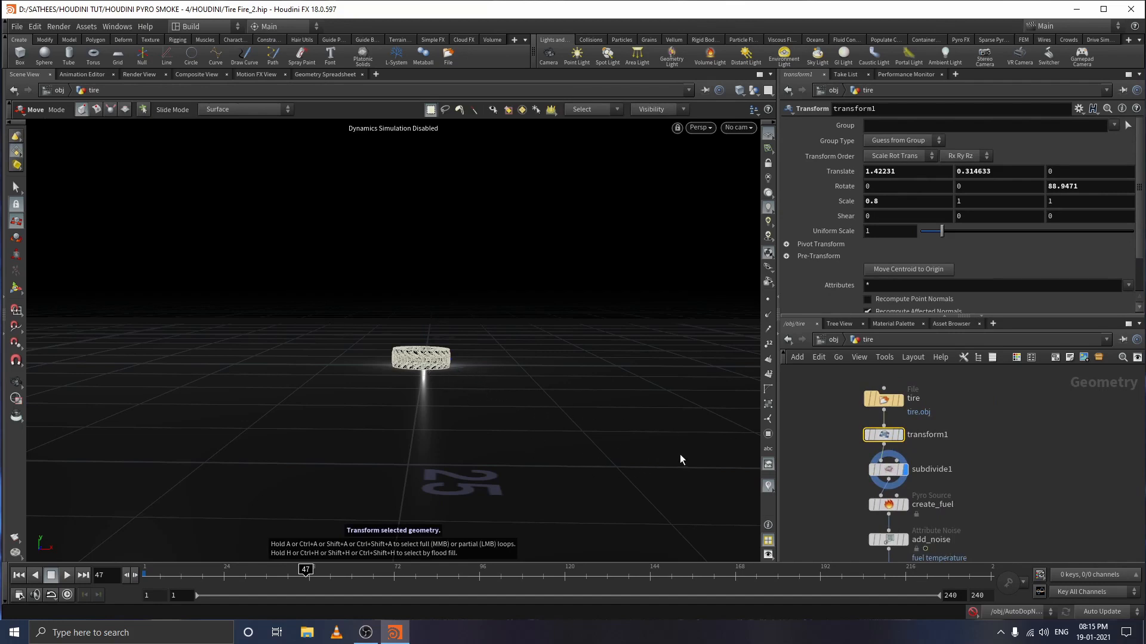
pyautogui.click(830, 340)
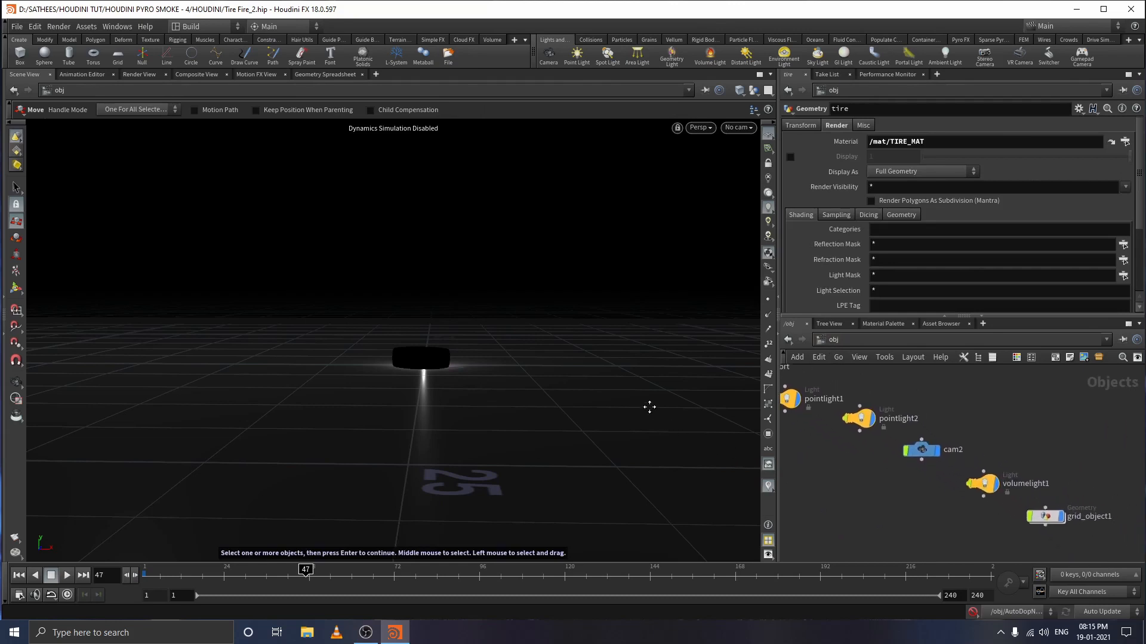
# - Select the tire object in the scene and bring up the Pyro FX shelf tools
pyautogui.scroll(2, 1076, 532)
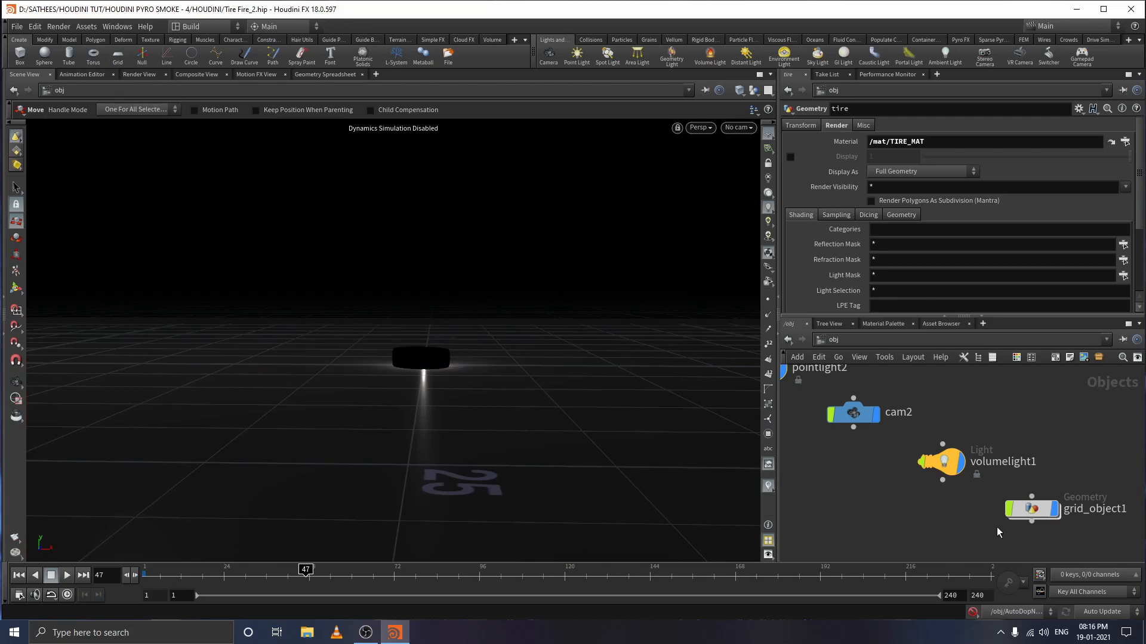
pyautogui.moveTo(842, 480); pyautogui.dragTo(888, 521, button='middle')
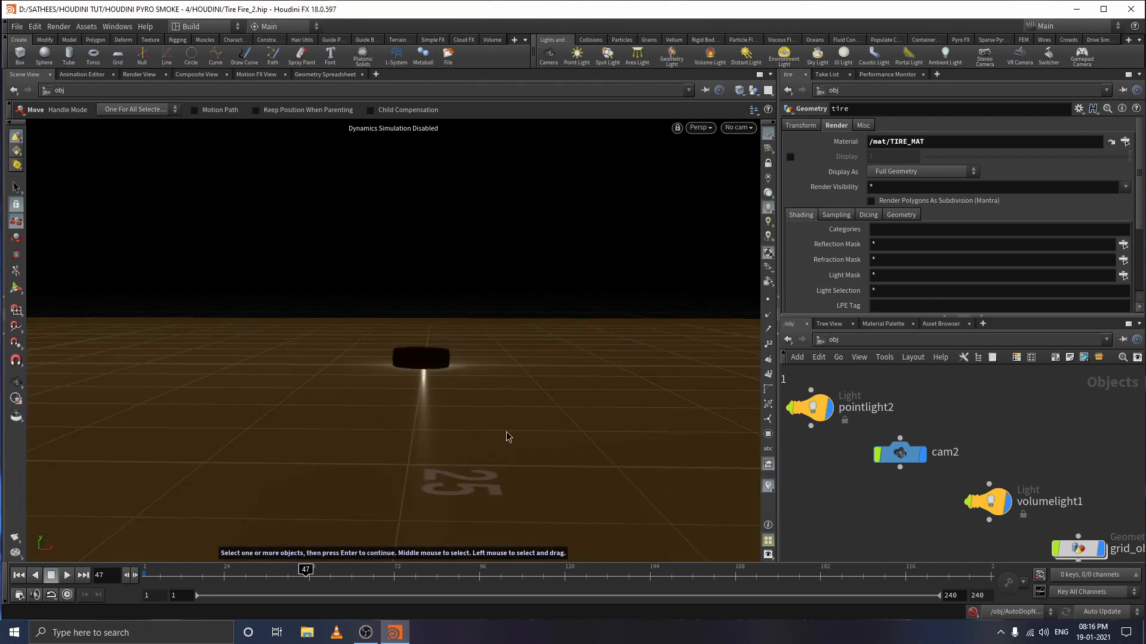
pyautogui.scroll(-2, 913, 510)
pyautogui.scroll(1, 856, 505)
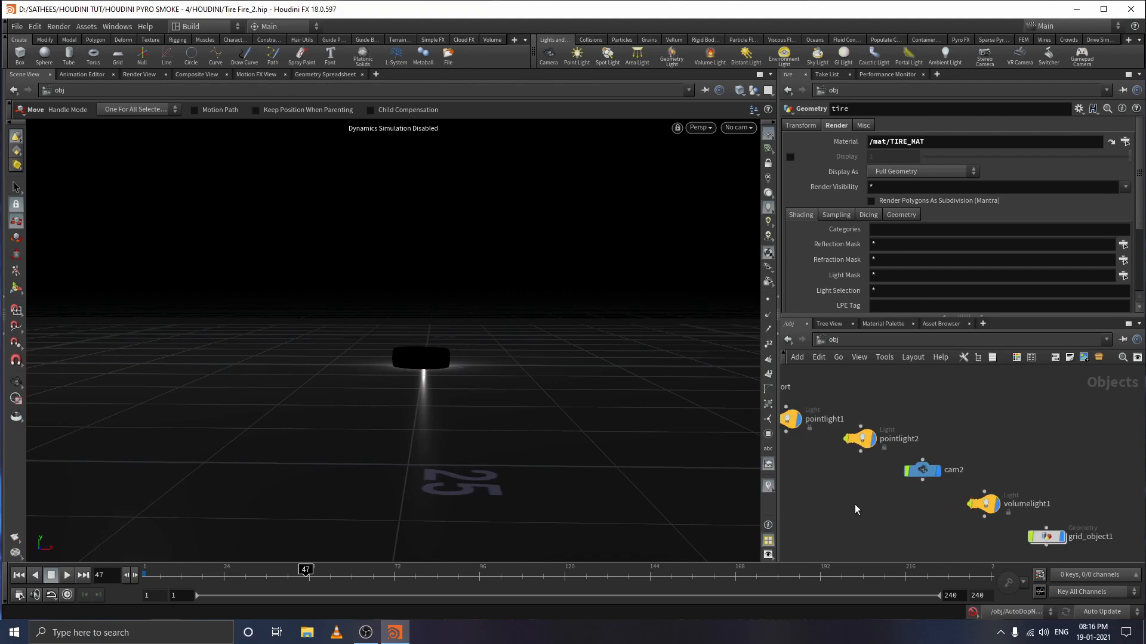
pyautogui.moveTo(837, 479); pyautogui.dragTo(985, 520, button='middle')
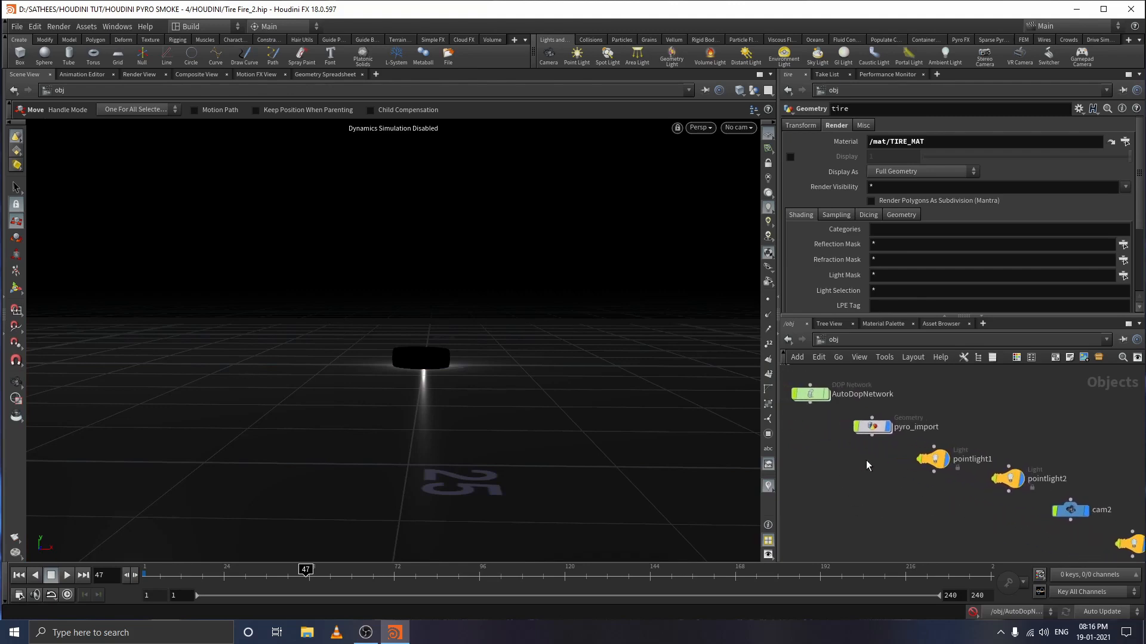
pyautogui.moveTo(866, 466); pyautogui.dragTo(981, 509, button='middle')
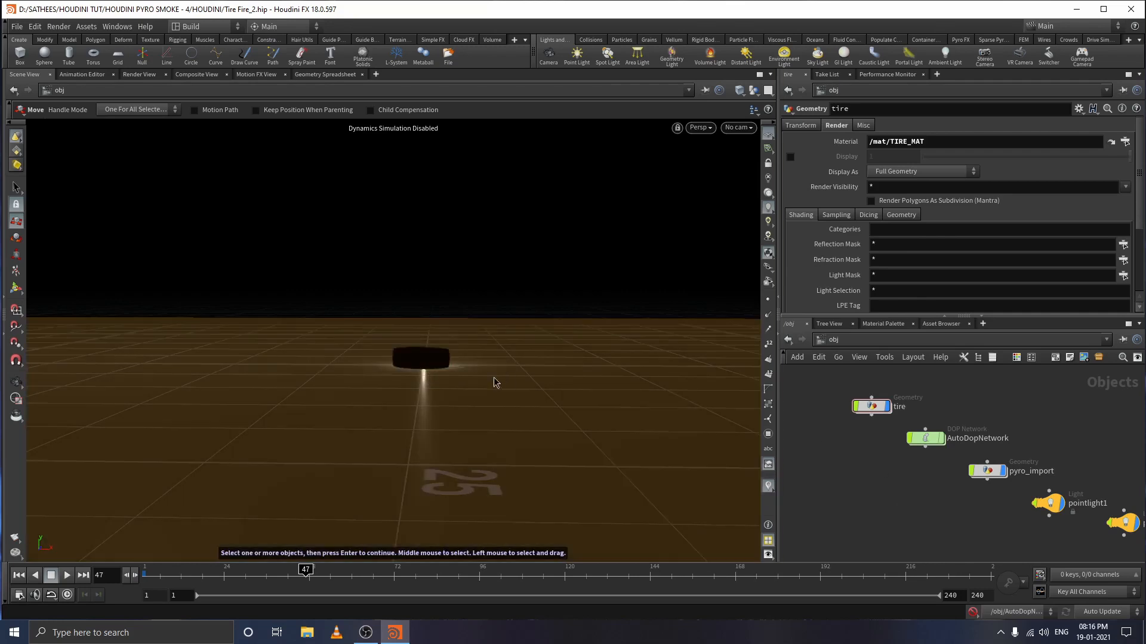
pyautogui.click(433, 360)
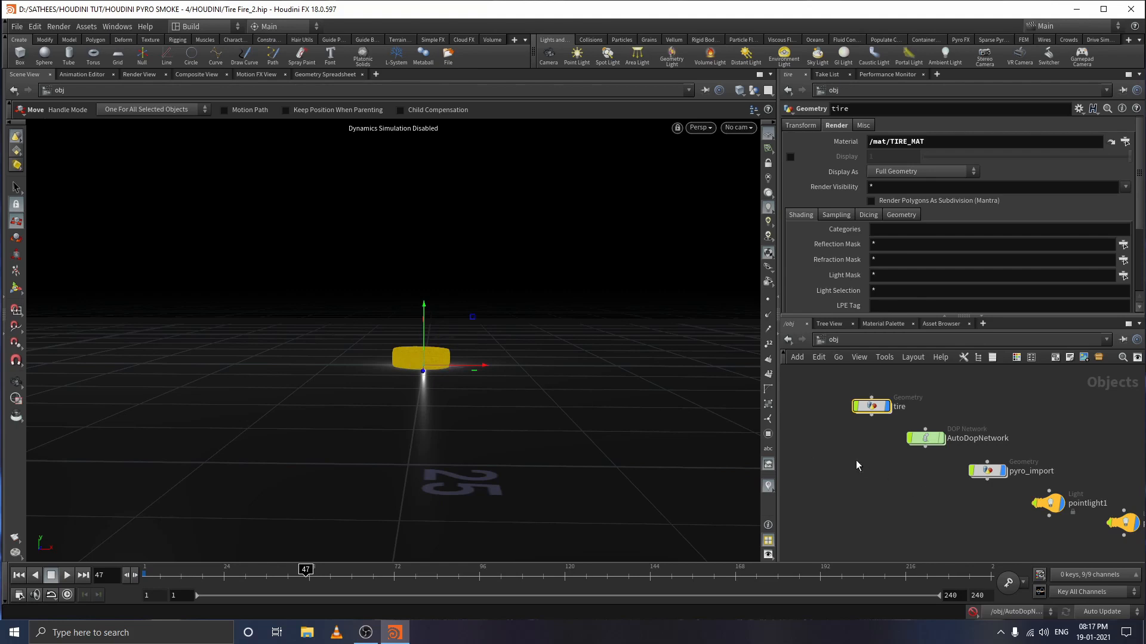
pyautogui.click(967, 40)
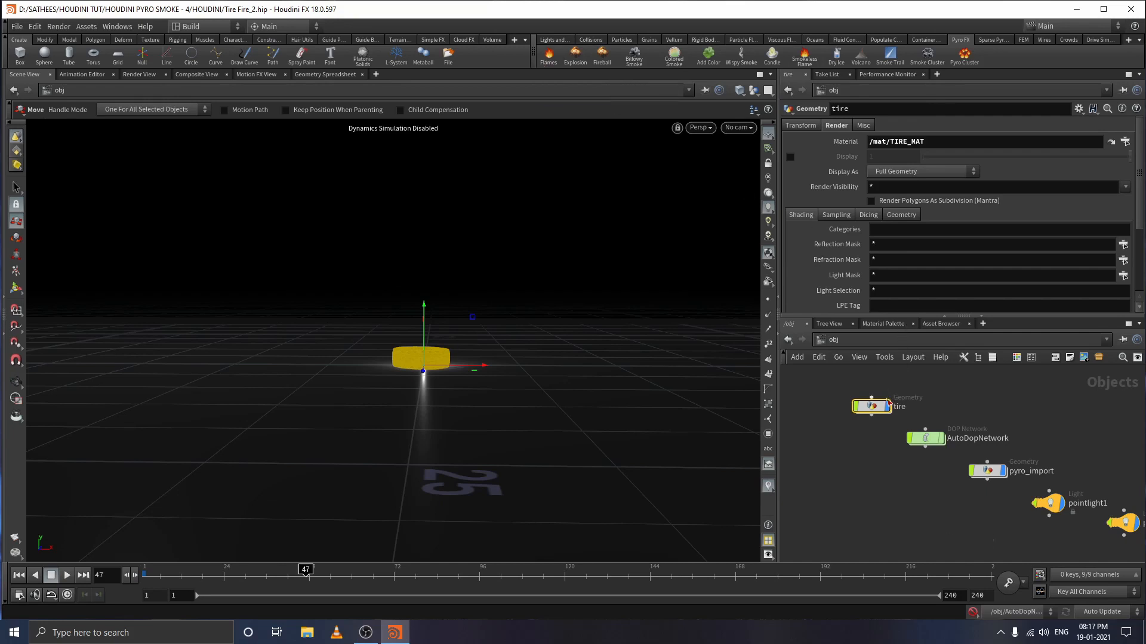
# - Review the existing AutoDopNetwork, pyro_import, light and camera nodes at the object level
pyautogui.moveTo(910, 478); pyautogui.dragTo(840, 482, button='middle')
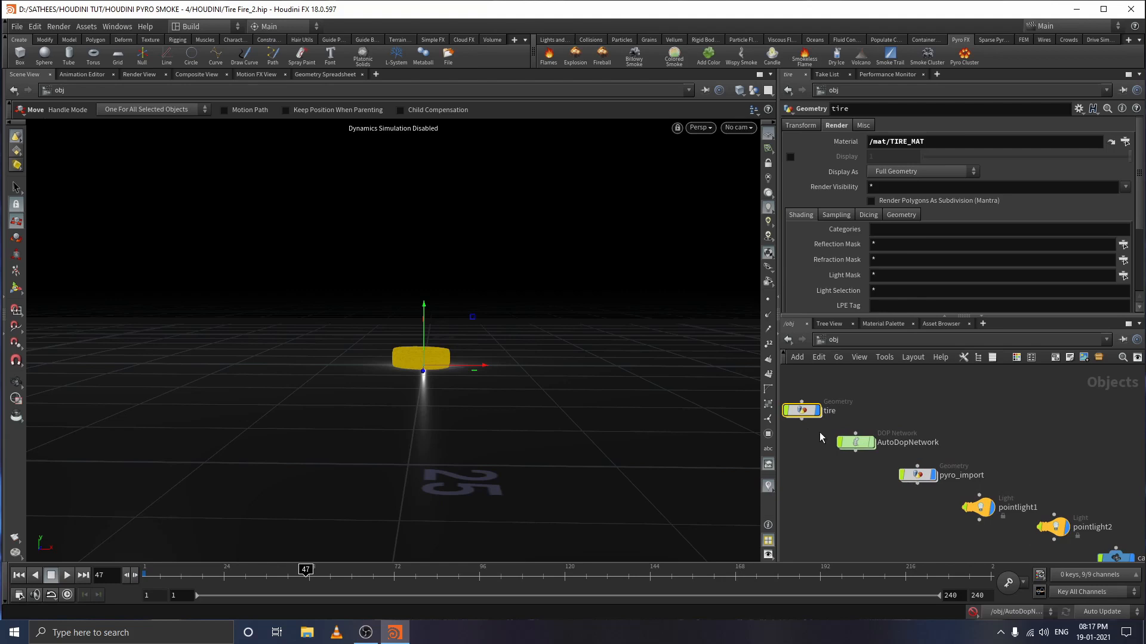
pyautogui.moveTo(818, 432); pyautogui.dragTo(949, 479)
pyautogui.click(929, 483)
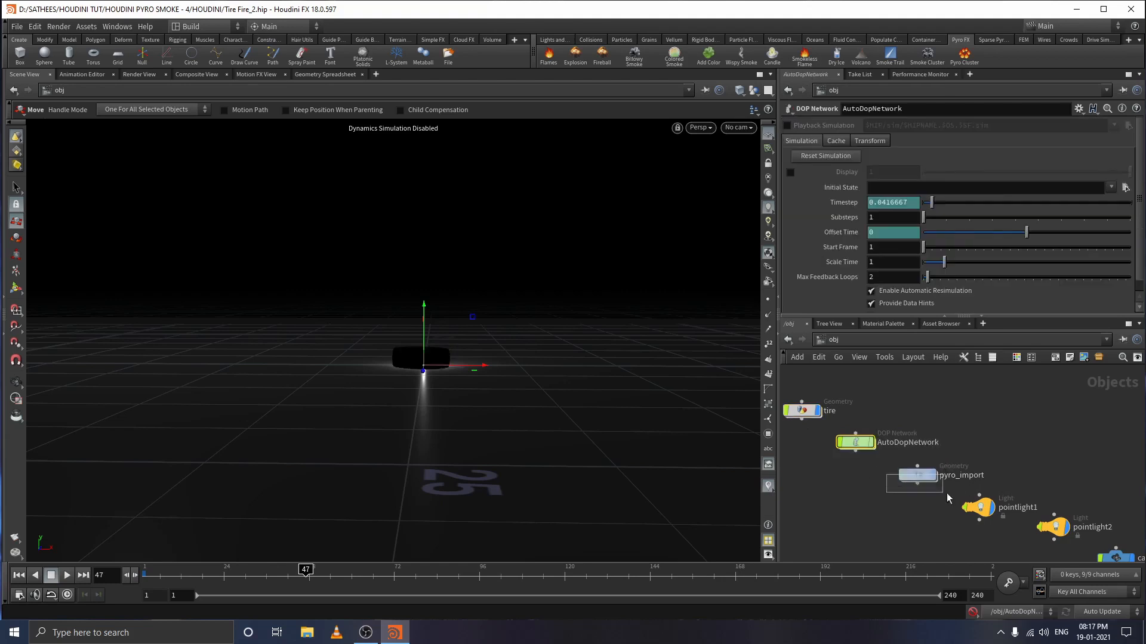
pyautogui.moveTo(928, 483); pyautogui.dragTo(811, 427, button='middle')
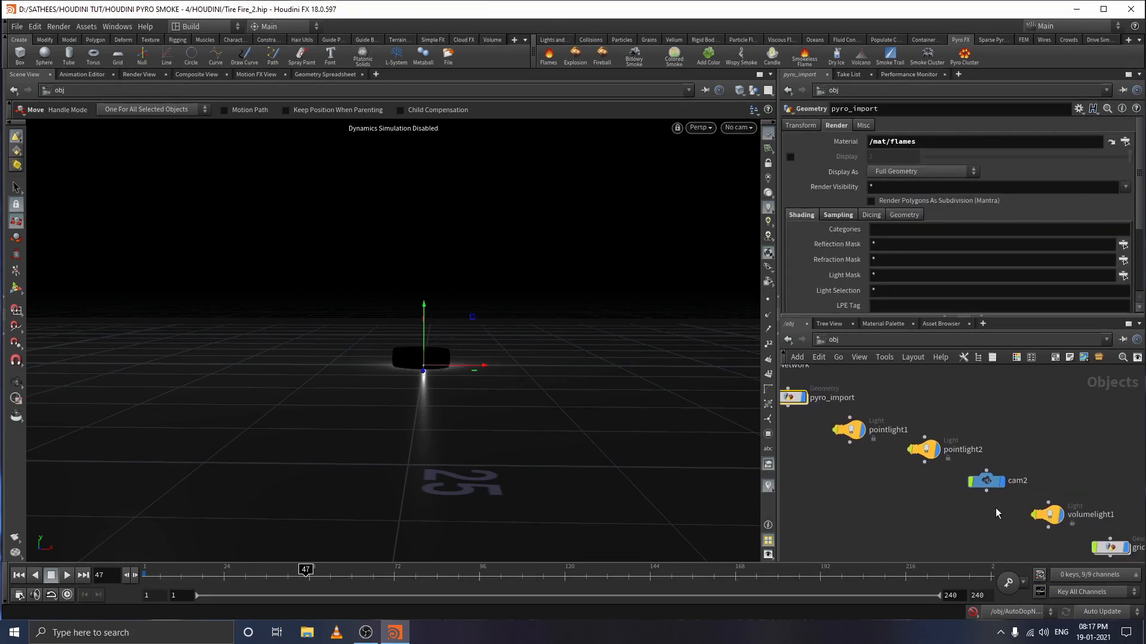
pyautogui.moveTo(820, 526); pyautogui.dragTo(974, 552, button='middle')
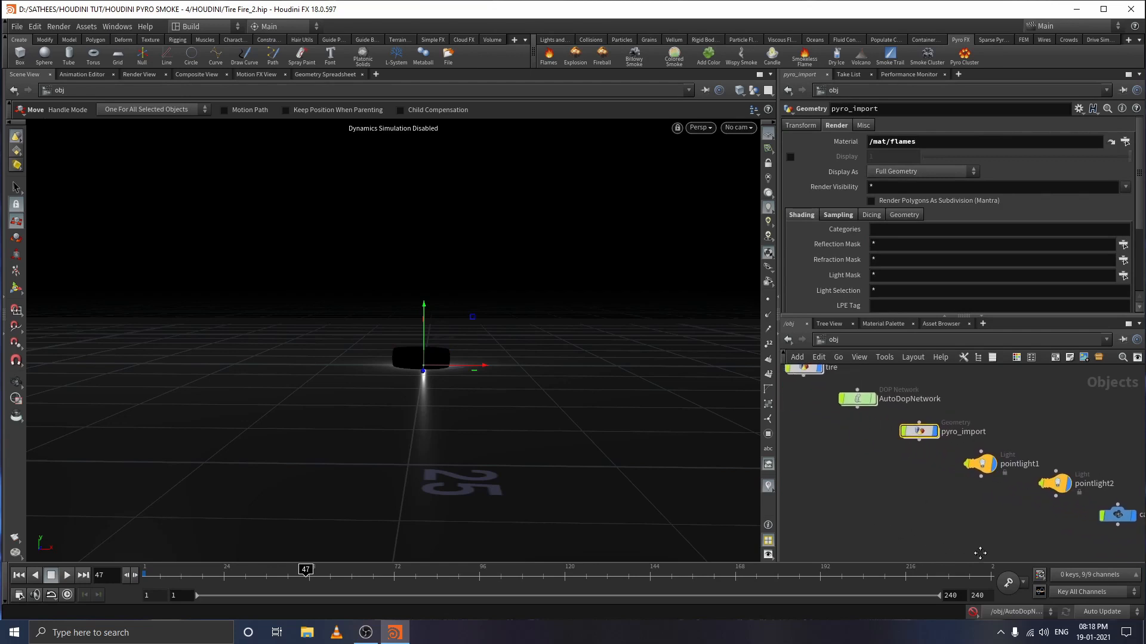
pyautogui.moveTo(883, 471); pyautogui.dragTo(929, 512, button='middle')
pyautogui.moveTo(866, 442); pyautogui.dragTo(886, 462, button='middle')
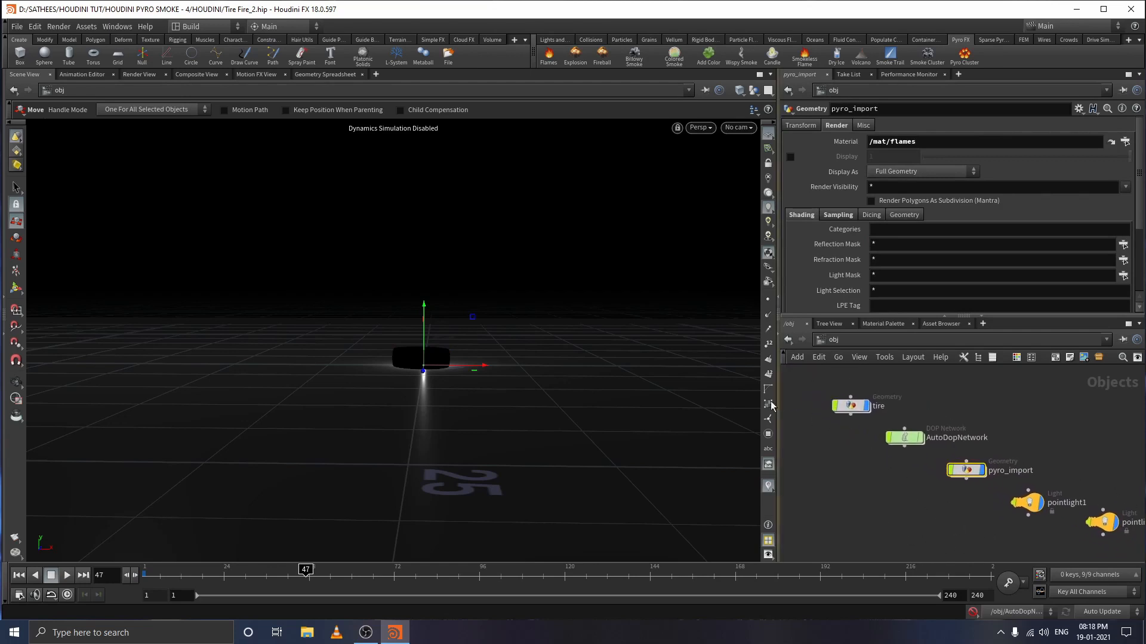
# - Move the timeline to frame 1 and inspect the contents of AutoDopNetwork before returning to the object level
pyautogui.click(153, 571)
pyautogui.moveTo(154, 571); pyautogui.dragTo(149, 571)
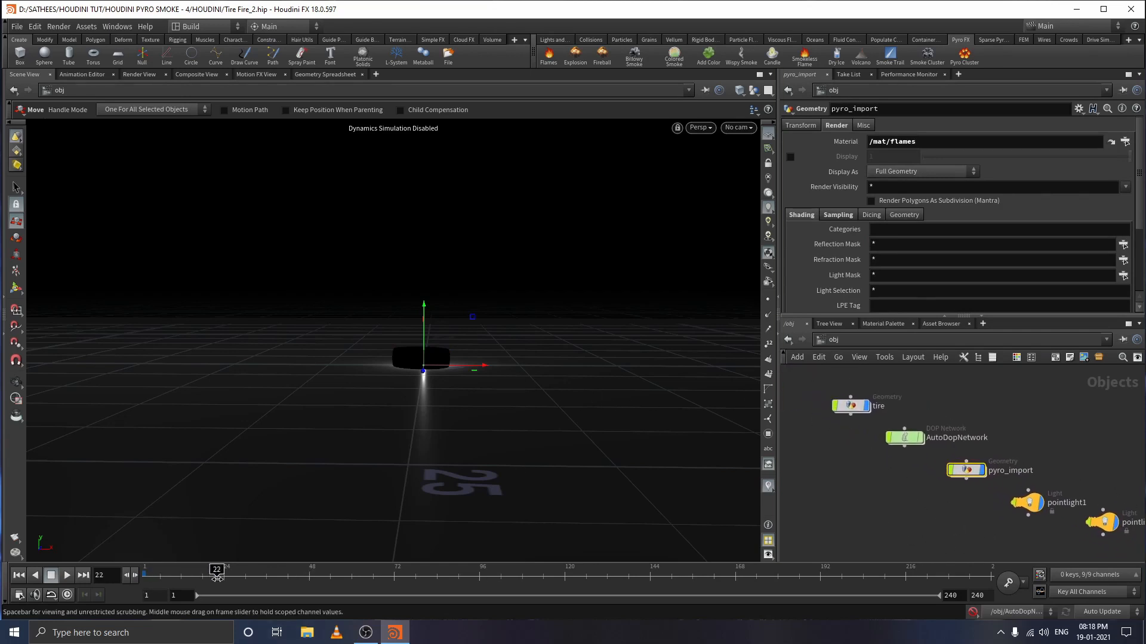
pyautogui.doubleClick(905, 439)
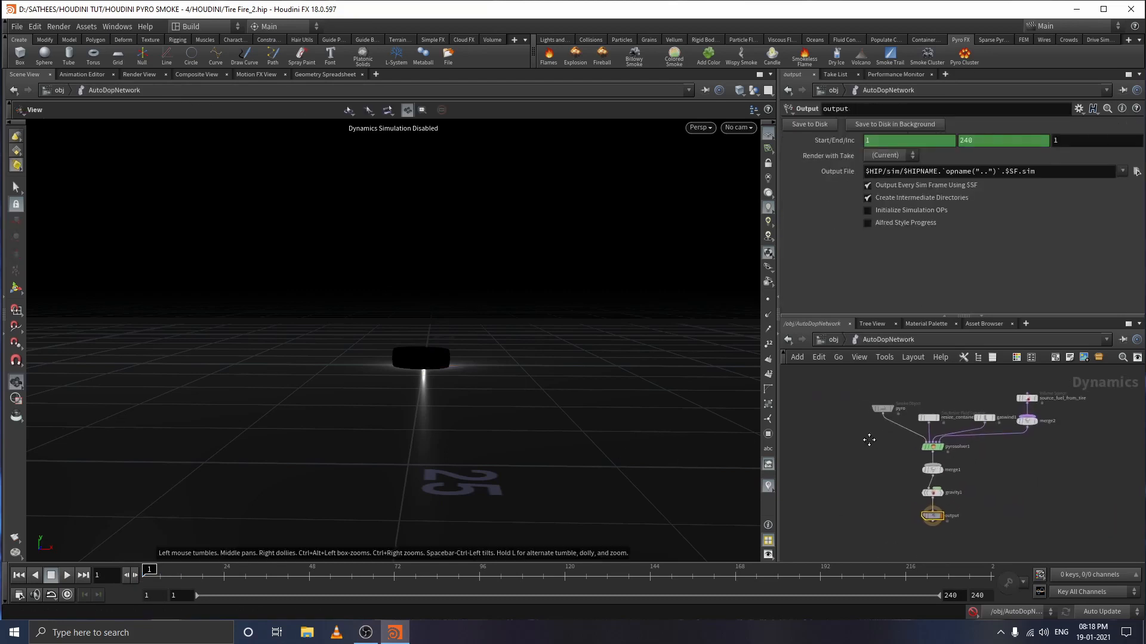
pyautogui.click(834, 340)
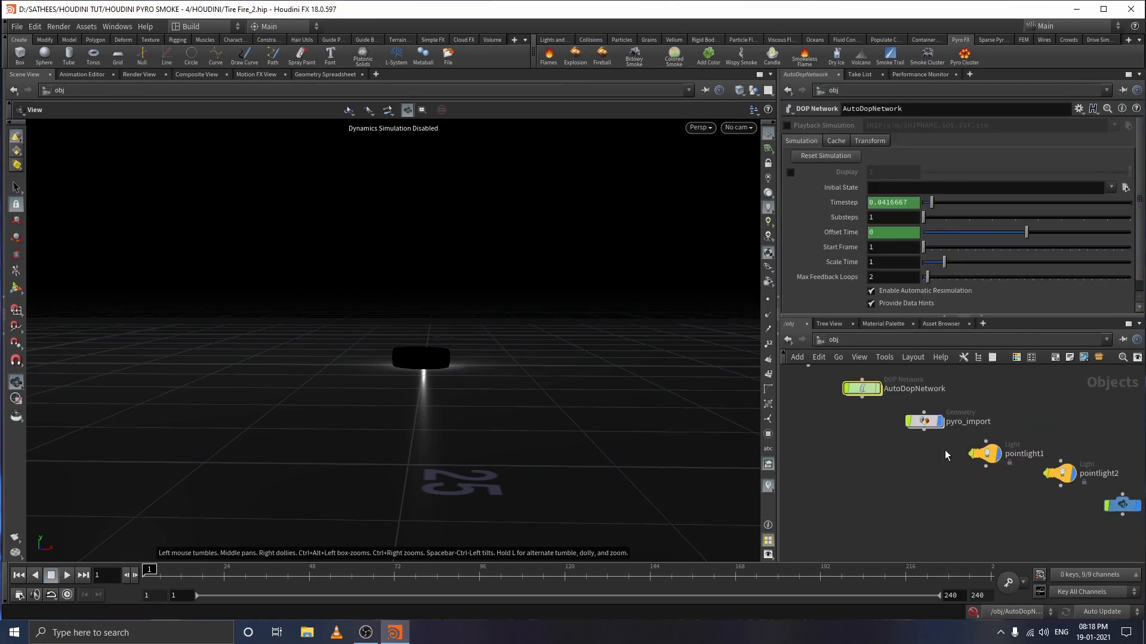
pyautogui.scroll(-5, 955, 455)
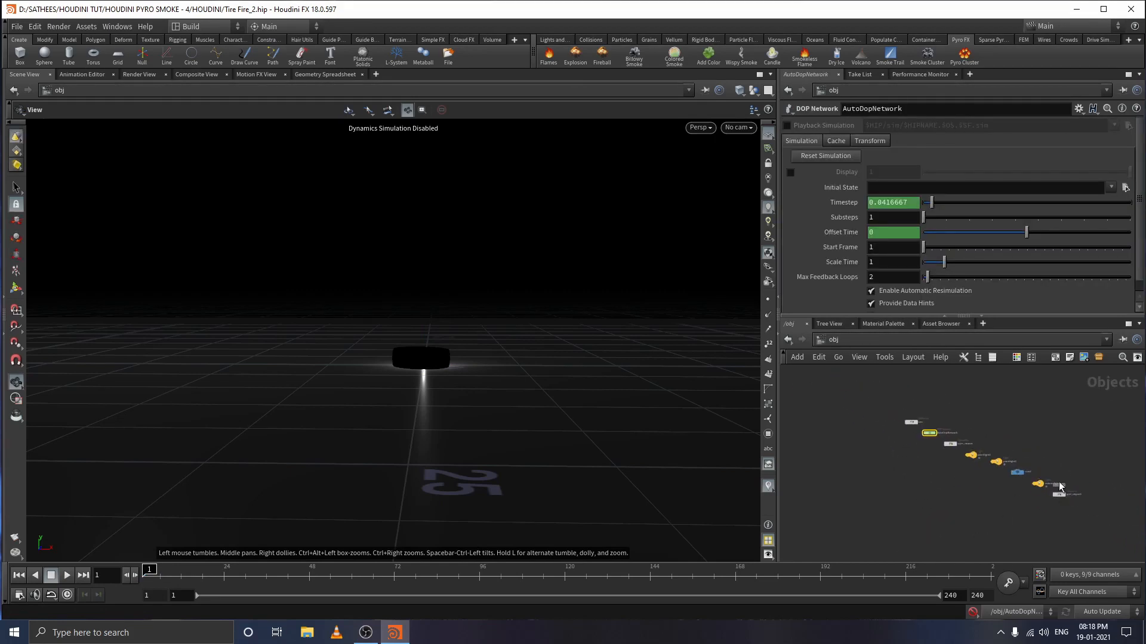
pyautogui.moveTo(1059, 486); pyautogui.dragTo(1058, 439)
pyautogui.moveTo(1101, 448); pyautogui.dragTo(1071, 410, button='right')
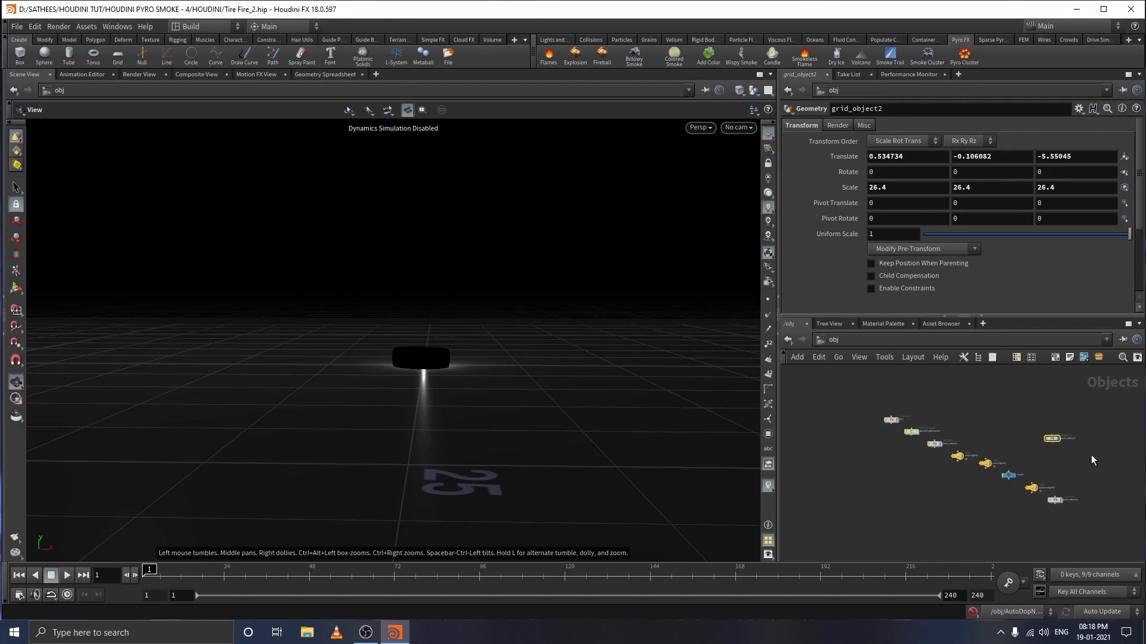
pyautogui.hotkey('ctrl', 'z')
# - Delete the AutoDopNetwork, pyro_import, pointlight1, pointlight2 and volumelight1 nodes, keeping the tire, camera and grid
pyautogui.scroll(4, 1046, 473)
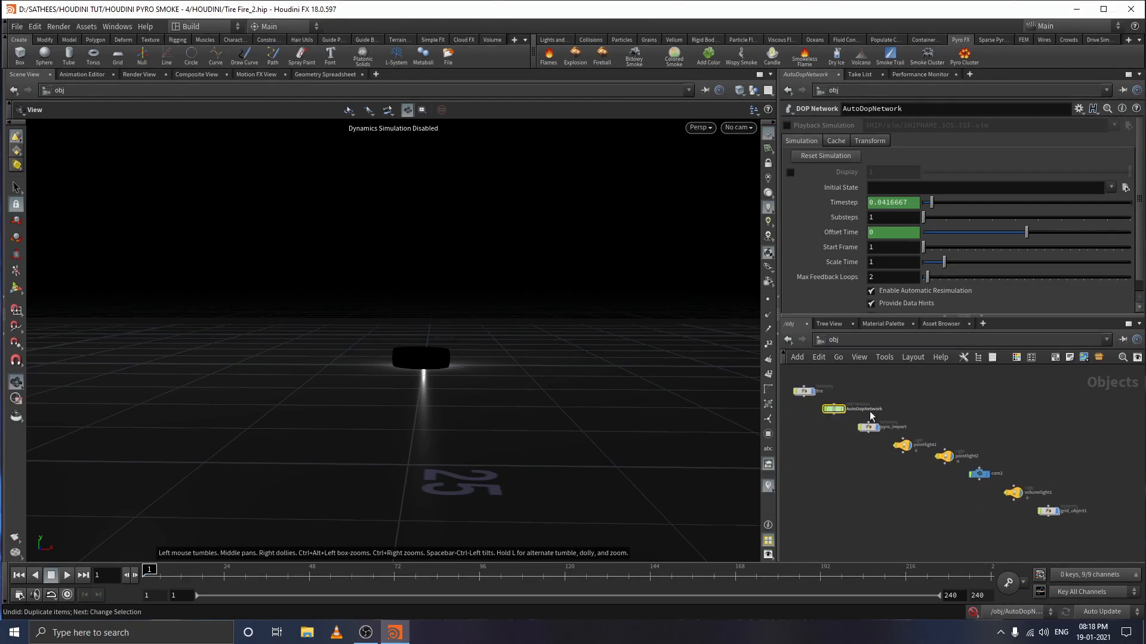
pyautogui.moveTo(842, 396); pyautogui.dragTo(950, 475)
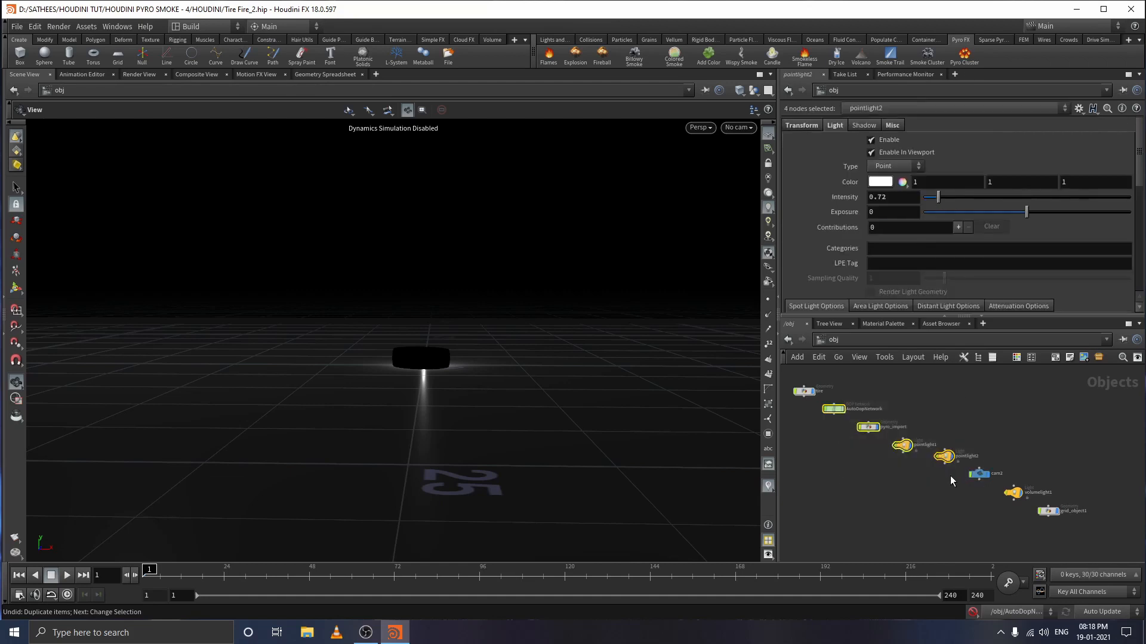
pyautogui.press('Delete')
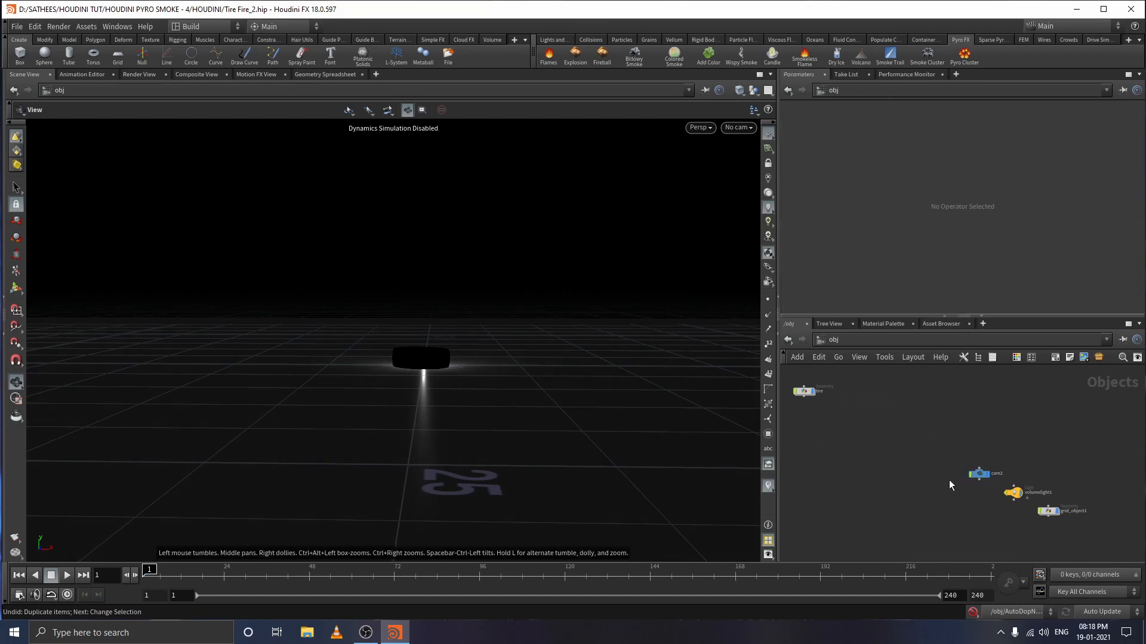
pyautogui.click(1010, 496)
pyautogui.press('Delete')
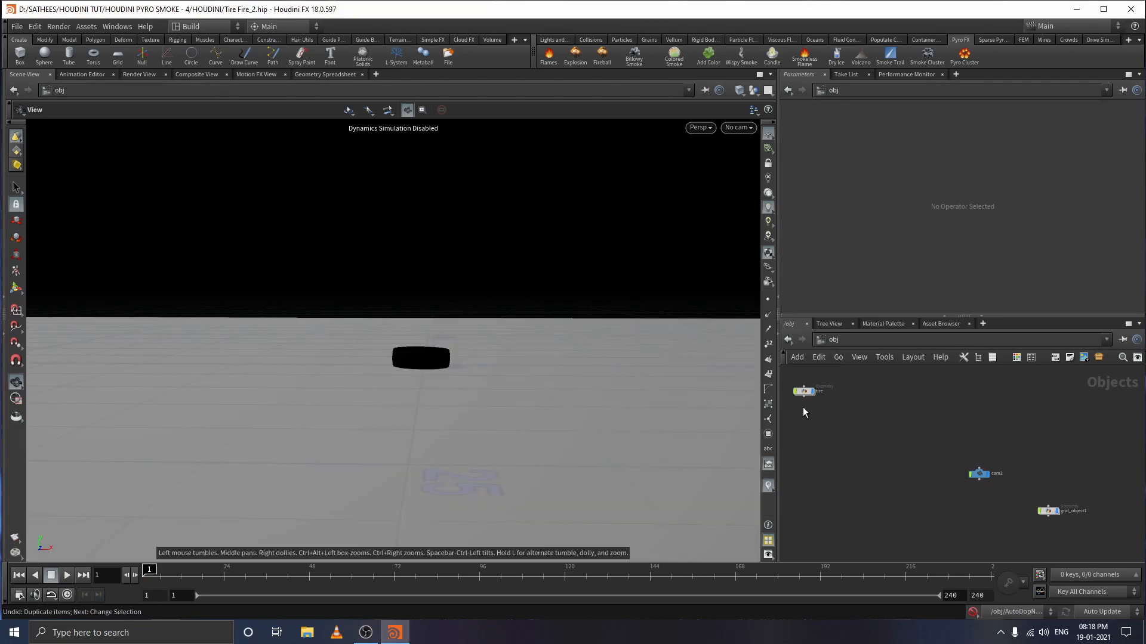
# - Apply the Flames Pyro FX tool to the tire object
pyautogui.scroll(4, 847, 415)
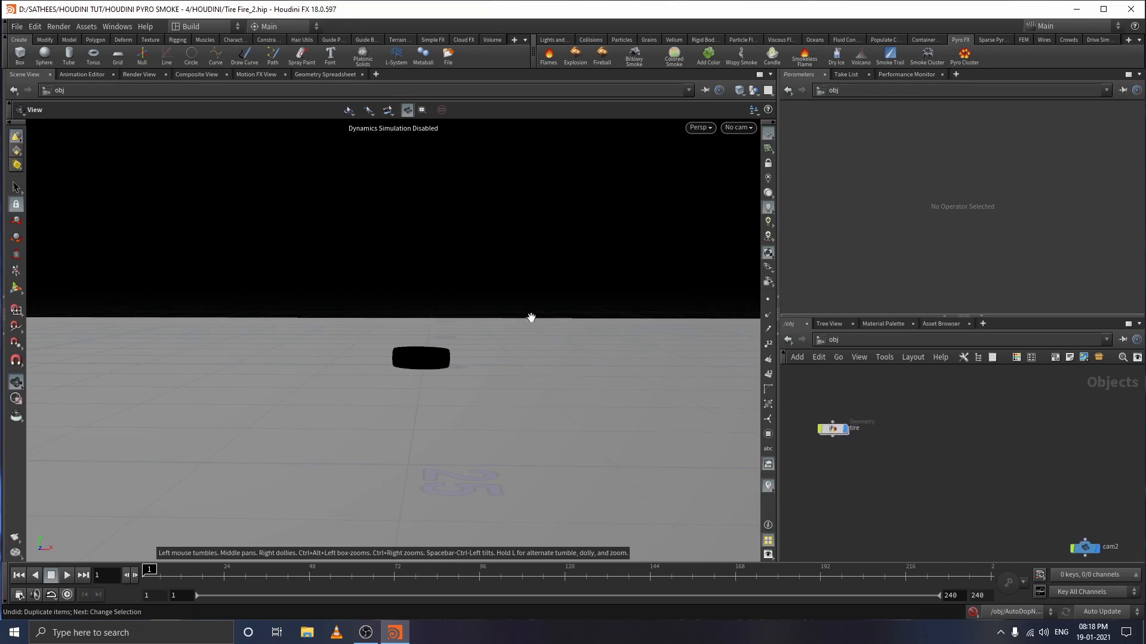
pyautogui.click(833, 428)
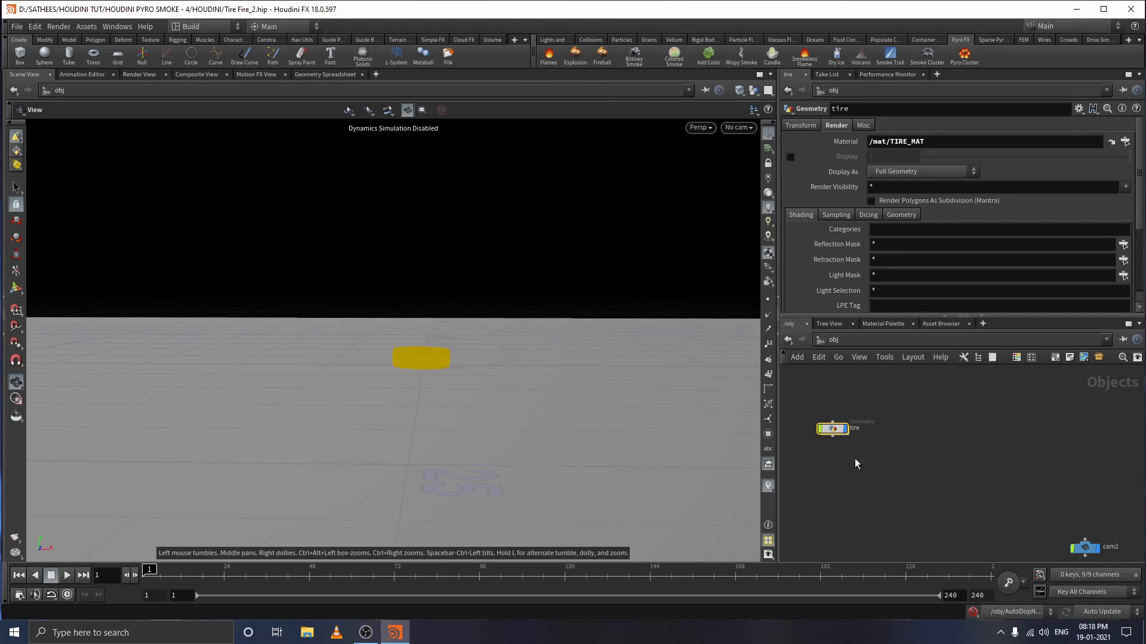
pyautogui.click(550, 56)
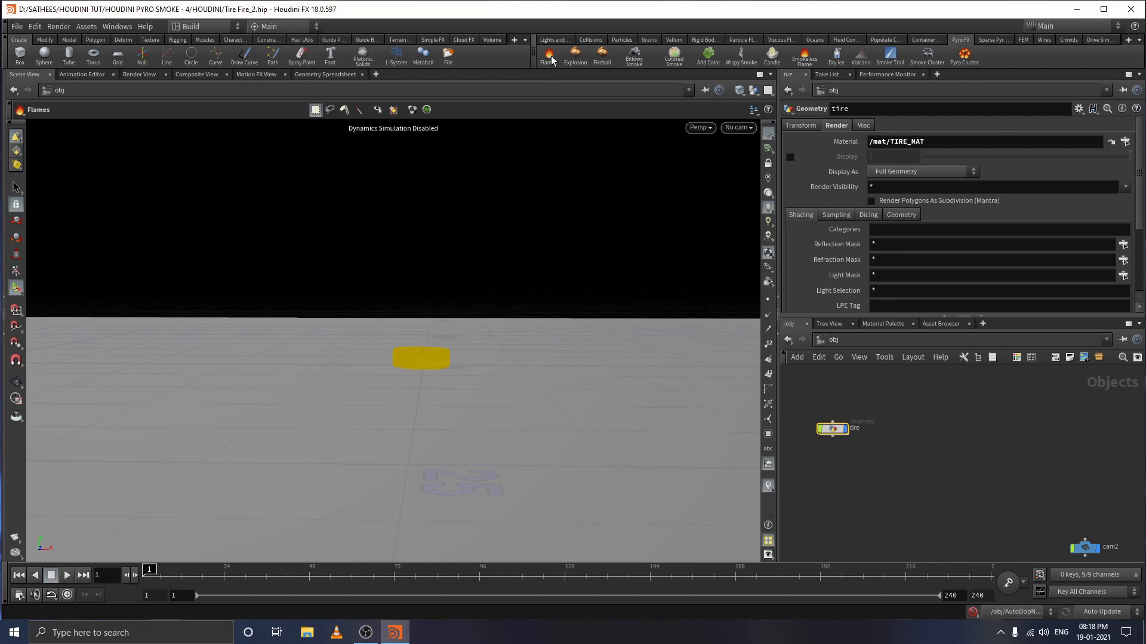
pyautogui.press('Return')
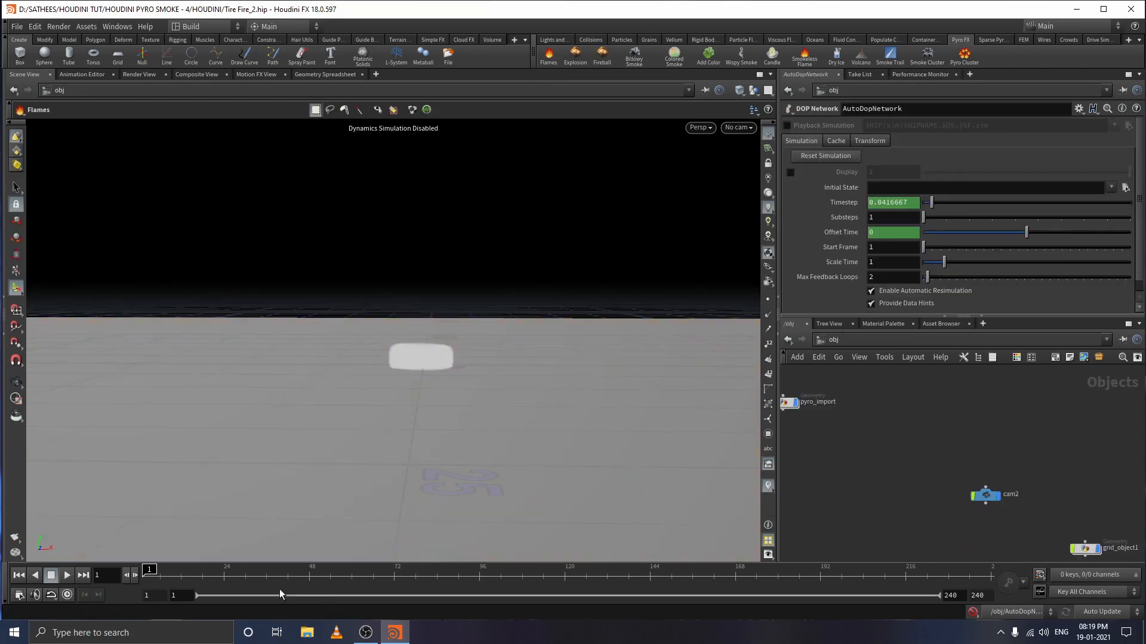
# - Enable the dynamics simulation, play the tire's flames and return the timeline to frame 1
pyautogui.moveTo(152, 572)
pyautogui.mouseDown()
pyautogui.moveTo(245, 573)
pyautogui.moveTo(112, 580)
pyautogui.mouseUp()
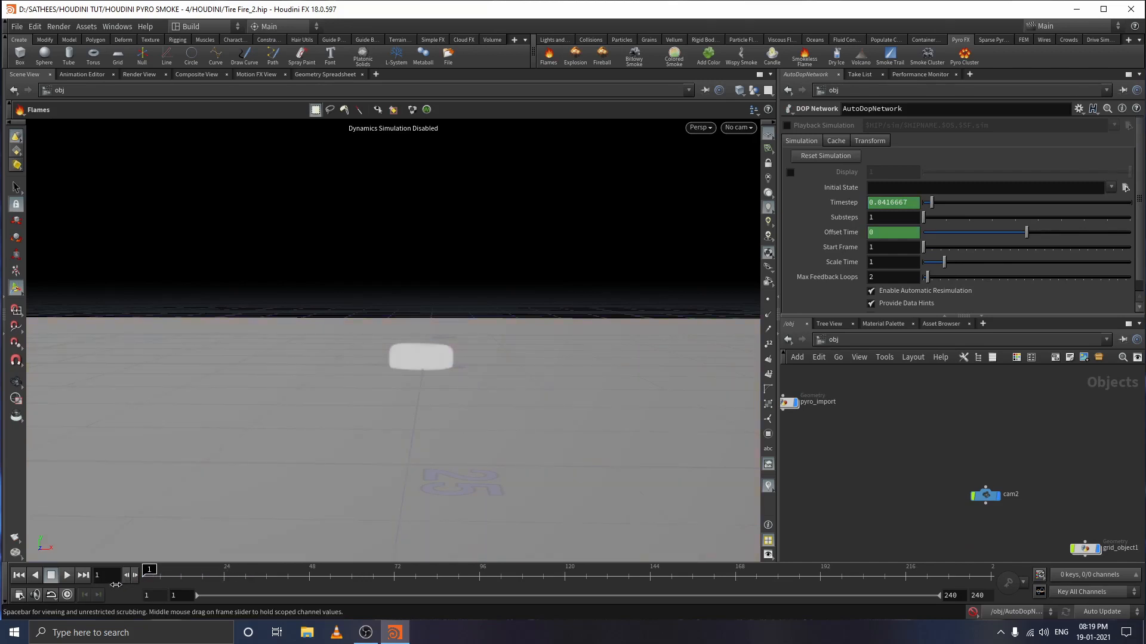
pyautogui.click(974, 614)
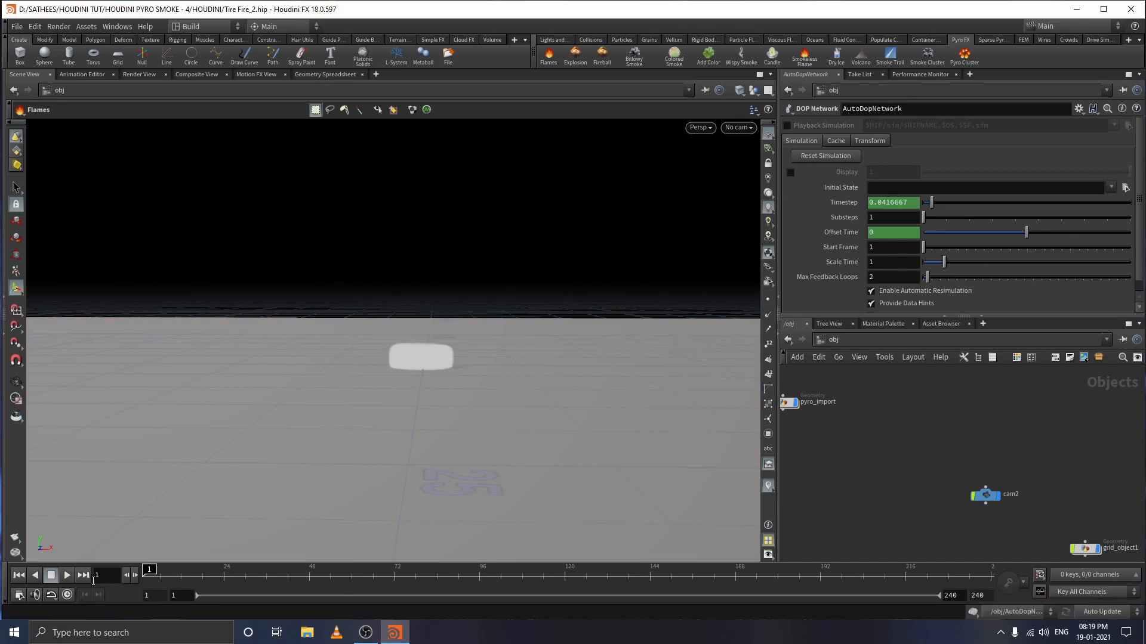
pyautogui.click(68, 577)
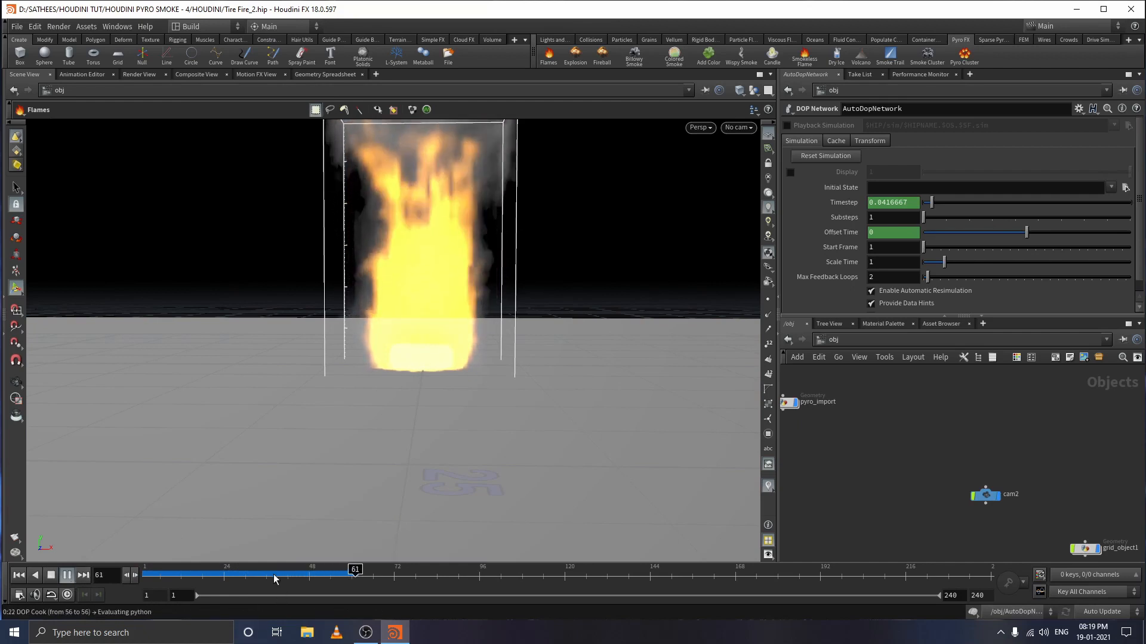
pyautogui.moveTo(275, 571); pyautogui.dragTo(140, 572)
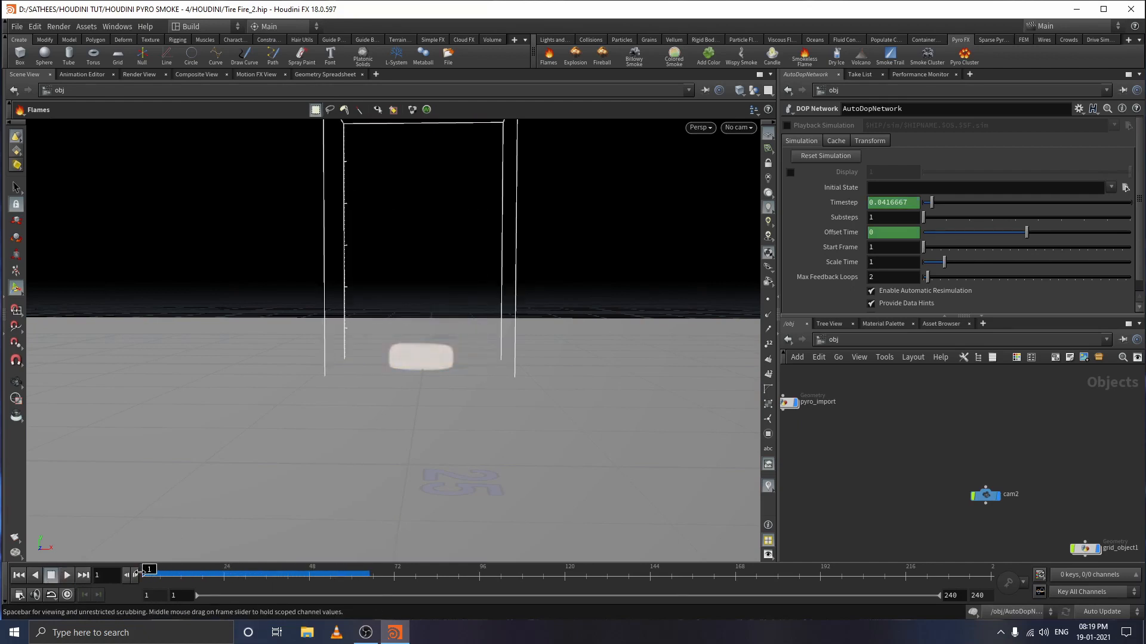
# - Play the tire's flame simulation from frame 1 and park the timeline at frame 46
pyautogui.click(67, 575)
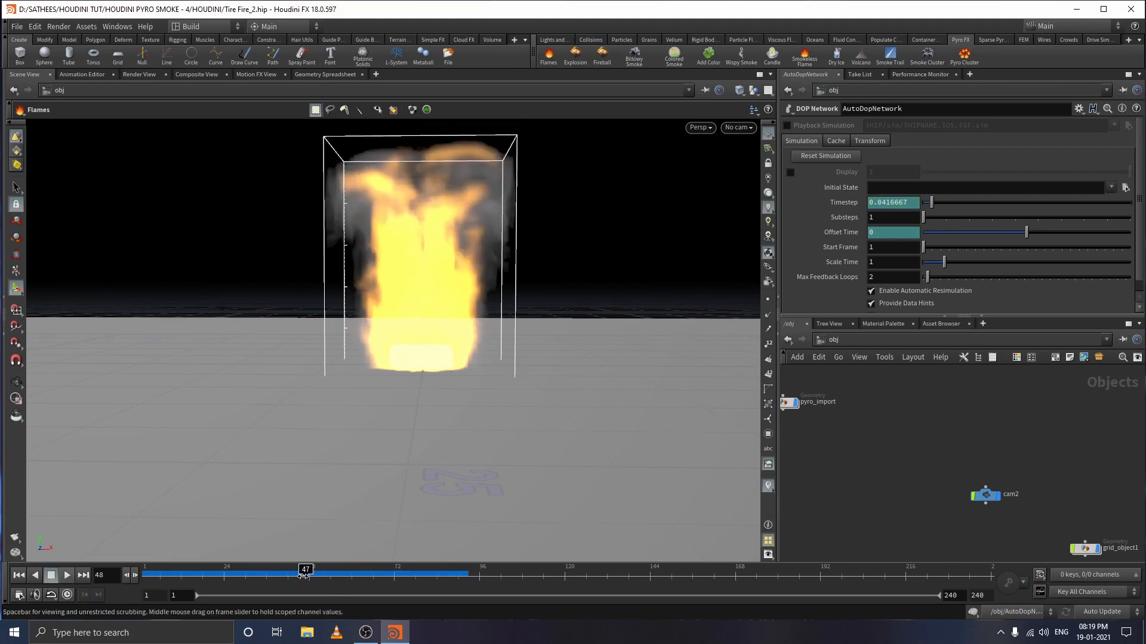
pyautogui.click(640, 533)
pyautogui.press('Return')
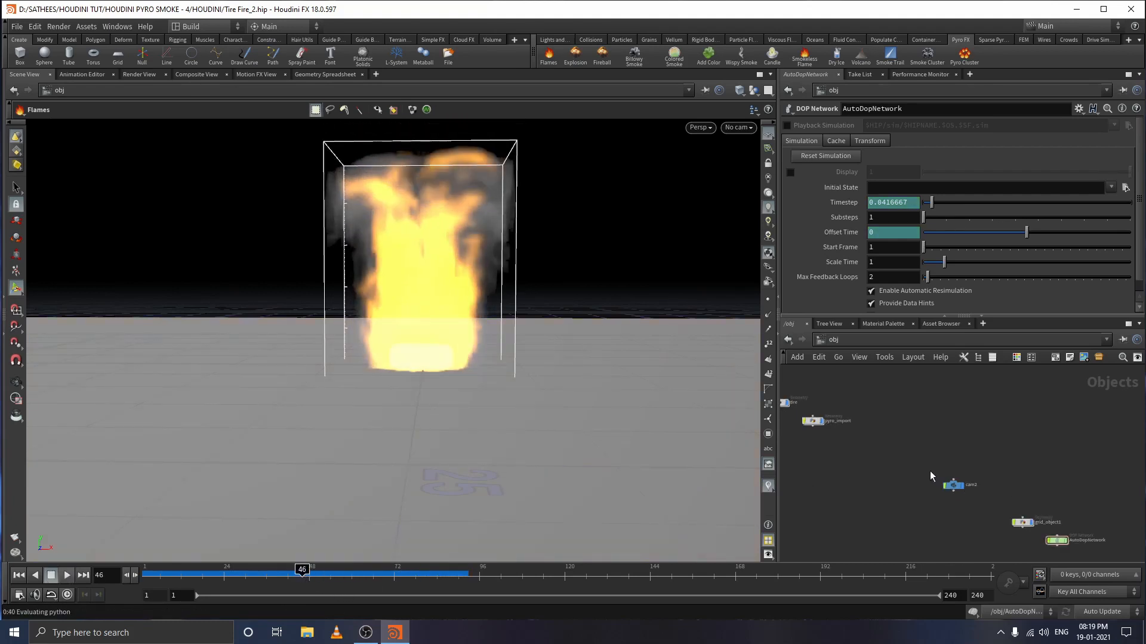
# - Tidy the object network by moving AutoDopNetwork and pyro_import below the tire node and shifting cam2 and grid_object1 closer
pyautogui.moveTo(863, 477); pyautogui.dragTo(856, 441, button='middle')
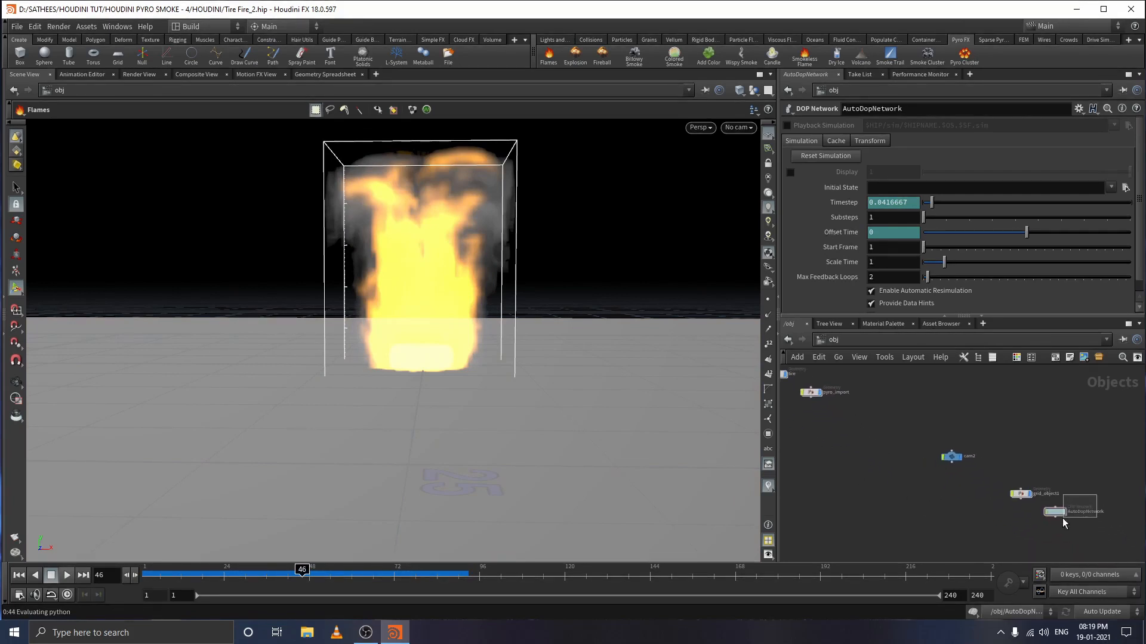
pyautogui.moveTo(1060, 515); pyautogui.dragTo(835, 441)
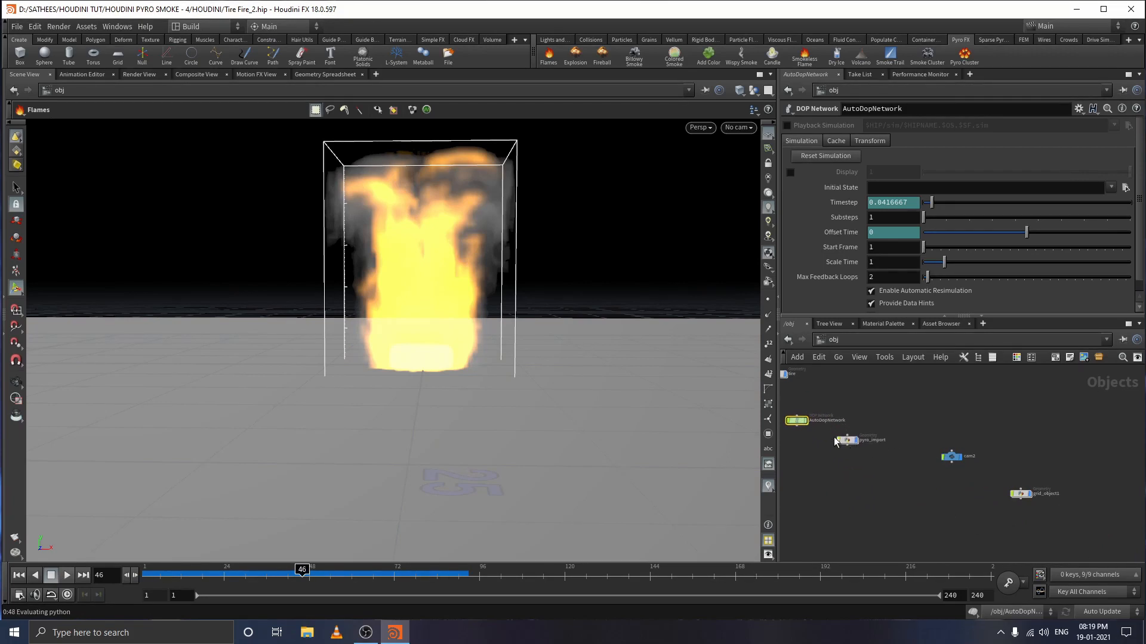
pyautogui.click(802, 428)
pyautogui.moveTo(801, 429); pyautogui.dragTo(834, 429, button='middle')
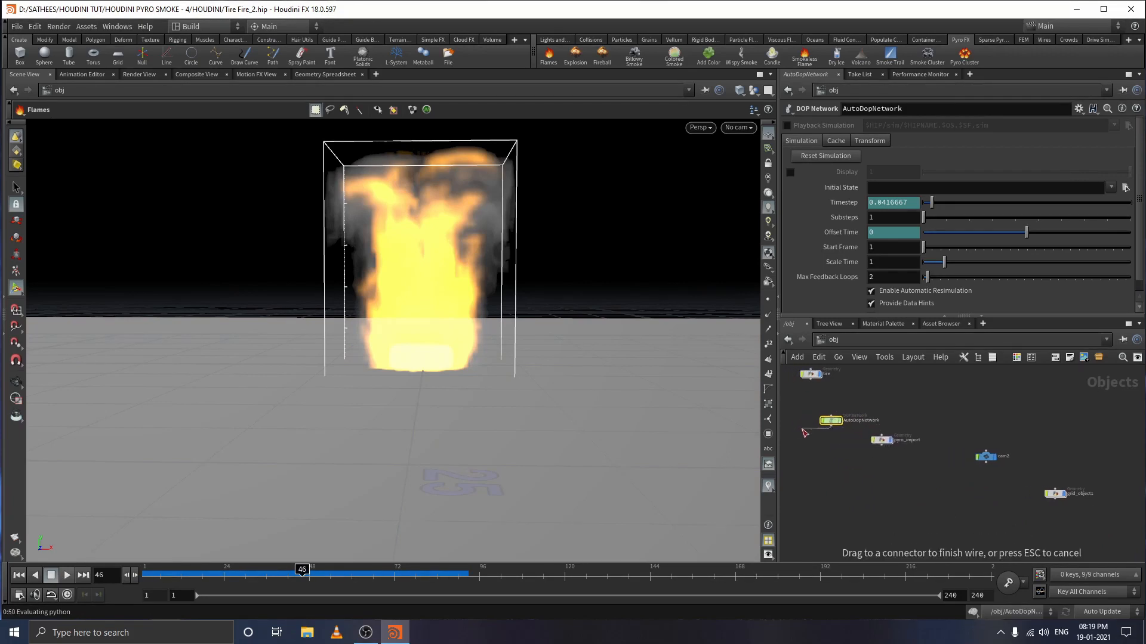
pyautogui.click(837, 439)
pyautogui.moveTo(833, 422); pyautogui.dragTo(828, 407)
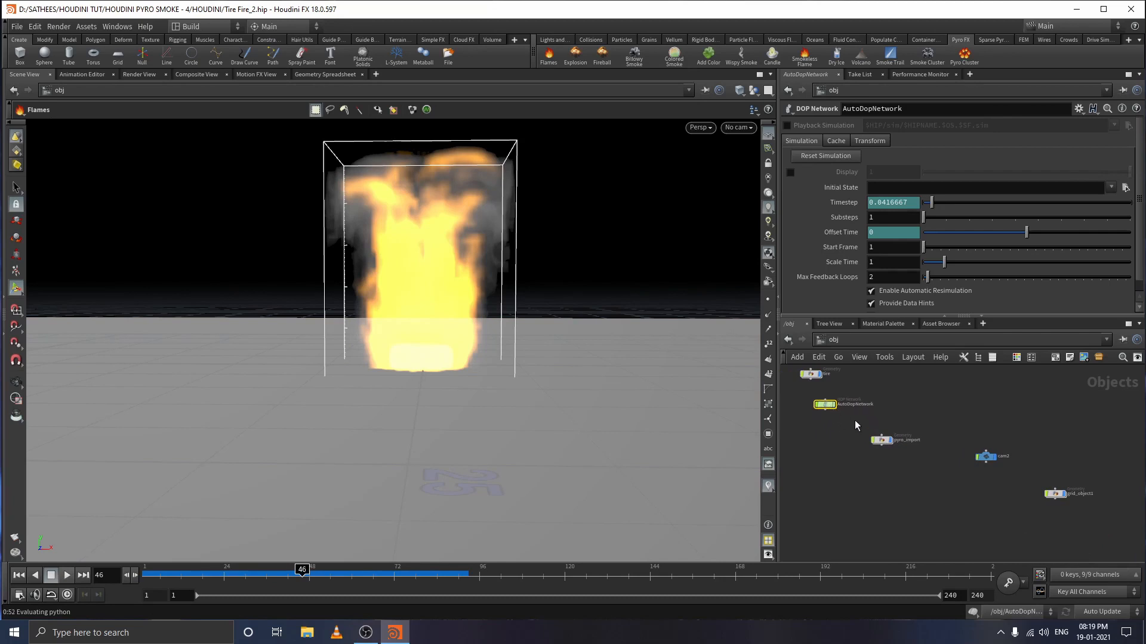
pyautogui.moveTo(883, 447); pyautogui.dragTo(858, 430)
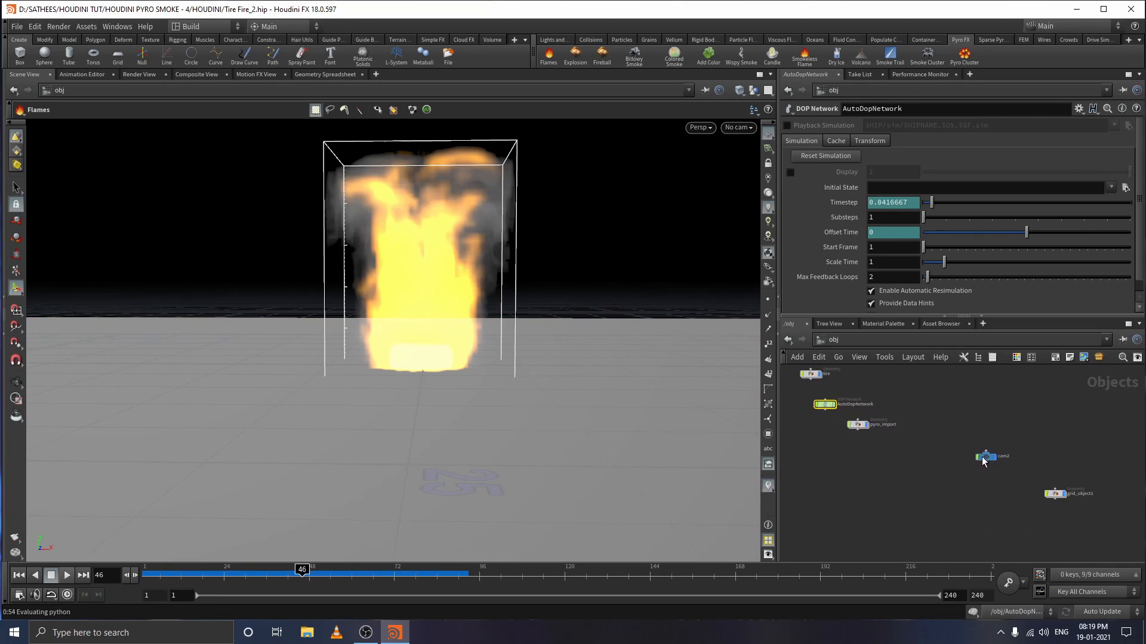
pyautogui.moveTo(985, 460); pyautogui.dragTo(961, 463)
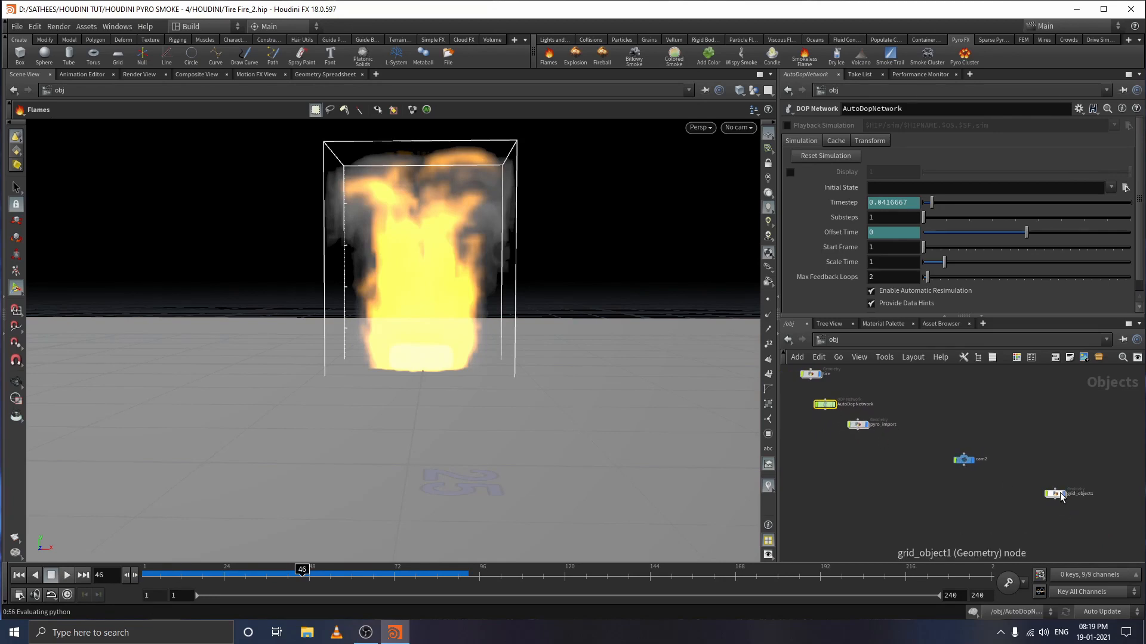
pyautogui.moveTo(1058, 495); pyautogui.dragTo(1021, 490)
pyautogui.scroll(2, 882, 428)
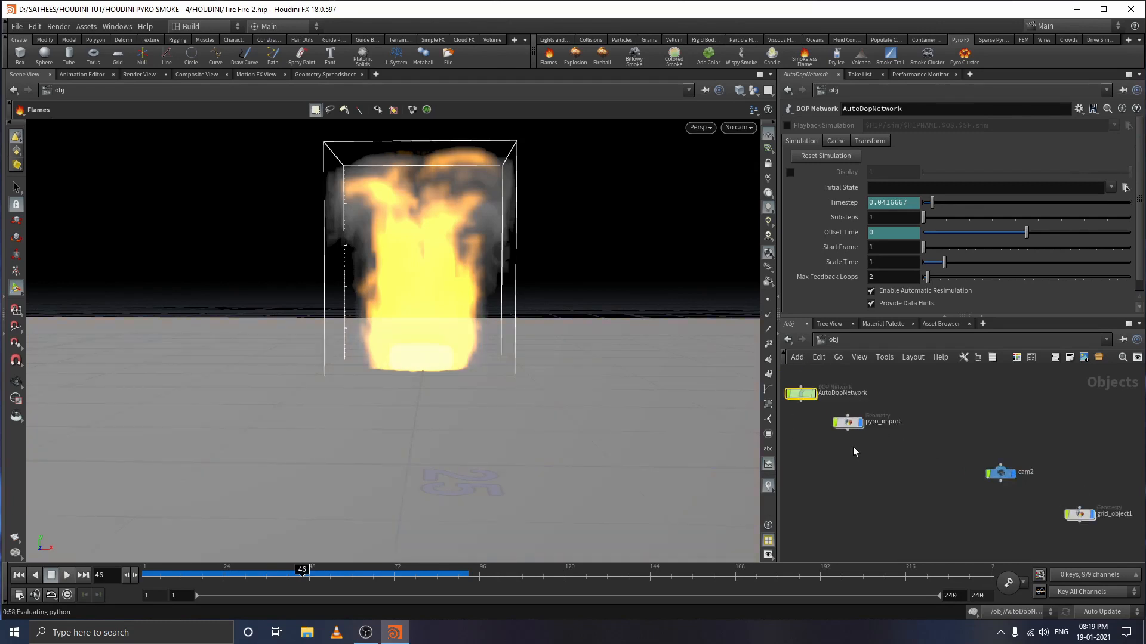
# - Go inside AutoDopNetwork and set the pyro smoke object's Division Size to 0.1
pyautogui.moveTo(851, 447); pyautogui.dragTo(928, 507, button='middle')
pyautogui.scroll(2, 988, 479)
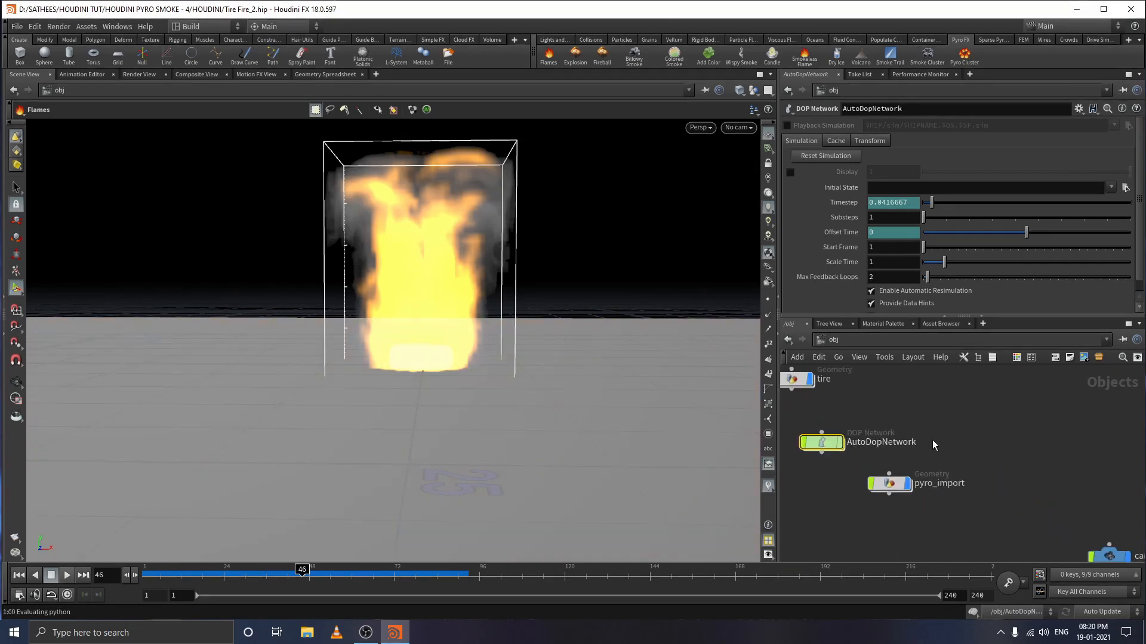
pyautogui.moveTo(936, 444); pyautogui.dragTo(960, 448, button='middle')
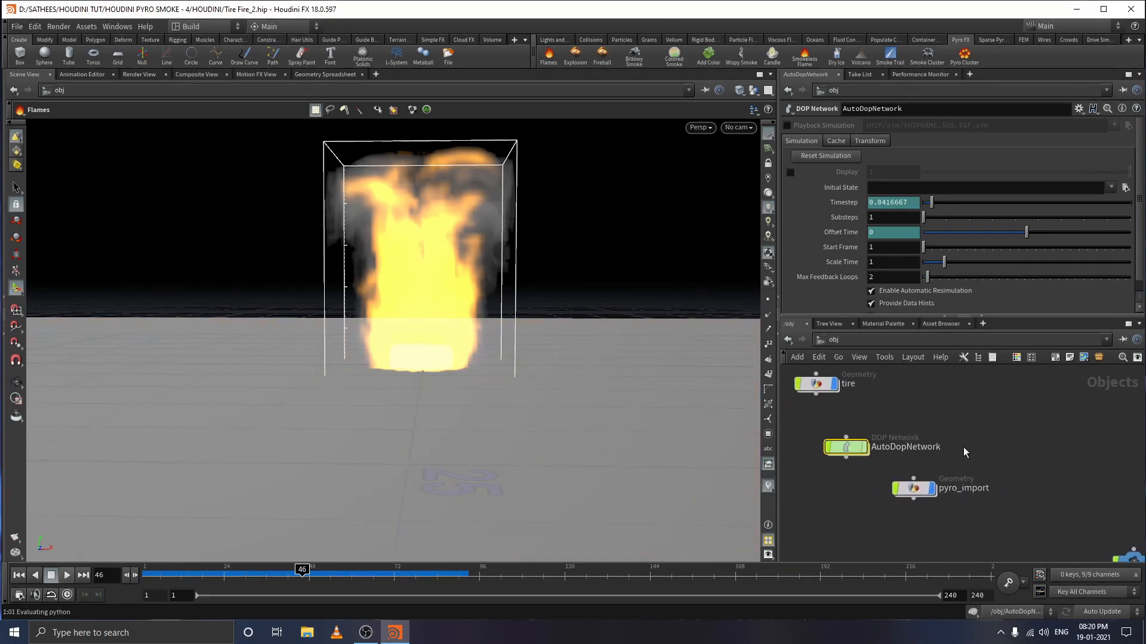
pyautogui.doubleClick(848, 448)
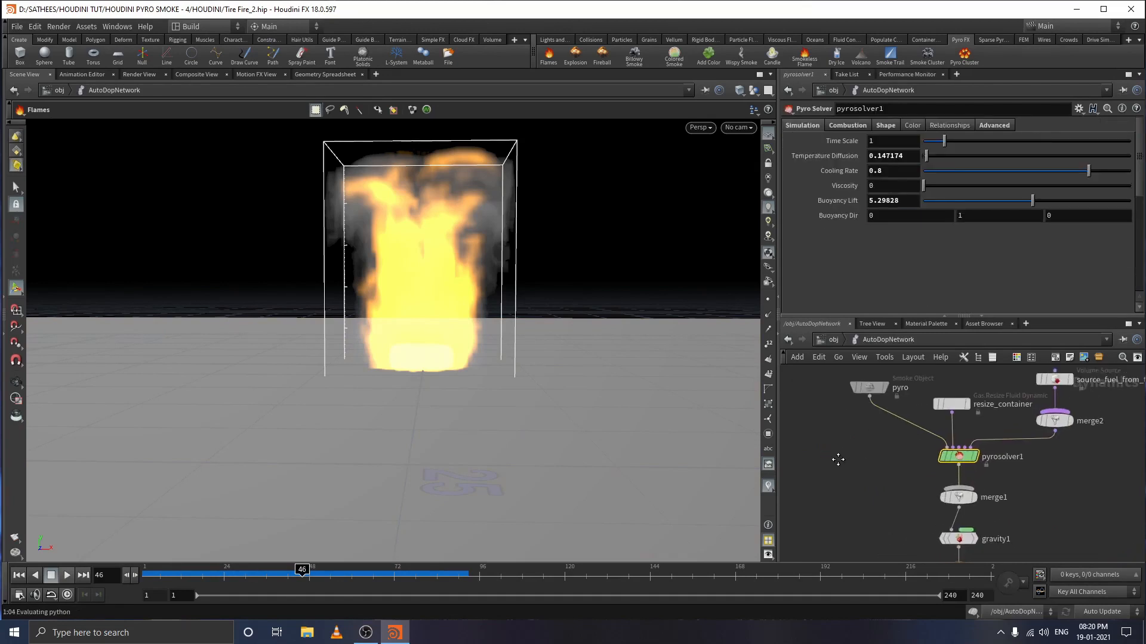
pyautogui.moveTo(835, 426); pyautogui.dragTo(880, 453)
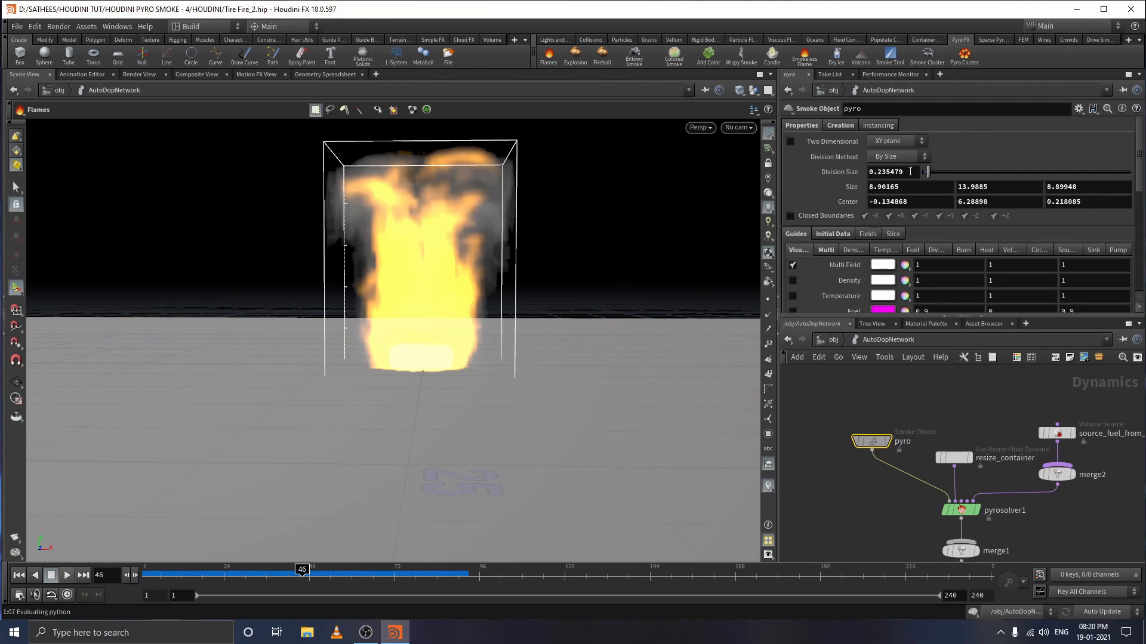
pyautogui.moveTo(910, 172); pyautogui.dragTo(788, 173)
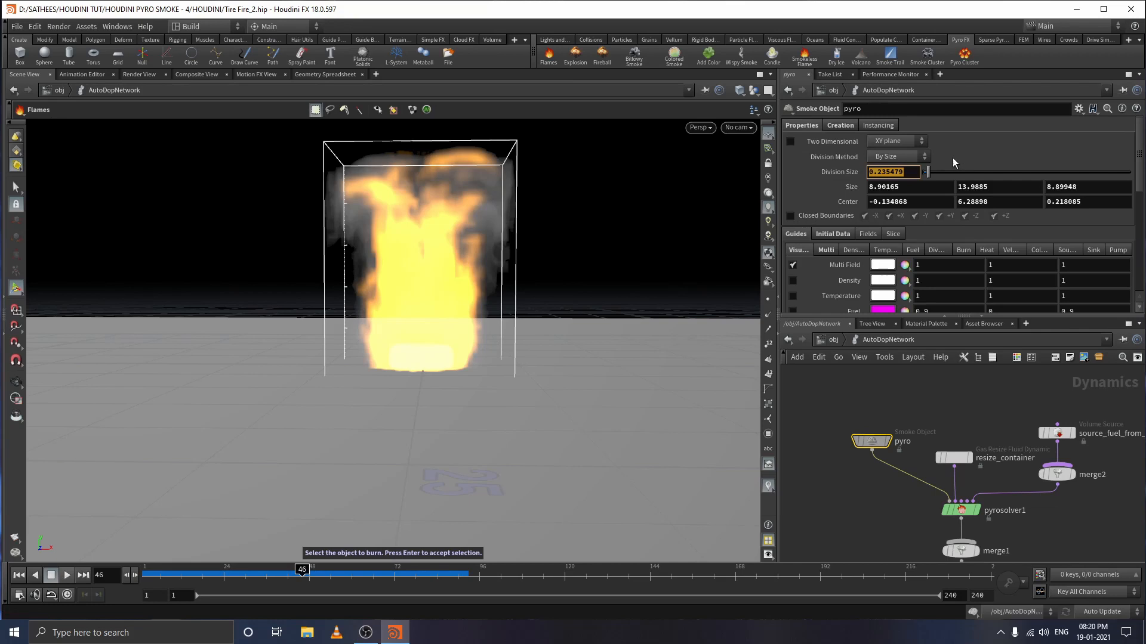
pyautogui.write('0.1')
pyautogui.press('Return')
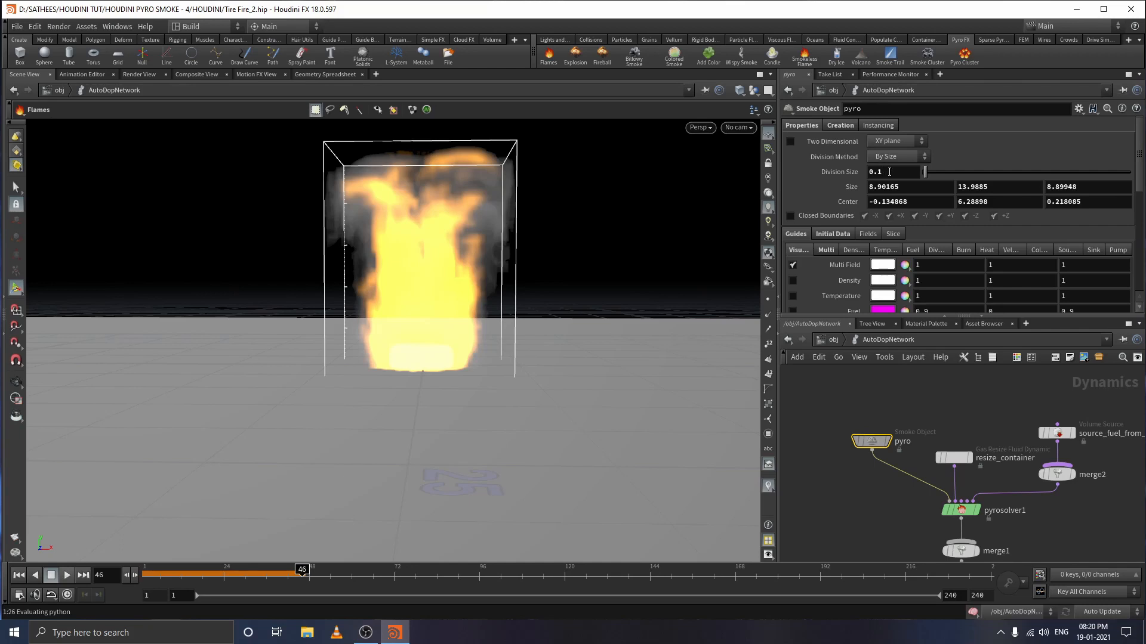
# - Look through the pyro object's remaining properties and show the Combustion settings of pyrosolver1
pyautogui.scroll(-1, 895, 184)
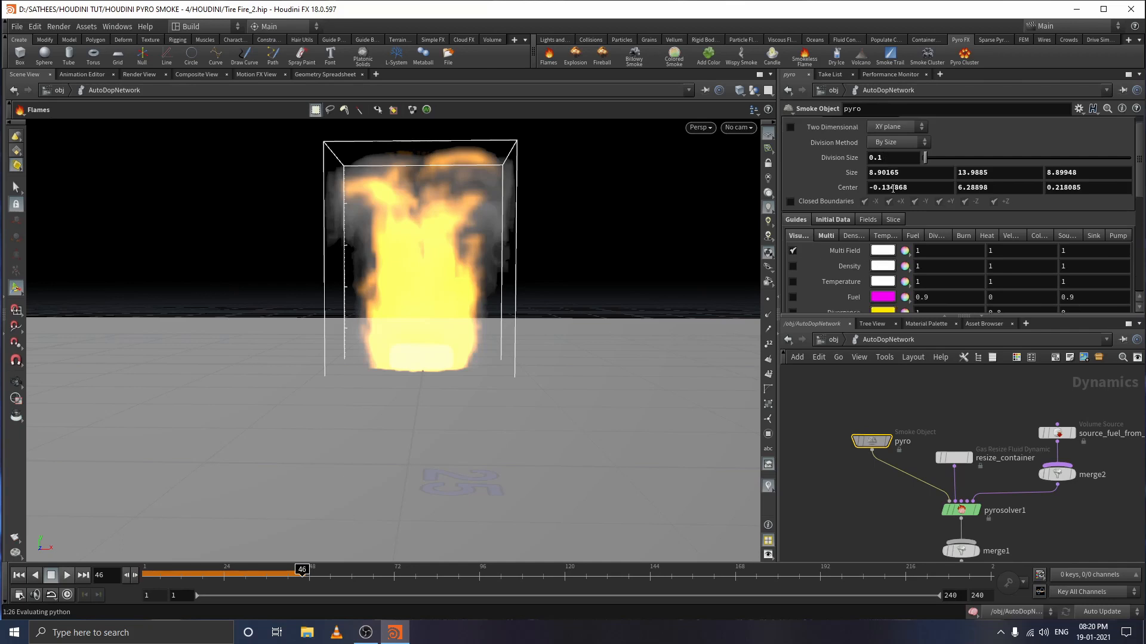
pyautogui.scroll(-4, 890, 161)
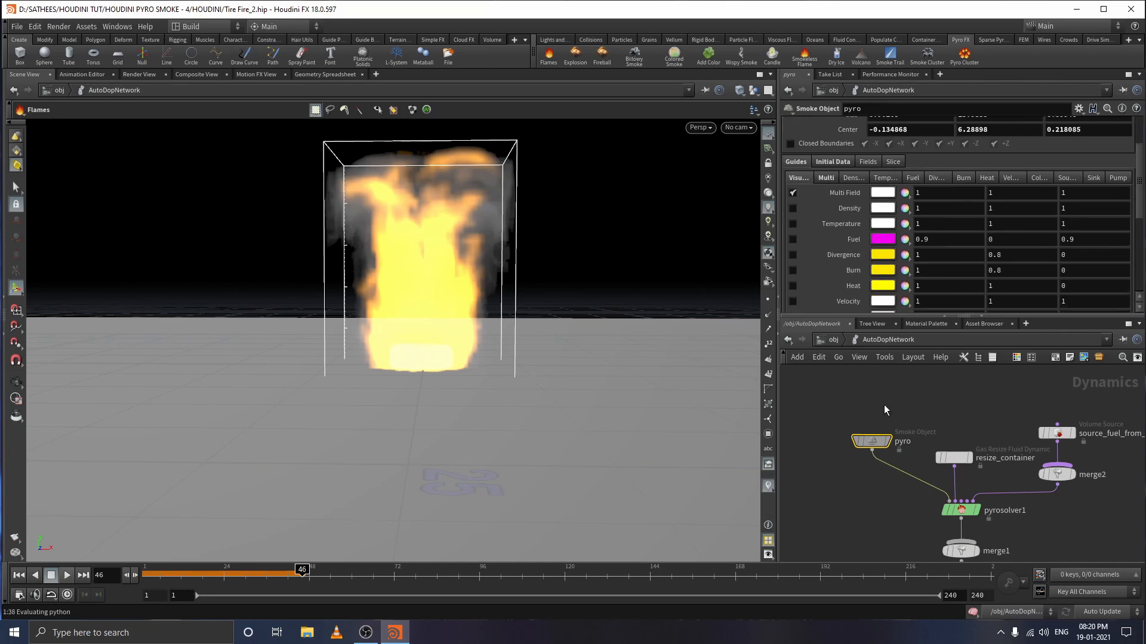
pyautogui.scroll(-2, 884, 410)
pyautogui.moveTo(922, 463); pyautogui.dragTo(876, 407, button='middle')
pyautogui.click(908, 442)
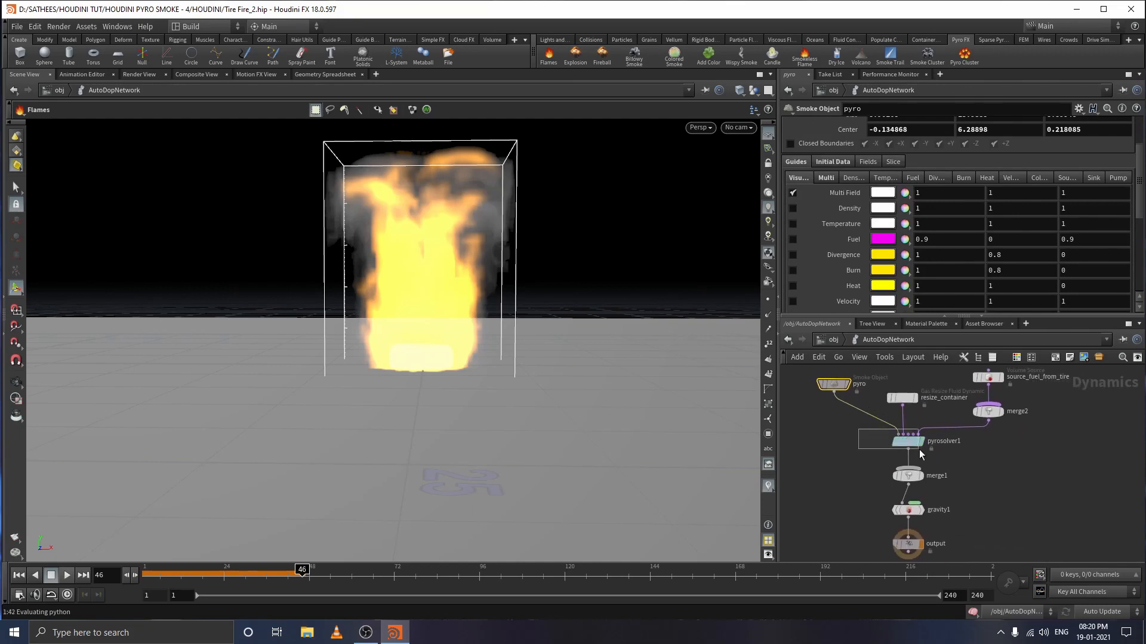
pyautogui.moveTo(1032, 448); pyautogui.dragTo(1033, 496, button='middle')
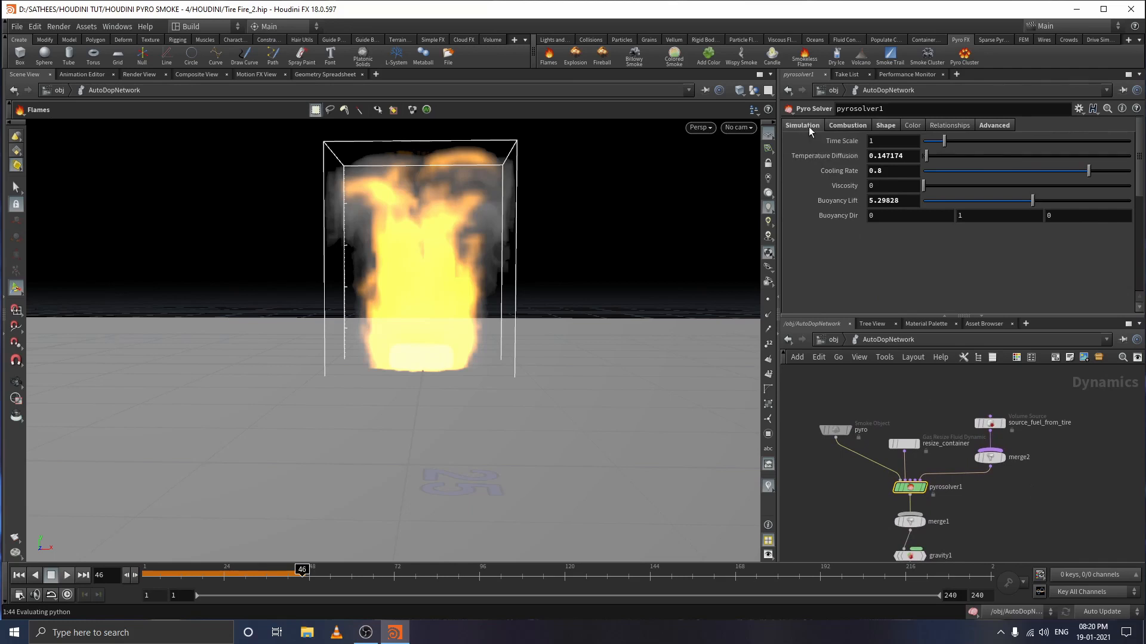
pyautogui.click(845, 126)
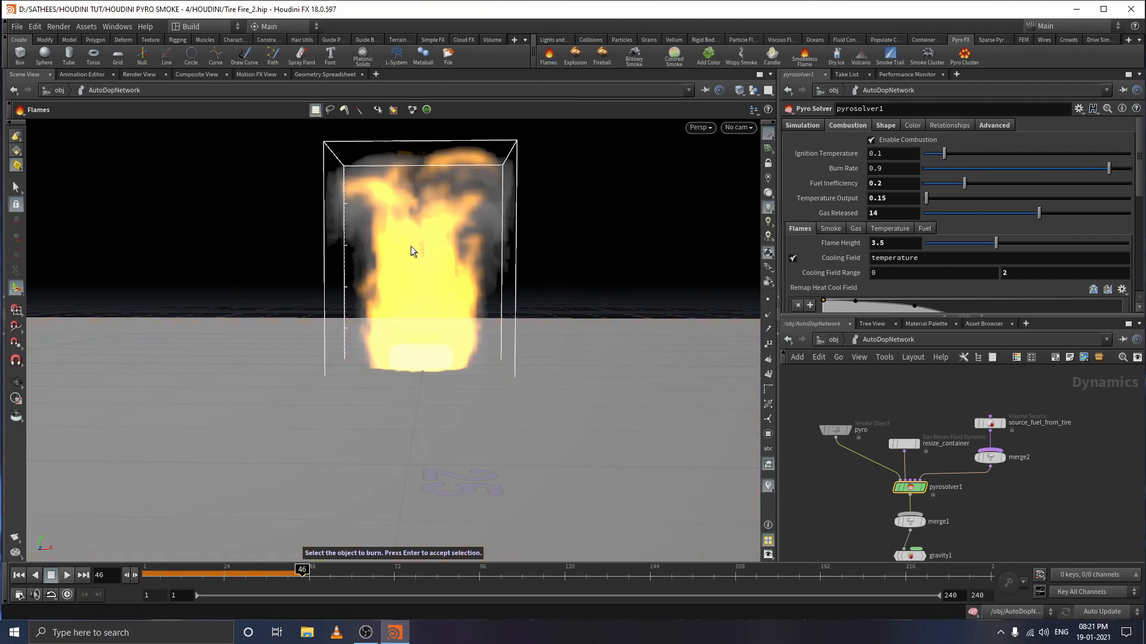
# - Disable combustion on pyrosolver1, play the simulation from frame 1 and return the timeline to frame 1
pyautogui.click(871, 140)
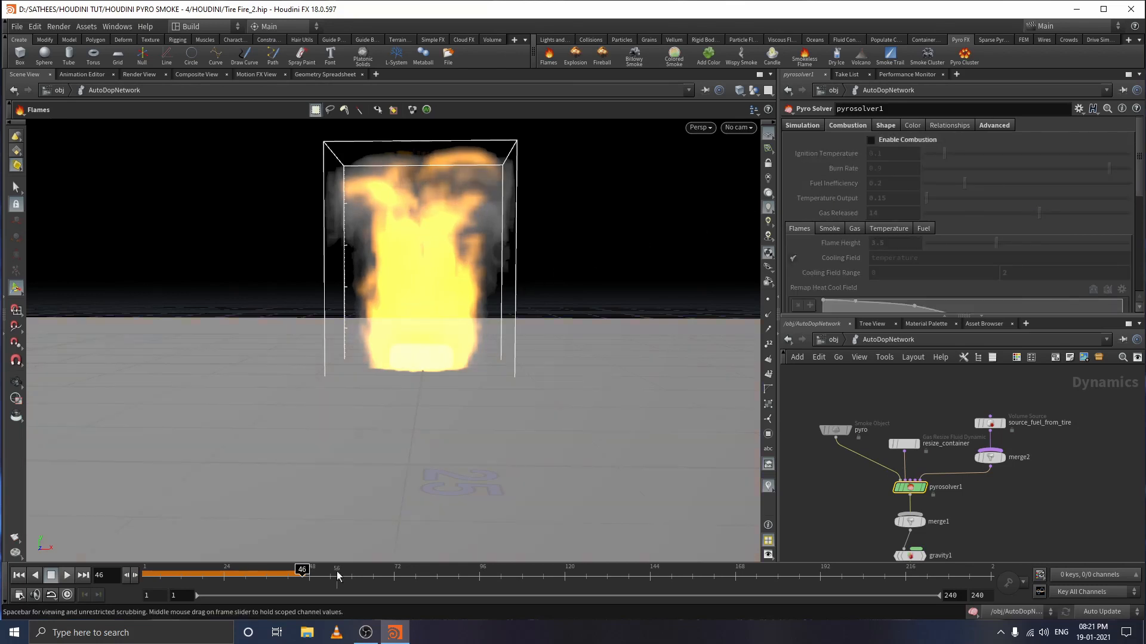
pyautogui.moveTo(302, 574); pyautogui.dragTo(141, 580)
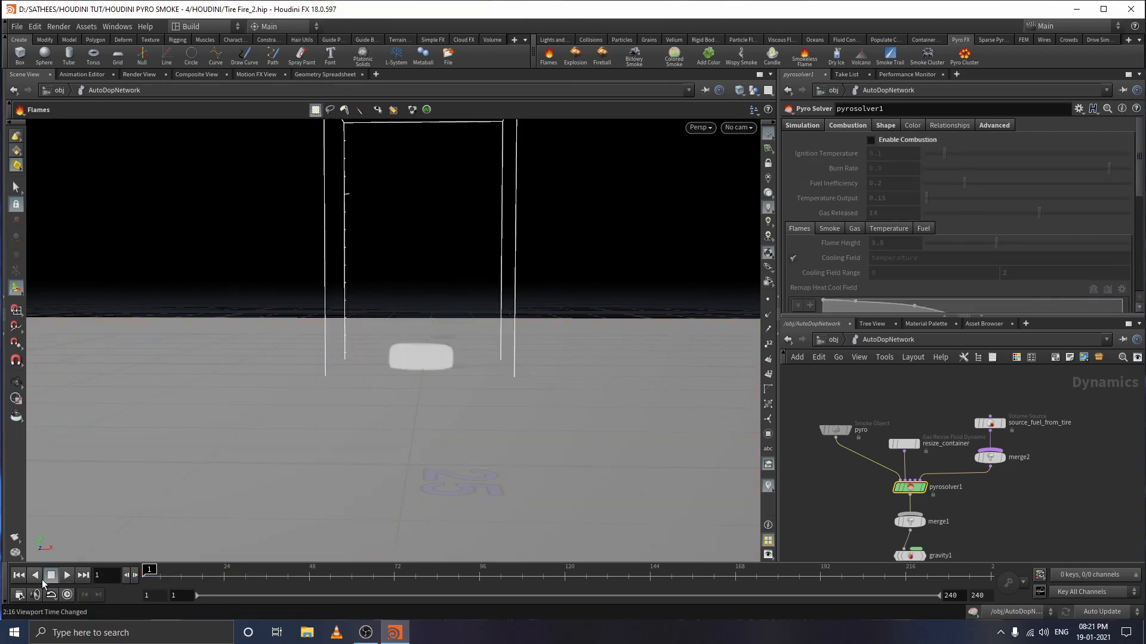
pyautogui.click(70, 577)
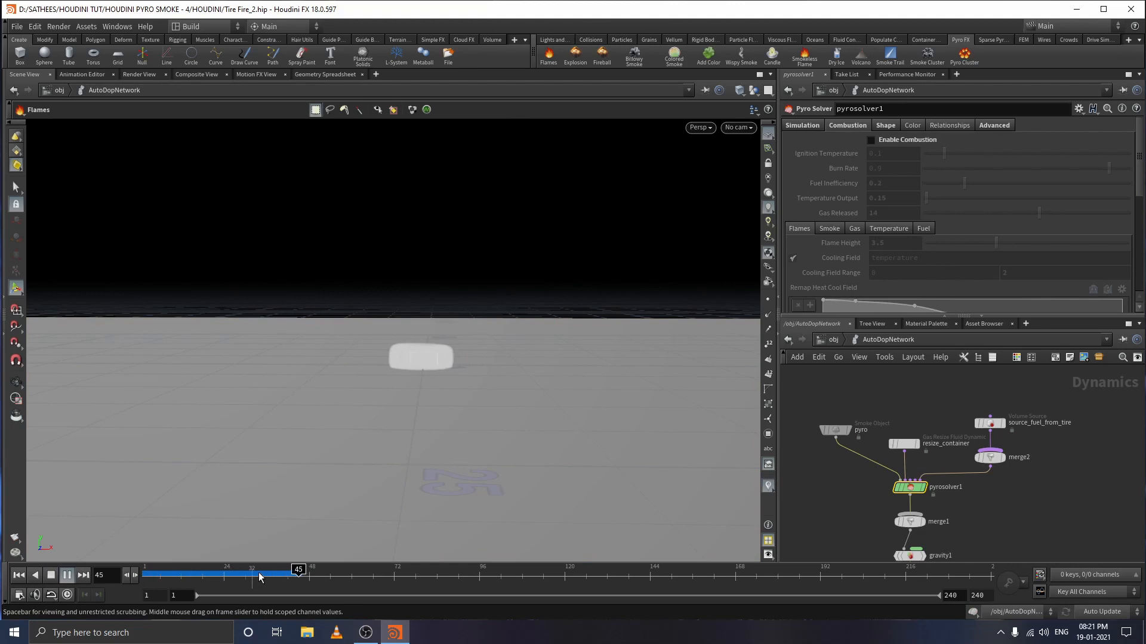
pyautogui.moveTo(275, 573); pyautogui.dragTo(142, 575)
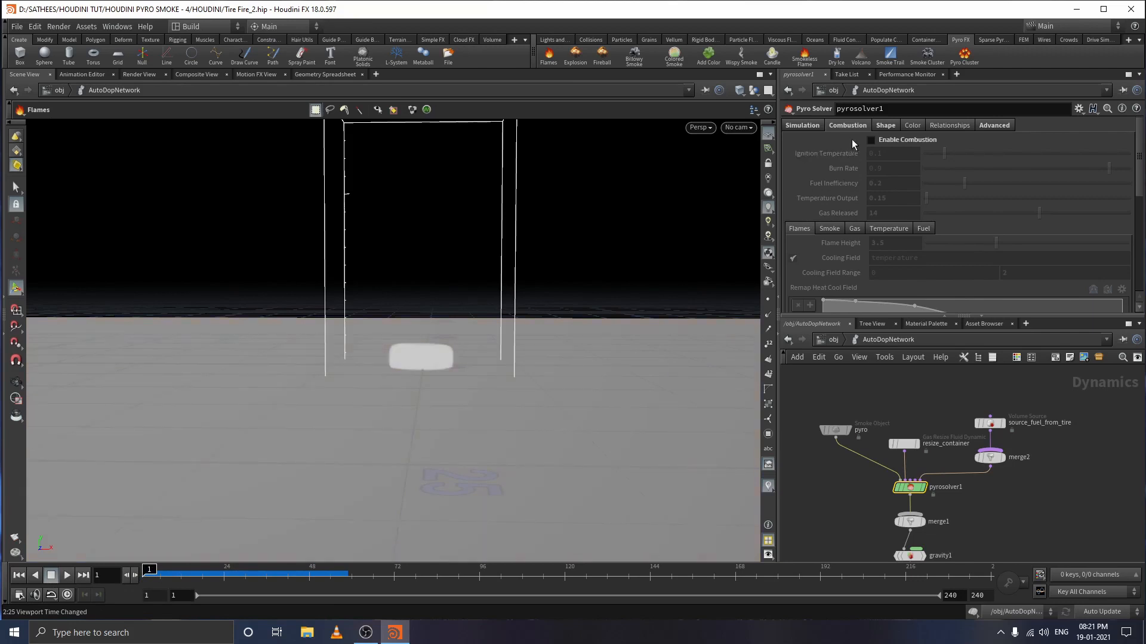
# - Re-enable combustion on pyrosolver1 and play the flames from frame 1, stopping at frame 32
pyautogui.click(871, 142)
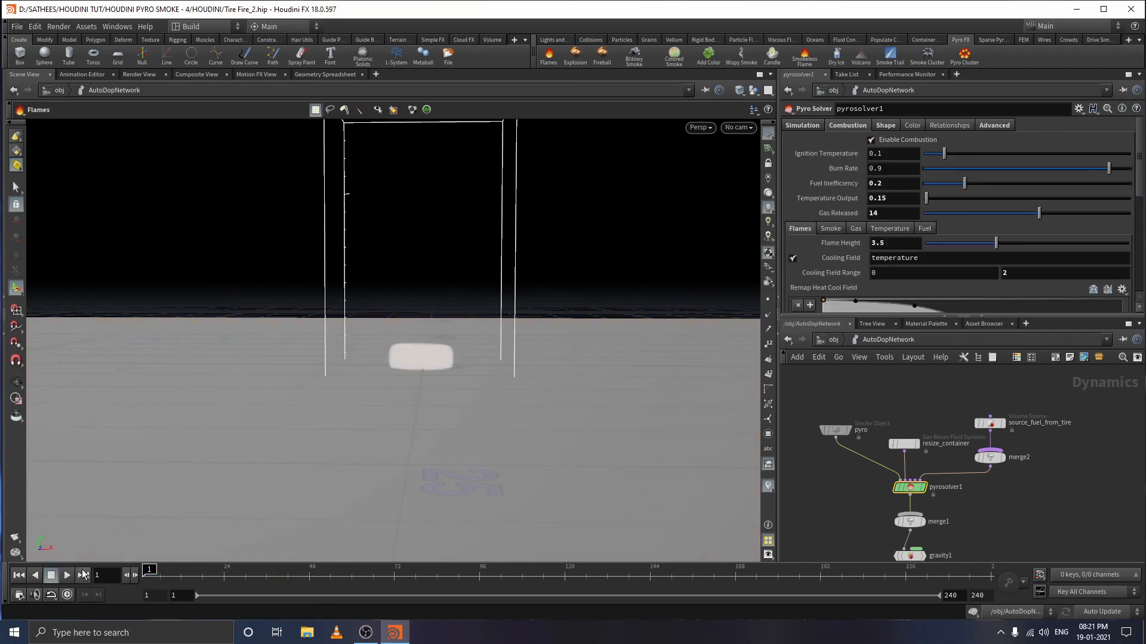
pyautogui.click(65, 577)
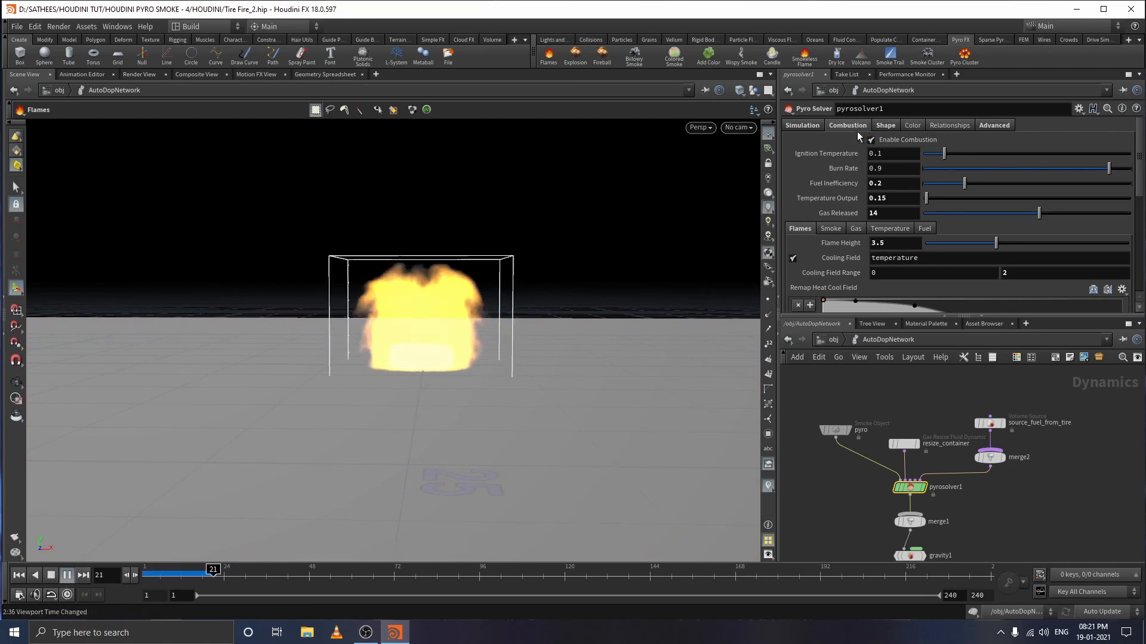
pyautogui.click(64, 575)
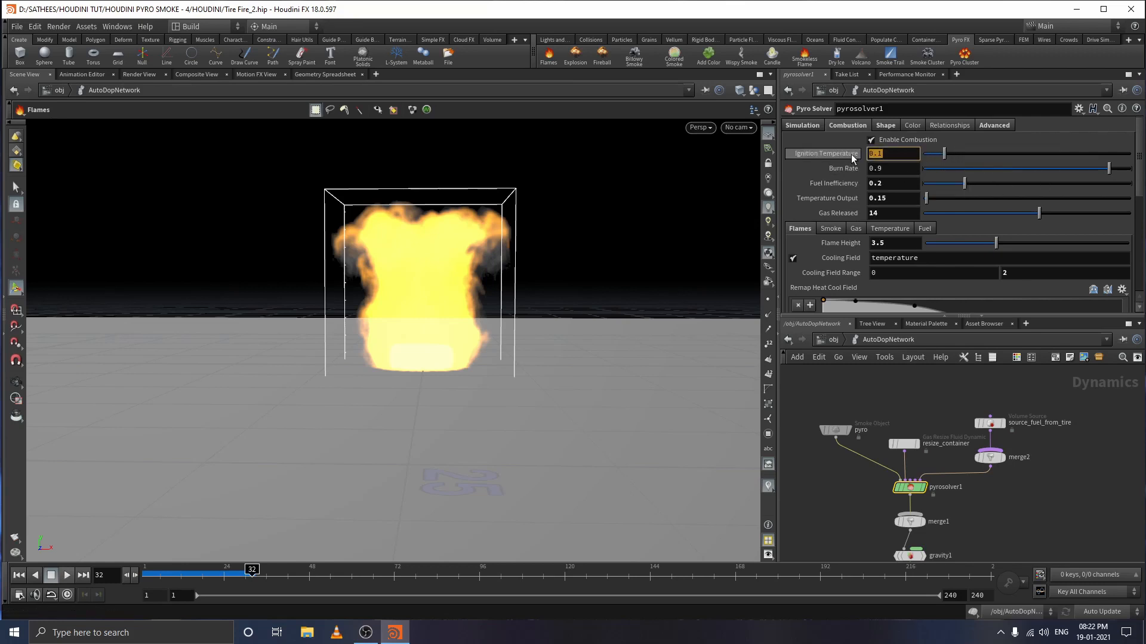
# - Set pyrosolver1's Ignition Temperature to 4 and play the simulation from frame 1, stopping at frame 33
pyautogui.write('4')
pyautogui.press('Return')
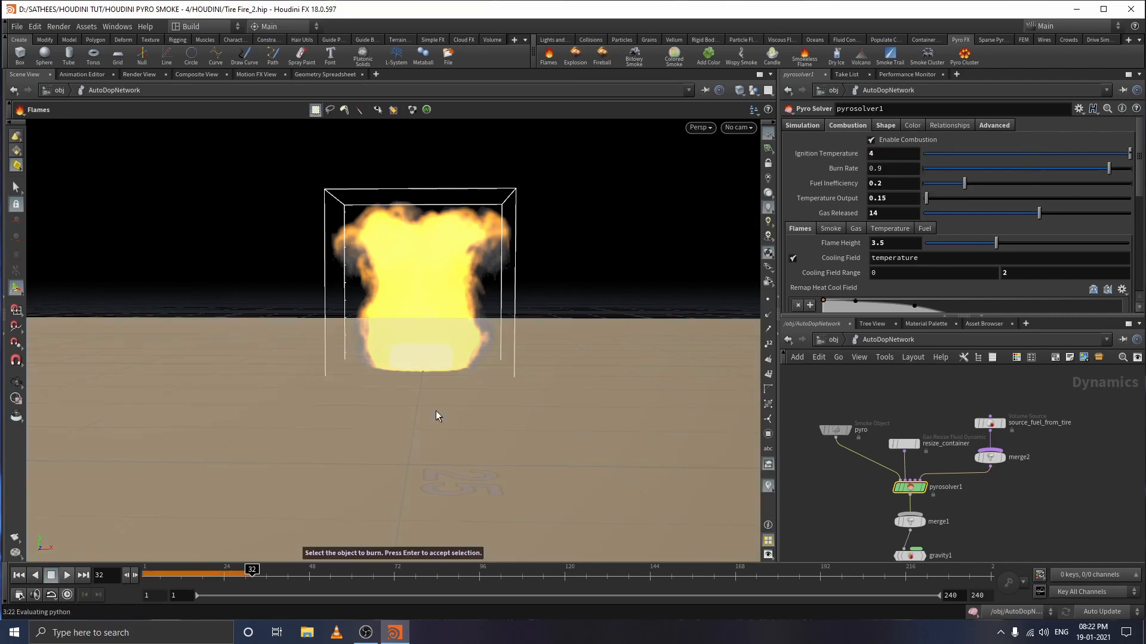
pyautogui.moveTo(157, 576); pyautogui.dragTo(141, 576)
pyautogui.click(66, 575)
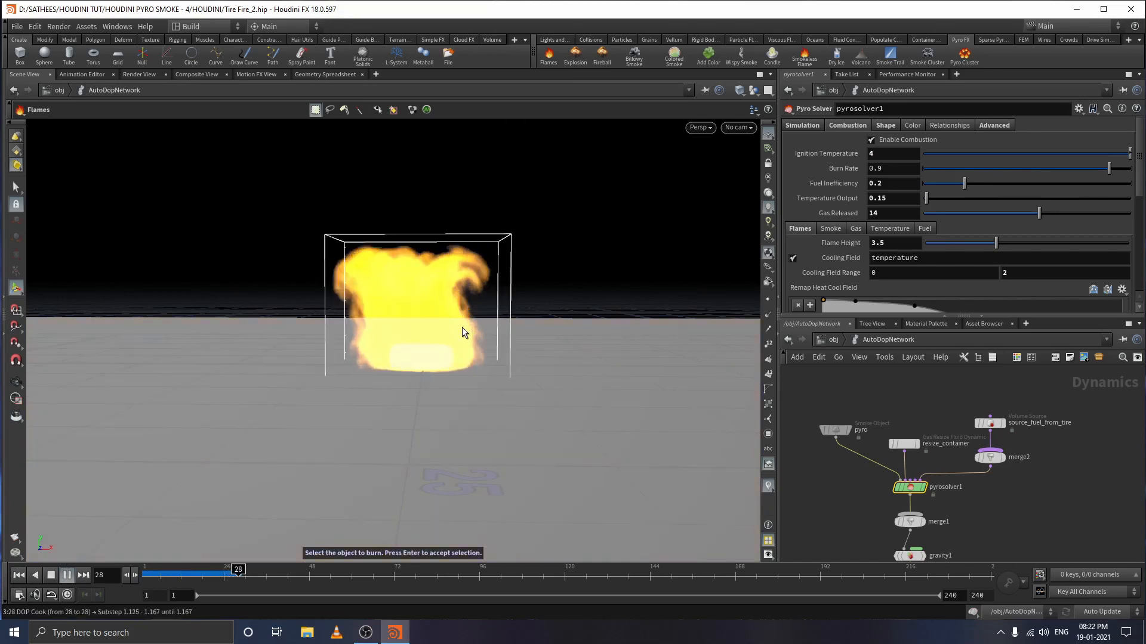
pyautogui.click(68, 576)
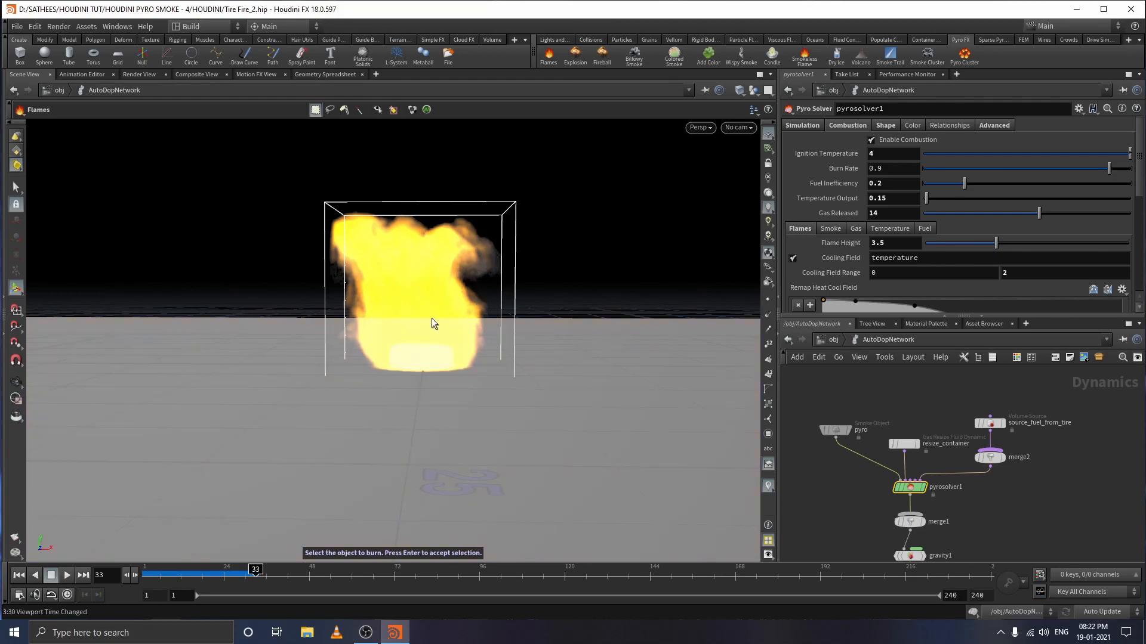
# - Set pyrosolver1's Ignition Temperature to 10 and play the simulation from frame 1, stopping at frame 109
pyautogui.click(36, 576)
pyautogui.click(36, 577)
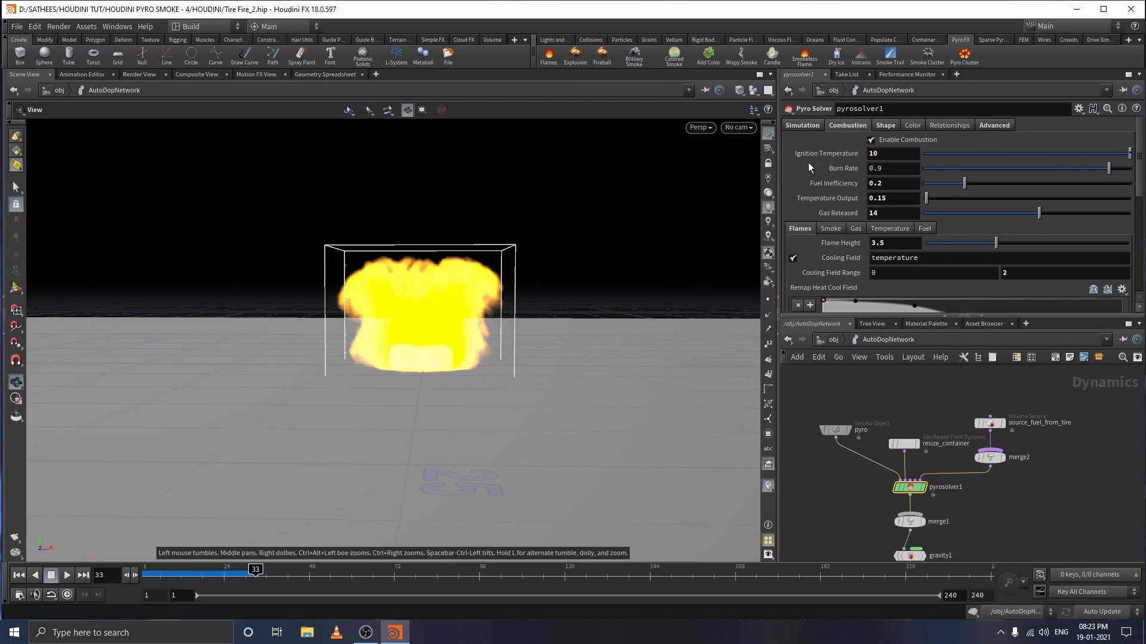
pyautogui.click(18, 575)
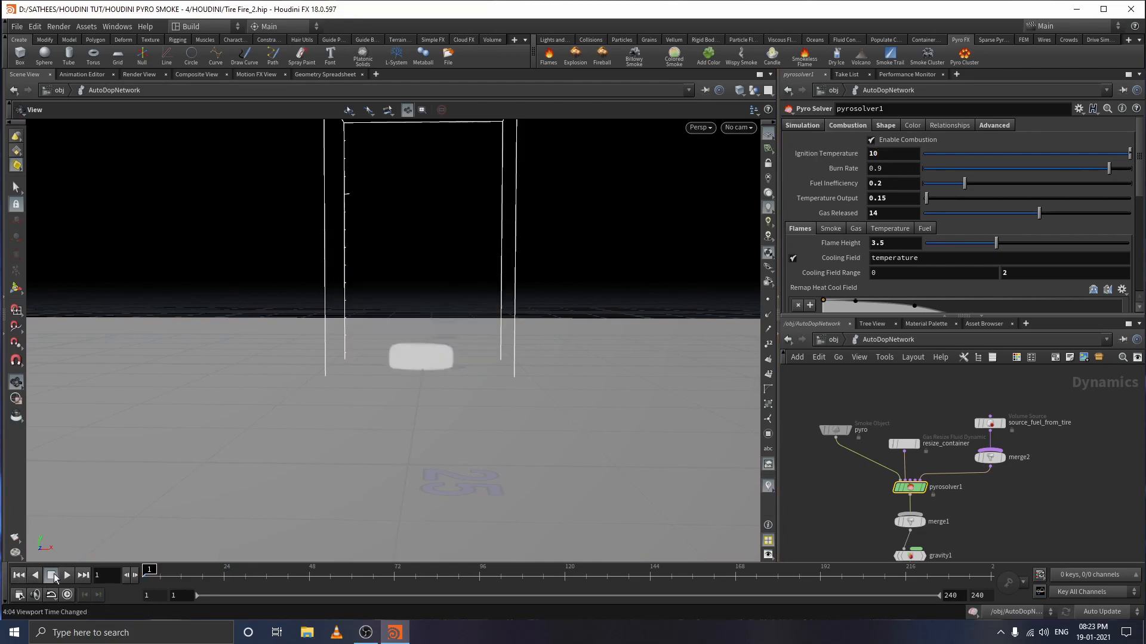
pyautogui.click(65, 576)
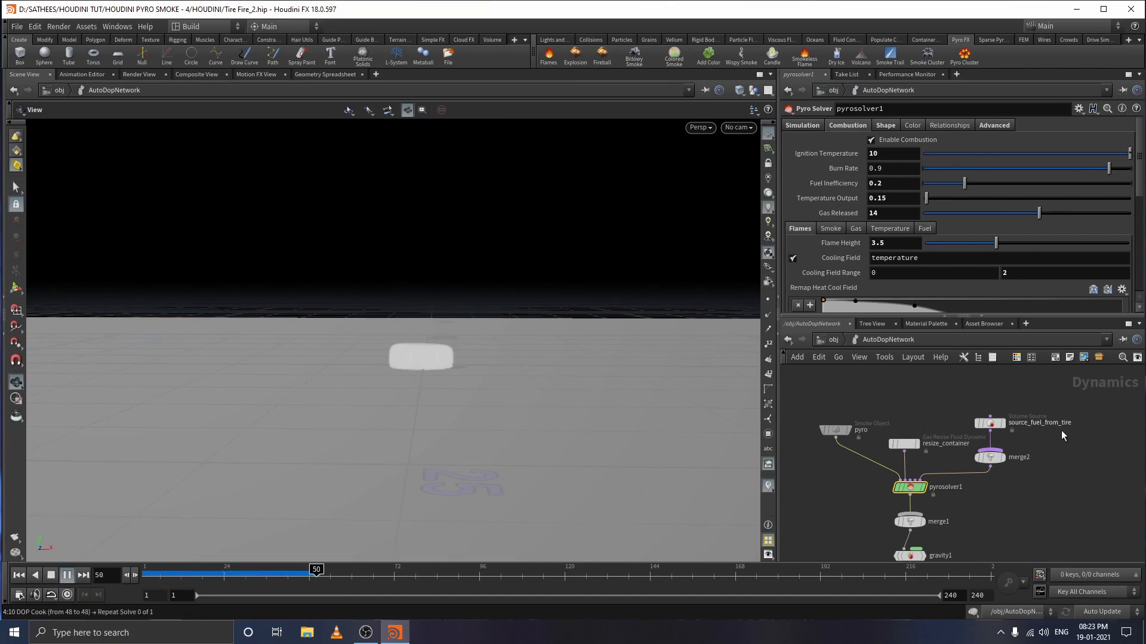
pyautogui.scroll(5, 1105, 435)
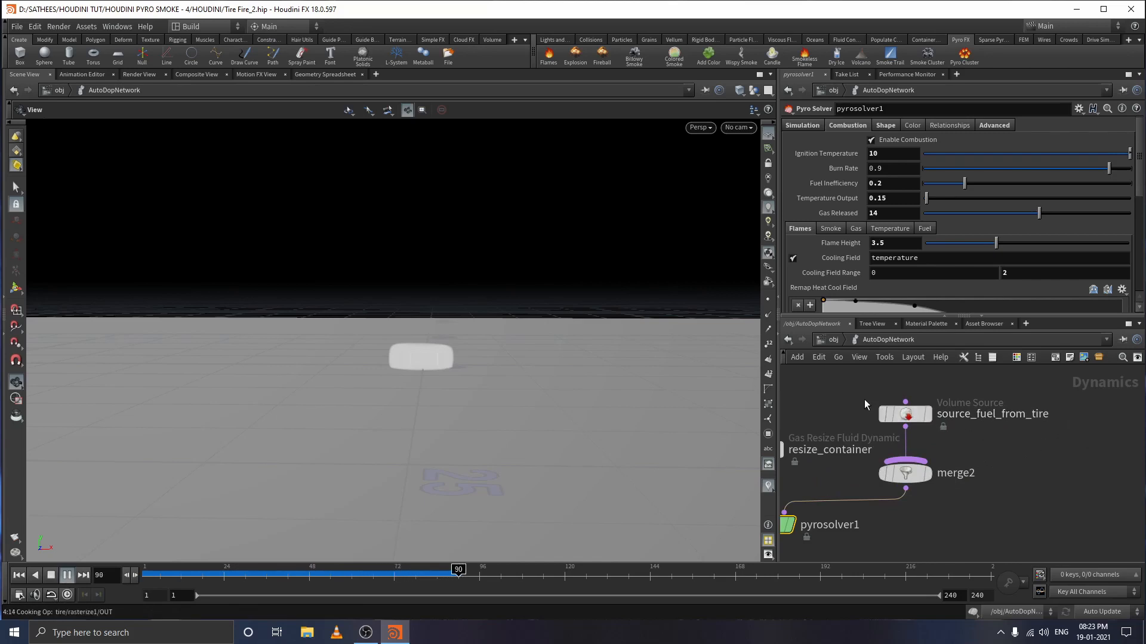
pyautogui.click(67, 575)
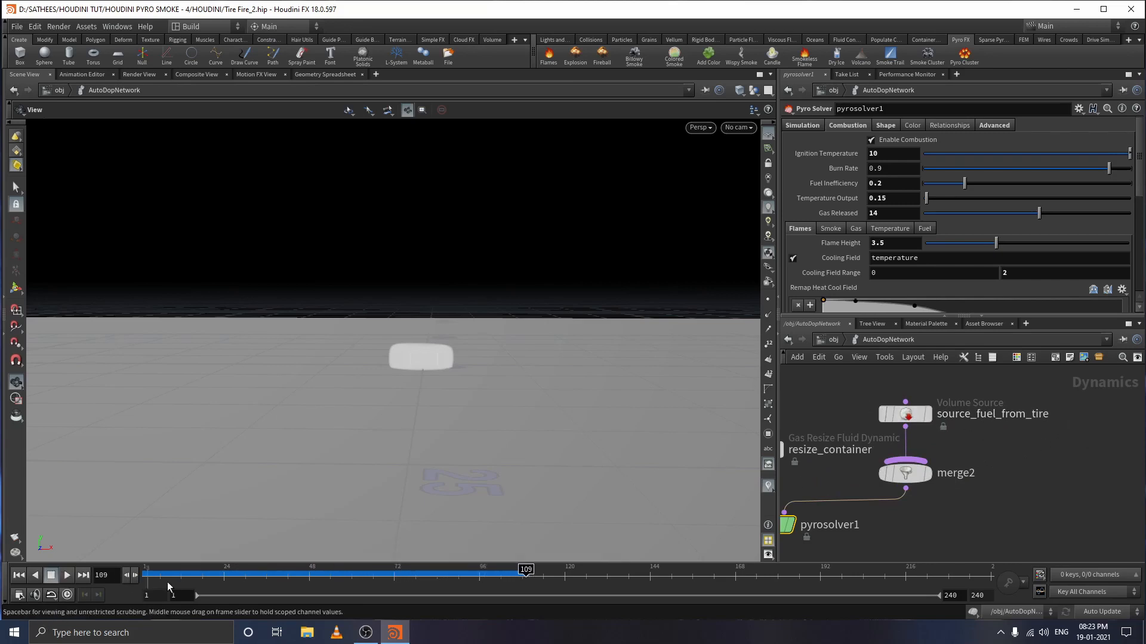
# - Examine the SOP path and the fuel, temperature and velocity volume operations of the source_fuel_from_tire node
pyautogui.click(905, 415)
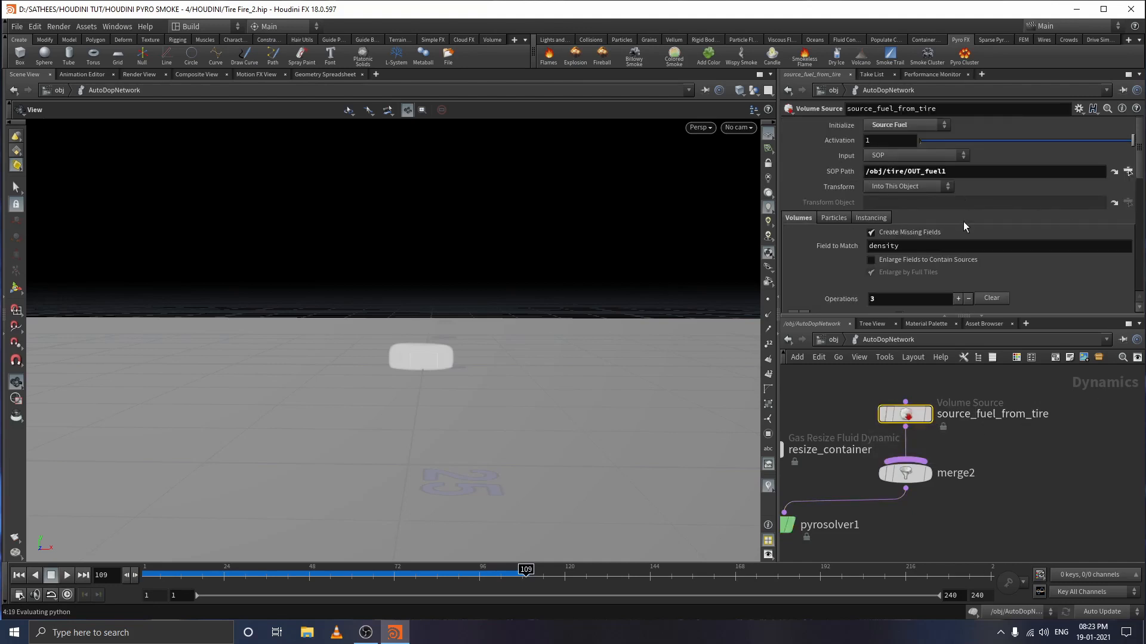
pyautogui.scroll(-5, 955, 222)
pyautogui.scroll(-3, 951, 222)
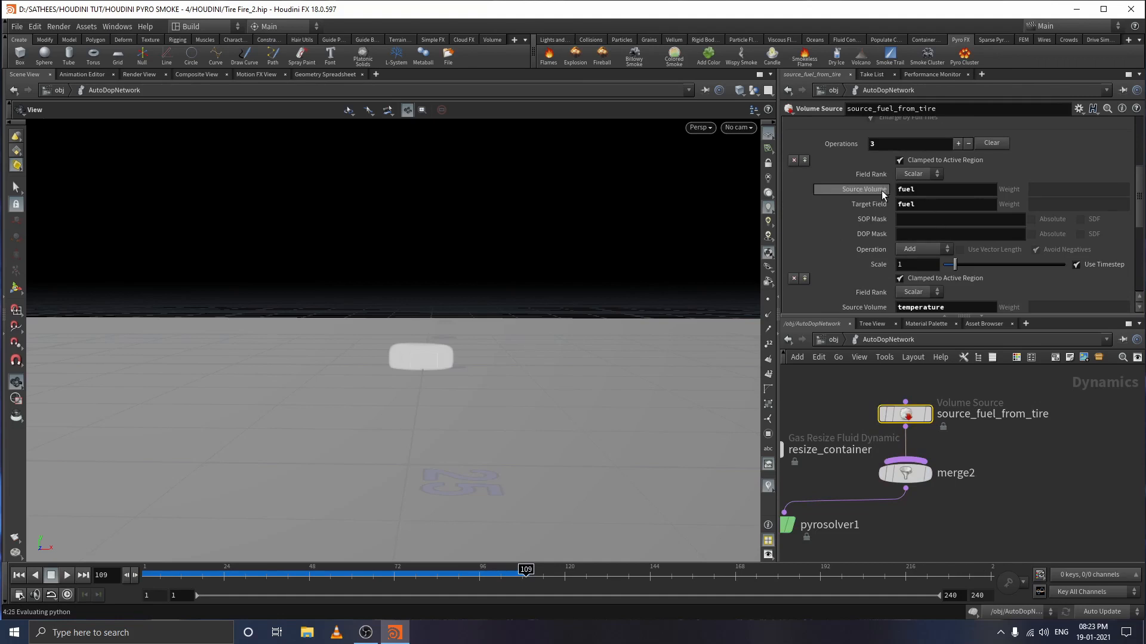
pyautogui.scroll(-2, 925, 248)
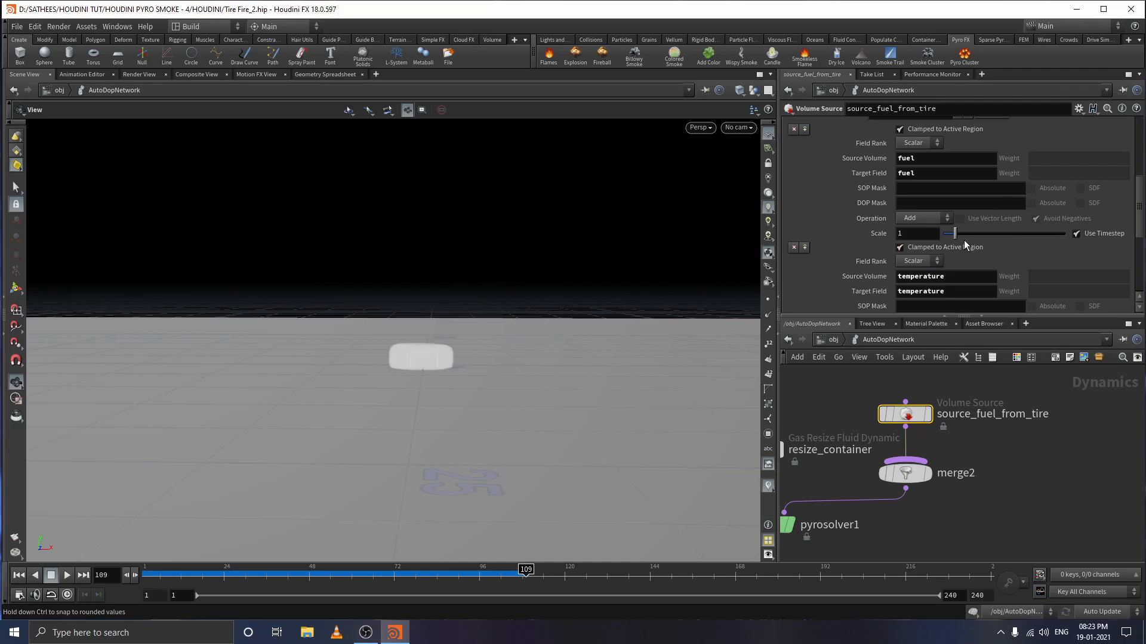
pyautogui.scroll(-3, 893, 255)
pyautogui.scroll(-3, 893, 258)
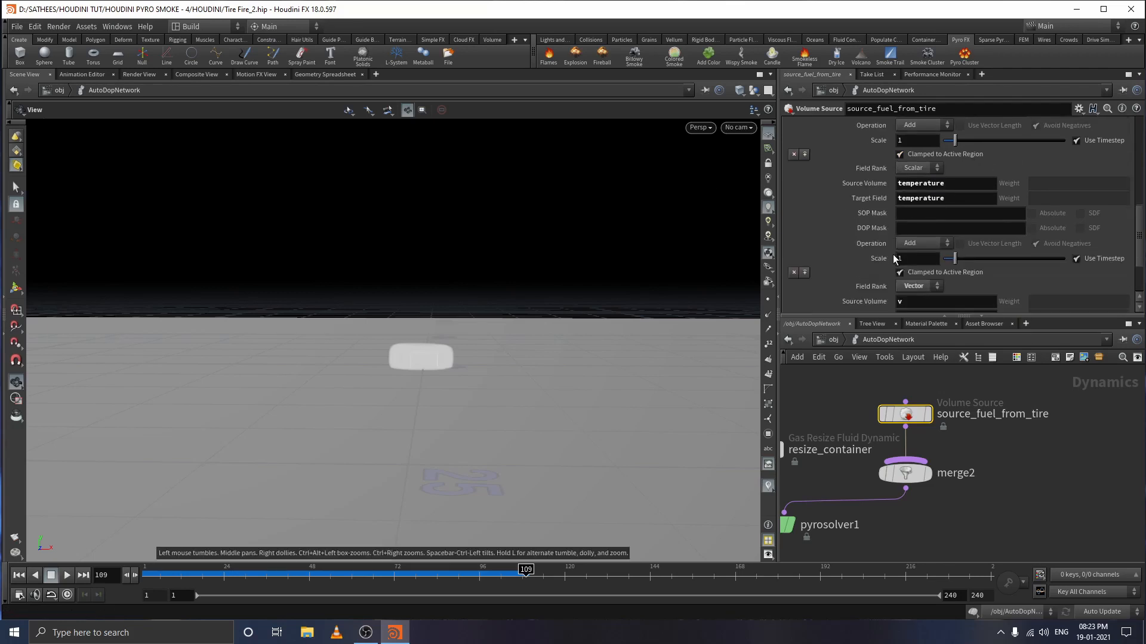
pyautogui.scroll(-1, 893, 254)
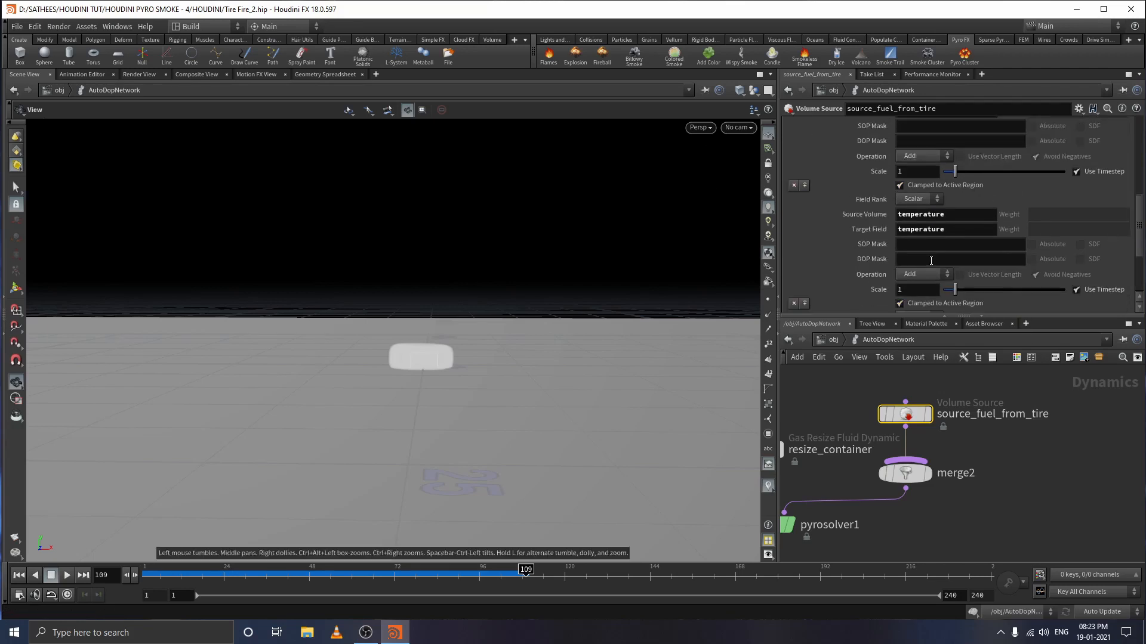
pyautogui.scroll(3, 893, 256)
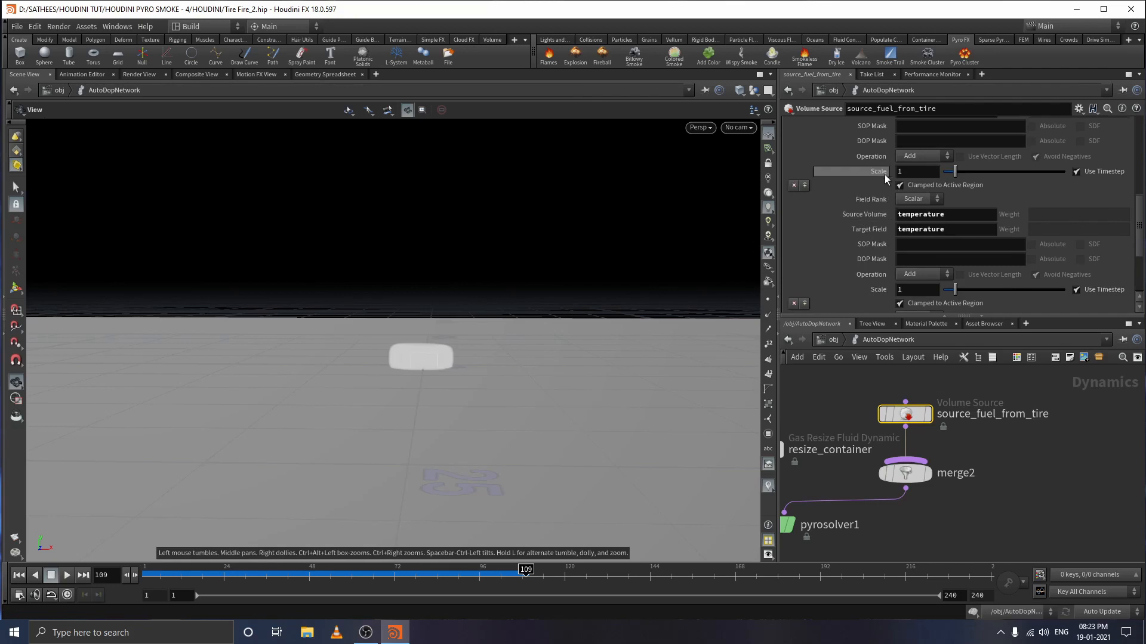
pyautogui.scroll(10, 934, 179)
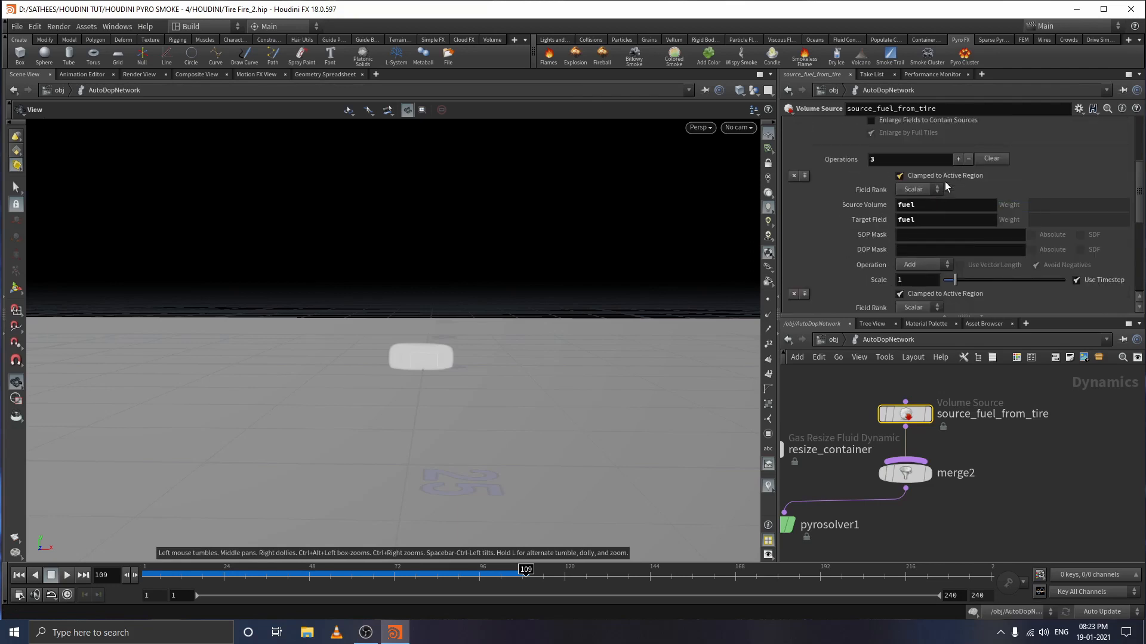
pyautogui.scroll(5, 979, 187)
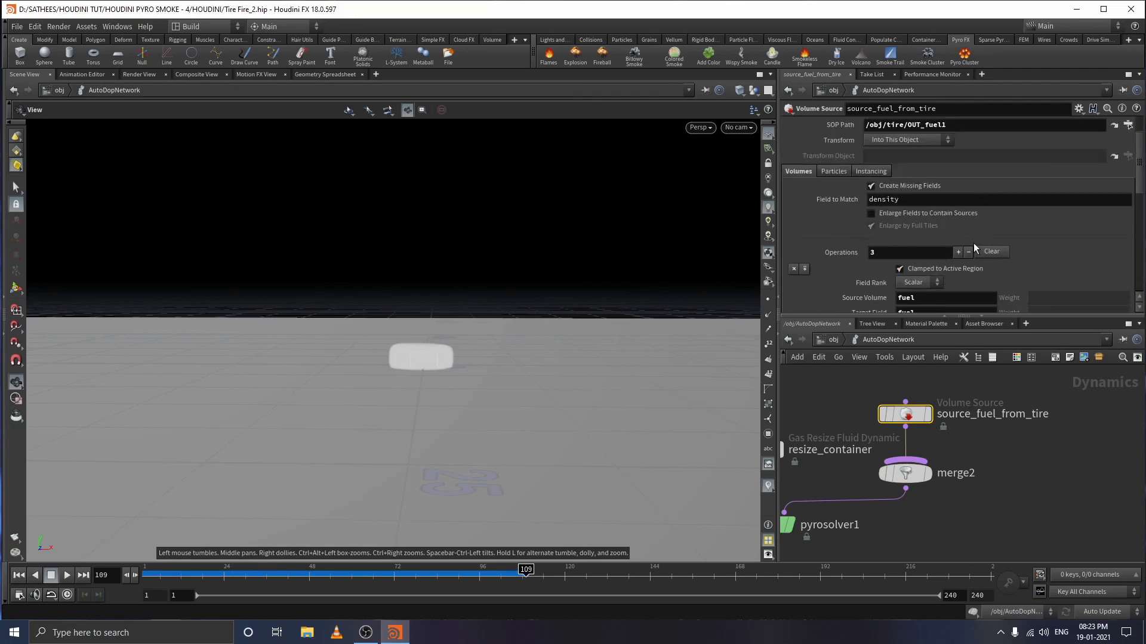
pyautogui.scroll(1, 969, 244)
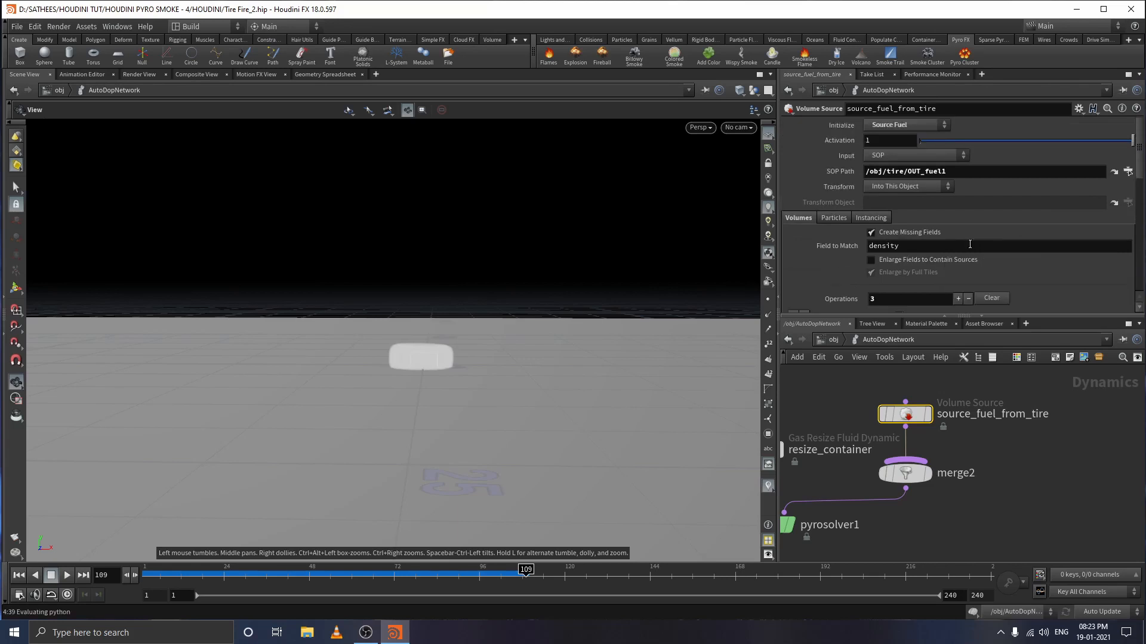
pyautogui.scroll(-4, 967, 243)
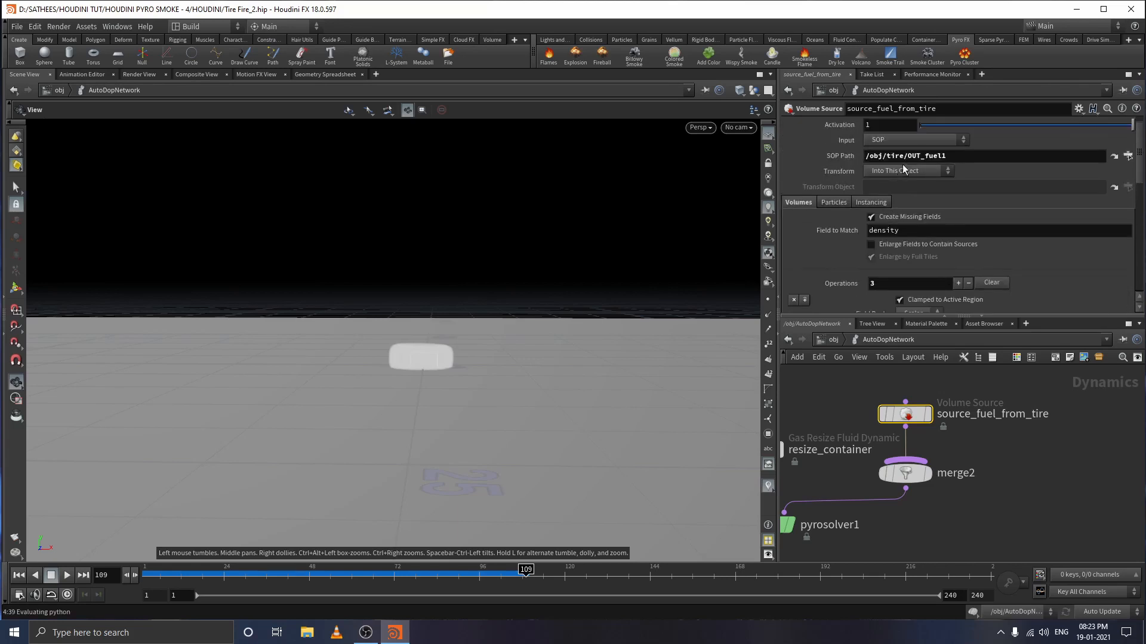
pyautogui.scroll(3, 901, 162)
pyautogui.scroll(-3, 929, 251)
pyautogui.scroll(-3, 916, 250)
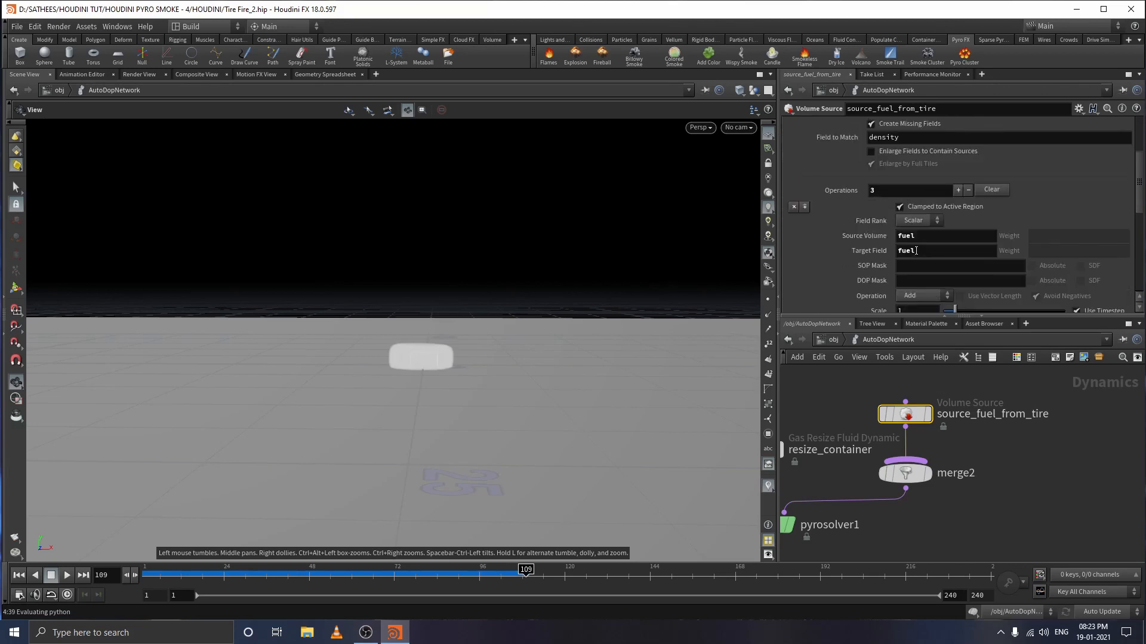
pyautogui.scroll(-1, 942, 251)
pyautogui.scroll(-3, 910, 245)
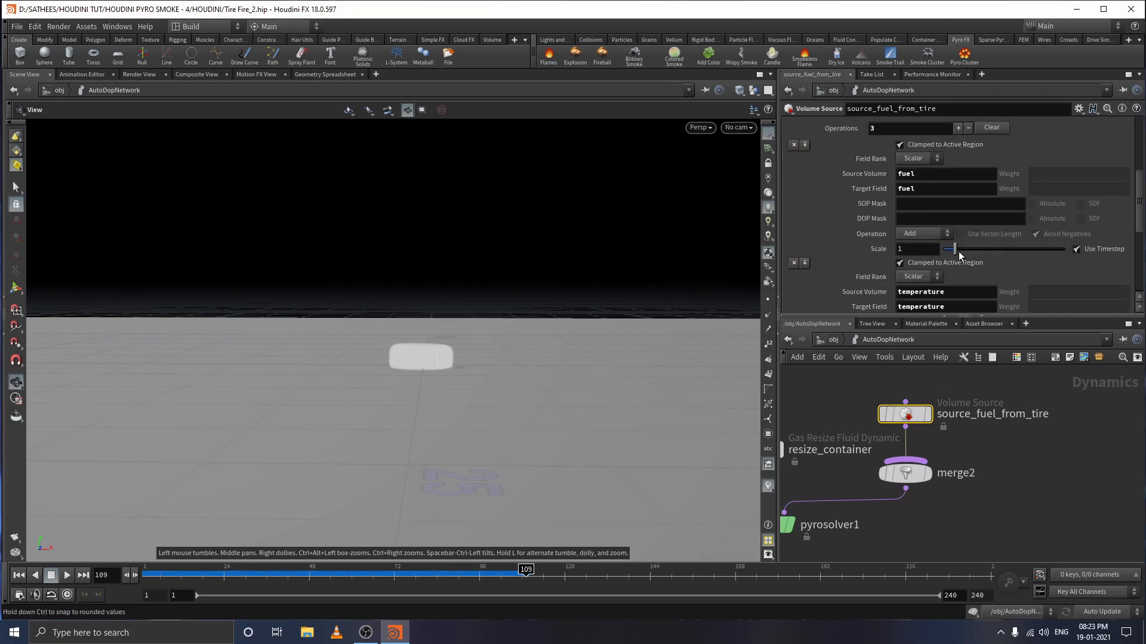
pyautogui.scroll(-10, 950, 274)
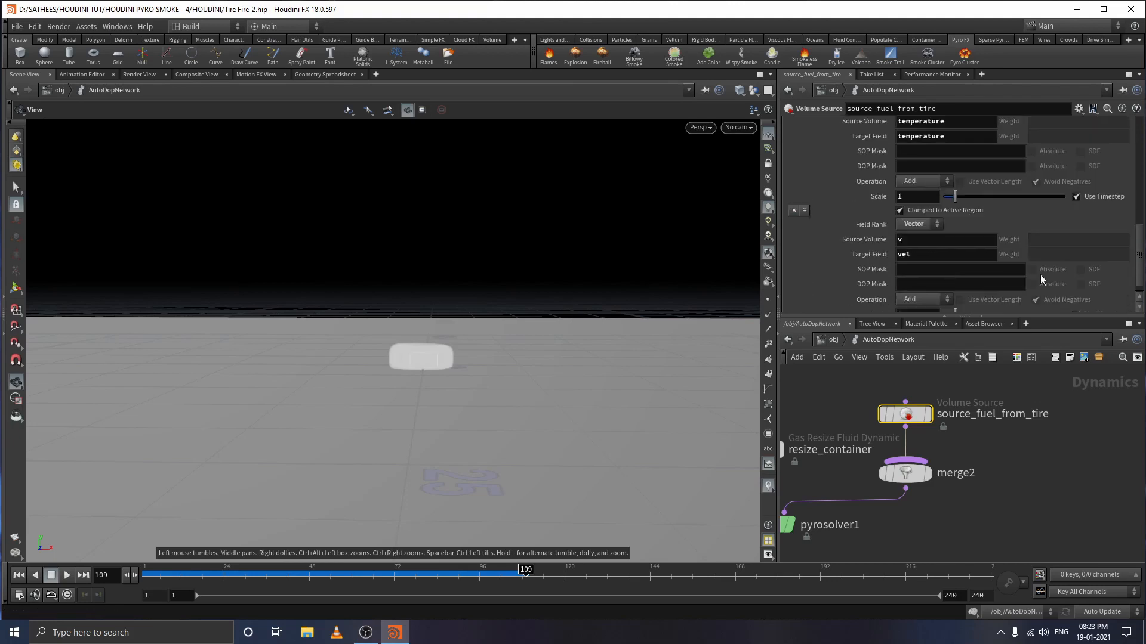
pyautogui.scroll(-1, 983, 256)
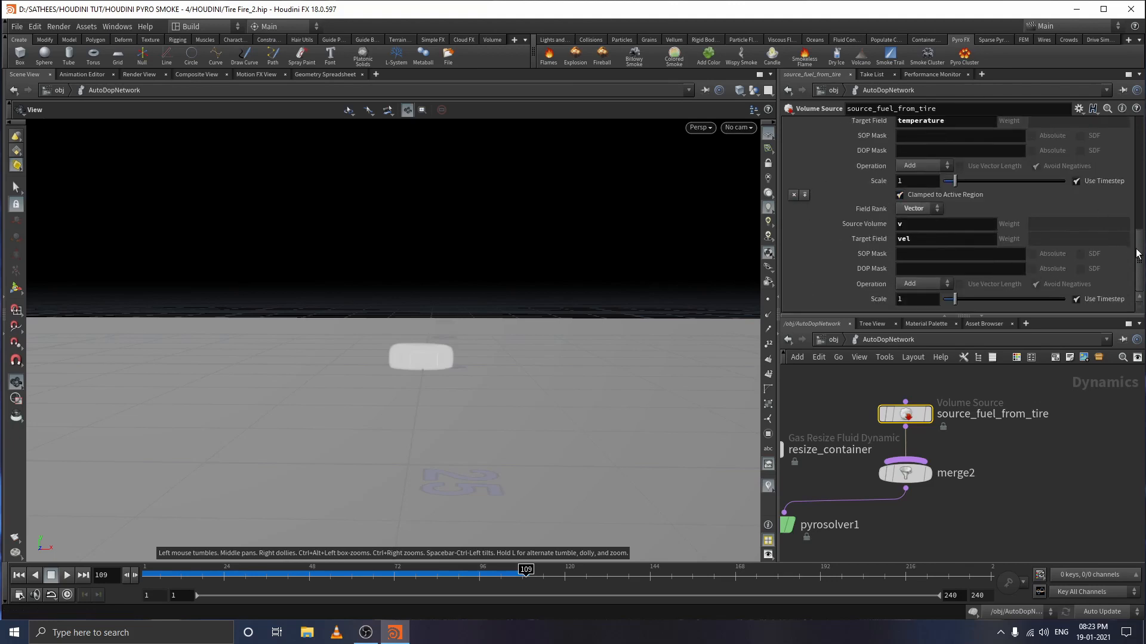
pyautogui.moveTo(1140, 255); pyautogui.dragTo(1142, 200)
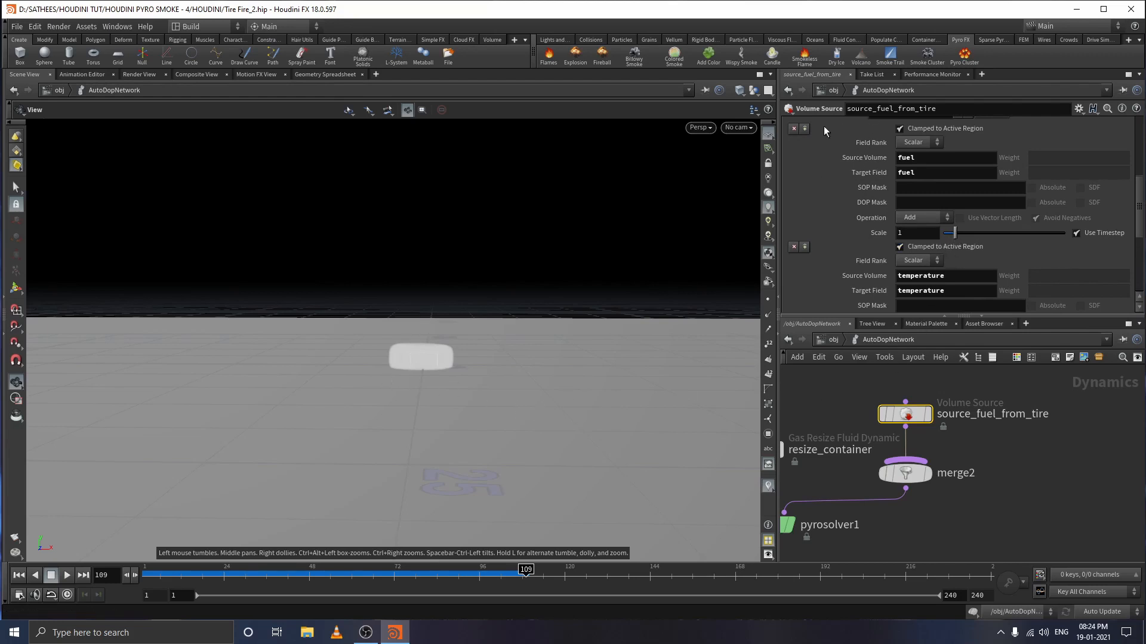
# - Revert pyrosolver1's Ignition Temperature to its default of 0.1 and play the simulation from frame 1, stopping at frame 15
pyautogui.moveTo(887, 430); pyautogui.dragTo(1074, 422, button='middle')
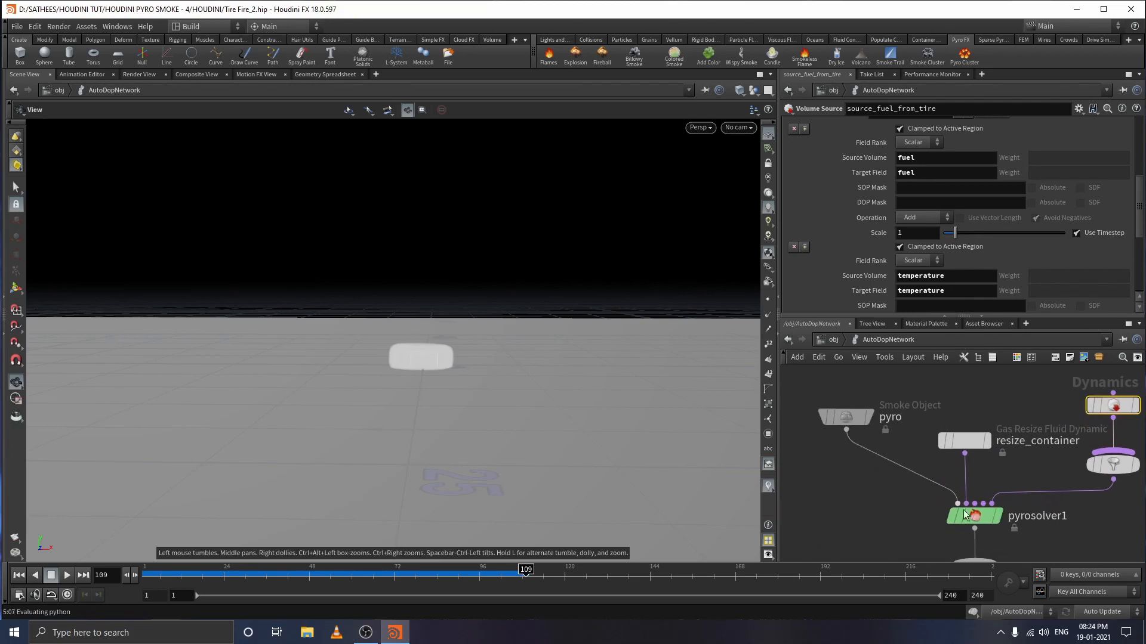
pyautogui.moveTo(903, 507); pyautogui.dragTo(993, 528)
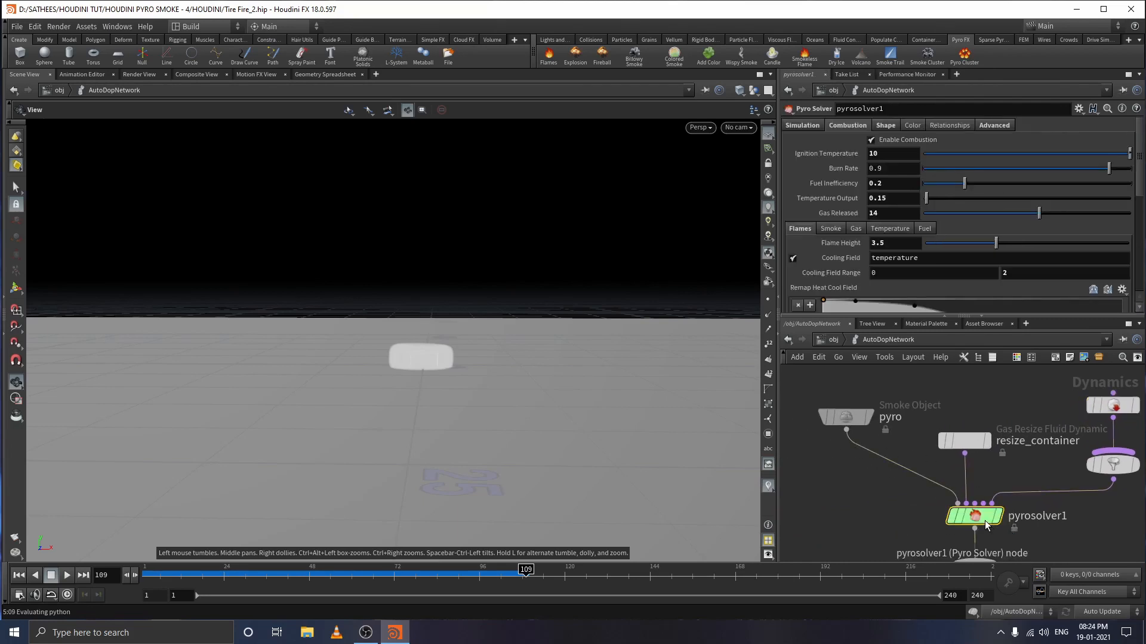
pyautogui.click(898, 153)
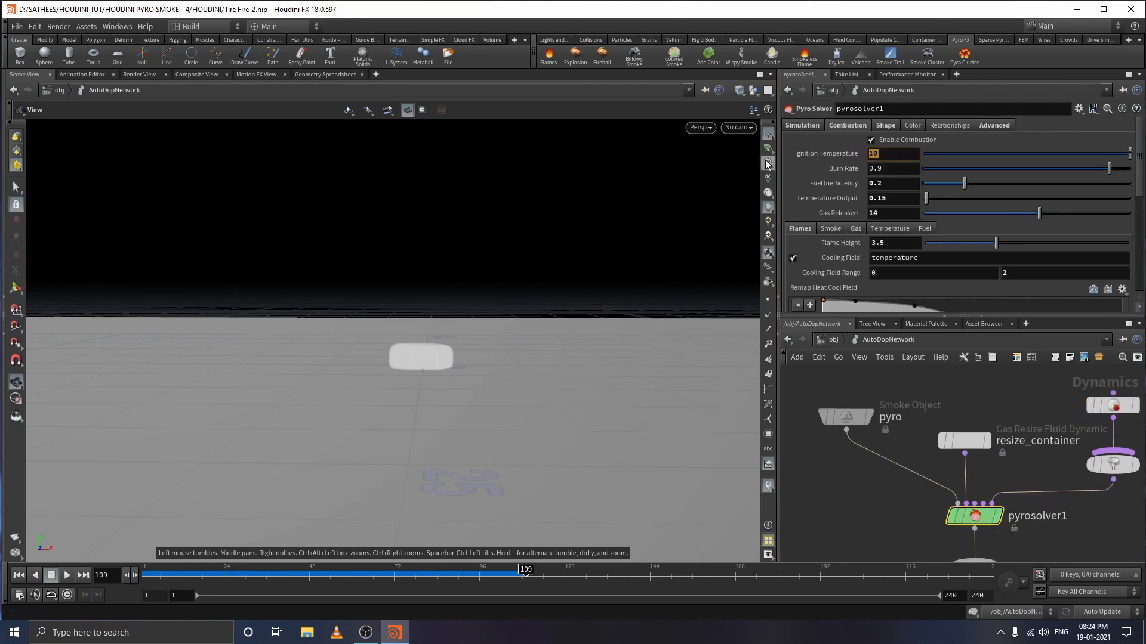
pyautogui.moveTo(826, 156)
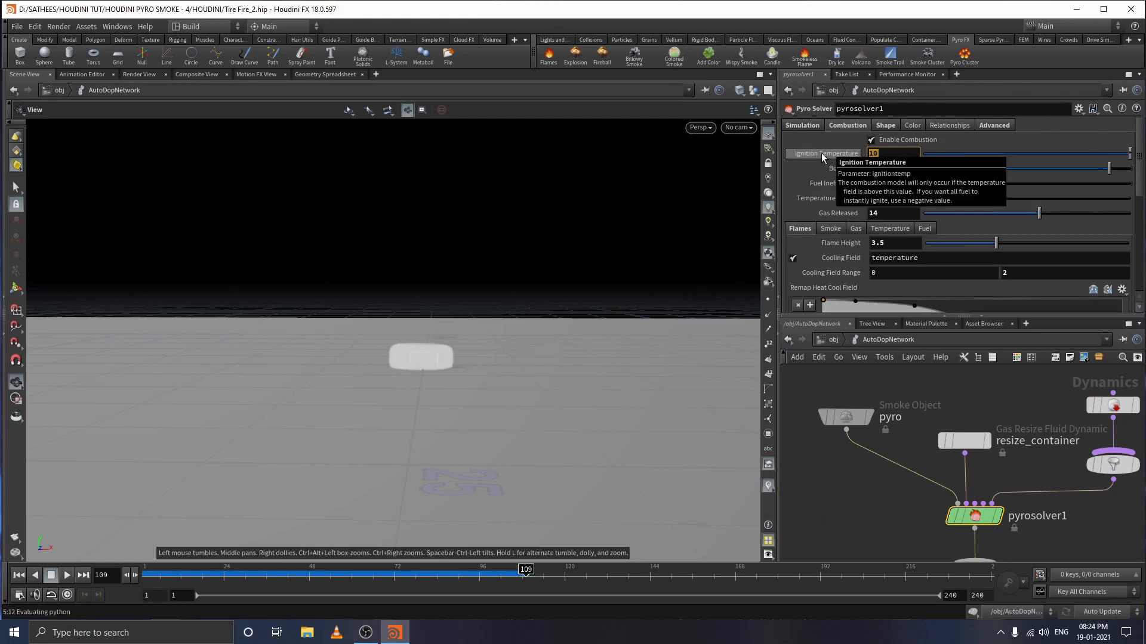
pyautogui.rightClick(821, 153)
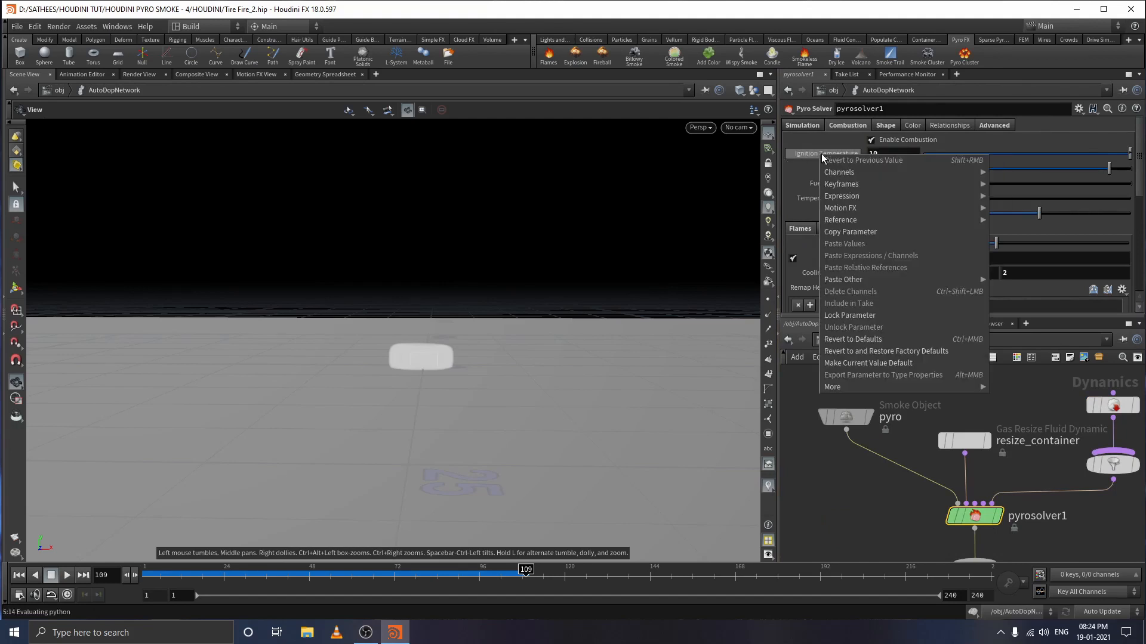
pyautogui.click(856, 339)
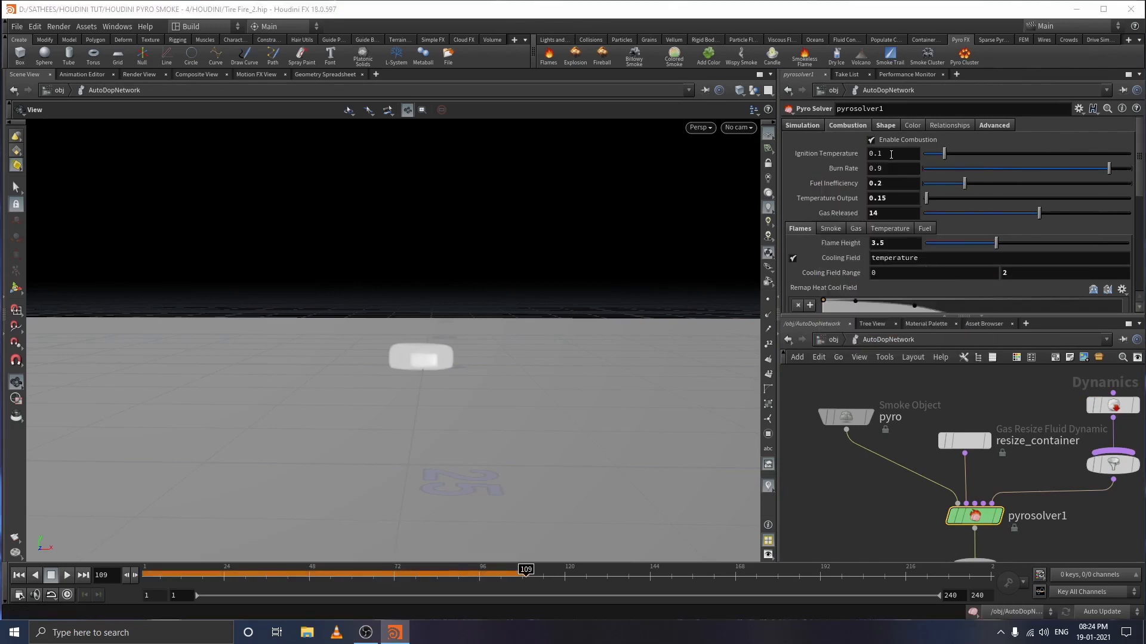
pyautogui.click(147, 575)
pyautogui.click(72, 575)
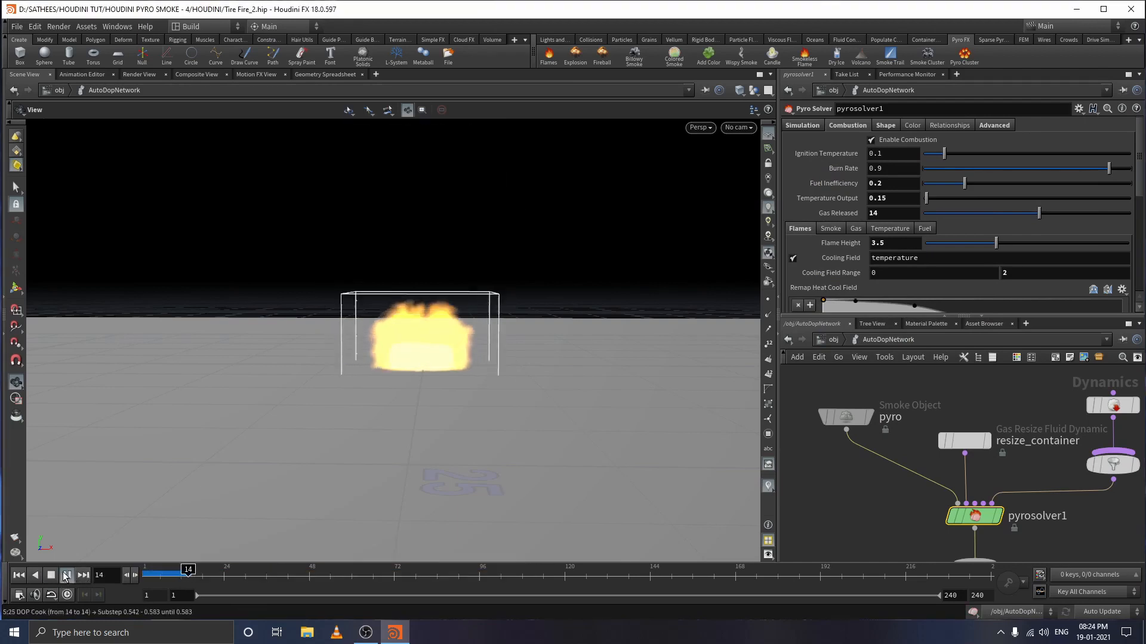
pyautogui.click(65, 575)
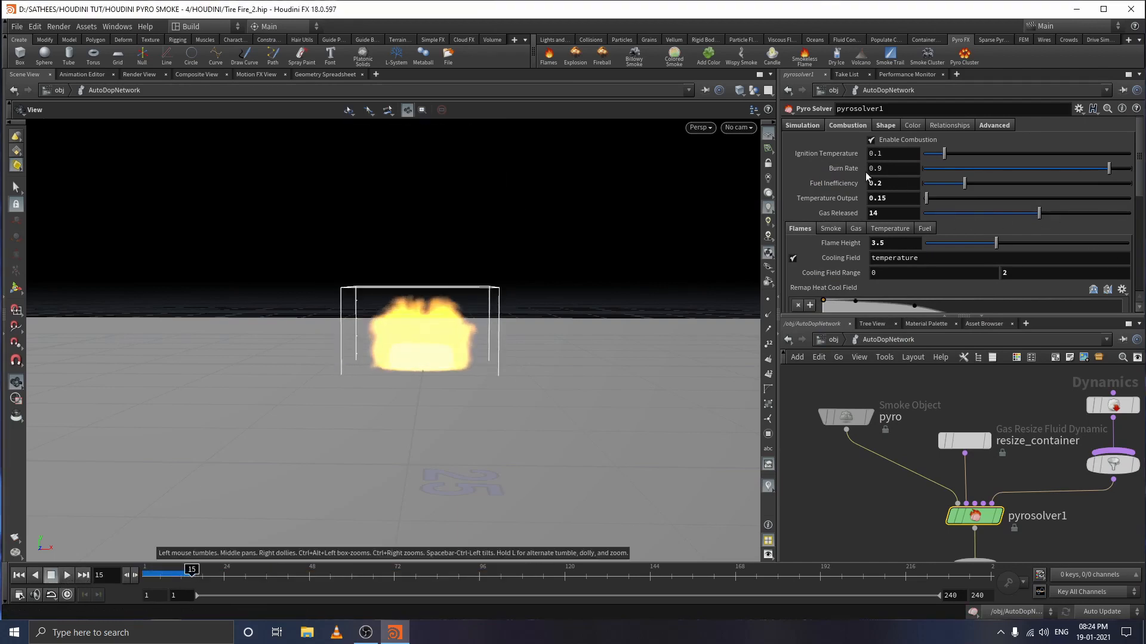
# - Lower pyrosolver1's Burn Rate to about 0.445 and play the simulation from frame 1
pyautogui.moveTo(852, 171)
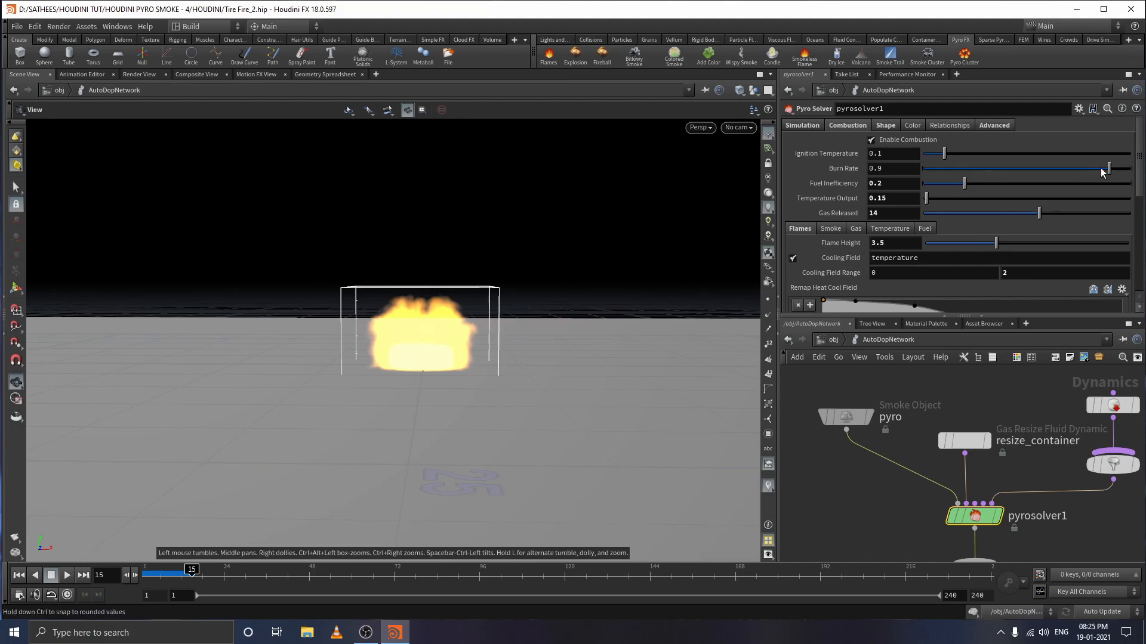
pyautogui.moveTo(1108, 168); pyautogui.dragTo(1026, 174)
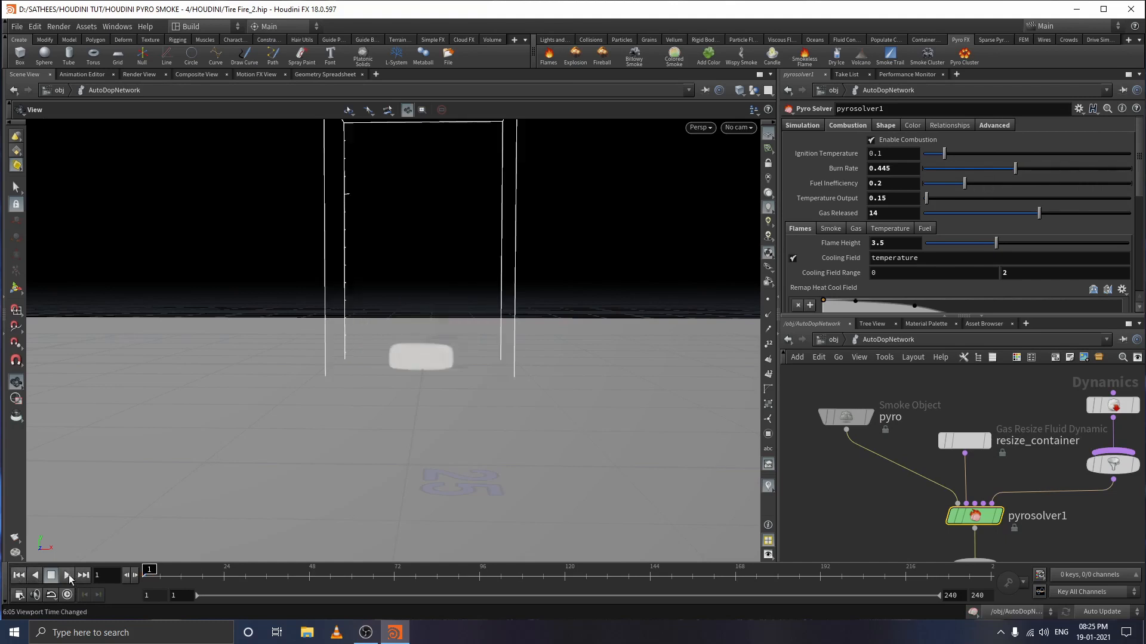
pyautogui.click(67, 574)
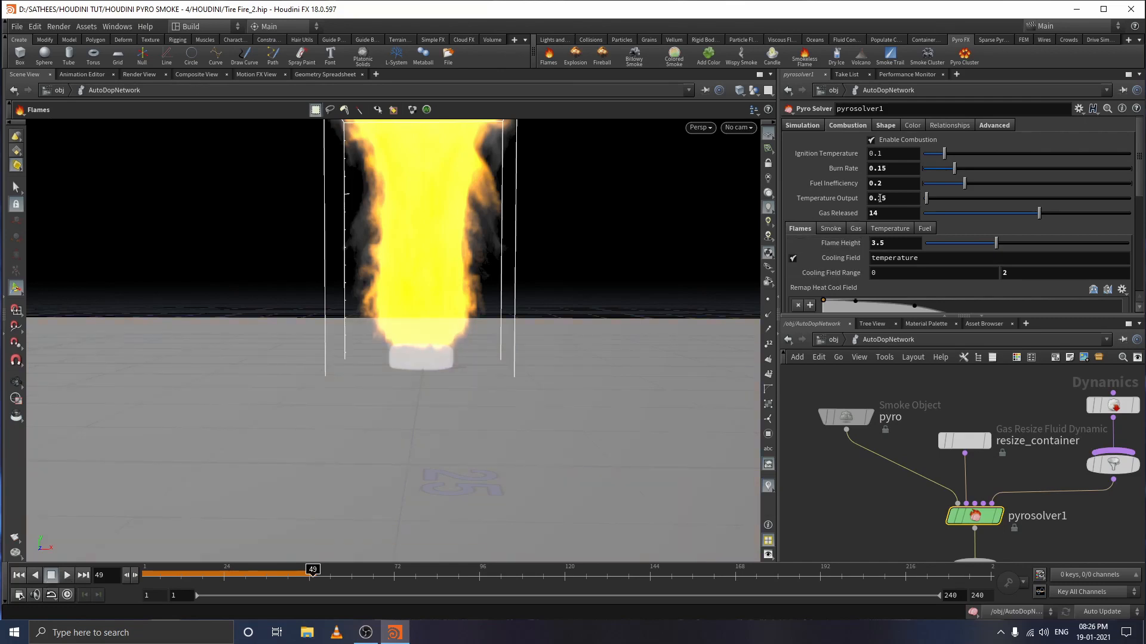
# - Set pyrosolver1's Burn Rate to 0.9 and play the simulation from frame 1, stopping at frame 27
pyautogui.doubleClick(872, 169)
pyautogui.write('0.9')
pyautogui.press('Return')
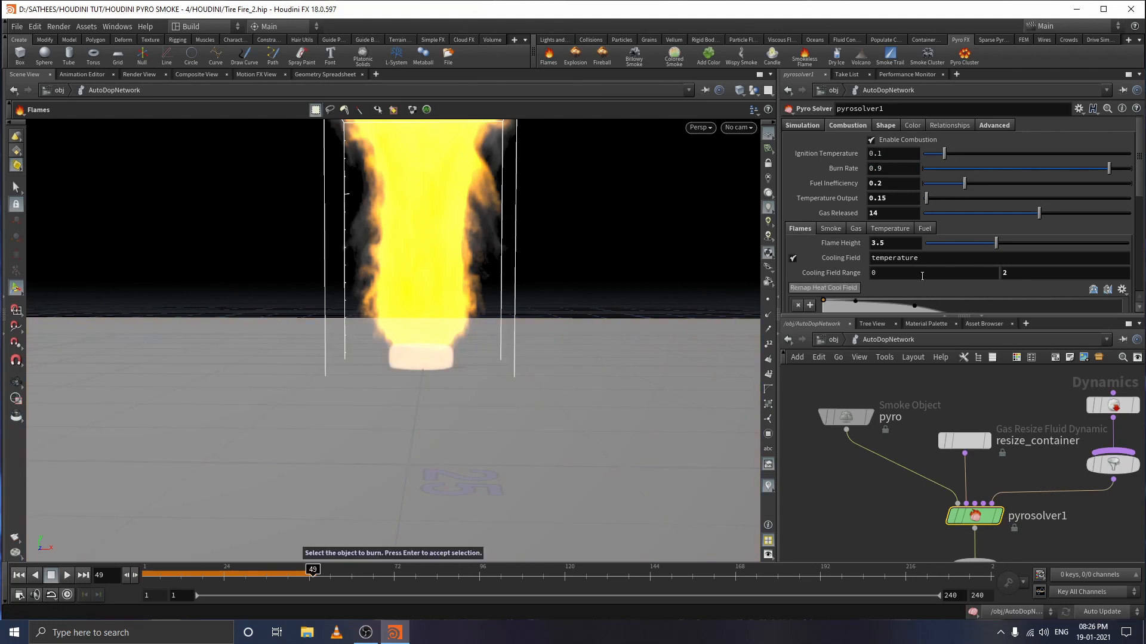
pyautogui.moveTo(843, 185)
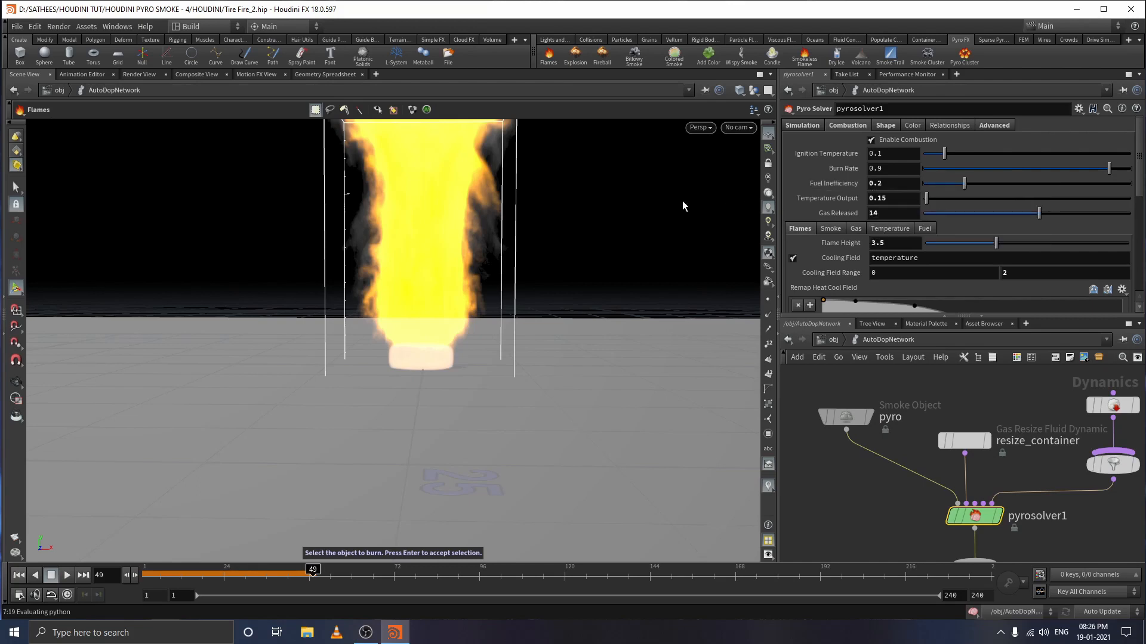
pyautogui.click(21, 576)
pyautogui.click(68, 575)
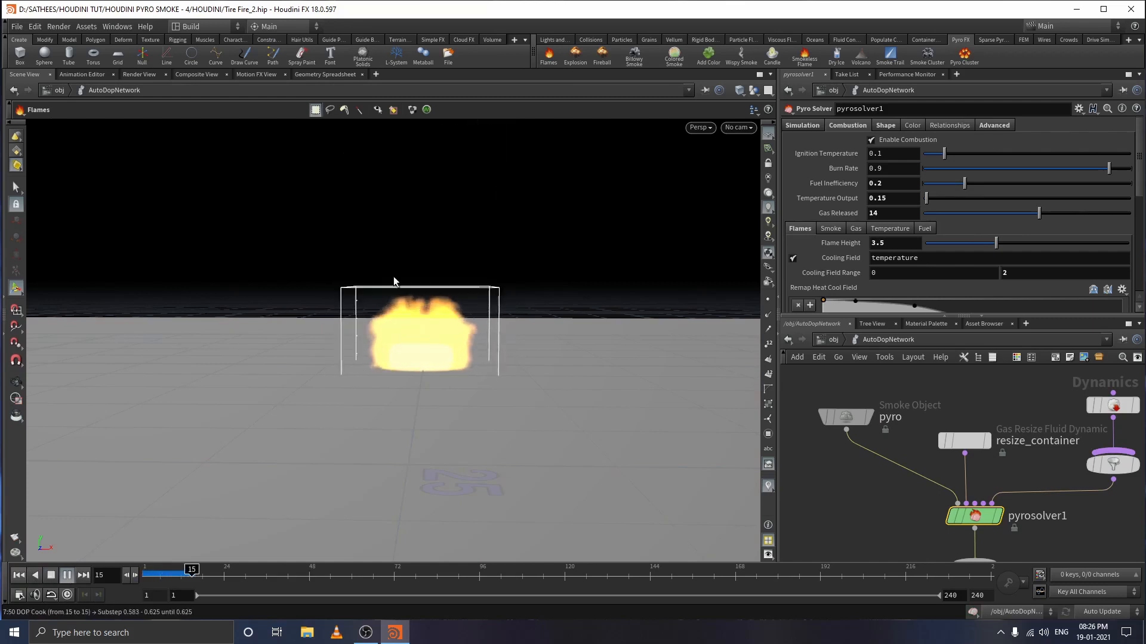
pyautogui.click(66, 574)
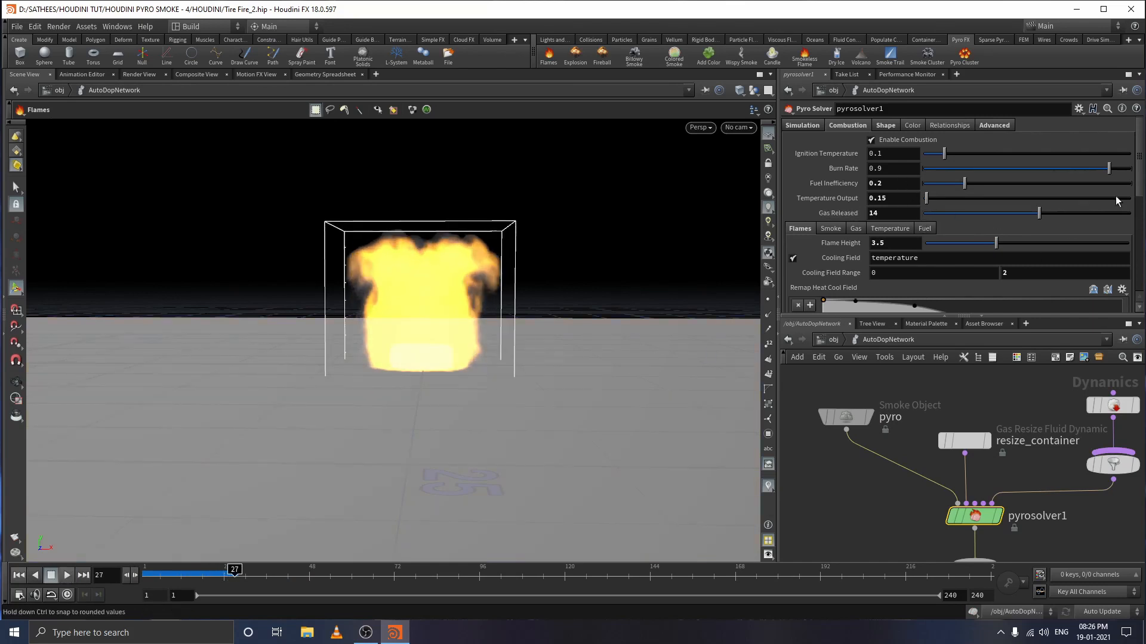
# - Set pyrosolver1's Fuel Inefficiency to 1 and replay the simulation from frame 1, stopping at frame 60
pyautogui.moveTo(832, 181); pyautogui.dragTo(1130, 201)
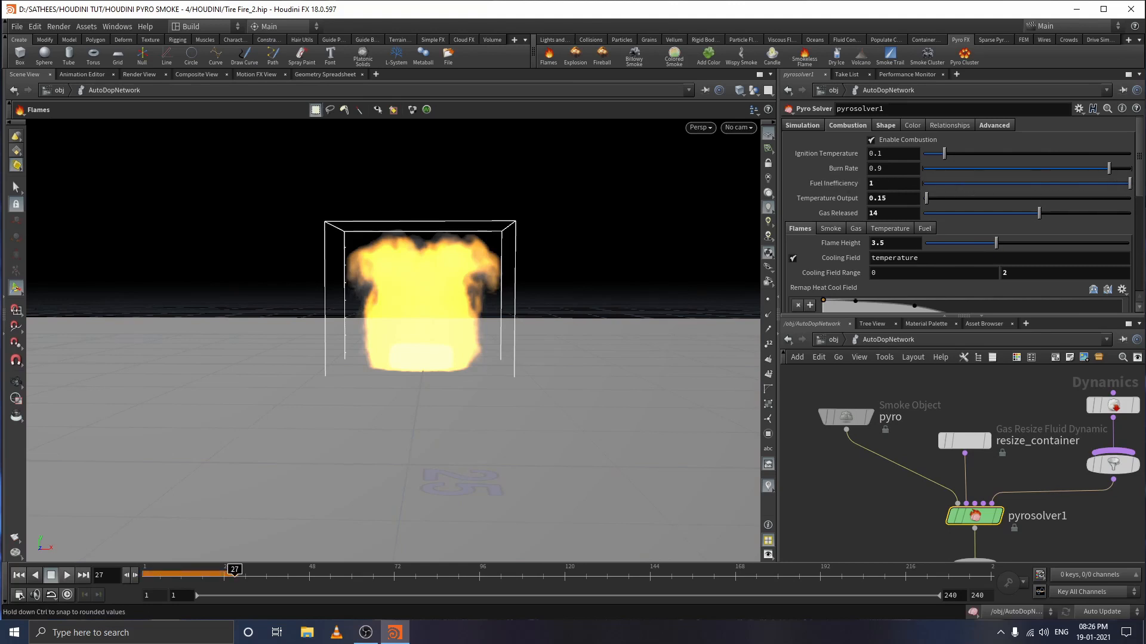
pyautogui.click(67, 575)
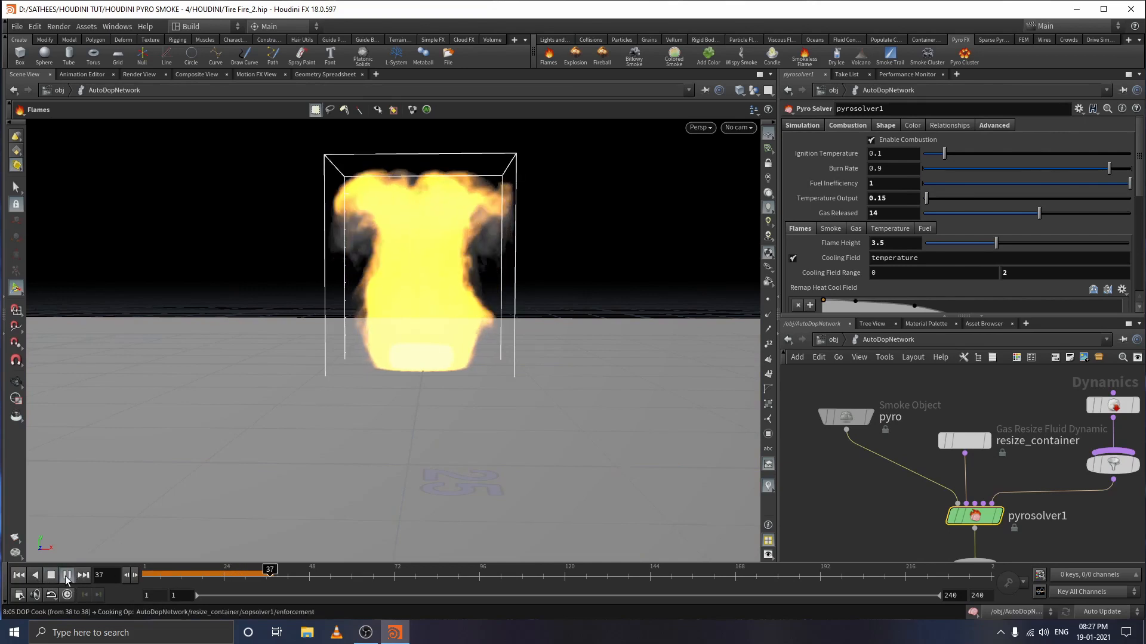
pyautogui.click(64, 575)
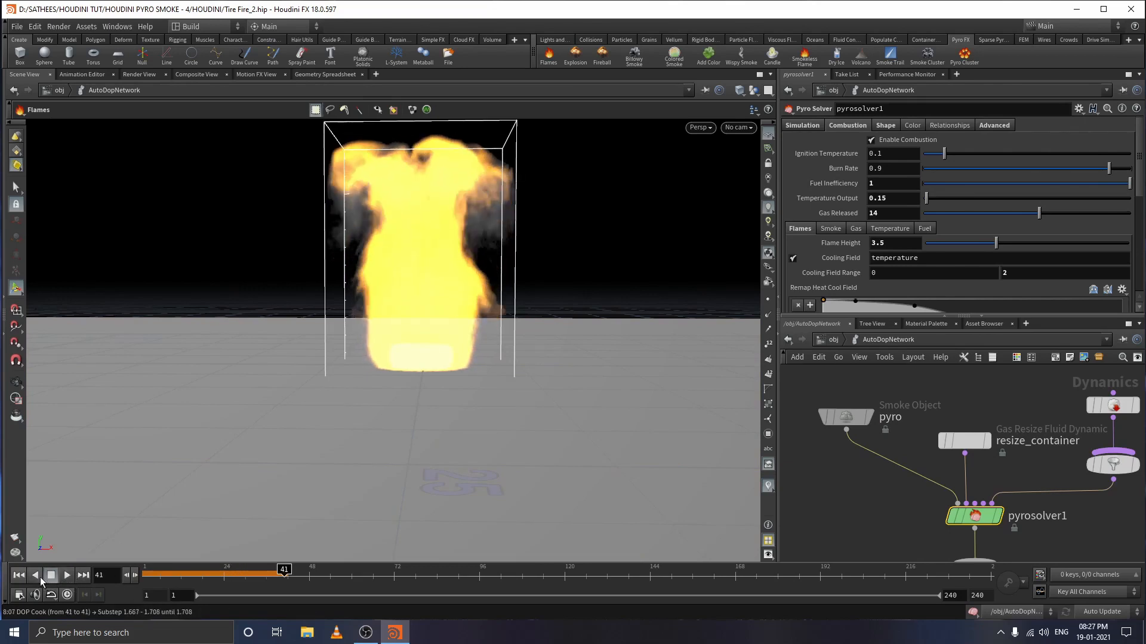
pyautogui.click(19, 577)
pyautogui.click(67, 575)
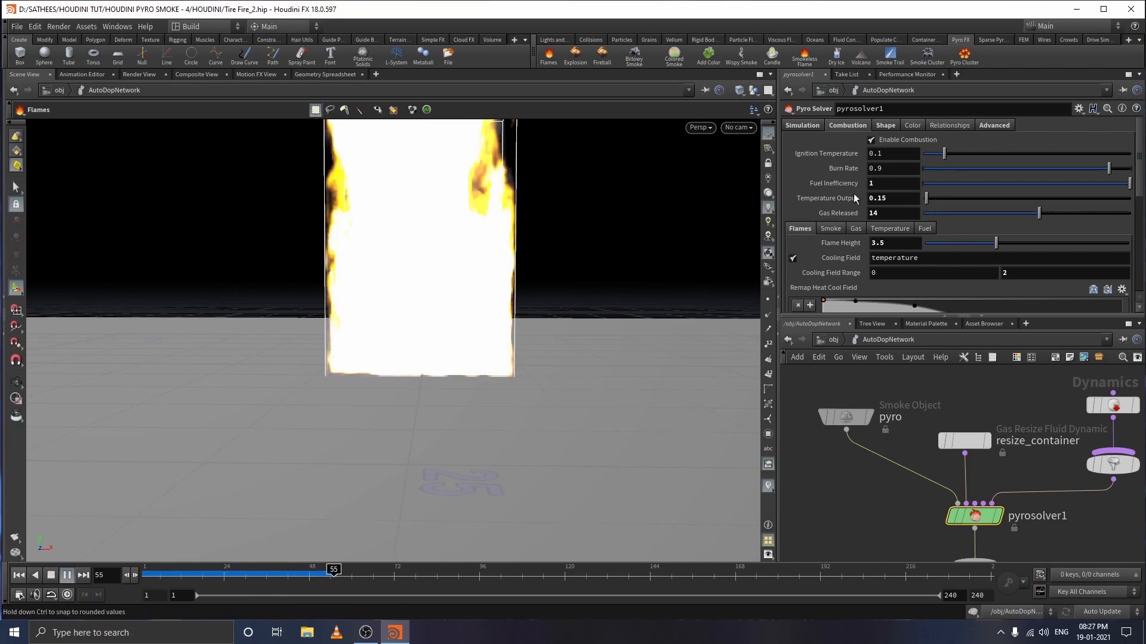
pyautogui.click(66, 575)
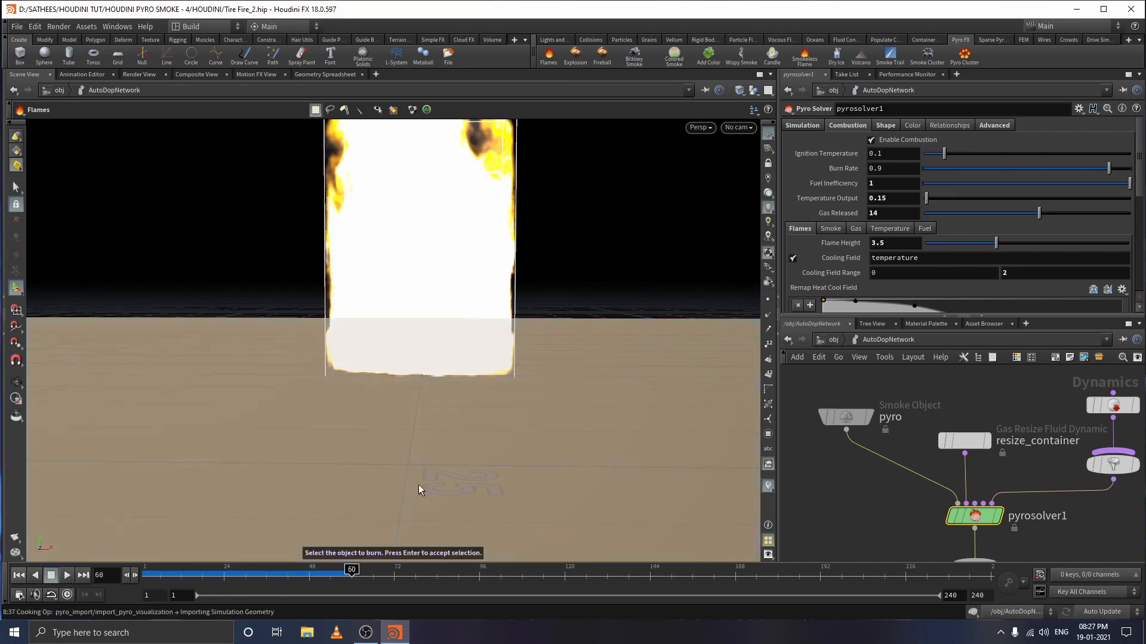
# - Revert pyrosolver1's Fuel Inefficiency to its default of 0.1 and play the simulation from frame 1, stopping at frame 32
pyautogui.rightClick(828, 184)
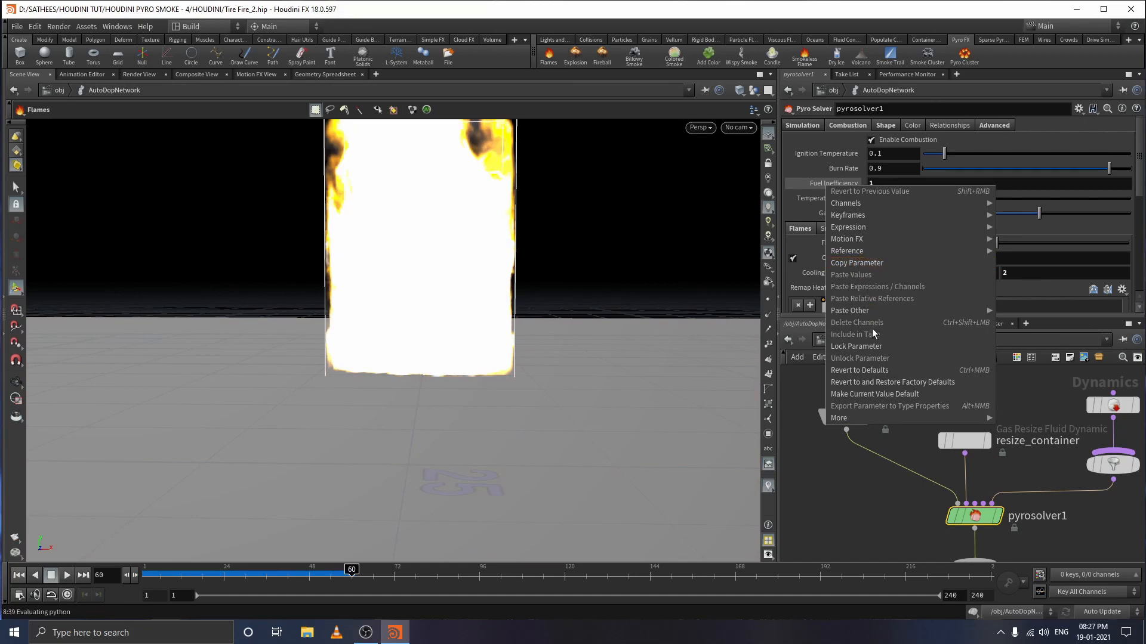
pyautogui.click(875, 371)
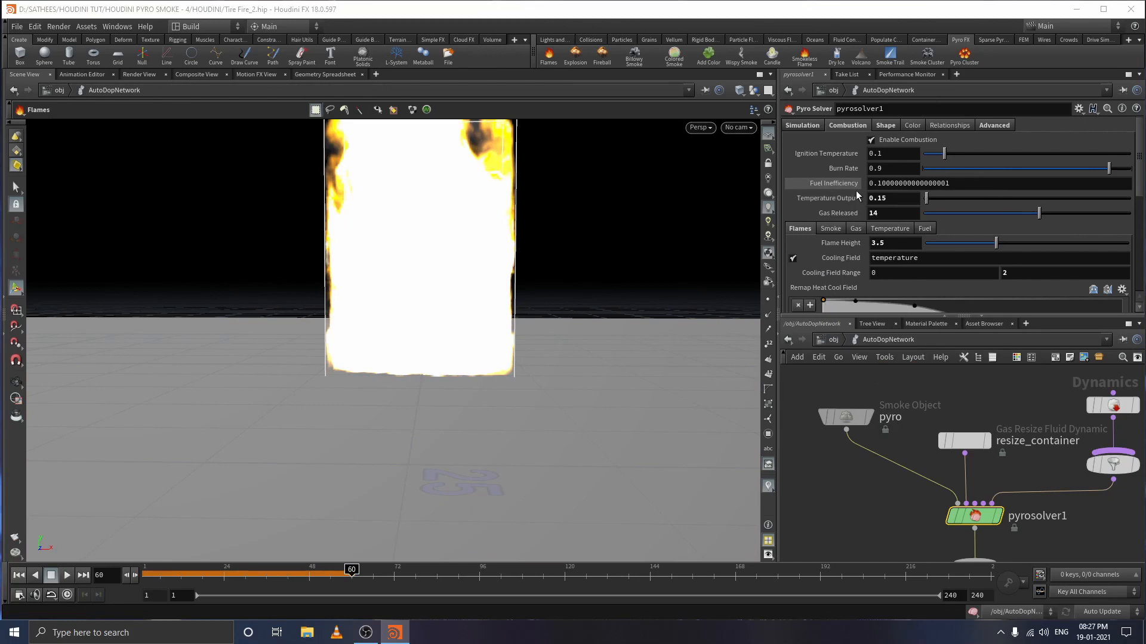
pyautogui.click(968, 188)
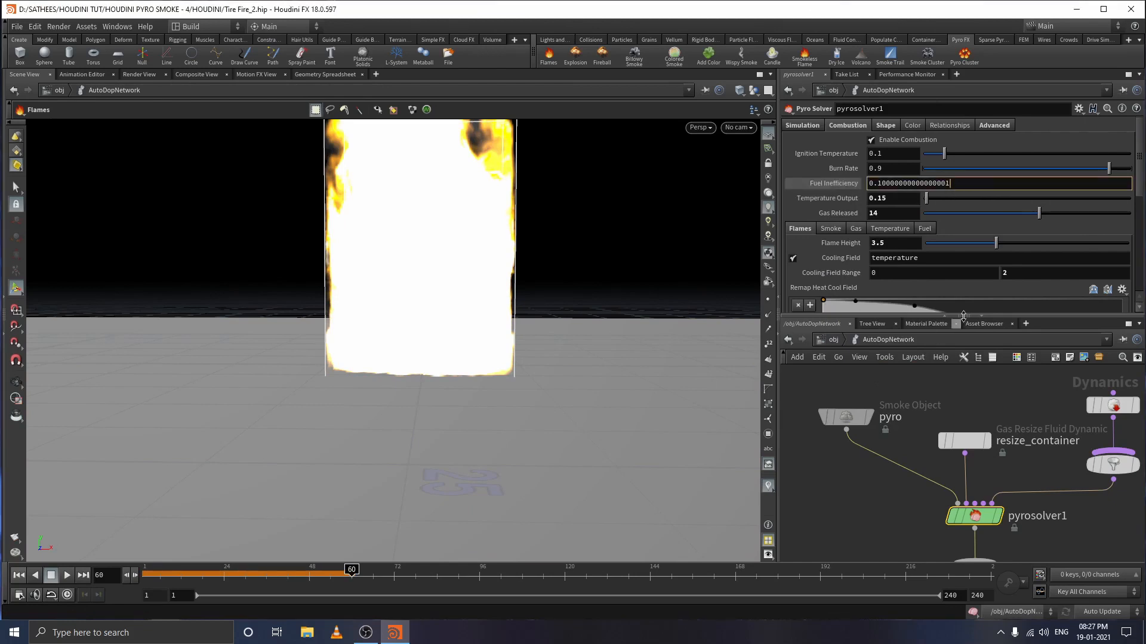
pyautogui.click(801, 170)
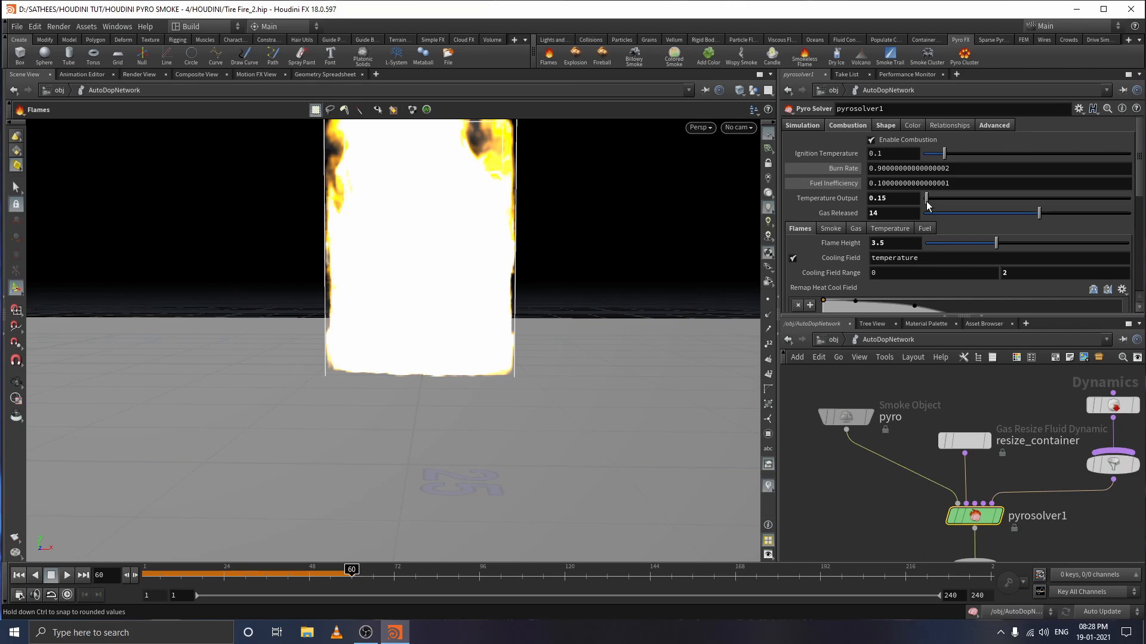
pyautogui.click(171, 571)
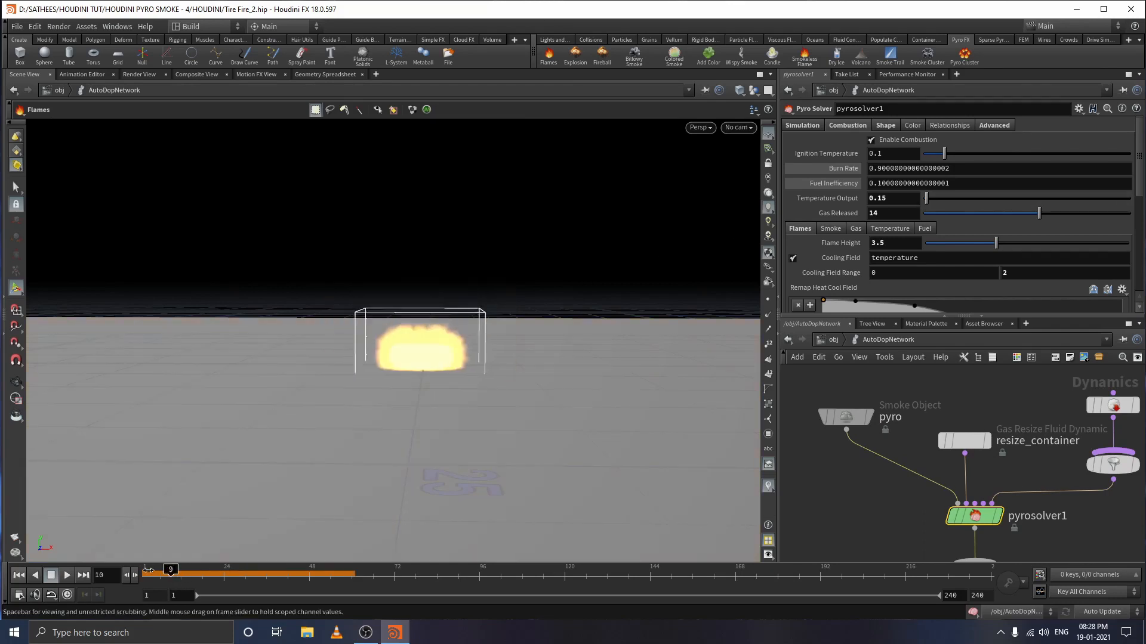
pyautogui.click(18, 575)
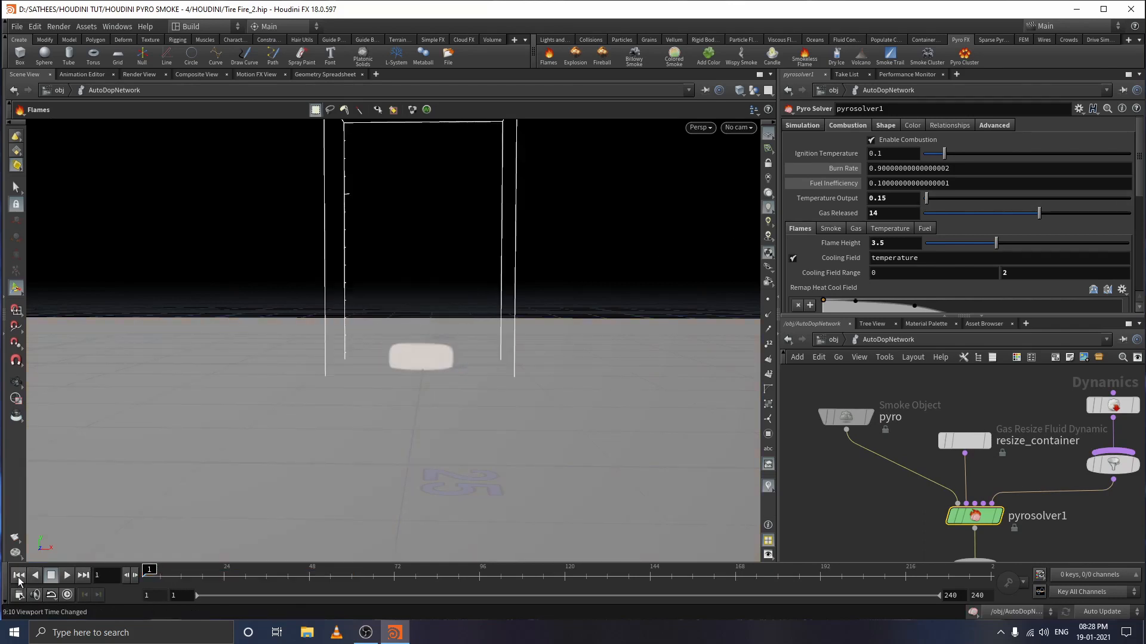
pyautogui.click(66, 575)
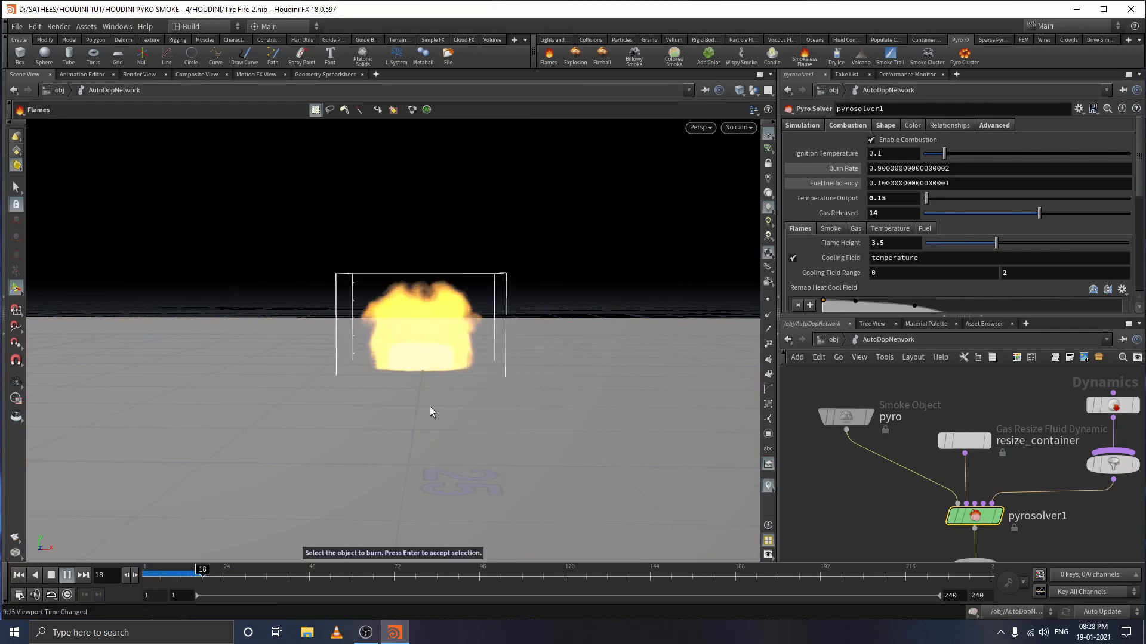
pyautogui.click(66, 576)
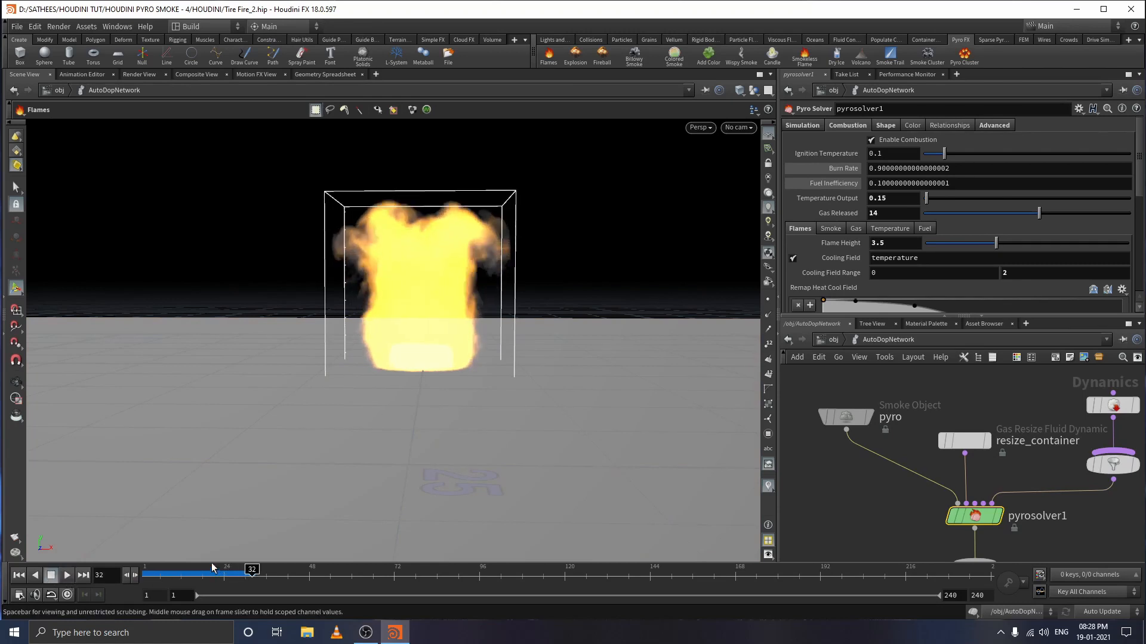
# - Set pyrosolver1's Temperature Output to 3 and play the simulation from frame 1, stopping at frame 53
pyautogui.moveTo(211, 563); pyautogui.dragTo(145, 570)
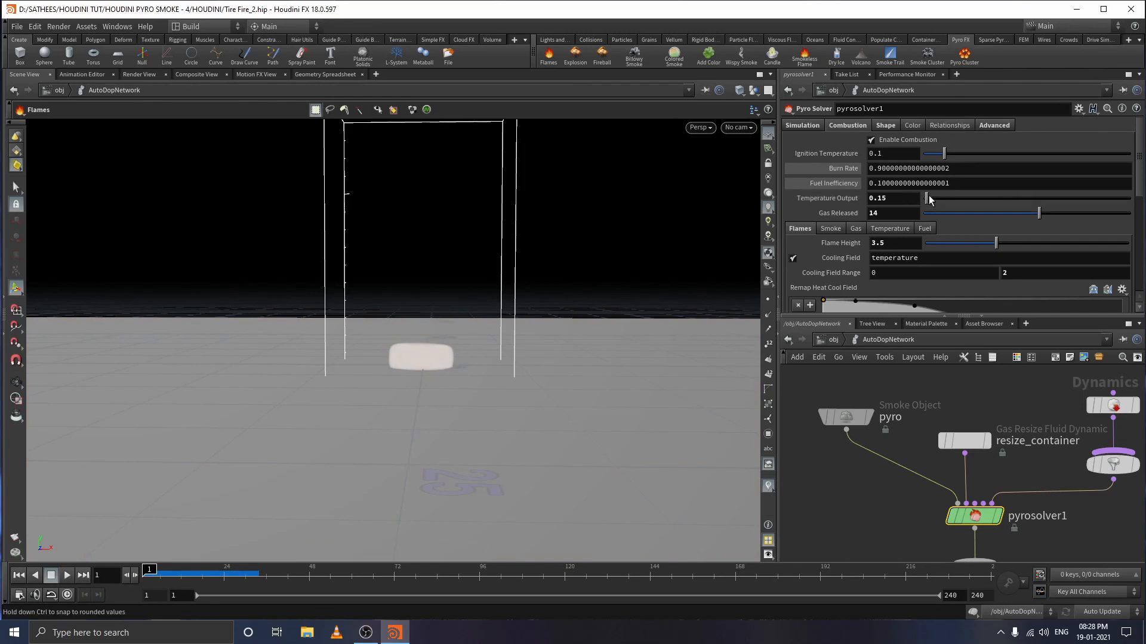
pyautogui.moveTo(927, 199); pyautogui.dragTo(962, 199)
pyautogui.moveTo(891, 199); pyautogui.dragTo(768, 201)
pyautogui.write('3')
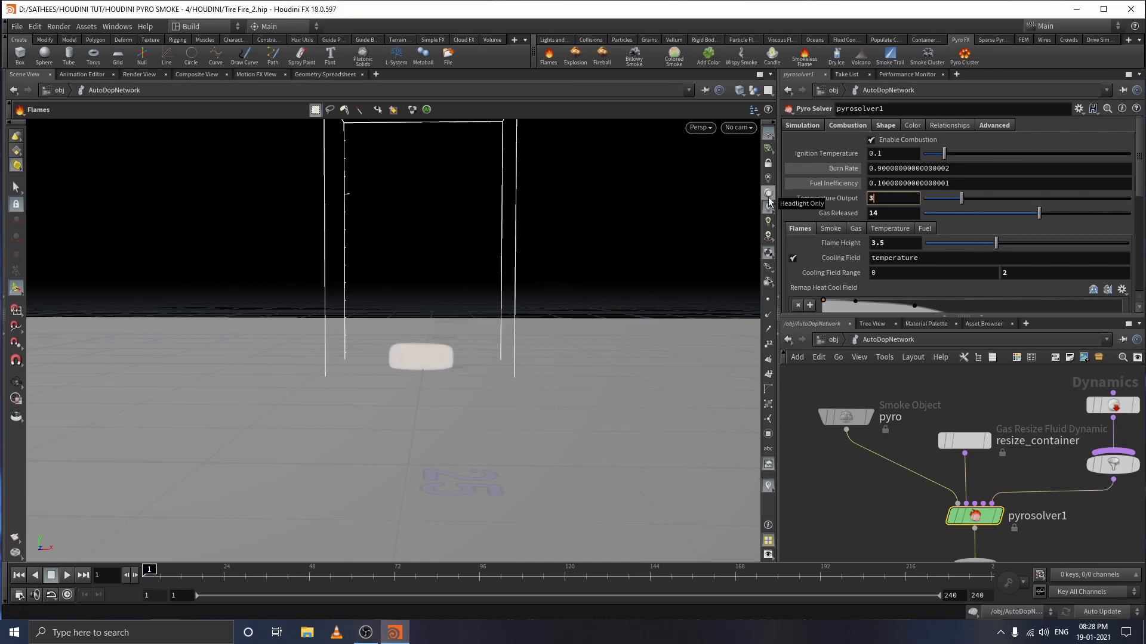
pyautogui.press('Return')
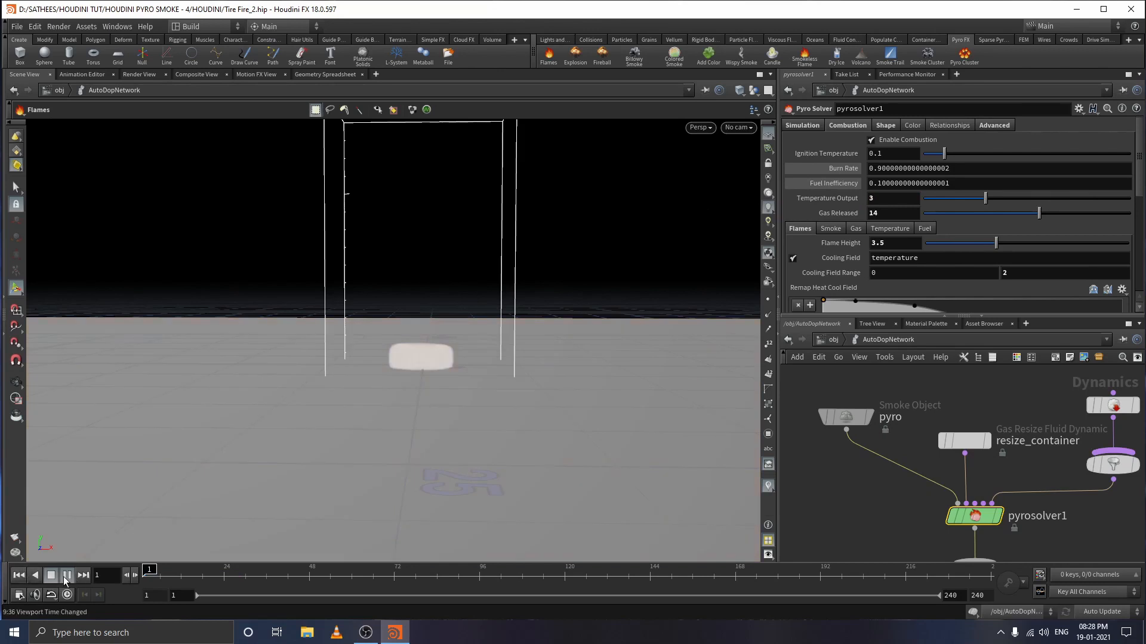
pyautogui.click(66, 575)
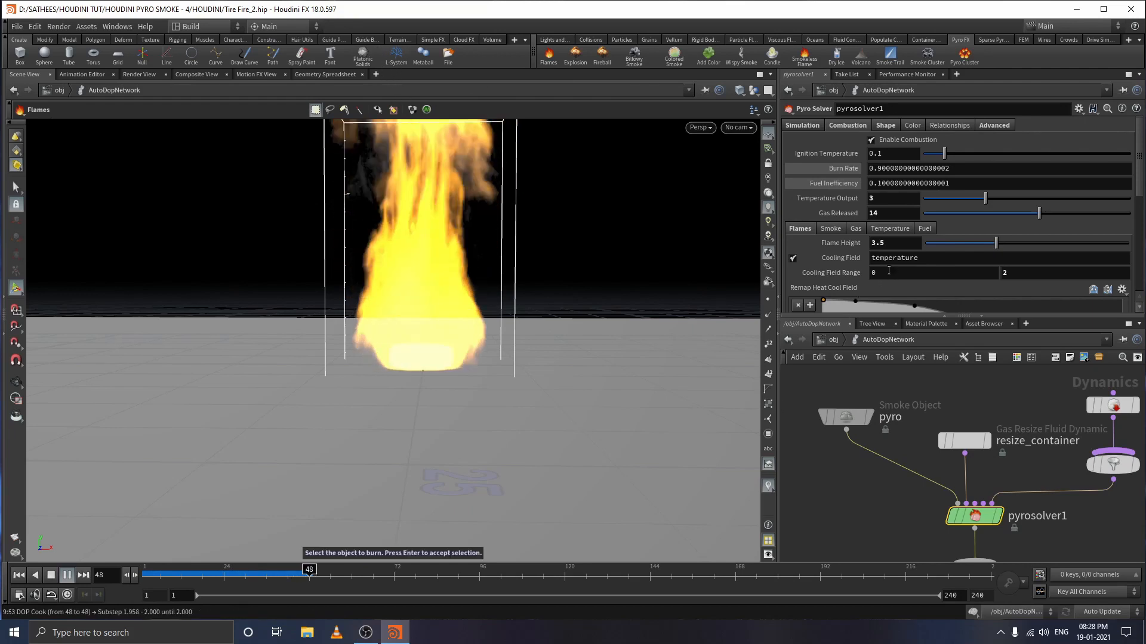
pyautogui.click(66, 576)
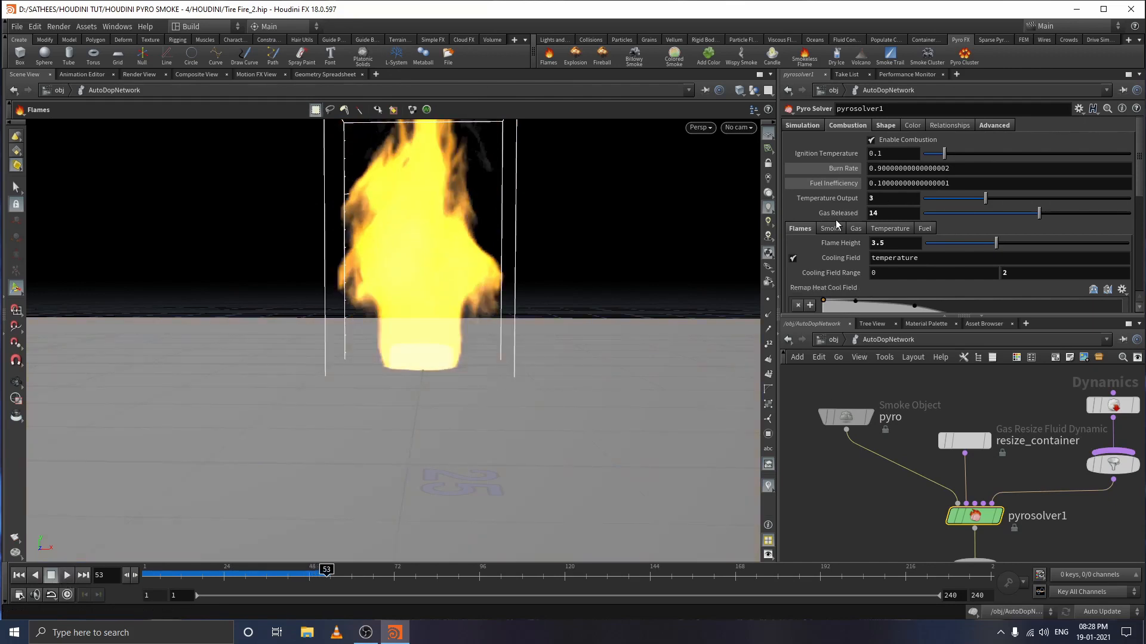
# - Revert pyrosolver1's Temperature Output to its default, then set it to 0.15
pyautogui.rightClick(833, 202)
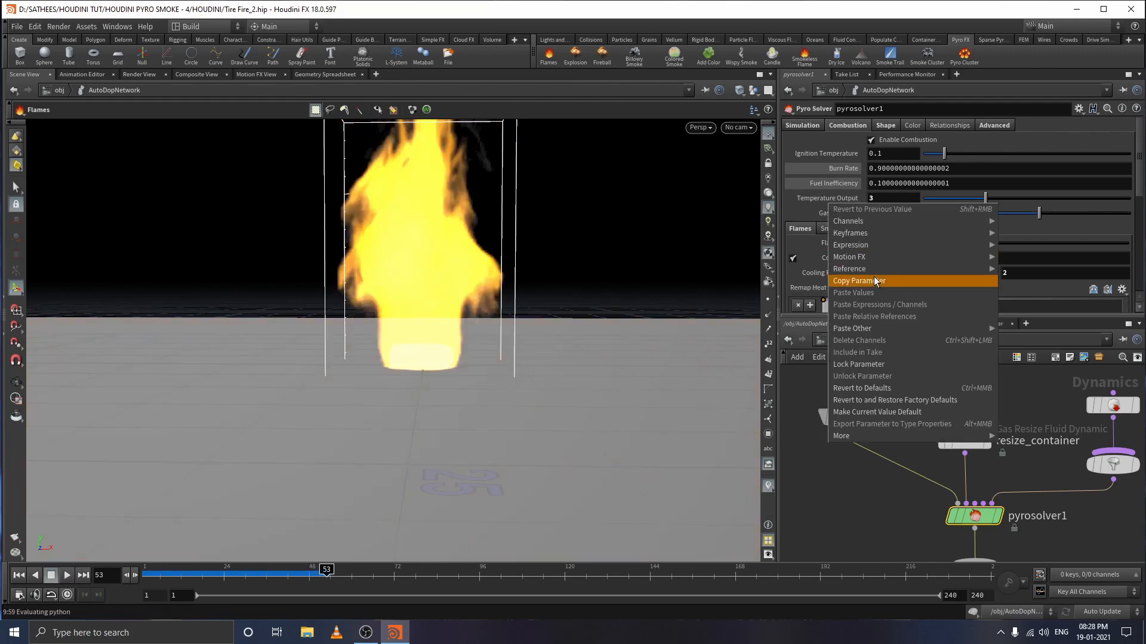
pyautogui.click(857, 386)
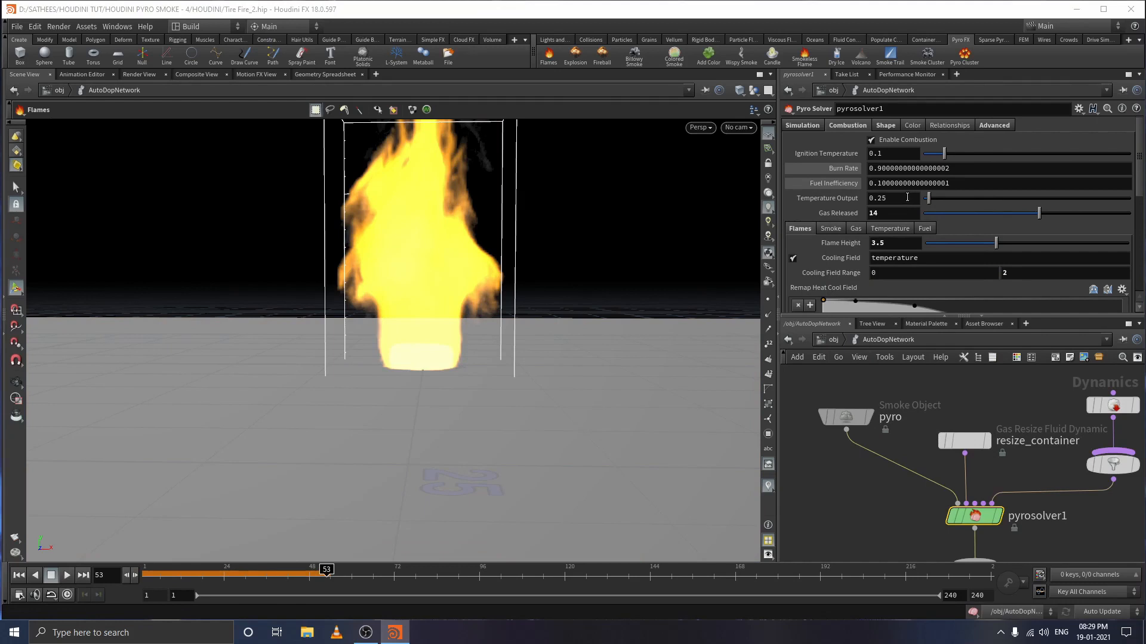
pyautogui.moveTo(907, 197); pyautogui.dragTo(808, 196)
pyautogui.write('0.15')
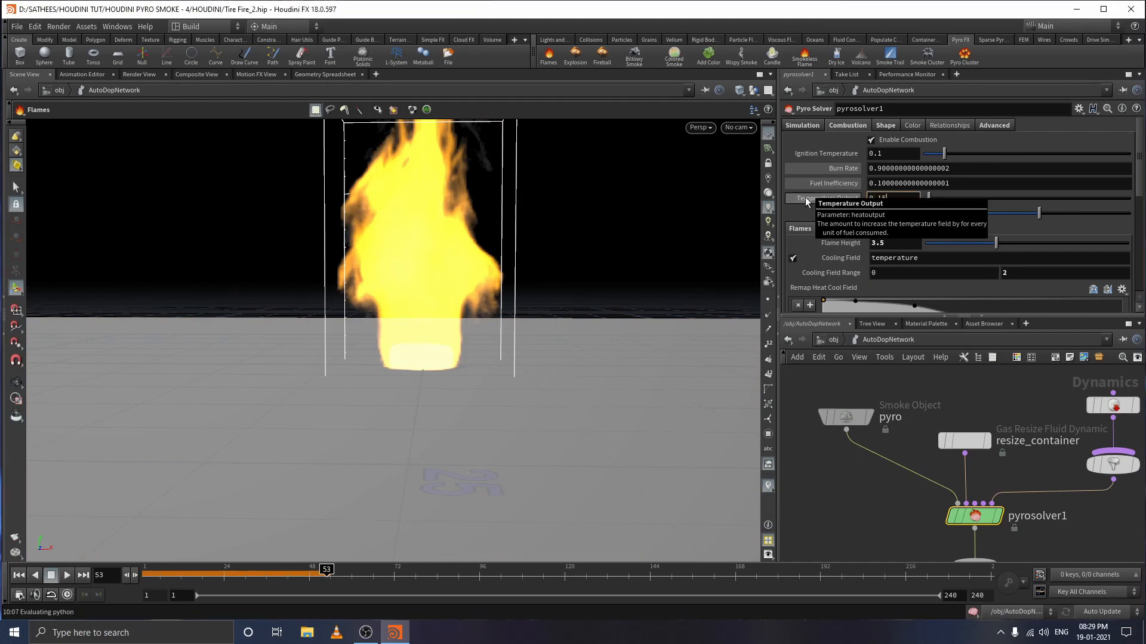
pyautogui.press('Return')
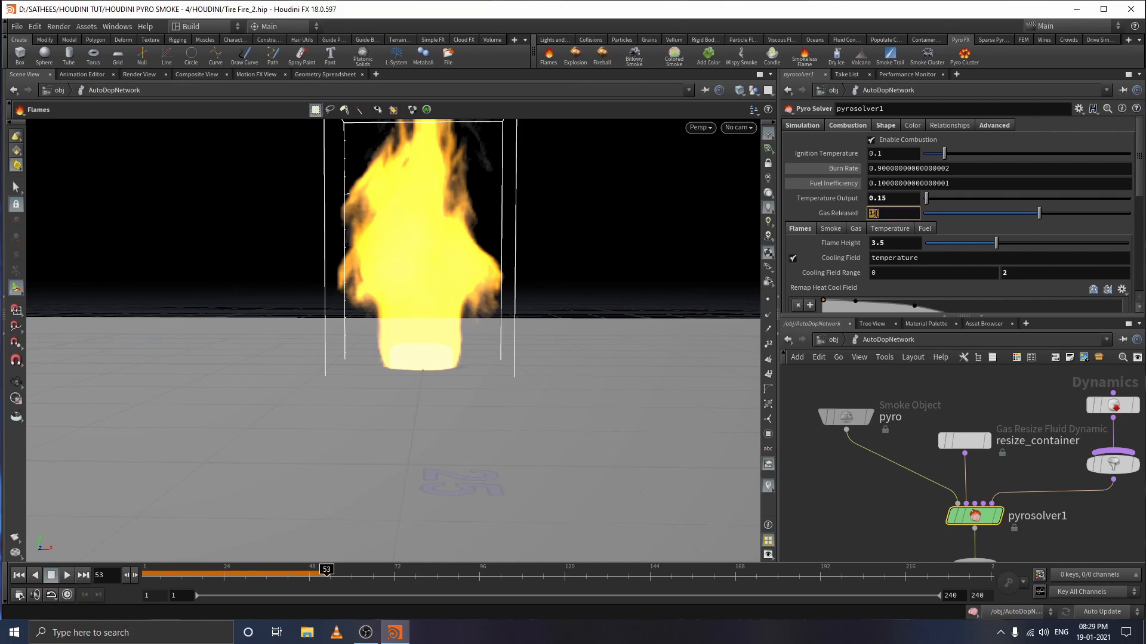
pyautogui.press('Return')
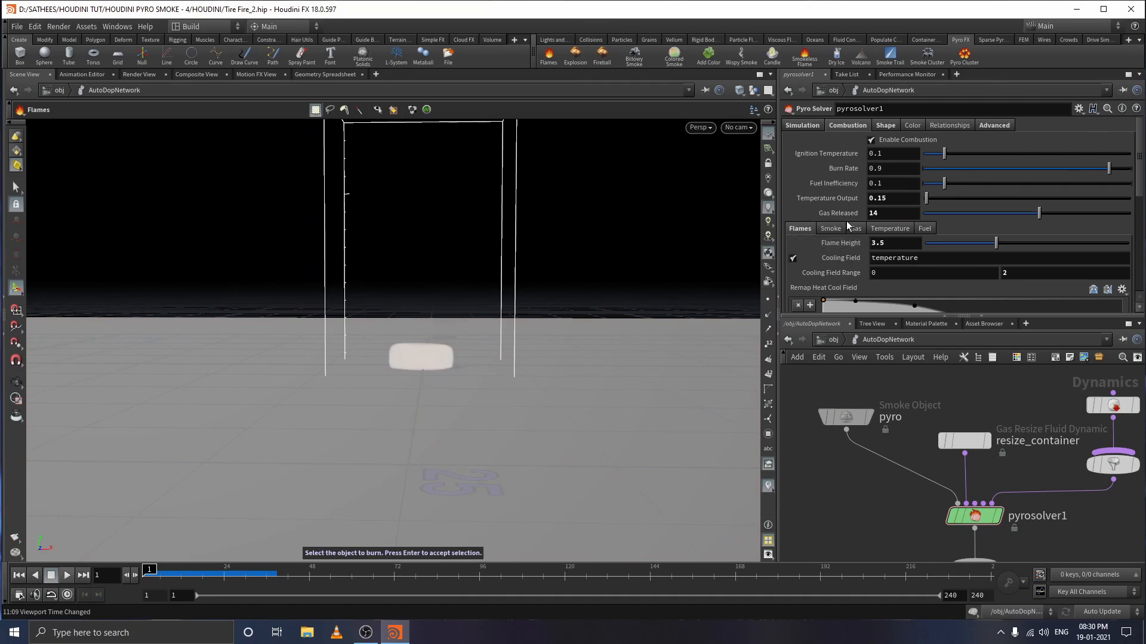
# - Set pyrosolver1's Gas Released to 50 and play the simulation from frame 1
pyautogui.moveTo(890, 216); pyautogui.dragTo(807, 215)
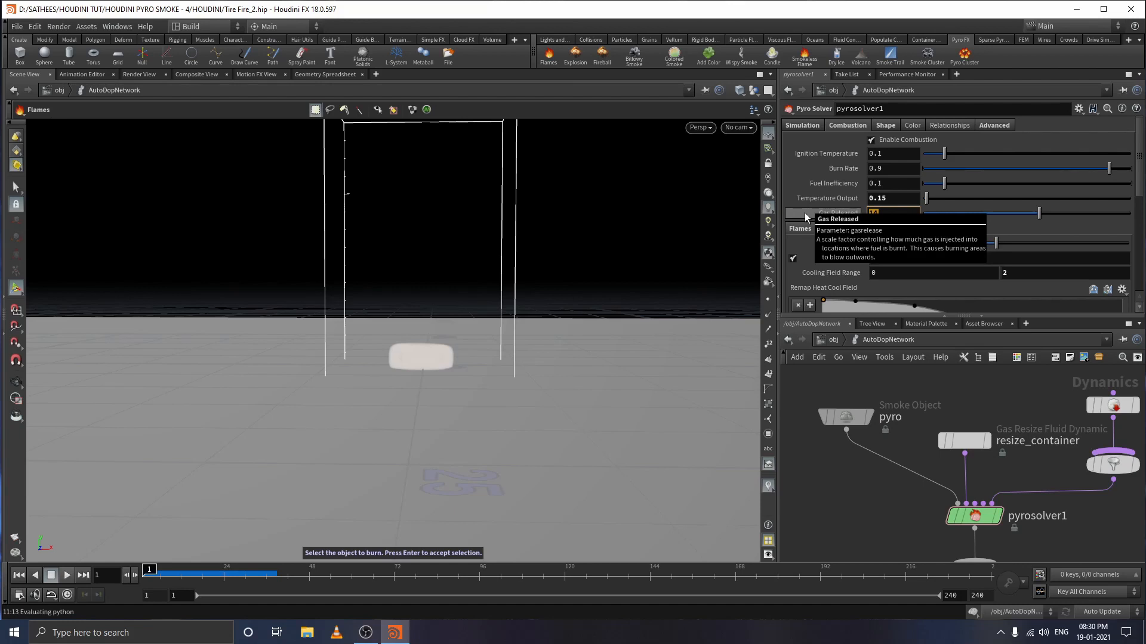
pyautogui.write('50')
pyautogui.press('Return')
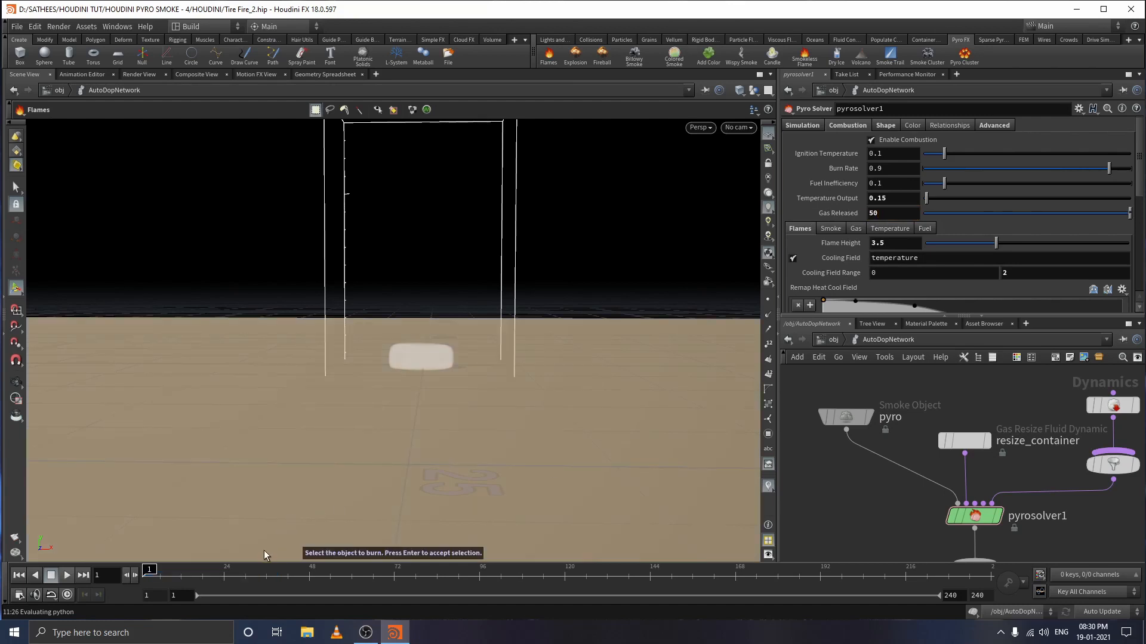
pyautogui.moveTo(167, 574); pyautogui.dragTo(80, 569)
pyautogui.click(67, 575)
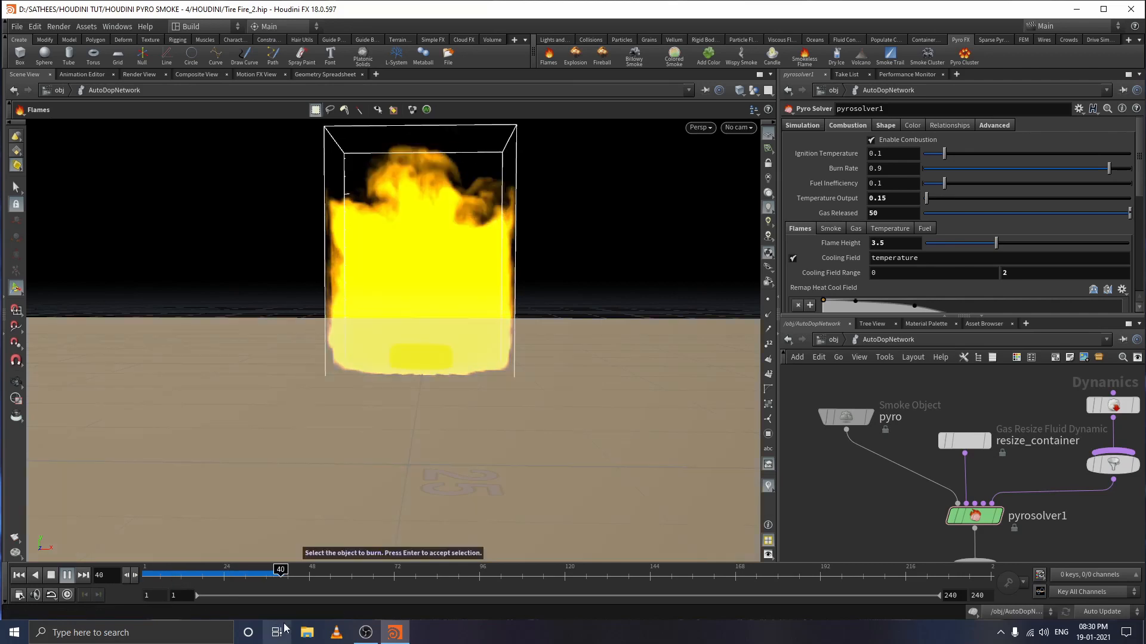
# - Replay the simulation from frame 1 to examine the flame spread, stopping at frame 54
pyautogui.click(19, 575)
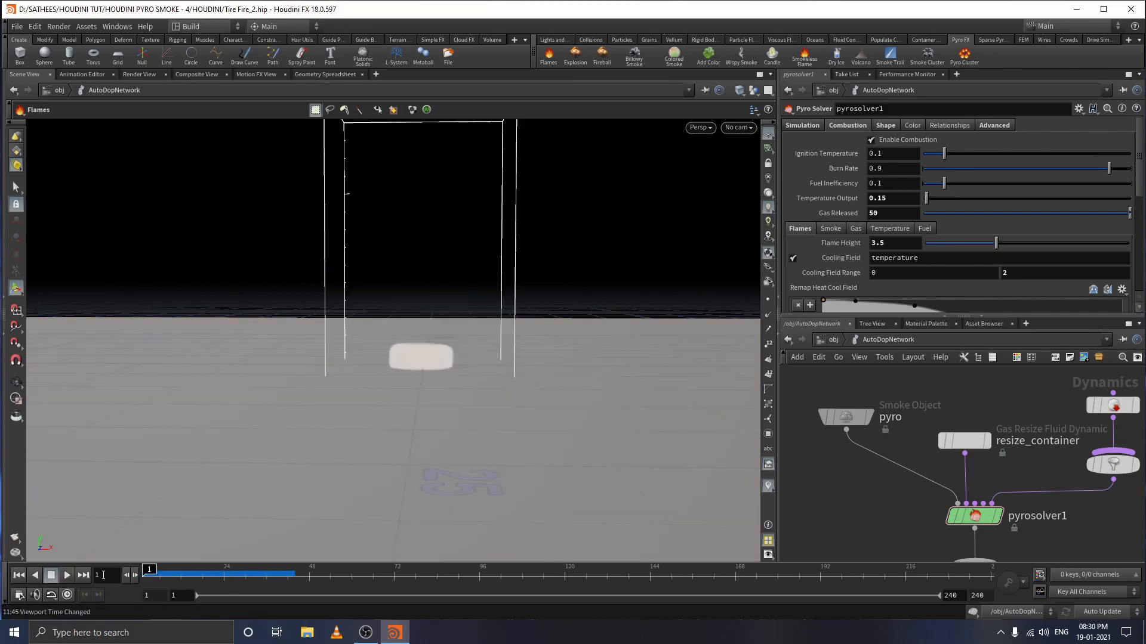
pyautogui.click(72, 575)
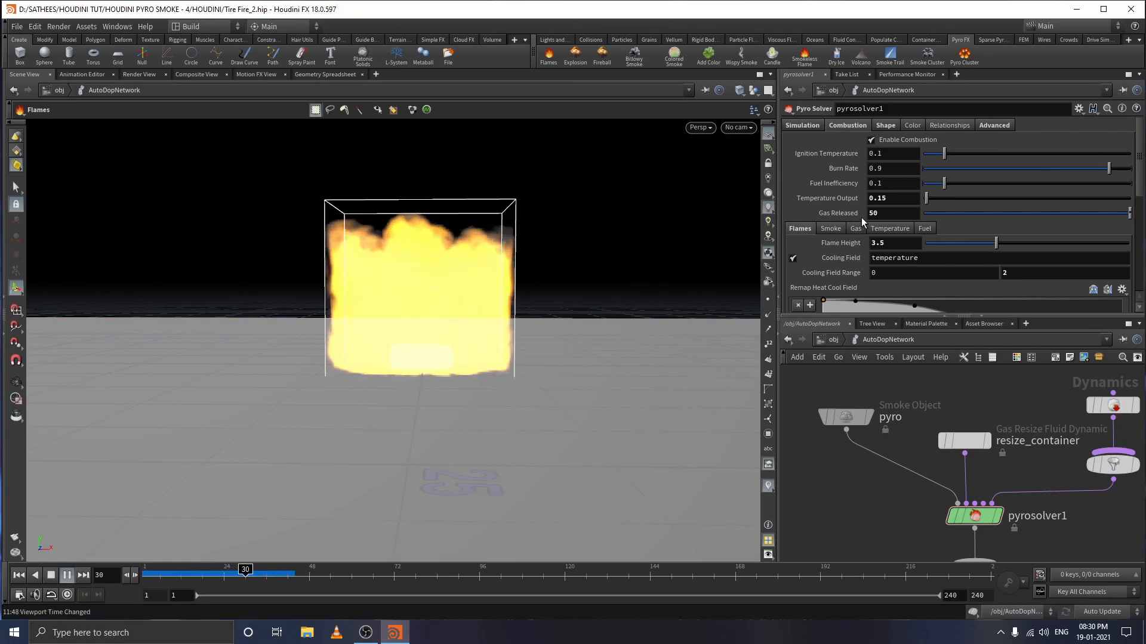
pyautogui.click(50, 576)
pyautogui.click(66, 575)
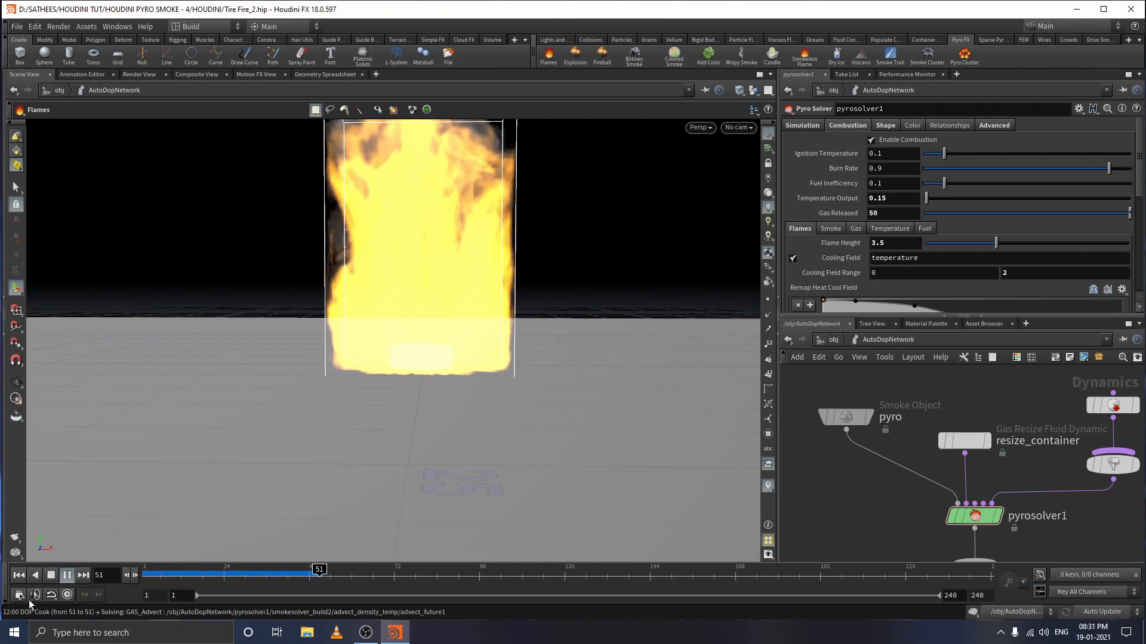
pyautogui.click(66, 575)
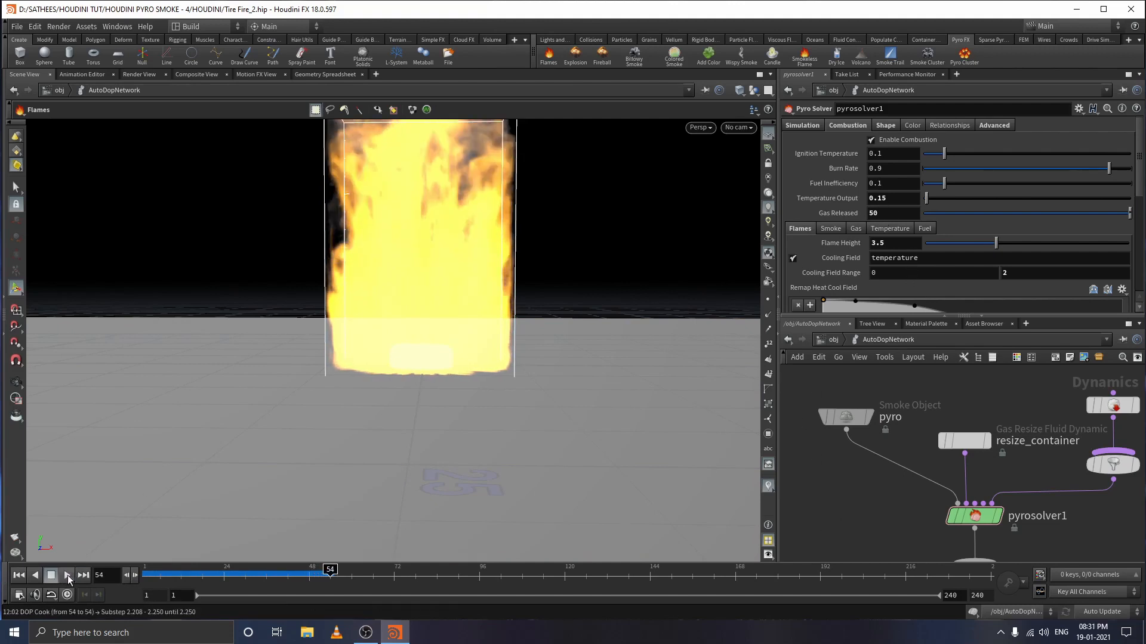
# - Revert pyrosolver1's Gas Released to its default of 15 and play the simulation from frame 1, stopping at frame 42
pyautogui.rightClick(851, 213)
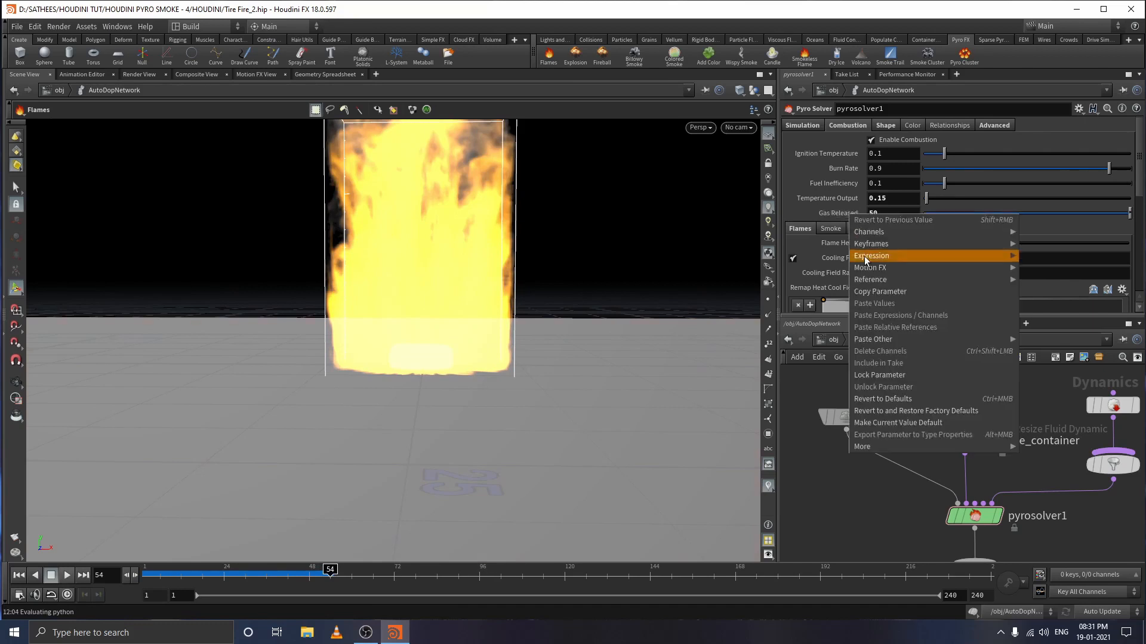
pyautogui.click(876, 396)
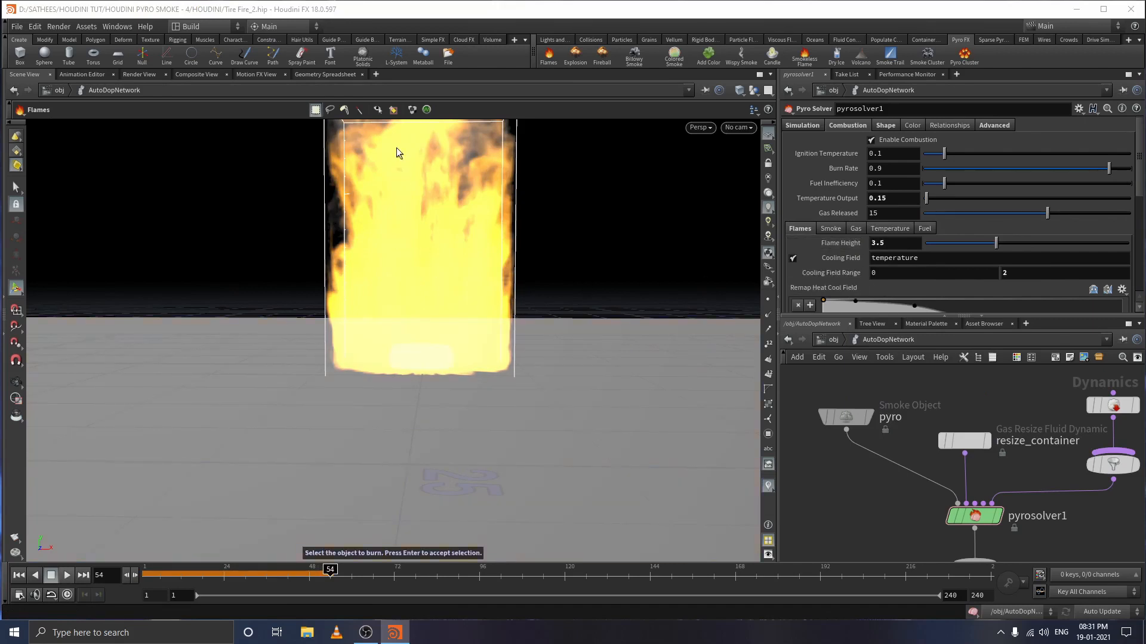
pyautogui.click(18, 575)
pyautogui.click(67, 574)
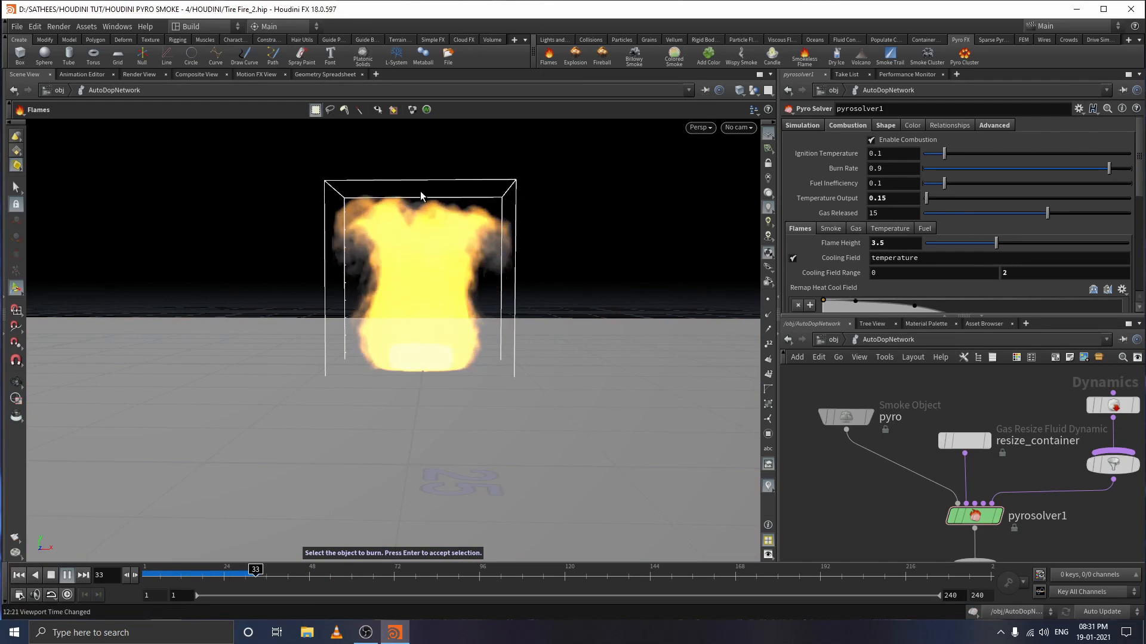
pyautogui.click(65, 576)
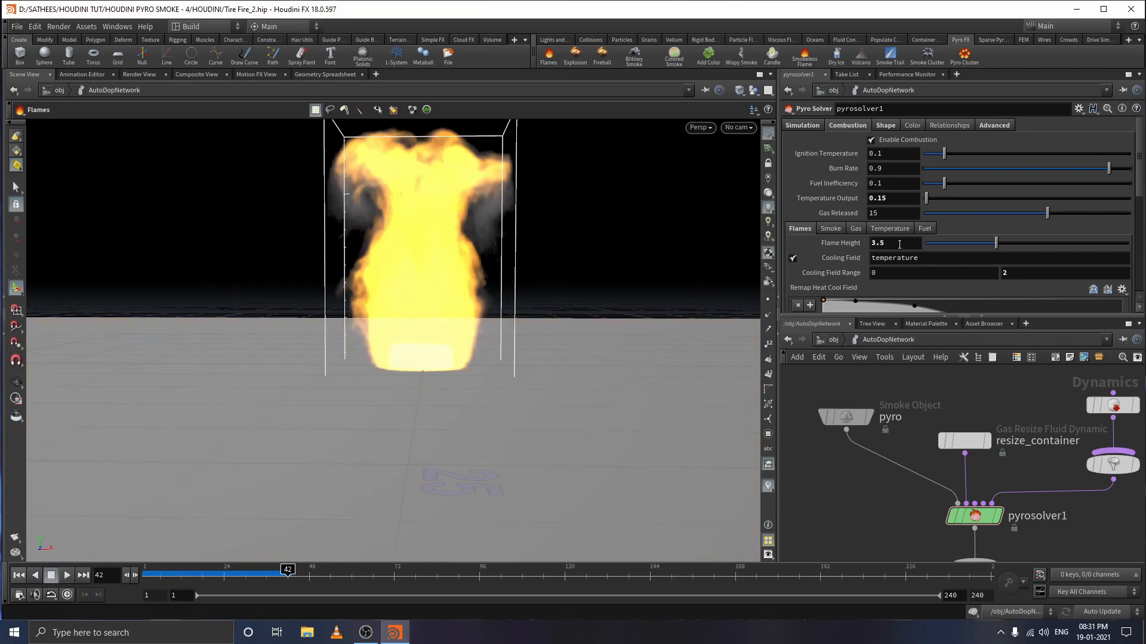
# - Set pyrosolver1's Flame Height to 1 and play the simulation from frame 1, stopping at frame 45
pyautogui.click(879, 245)
pyautogui.write('1')
pyautogui.press('Return')
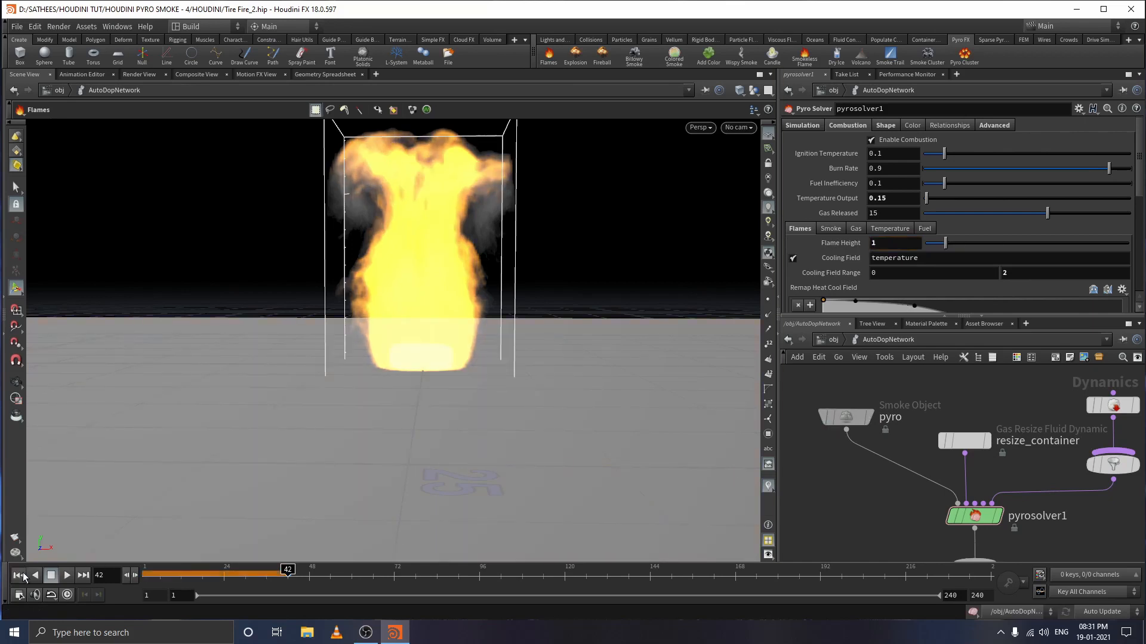
pyautogui.click(22, 571)
pyautogui.click(66, 574)
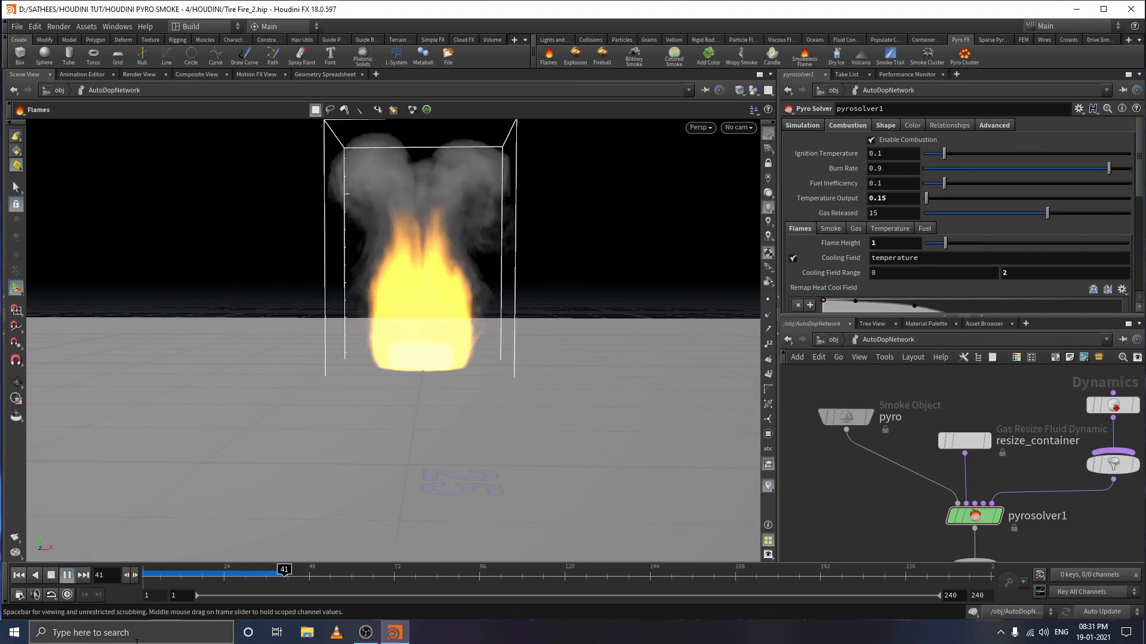
pyautogui.click(67, 576)
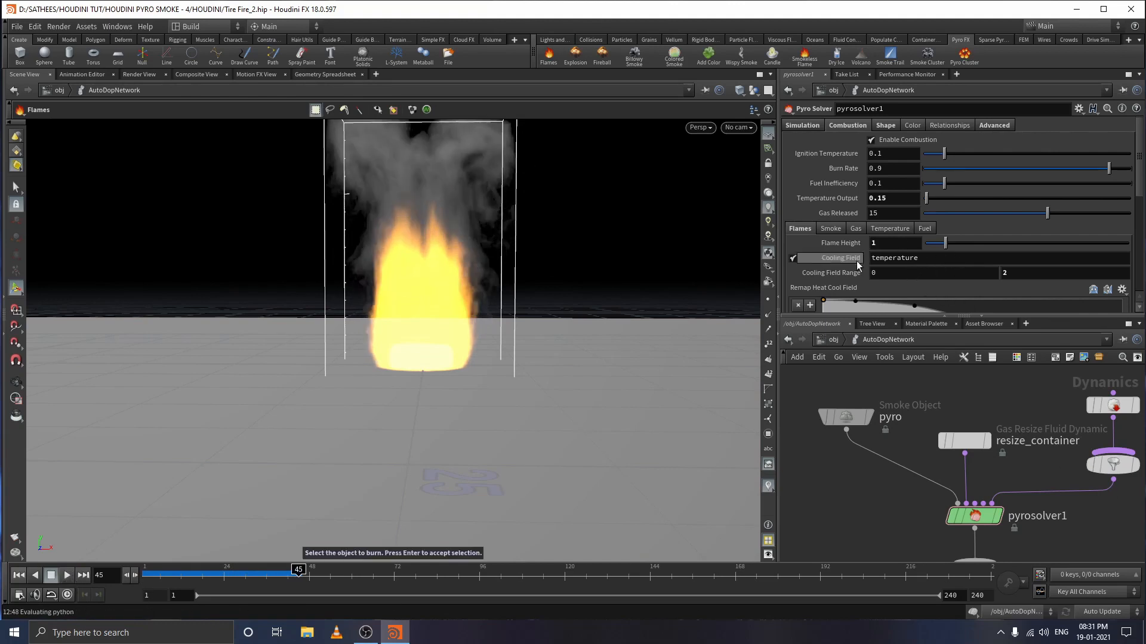
# - Set pyrosolver1's Flame Height to 0.5 and play the simulation from frame 1
pyautogui.write('0.5')
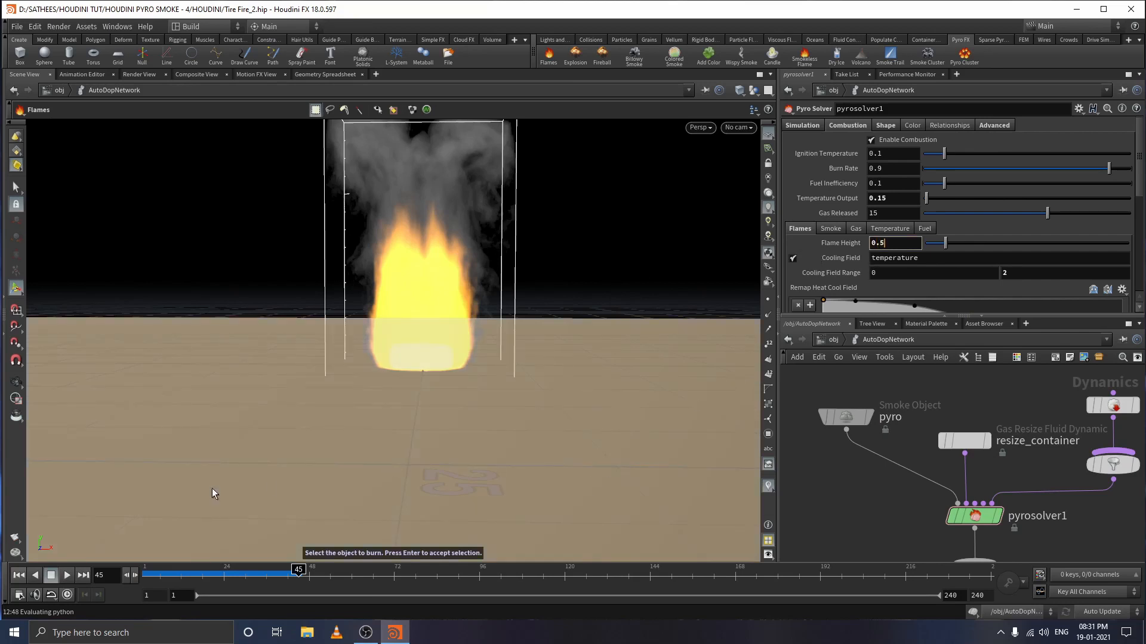
pyautogui.click(33, 575)
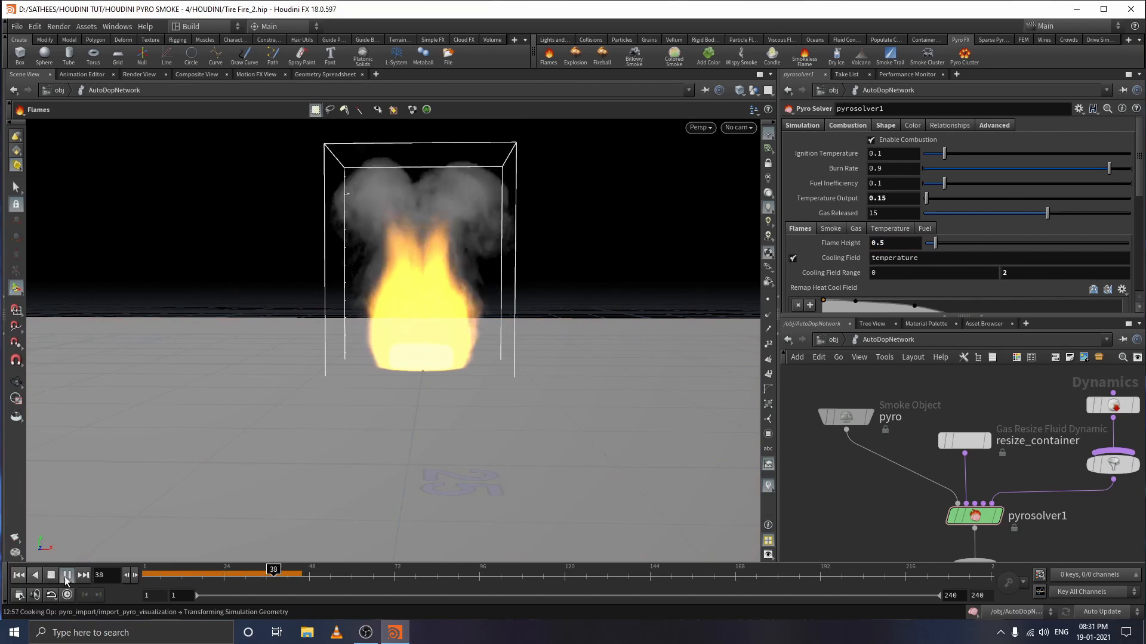
pyautogui.click(65, 577)
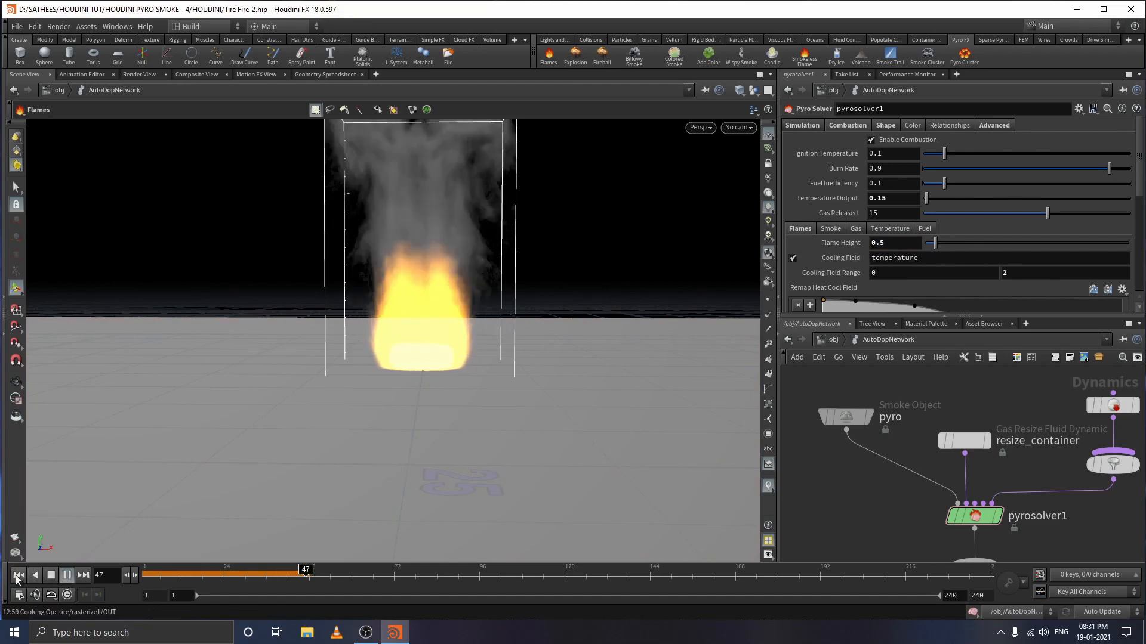
pyautogui.click(18, 575)
pyautogui.click(67, 576)
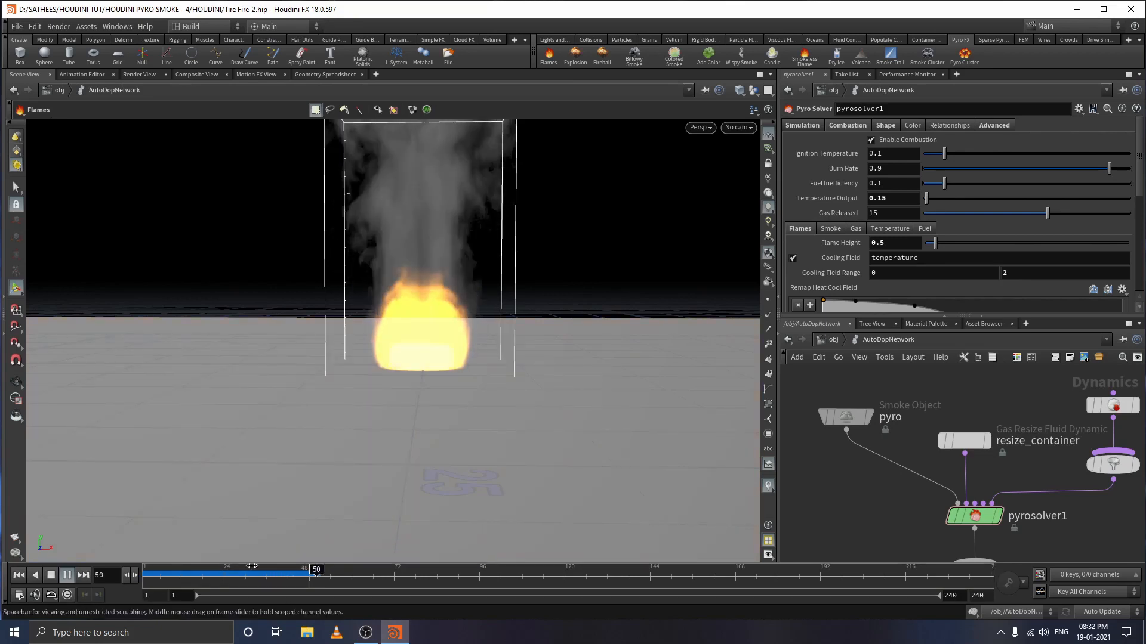
# - Stop playback and scrub through the cached frames to examine the flame height, ending at frame 41
pyautogui.click(193, 568)
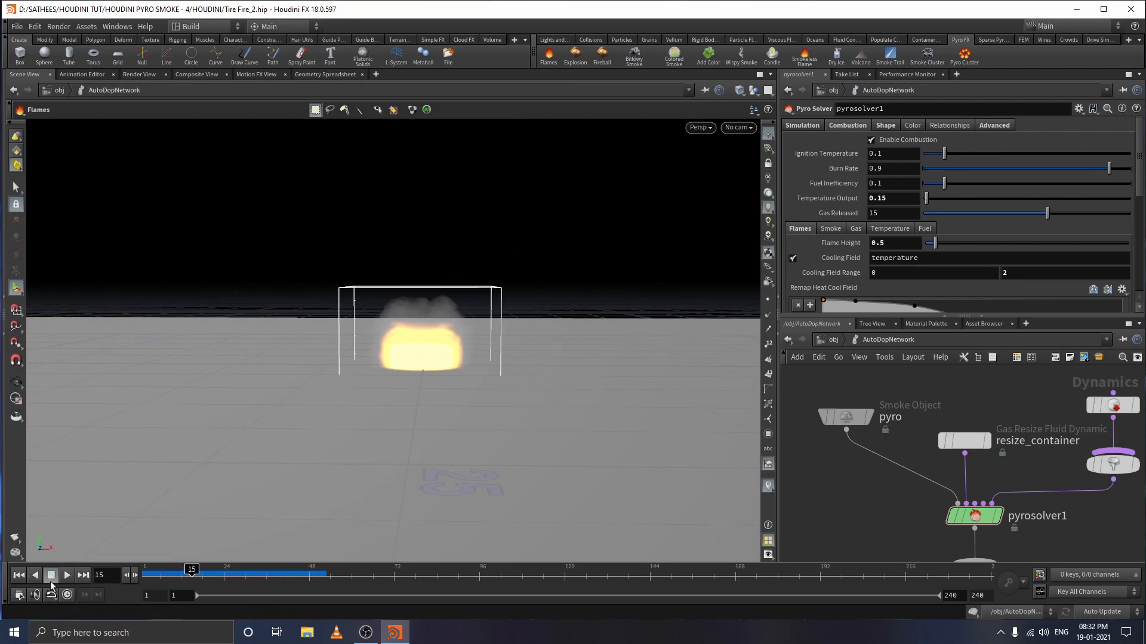
pyautogui.moveTo(191, 570); pyautogui.dragTo(341, 572)
pyautogui.moveTo(177, 575); pyautogui.dragTo(284, 572)
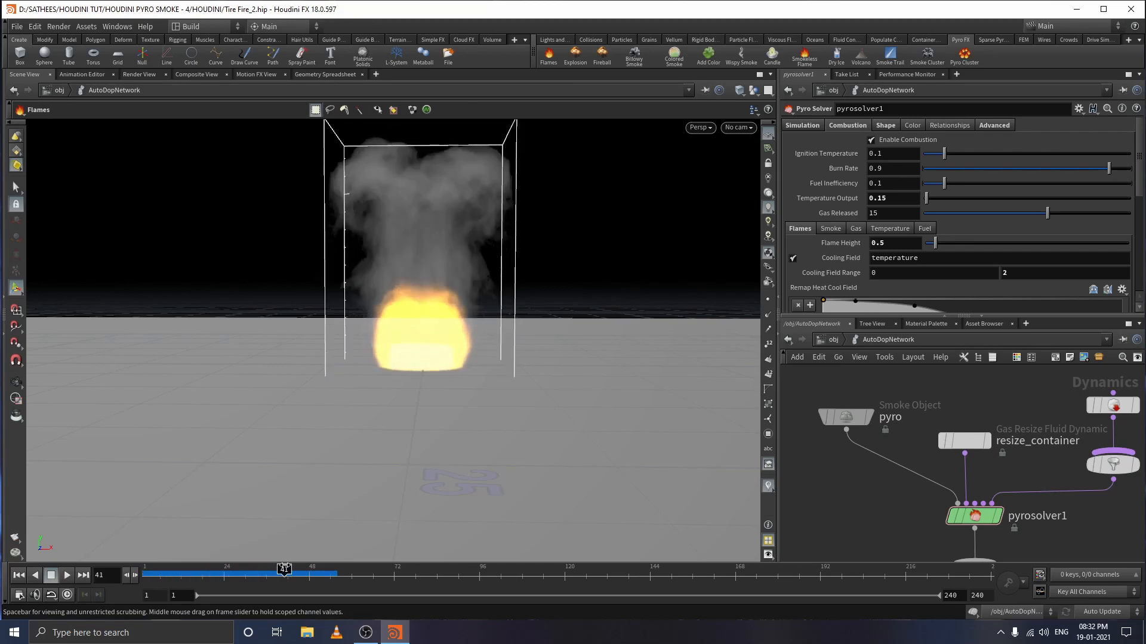
# - Set pyrosolver1's Dissipation shape value to 1 and play the simulation from frame 1, stopping at frame 75
pyautogui.click(883, 127)
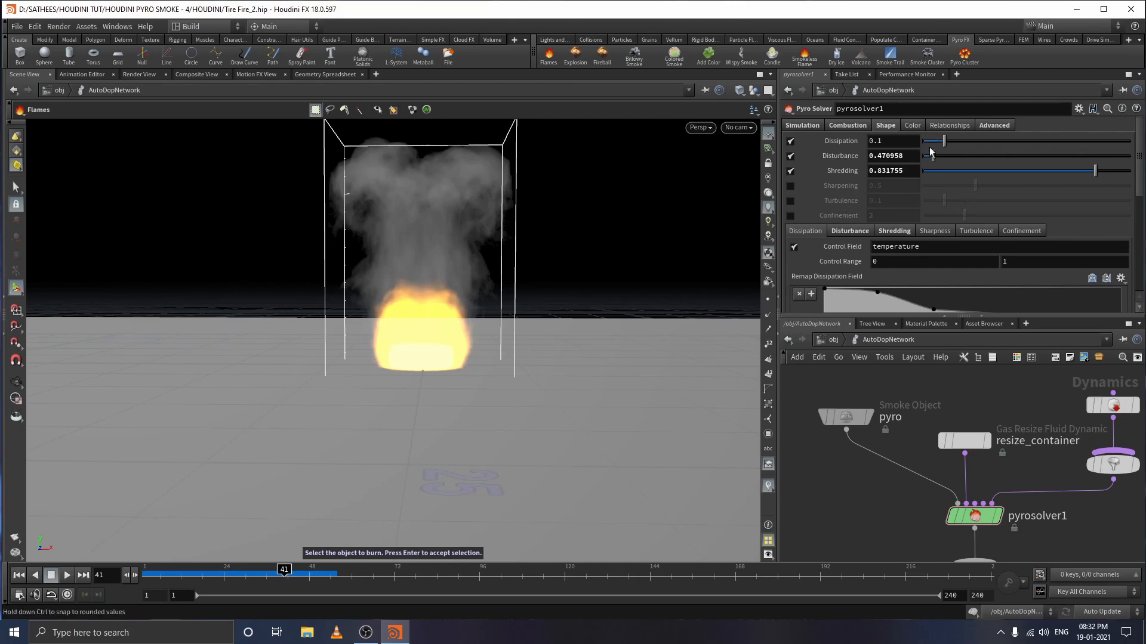
pyautogui.moveTo(946, 148); pyautogui.dragTo(945, 149)
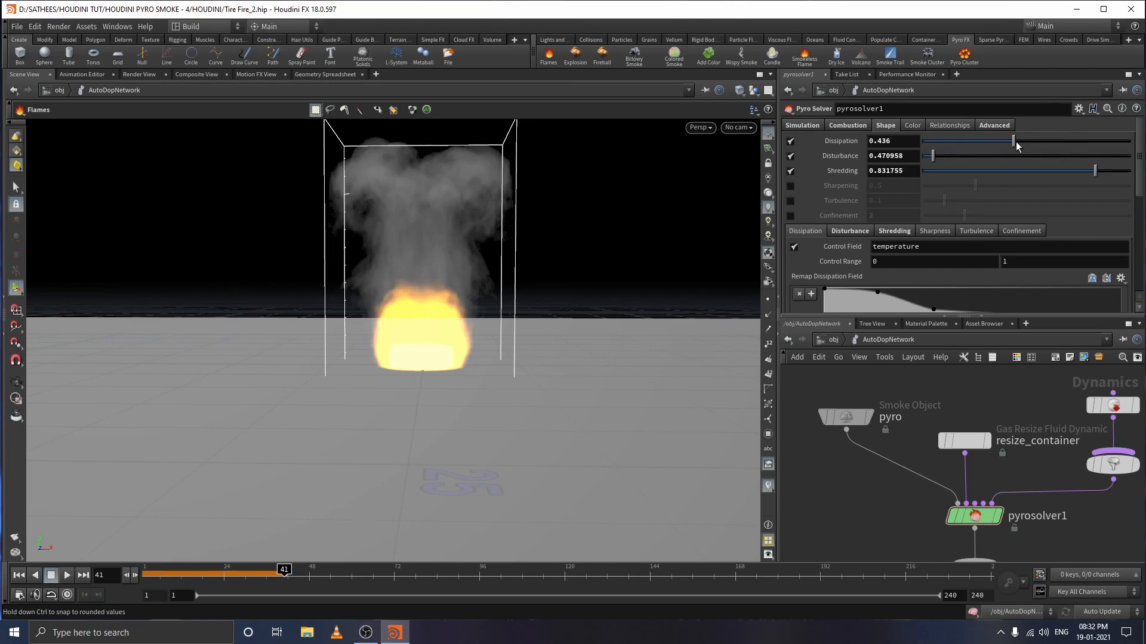
pyautogui.moveTo(1047, 145); pyautogui.dragTo(1132, 146)
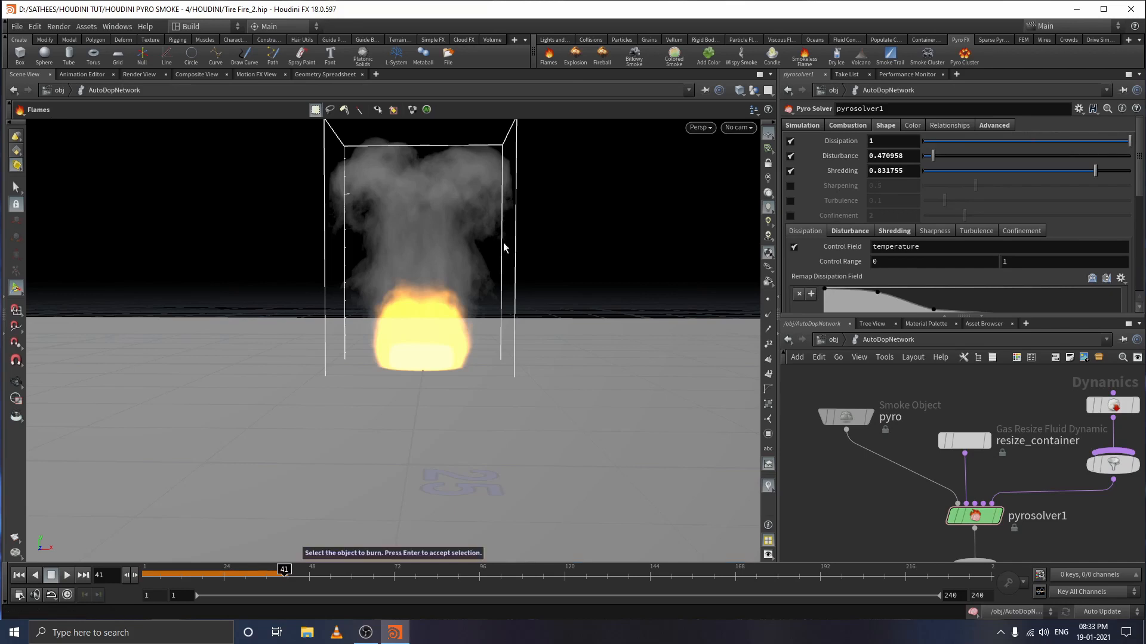
pyautogui.click(35, 575)
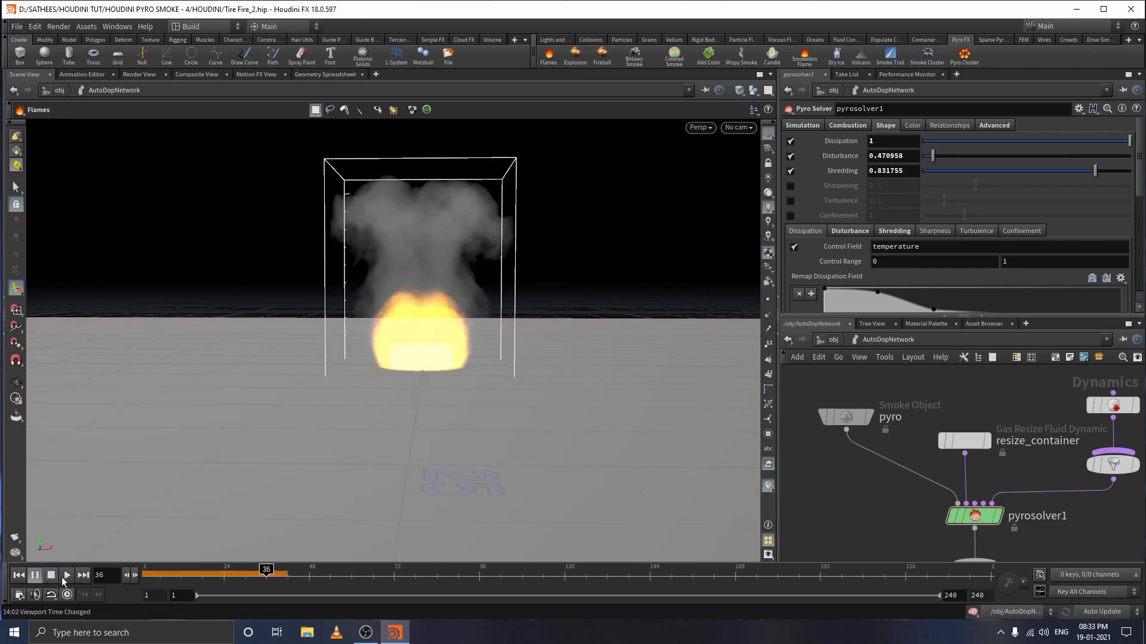
pyautogui.click(35, 575)
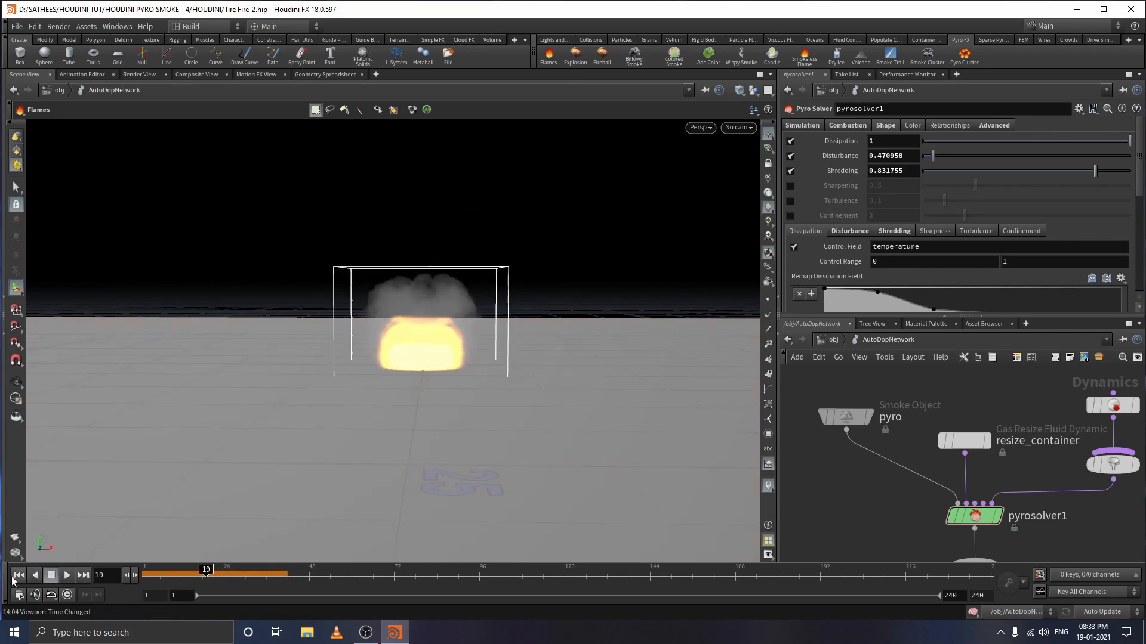
pyautogui.click(18, 575)
pyautogui.click(67, 575)
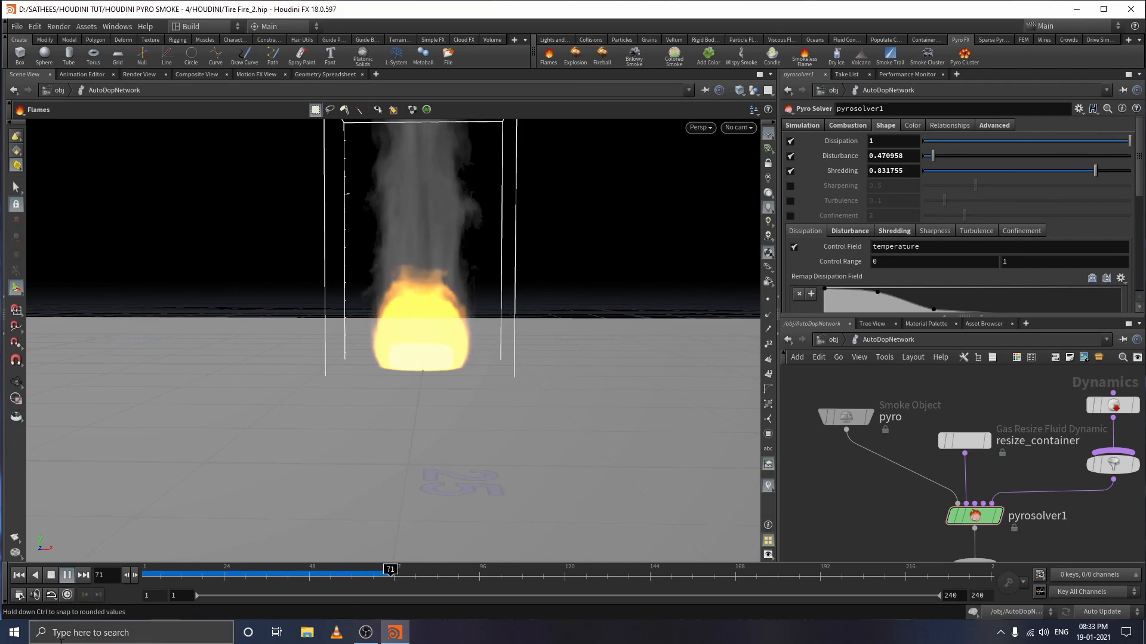
pyautogui.click(68, 576)
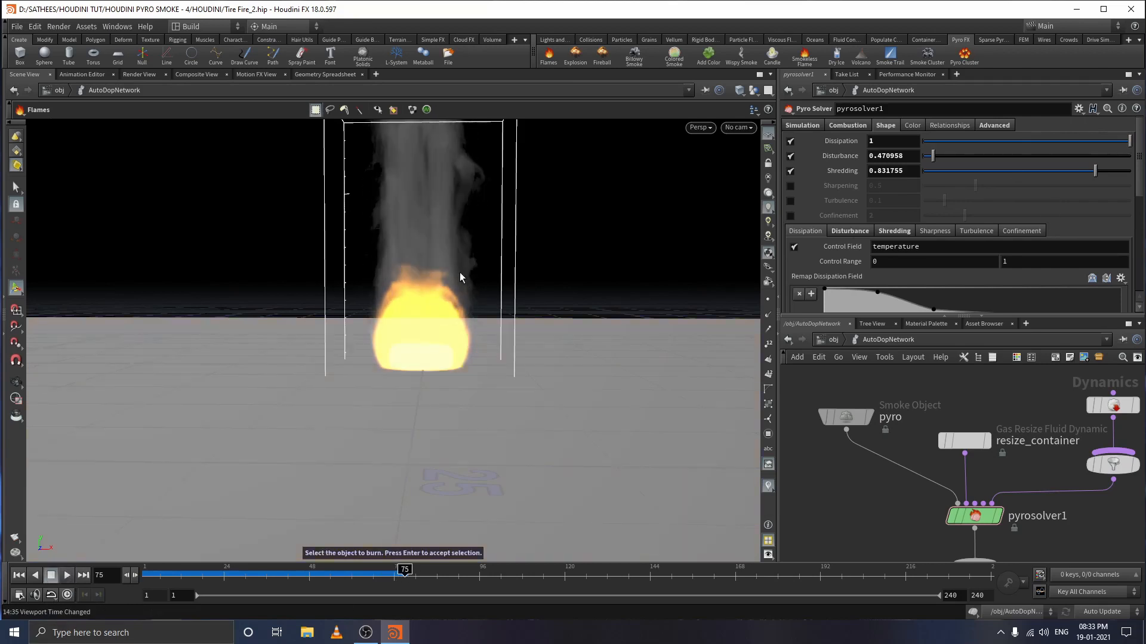
# - Revert pyrosolver1's Dissipation in AutoDopNetwork to its default of 0.1
pyautogui.press('Escape')
pyautogui.keyDown('alt'); pyautogui.moveTo(461, 251); pyautogui.dragTo(448, 361, button='middle'); pyautogui.keyUp('alt')
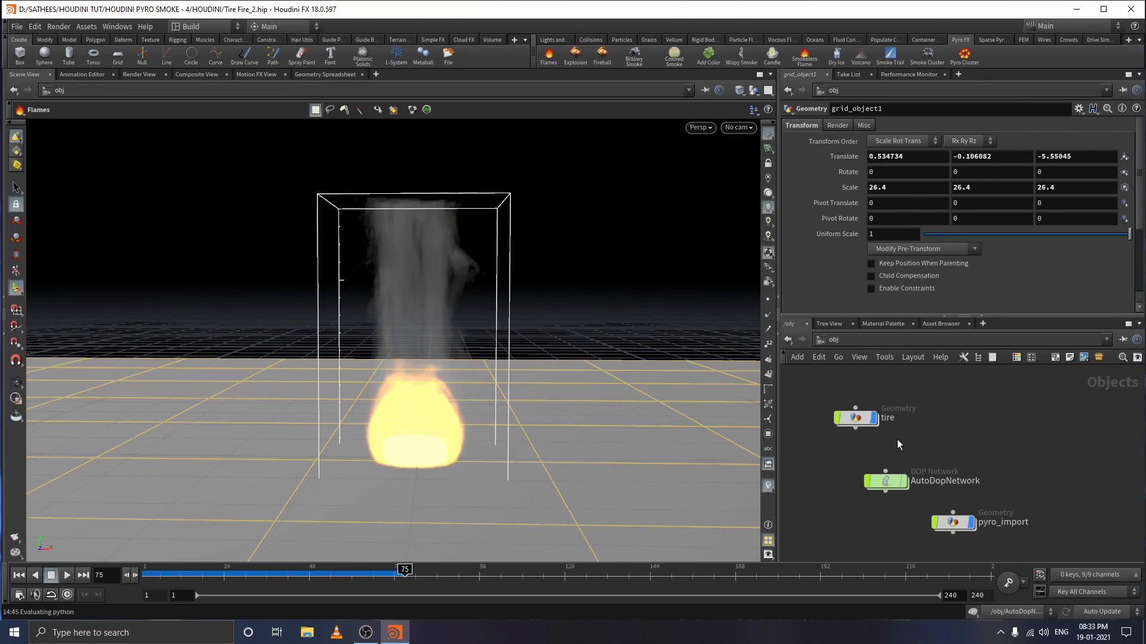
pyautogui.doubleClick(891, 482)
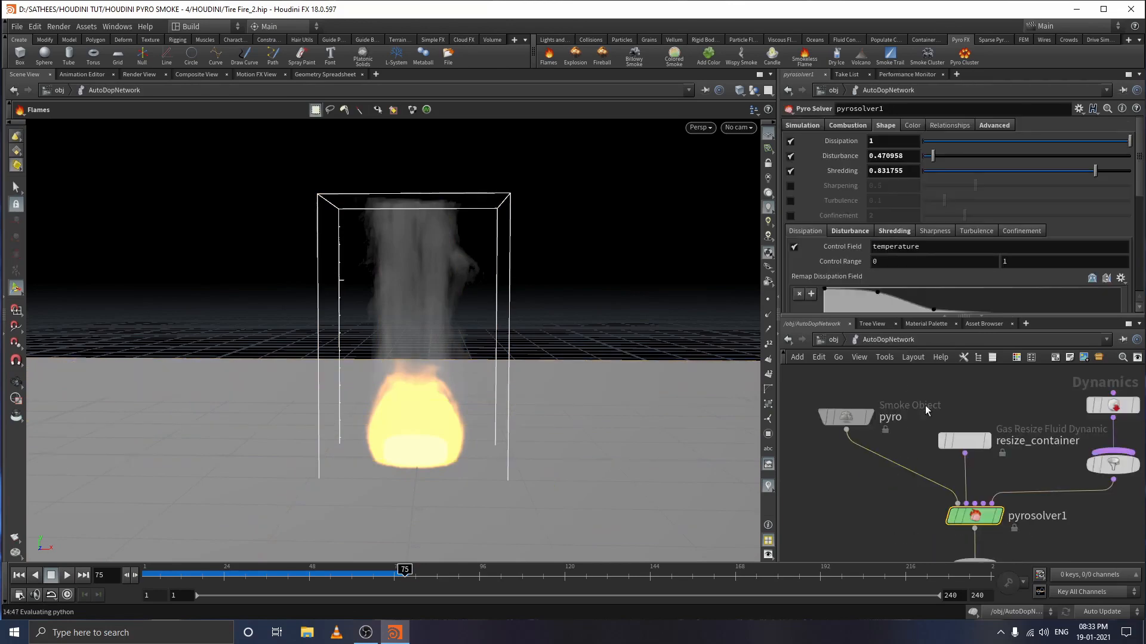
pyautogui.moveTo(916, 502); pyautogui.dragTo(1073, 547)
pyautogui.rightClick(837, 141)
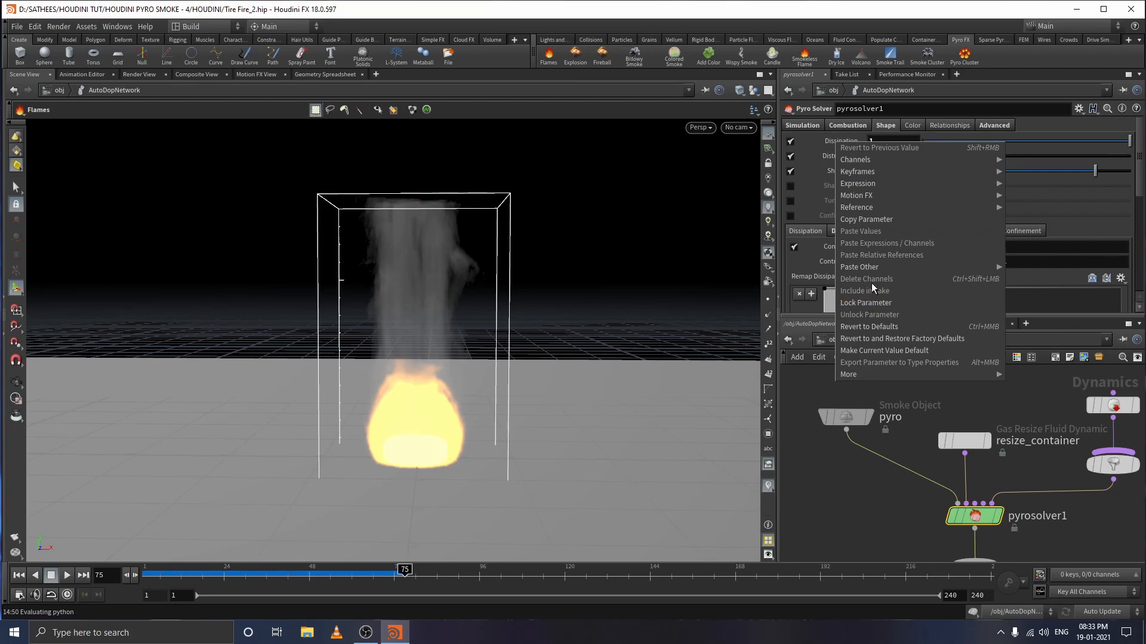
pyautogui.click(871, 326)
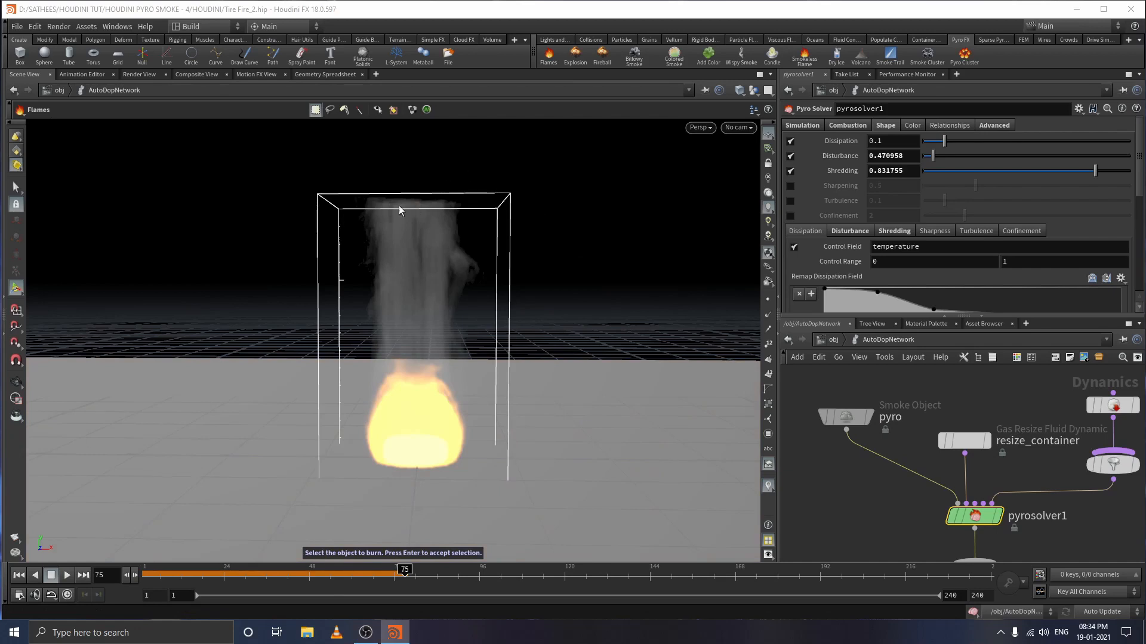
# - Select the pyro smoke object and stretch its container along +X and upward, moving its center to about 6.29, 9.41, 0.22
pyautogui.press('Return')
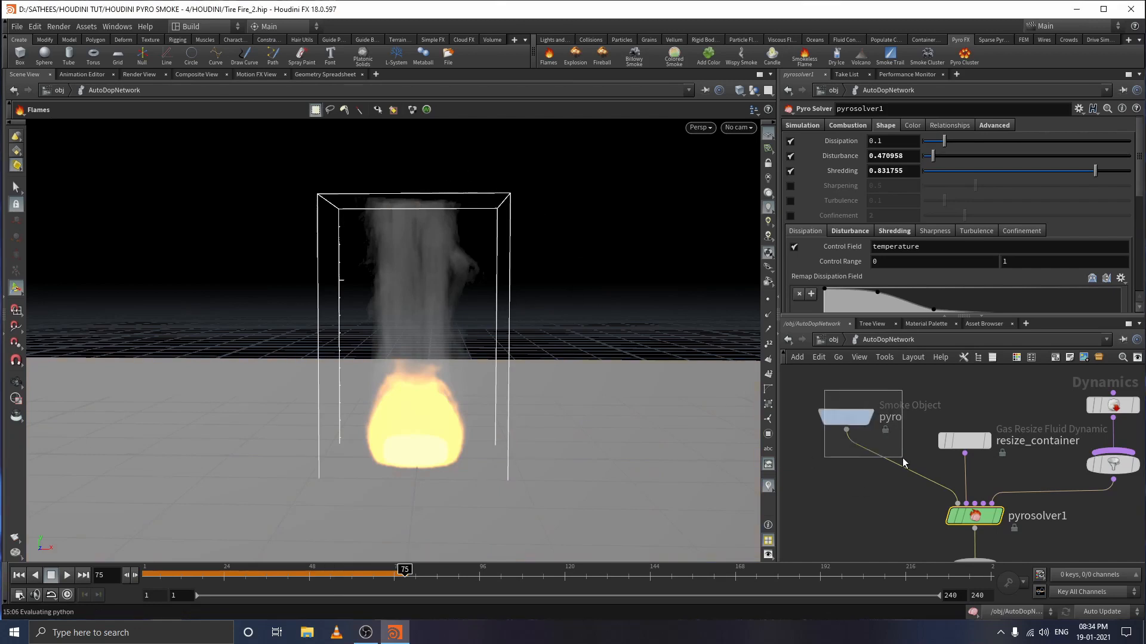
pyautogui.click(845, 417)
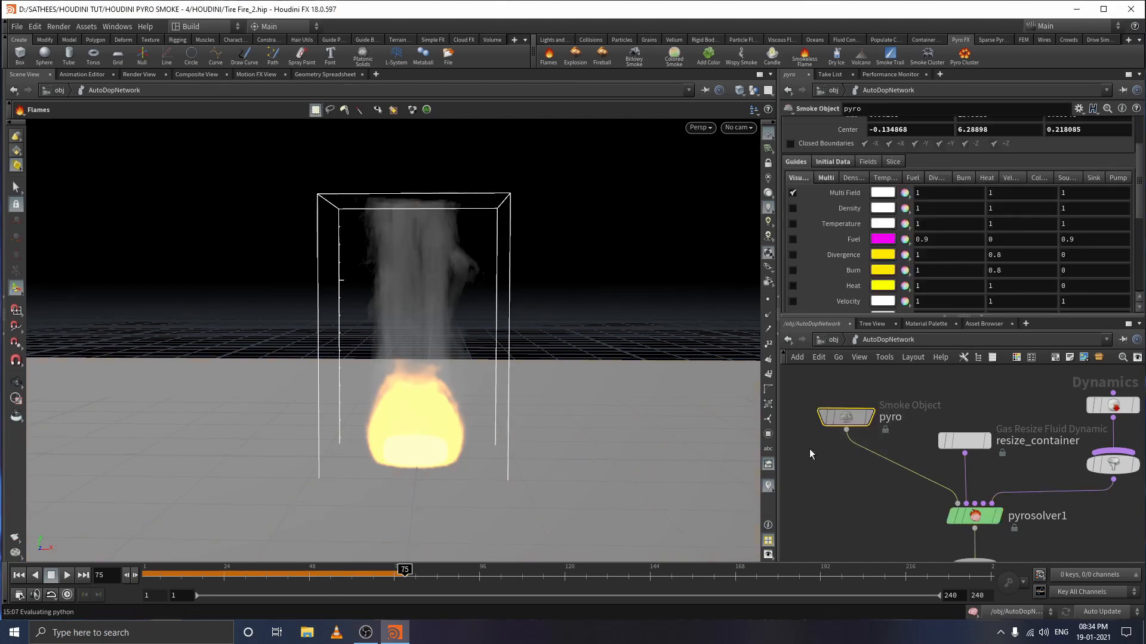
pyautogui.click(16, 188)
pyautogui.click(16, 285)
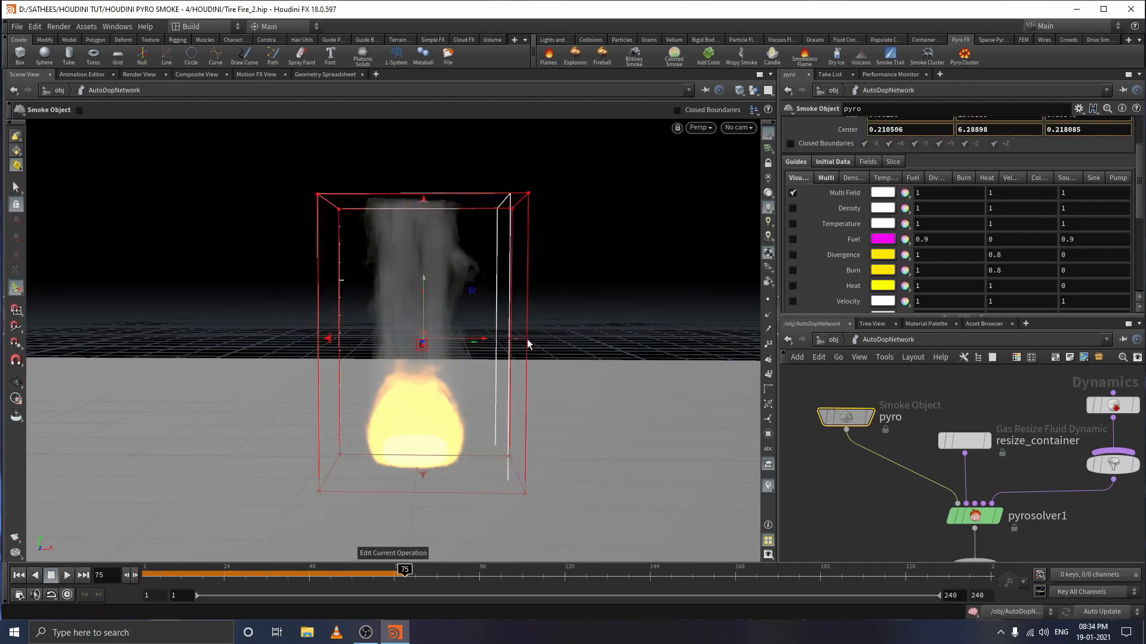
pyautogui.moveTo(507, 342); pyautogui.dragTo(755, 347)
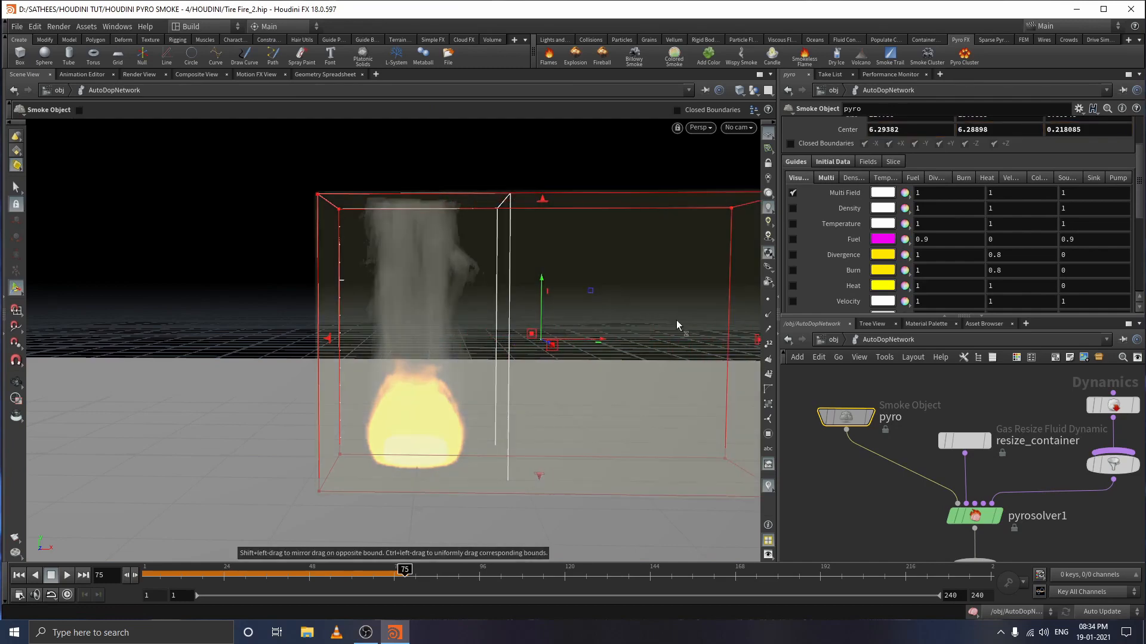
pyautogui.moveTo(537, 206); pyautogui.dragTo(538, 70)
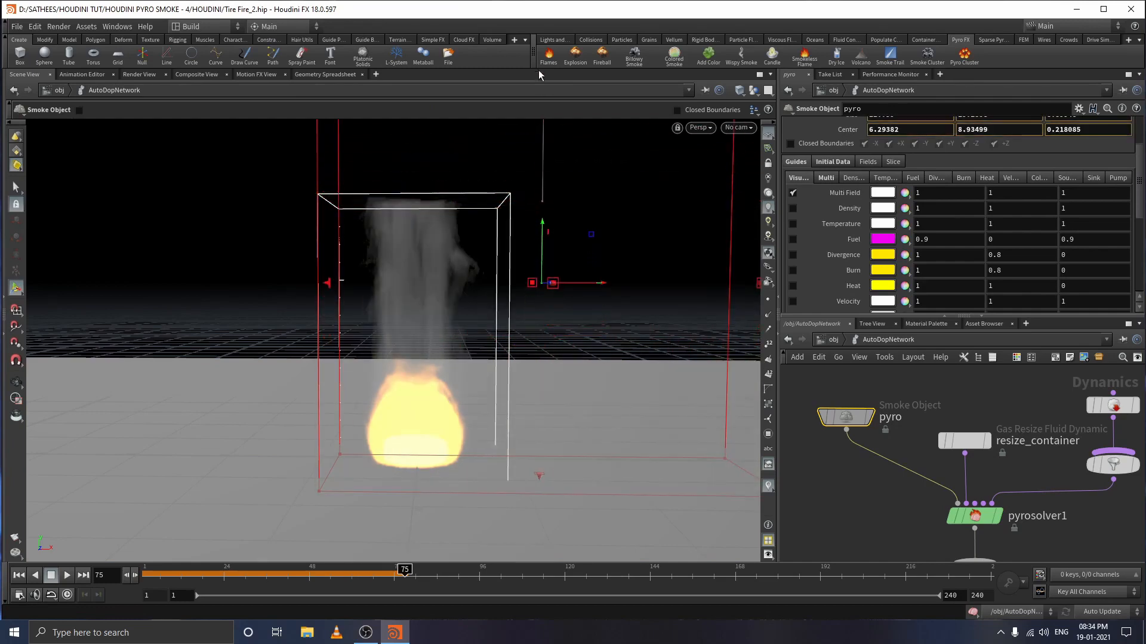
# - Lower the pyro container's upper bound and widen it slightly along +X, moving its center to about 6.94, 8.50, 0.22
pyautogui.keyDown('alt'); pyautogui.moveTo(519, 214); pyautogui.dragTo(512, 401, button='right'); pyautogui.keyUp('alt')
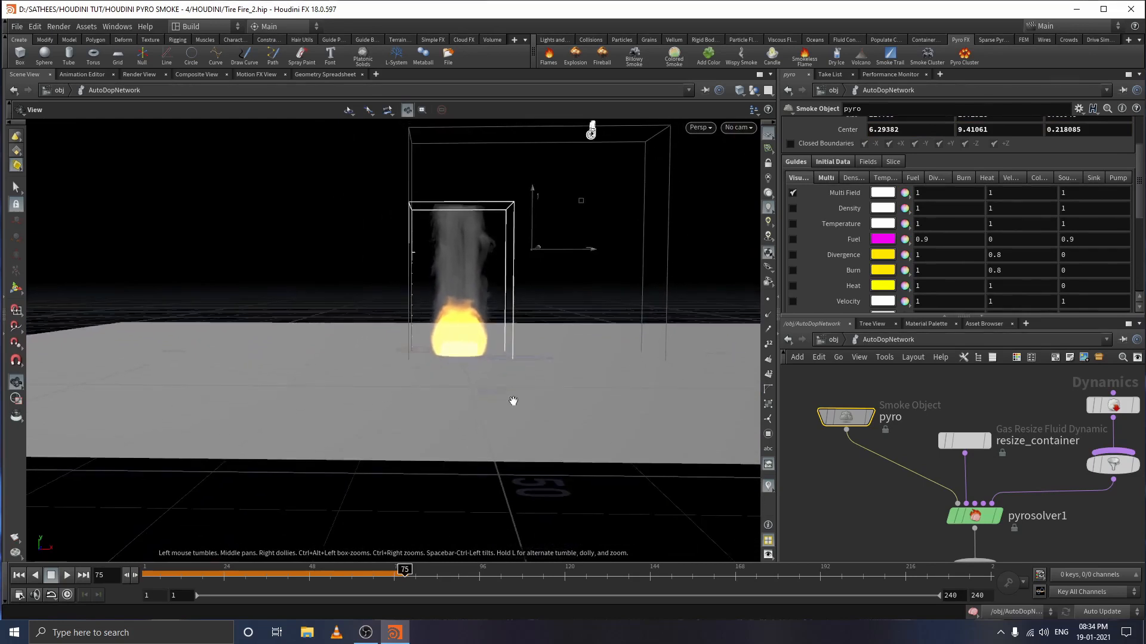
pyautogui.moveTo(546, 199); pyautogui.dragTo(490, 327, button='middle')
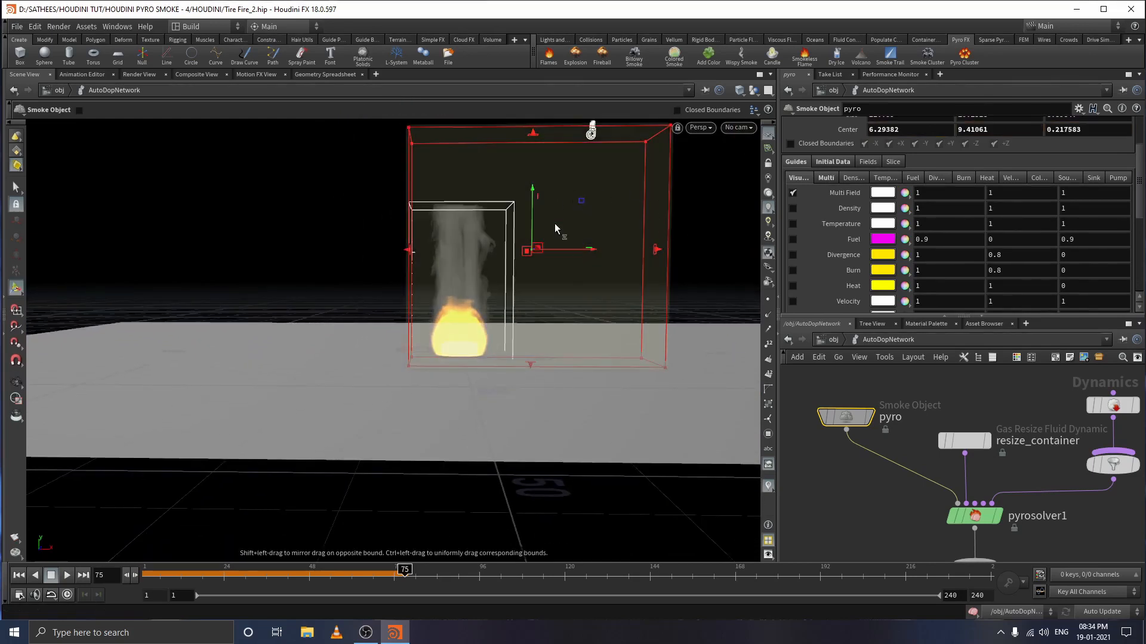
pyautogui.moveTo(535, 135); pyautogui.dragTo(547, 159)
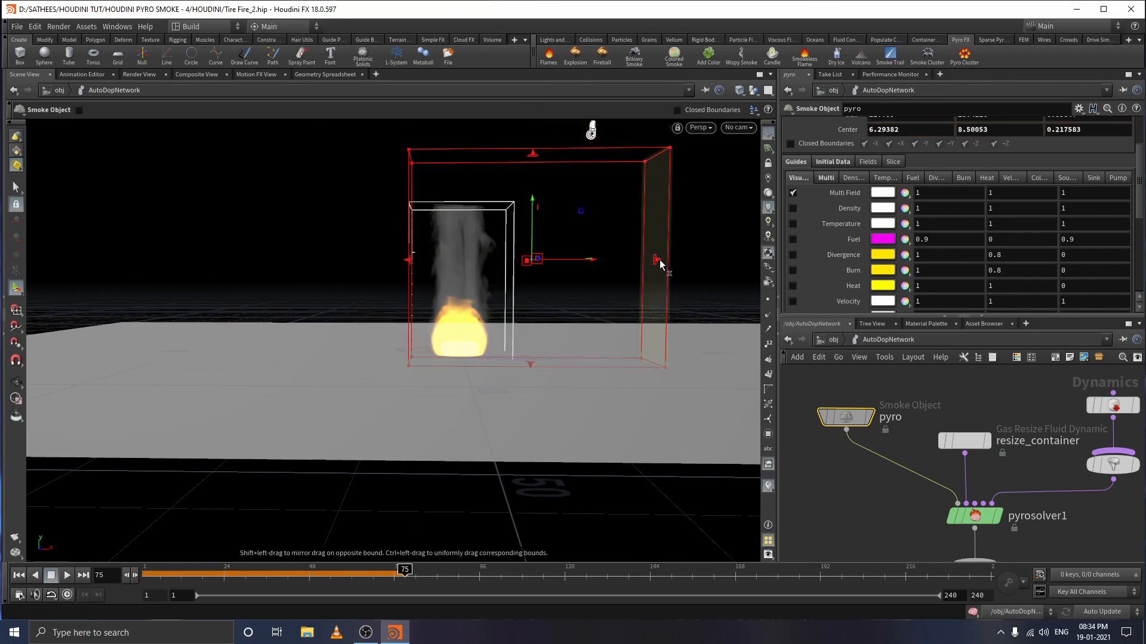
pyautogui.moveTo(660, 258); pyautogui.dragTo(673, 260)
# - Play the simulation from frame 1 to examine it against the resized container, stopping at frame 26
pyautogui.keyDown('alt'); pyautogui.moveTo(570, 276); pyautogui.dragTo(551, 306); pyautogui.keyUp('alt')
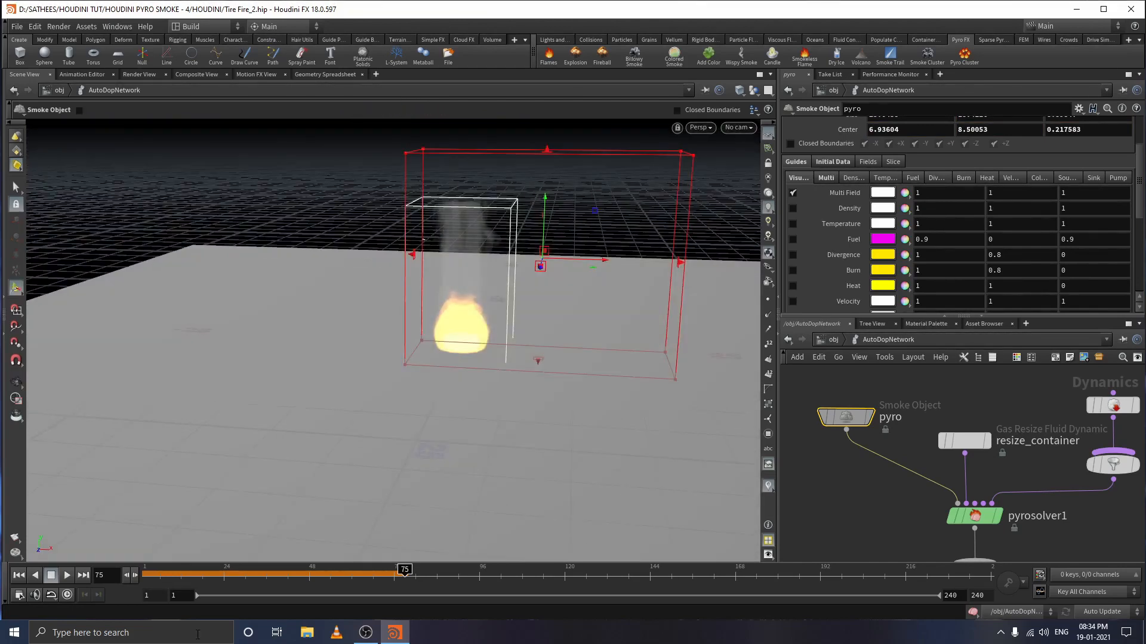
pyautogui.moveTo(270, 584); pyautogui.dragTo(103, 589)
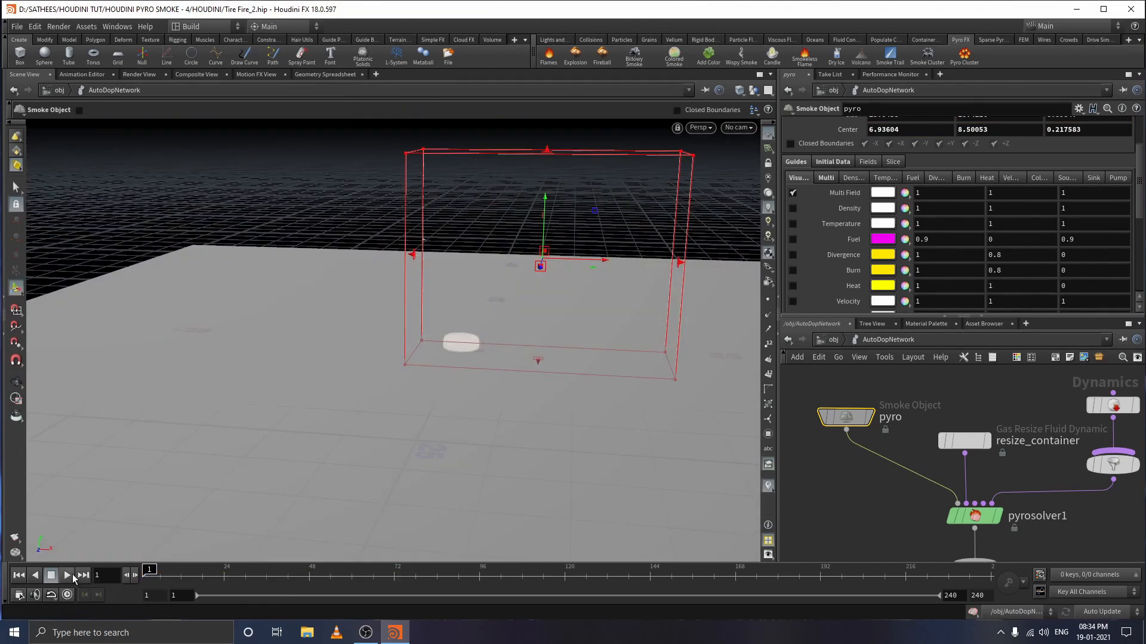
pyautogui.click(72, 577)
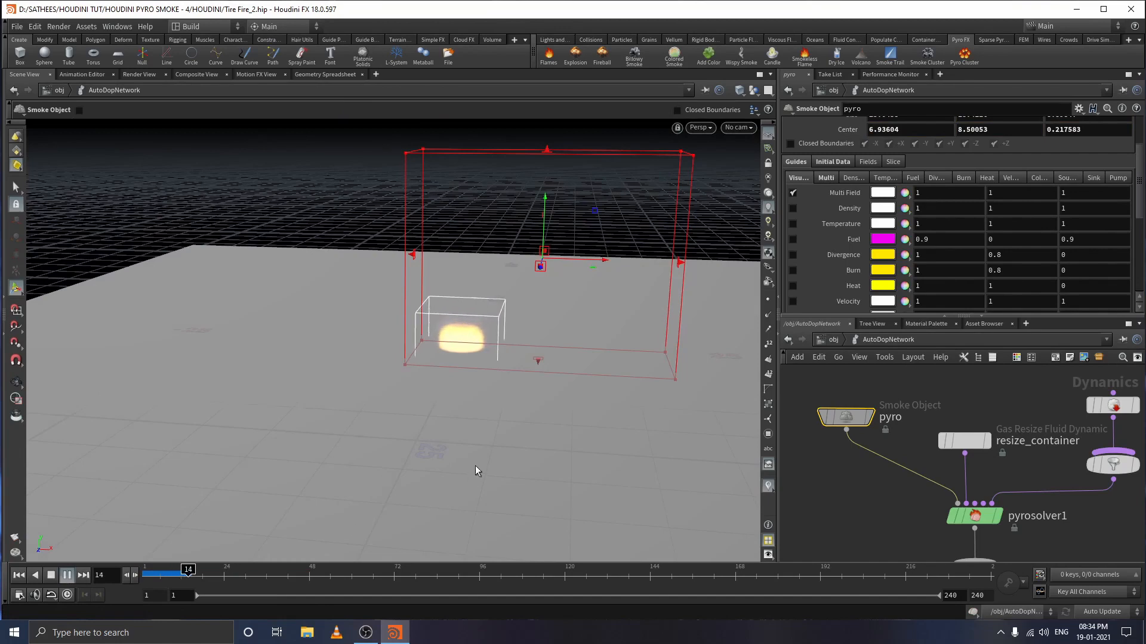
pyautogui.press('Escape')
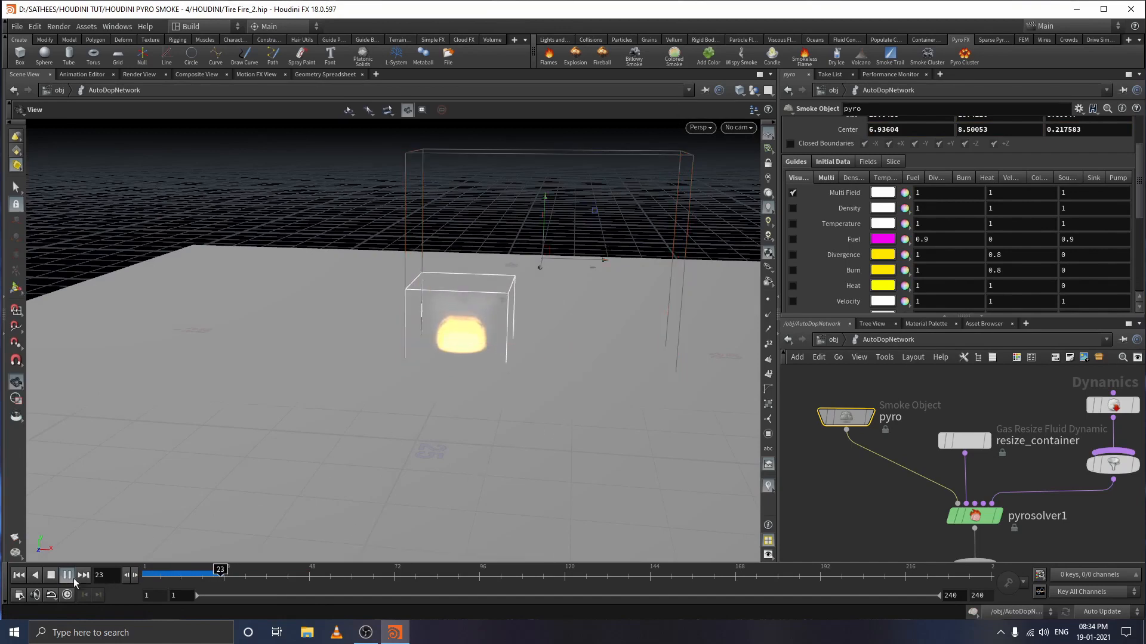
pyautogui.click(69, 575)
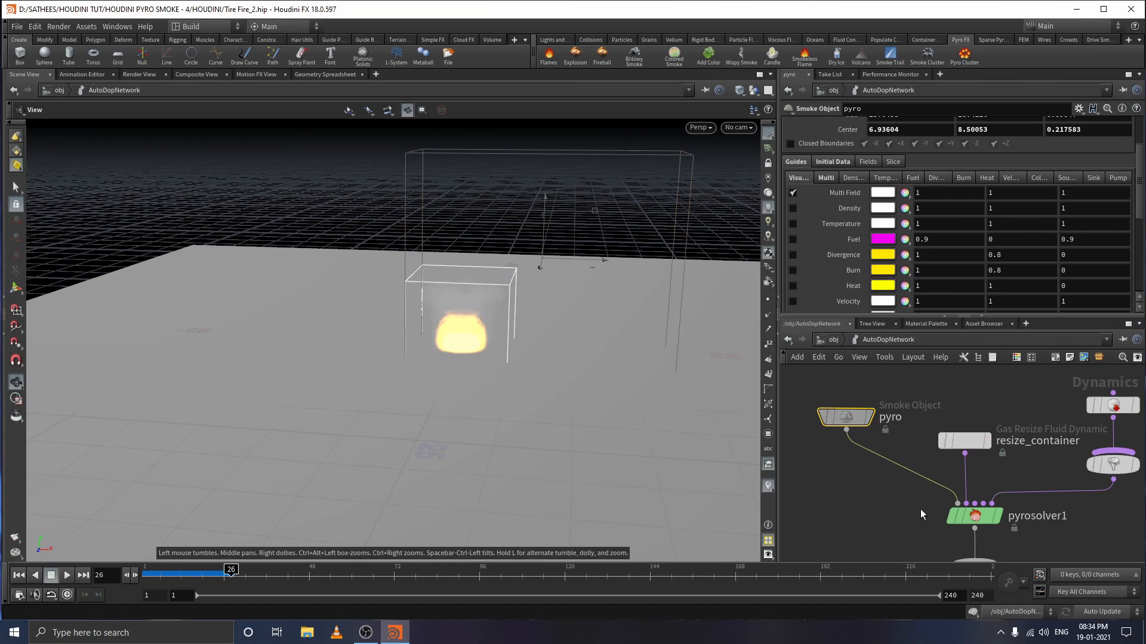
# - Examine pyrosolver1's Shape settings, including the Disturbance parameters, and its Color settings
pyautogui.click(972, 515)
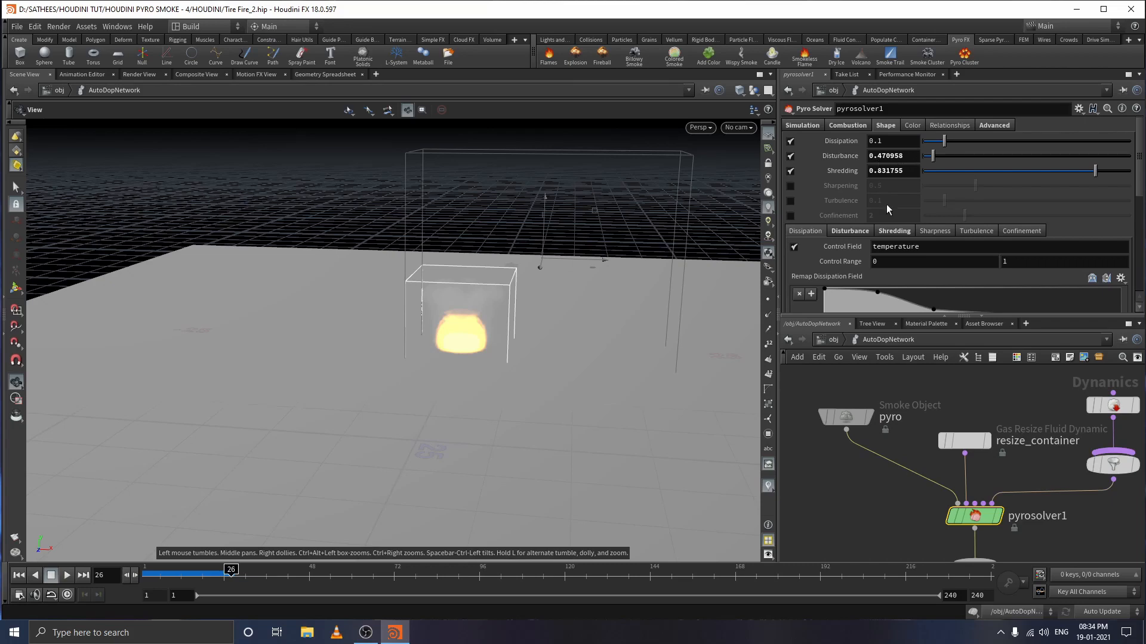
pyautogui.scroll(-2, 886, 206)
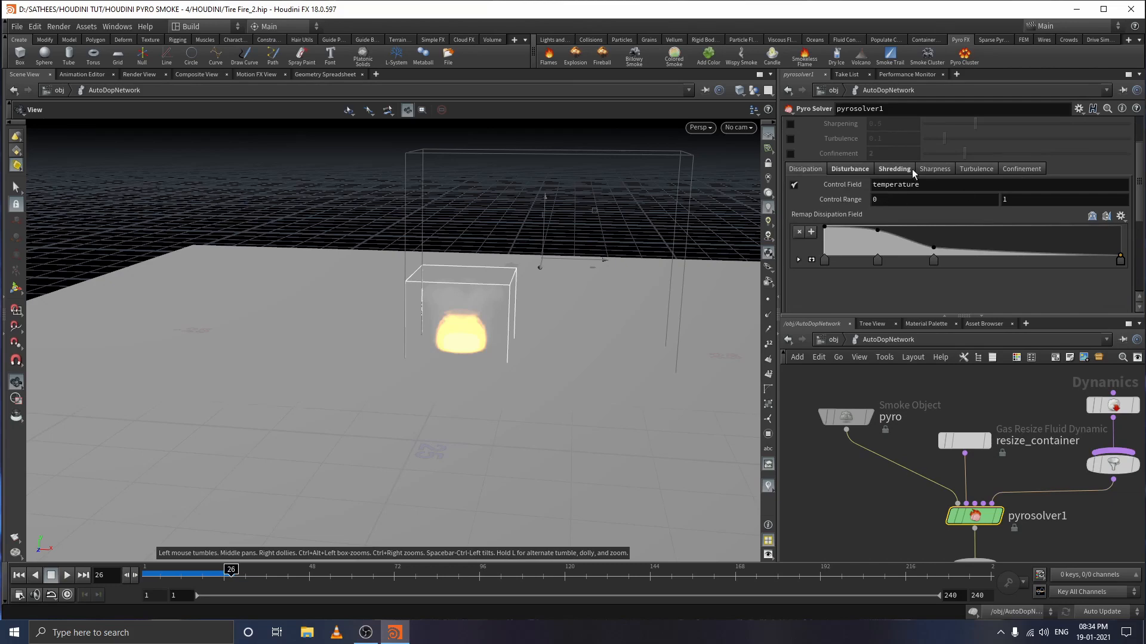
pyautogui.scroll(1, 907, 191)
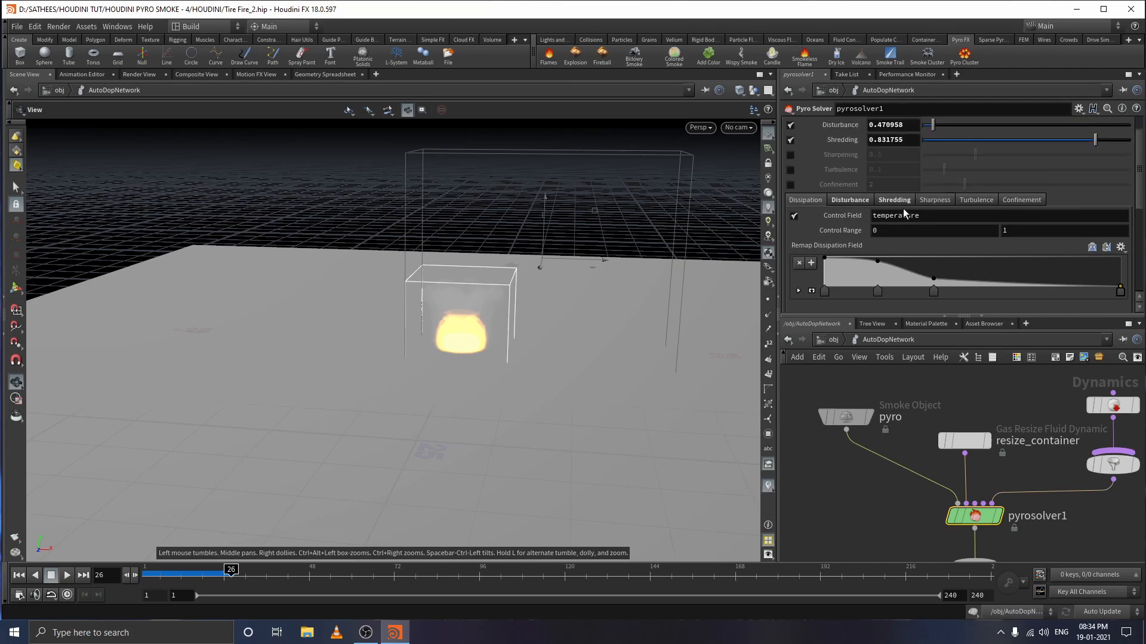
pyautogui.click(852, 199)
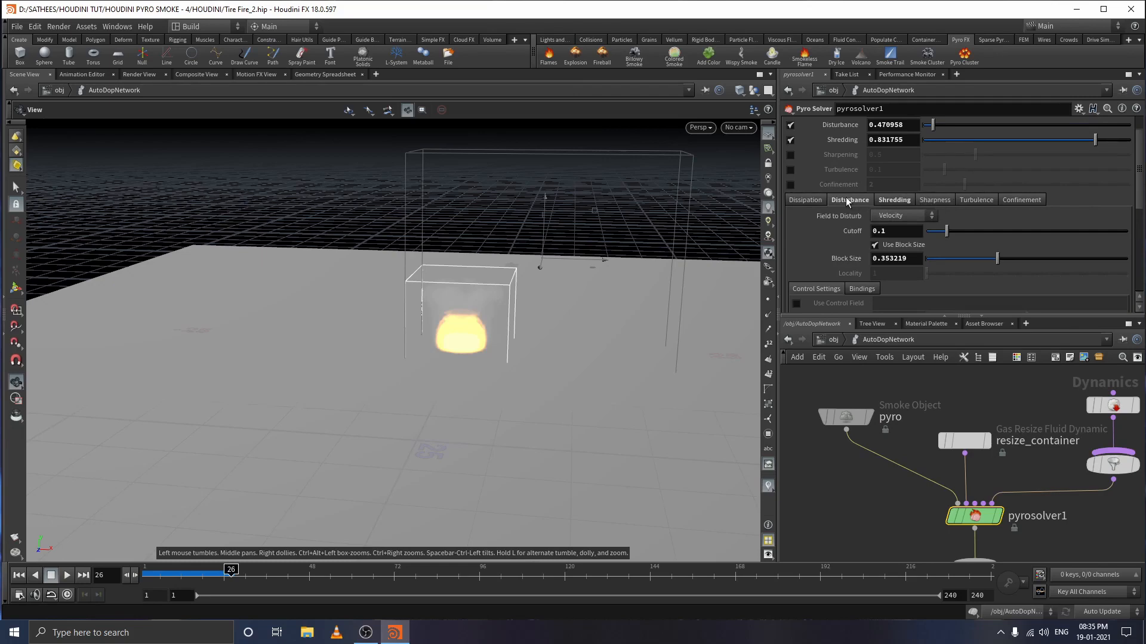
pyautogui.scroll(-3, 883, 249)
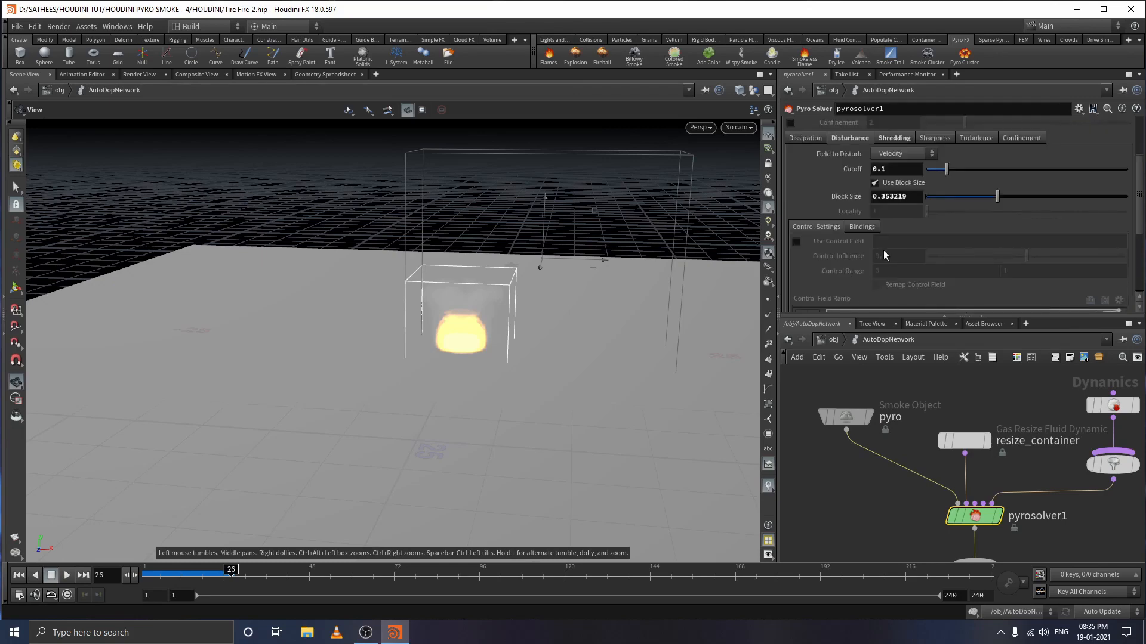
pyautogui.scroll(4, 882, 247)
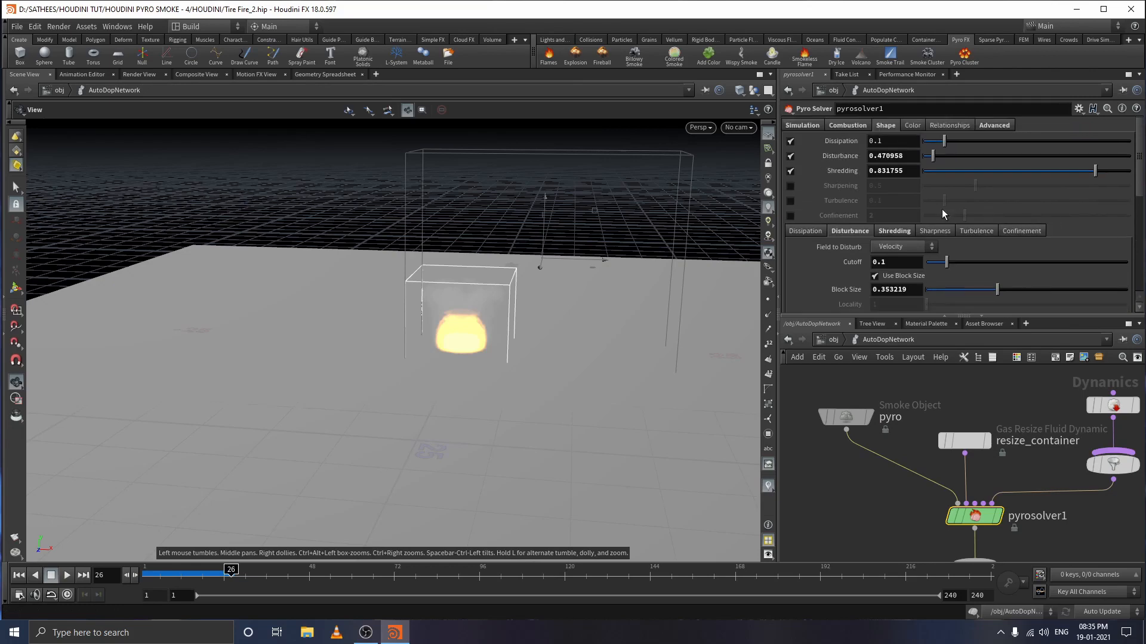
pyautogui.click(912, 125)
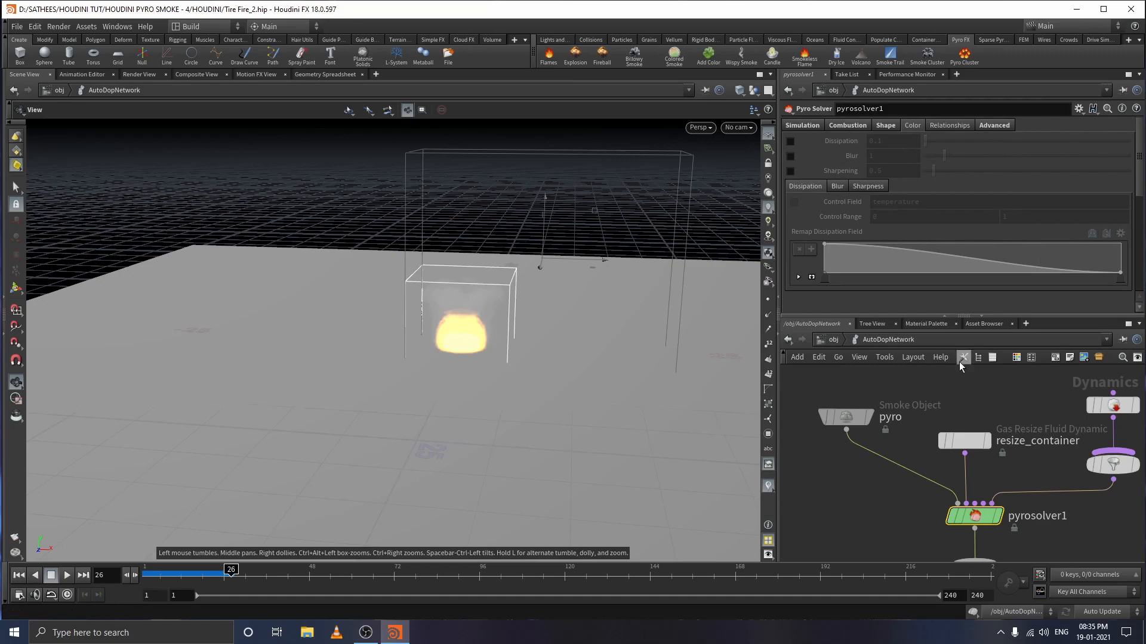
# - Return to the object level and scrub the pyro simulation back to frame 1
pyautogui.click(830, 338)
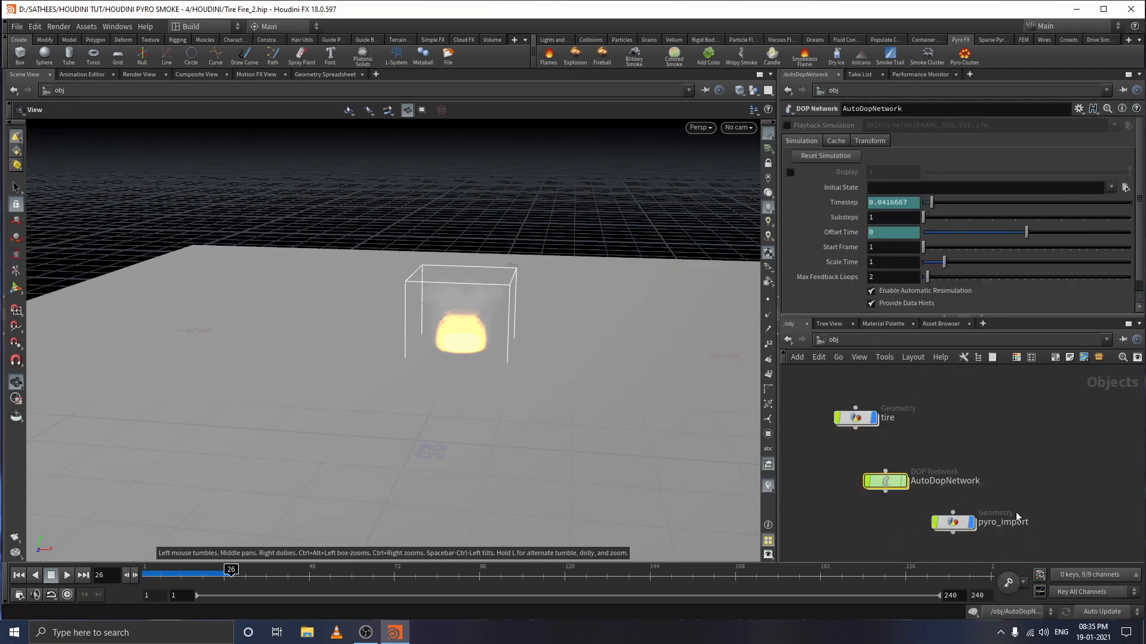
pyautogui.moveTo(1022, 512); pyautogui.dragTo(983, 452, button='middle')
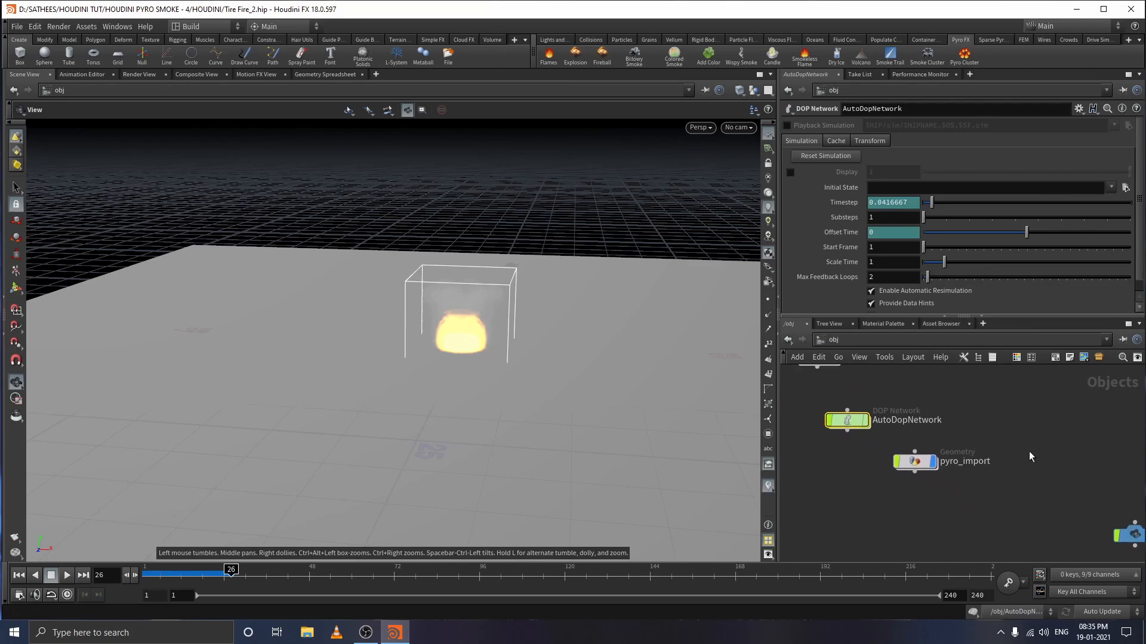
pyautogui.scroll(-4, 1031, 457)
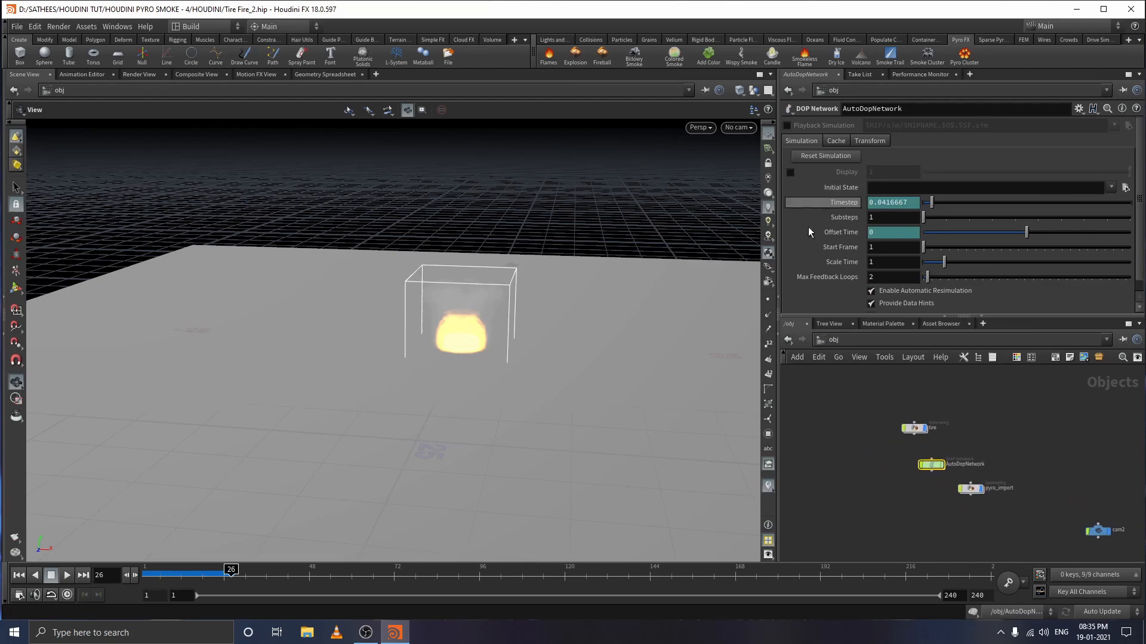
pyautogui.moveTo(201, 571); pyautogui.dragTo(162, 568)
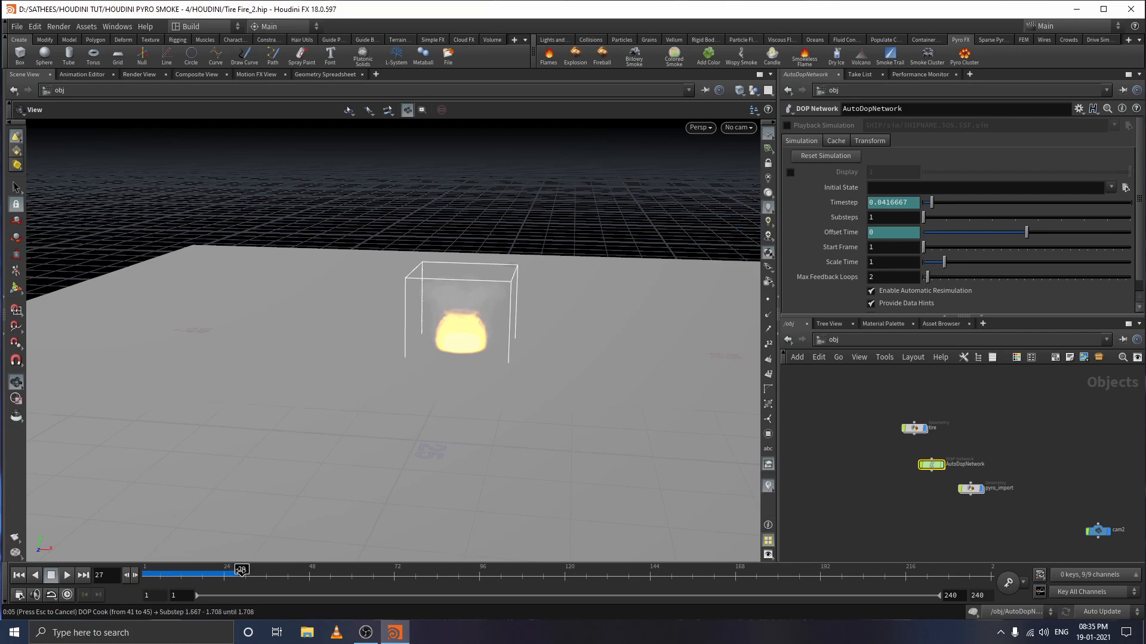
pyautogui.click(196, 575)
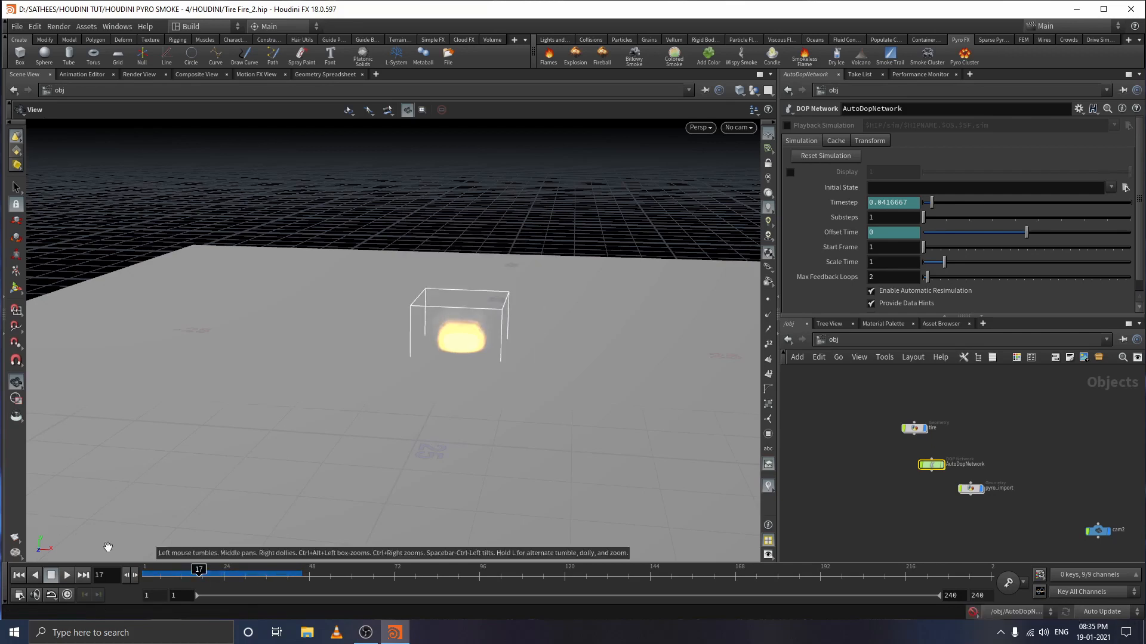
pyautogui.moveTo(192, 574); pyautogui.dragTo(144, 575)
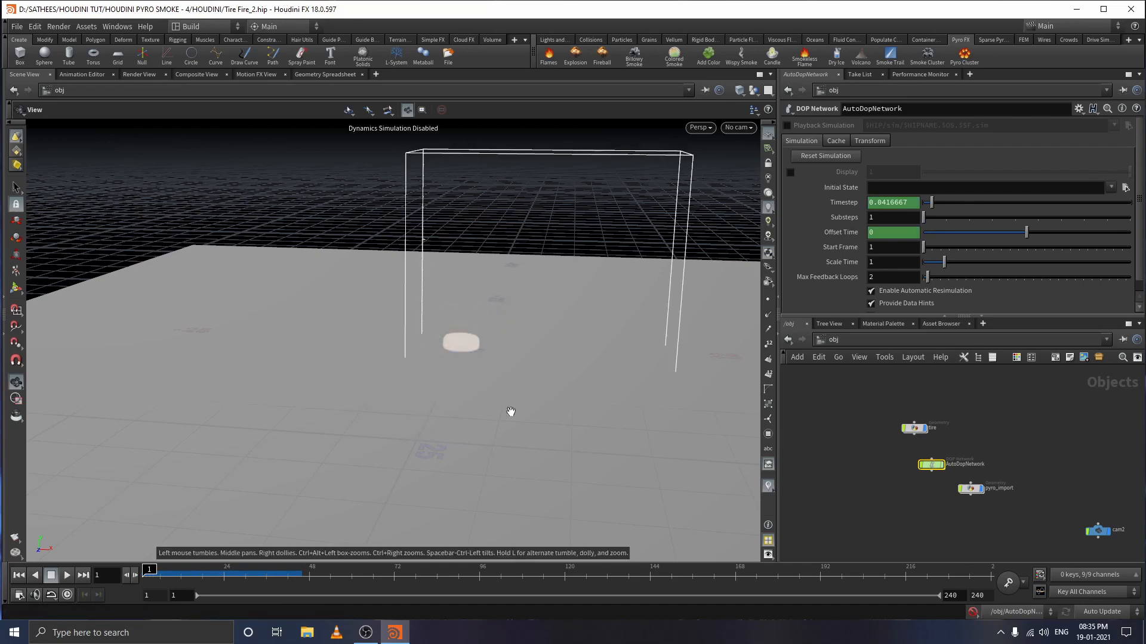
# - Reframe the view on the tire fire, play the simulation and scrub through its frames, ending at frame 43
pyautogui.moveTo(525, 394); pyautogui.dragTo(553, 371)
pyautogui.moveTo(553, 371); pyautogui.dragTo(484, 173, button='right')
pyautogui.moveTo(509, 344); pyautogui.dragTo(504, 346)
pyautogui.click(68, 576)
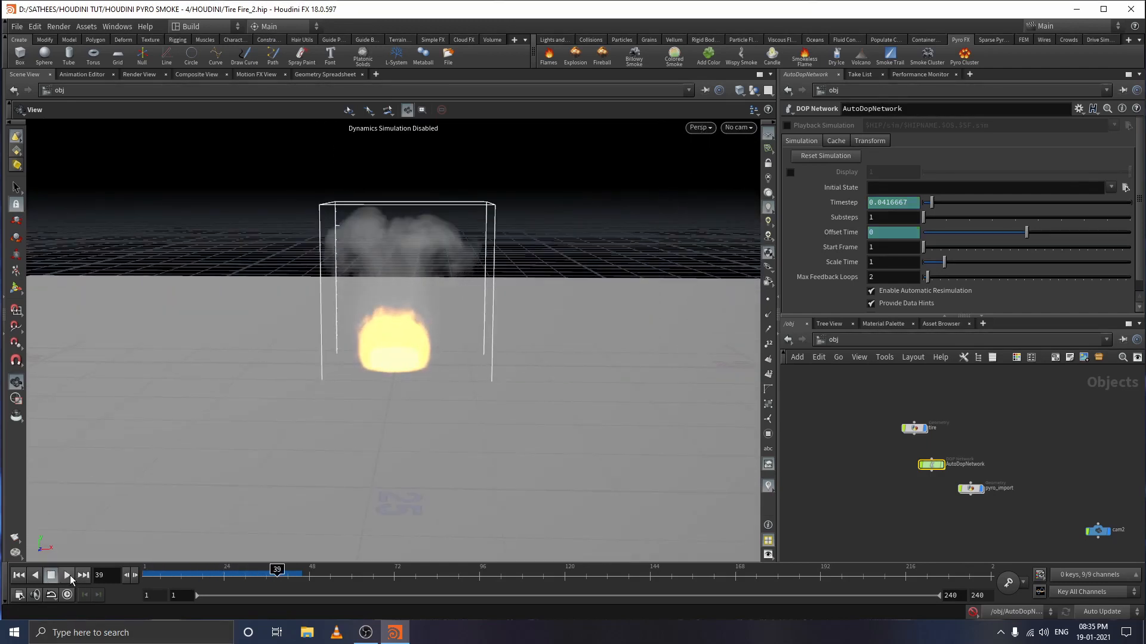
pyautogui.click(69, 575)
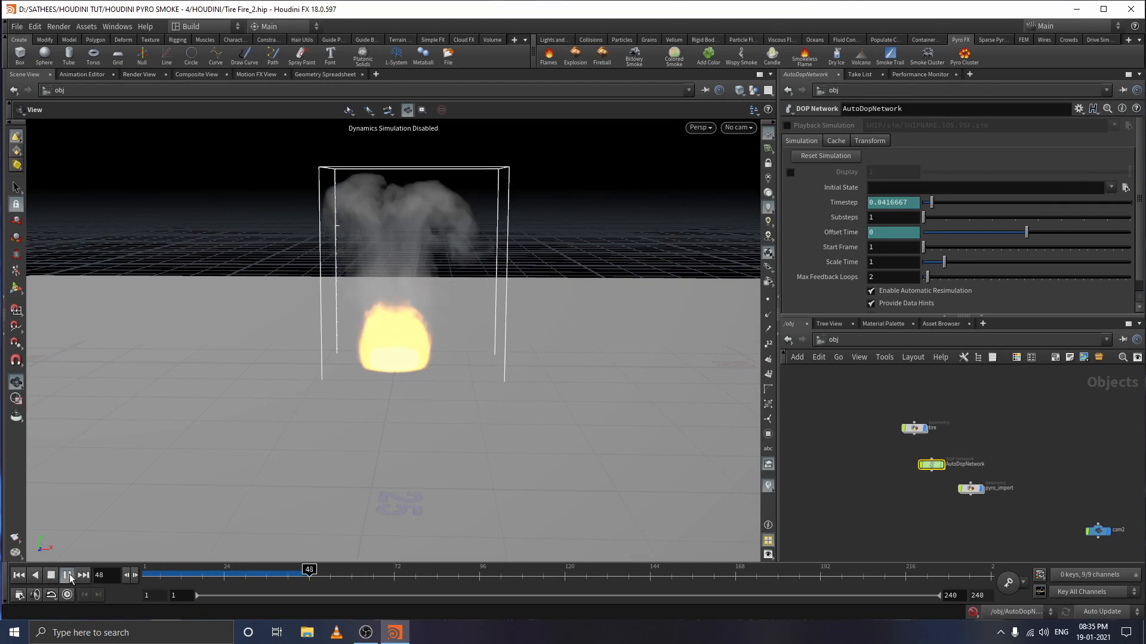
pyautogui.moveTo(262, 576); pyautogui.dragTo(337, 558)
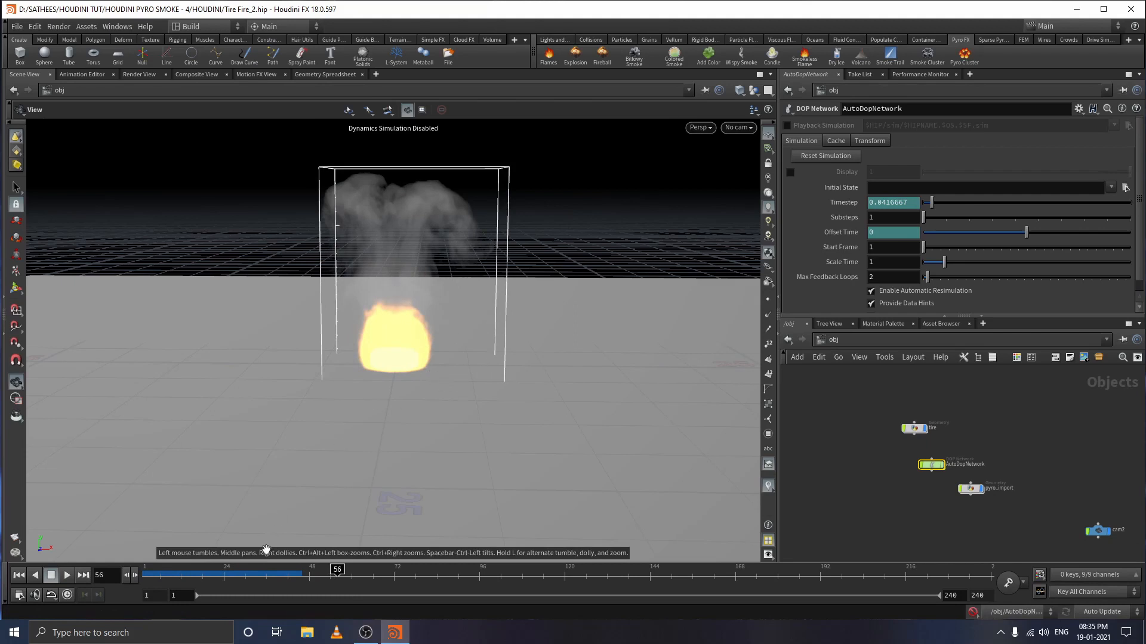
pyautogui.click(225, 574)
pyautogui.moveTo(205, 570); pyautogui.dragTo(291, 578)
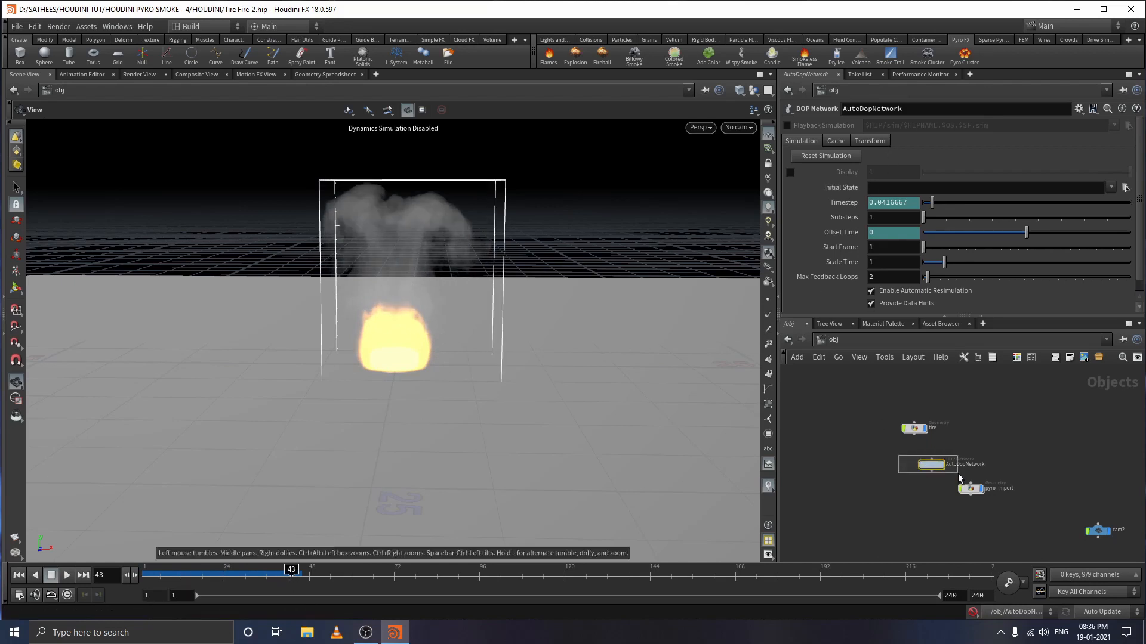
# - Set the X component of pyrosolver1's Buoyancy Dir to 0.6 inside AutoDopNetwork
pyautogui.doubleClick(939, 469)
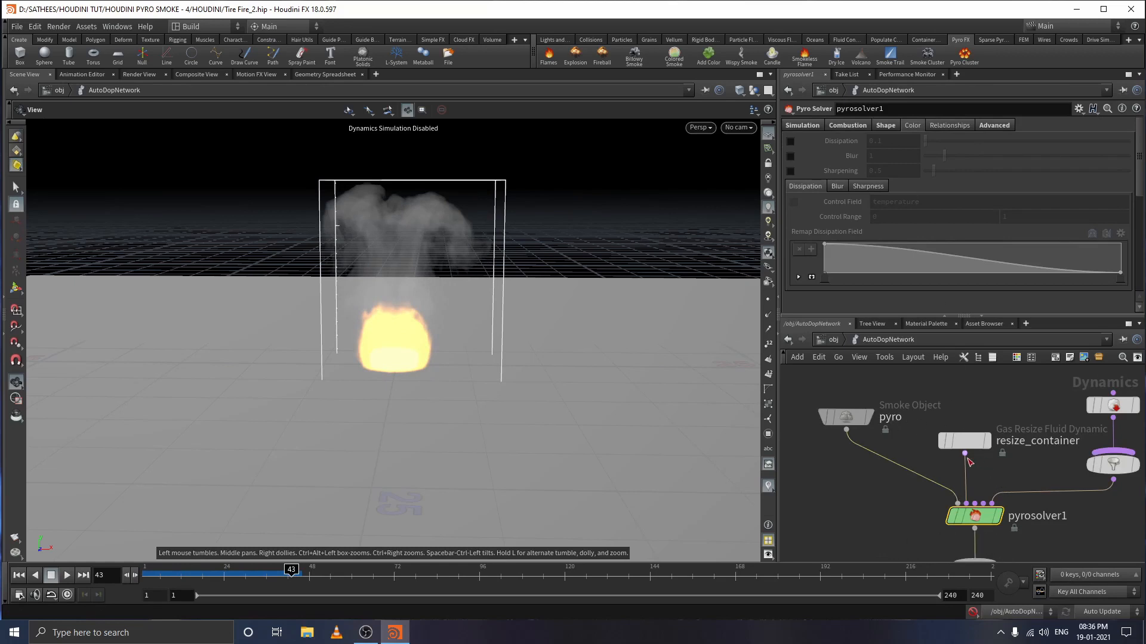
pyautogui.scroll(-2, 875, 486)
pyautogui.moveTo(1027, 504); pyautogui.dragTo(952, 492, button='middle')
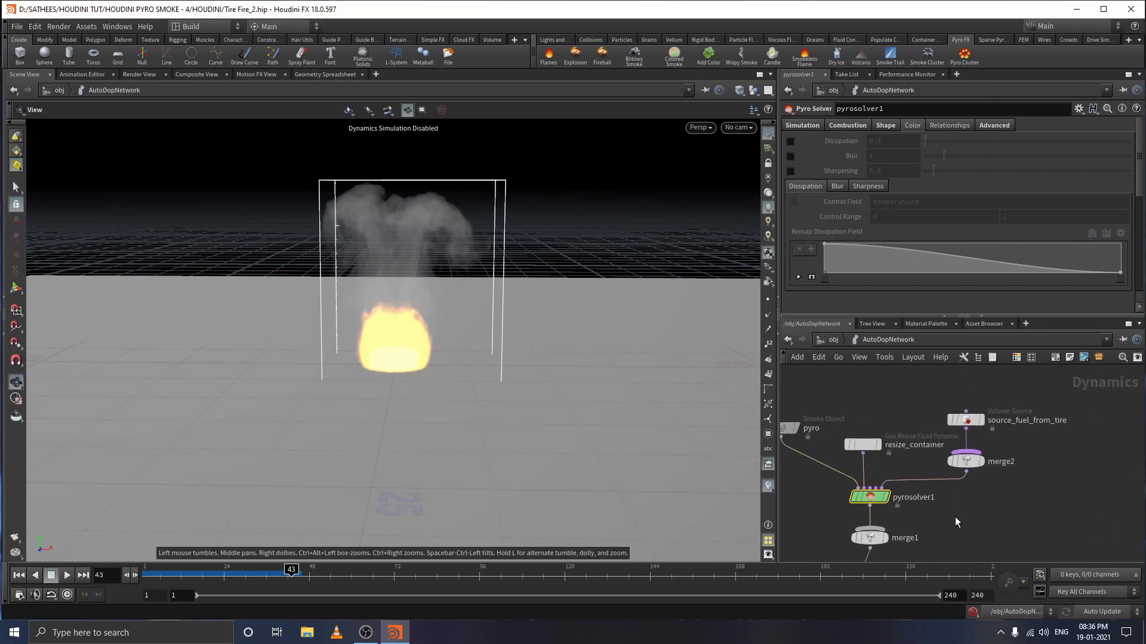
pyautogui.scroll(2, 955, 518)
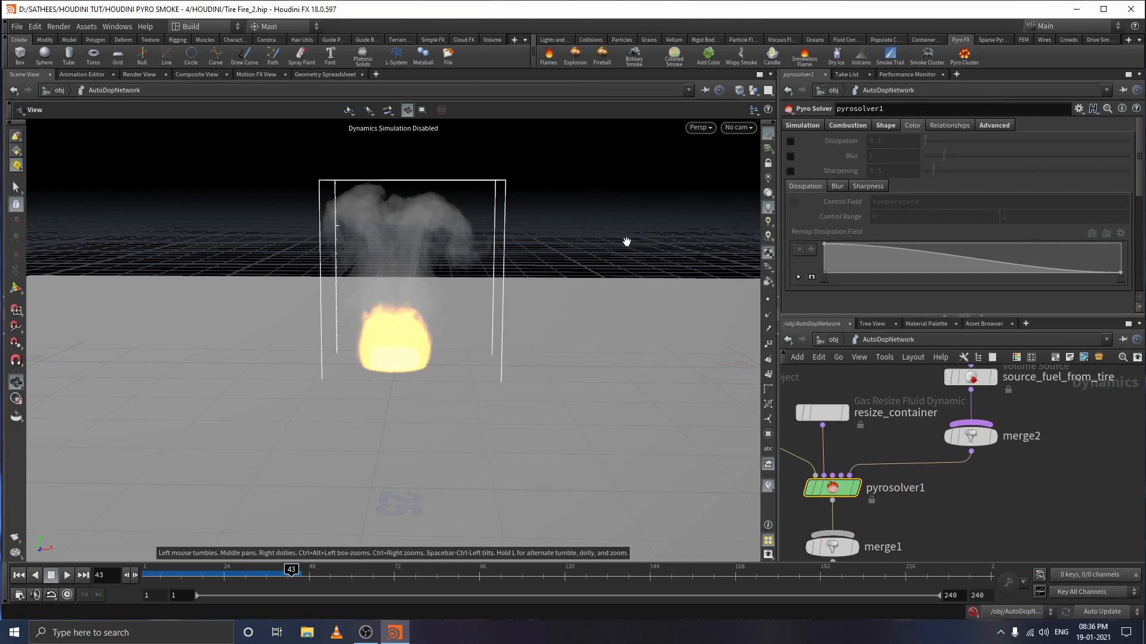
pyautogui.moveTo(922, 460); pyautogui.dragTo(1021, 481, button='middle')
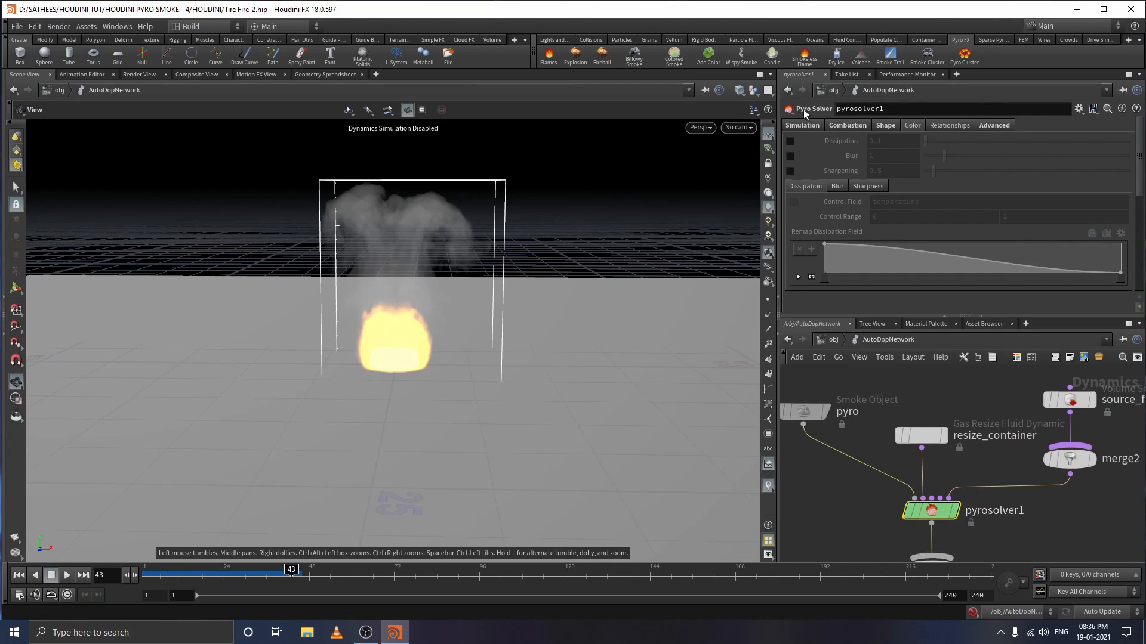
pyautogui.click(815, 127)
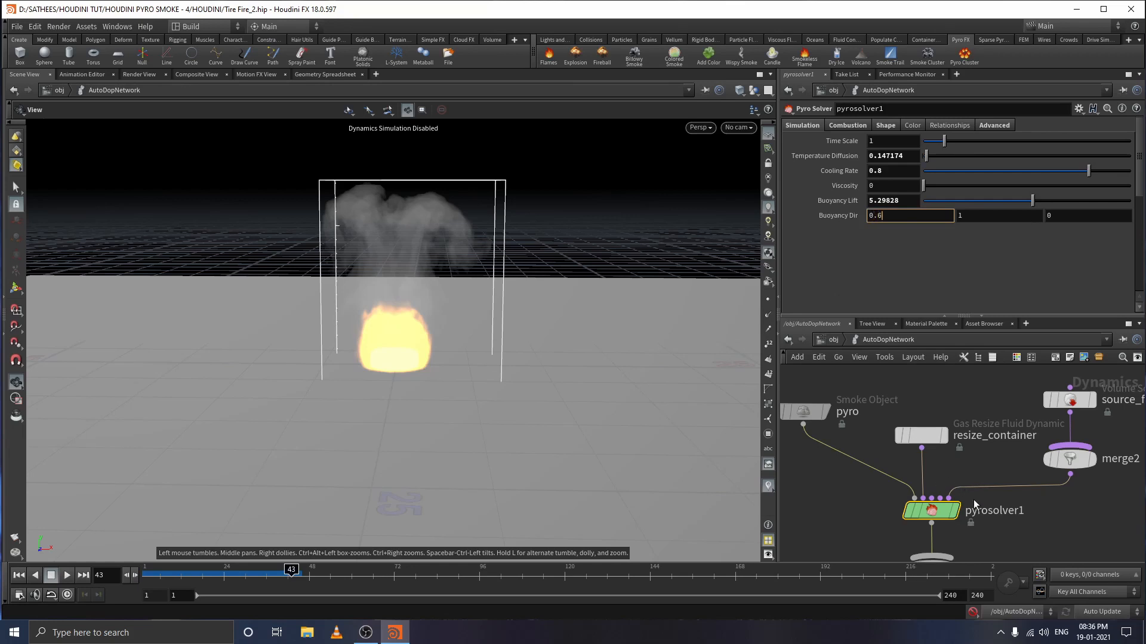
pyautogui.press('Return')
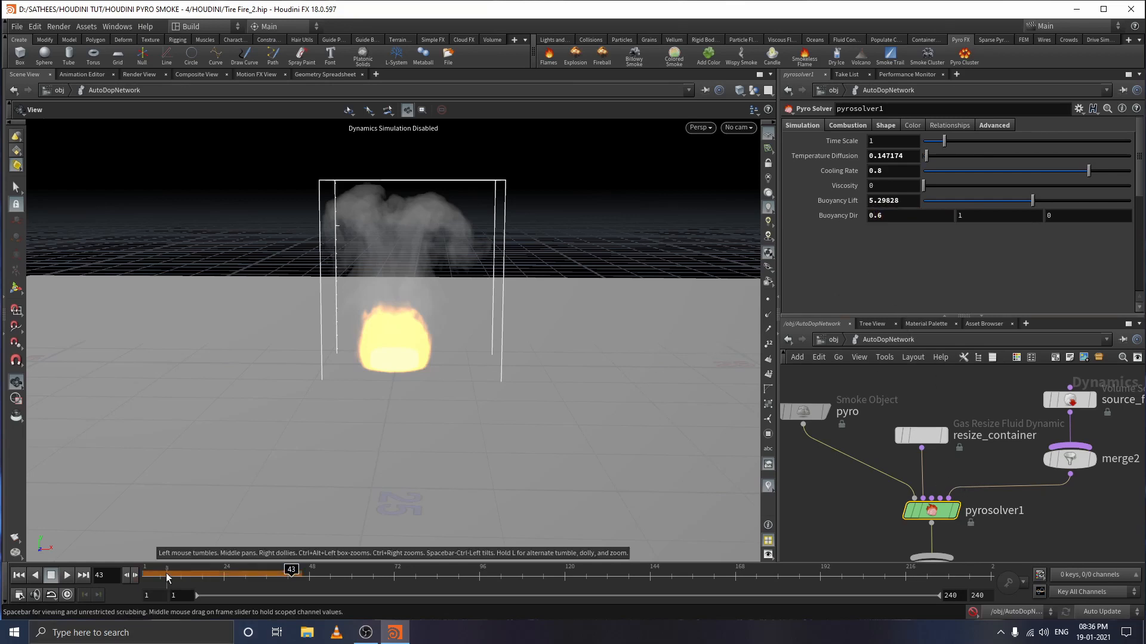
# - Re-enable the dynamics simulation and play it from frame 1 to test the new buoyancy direction, returning to frame 1
pyautogui.click(151, 571)
pyautogui.click(19, 575)
pyautogui.click(66, 574)
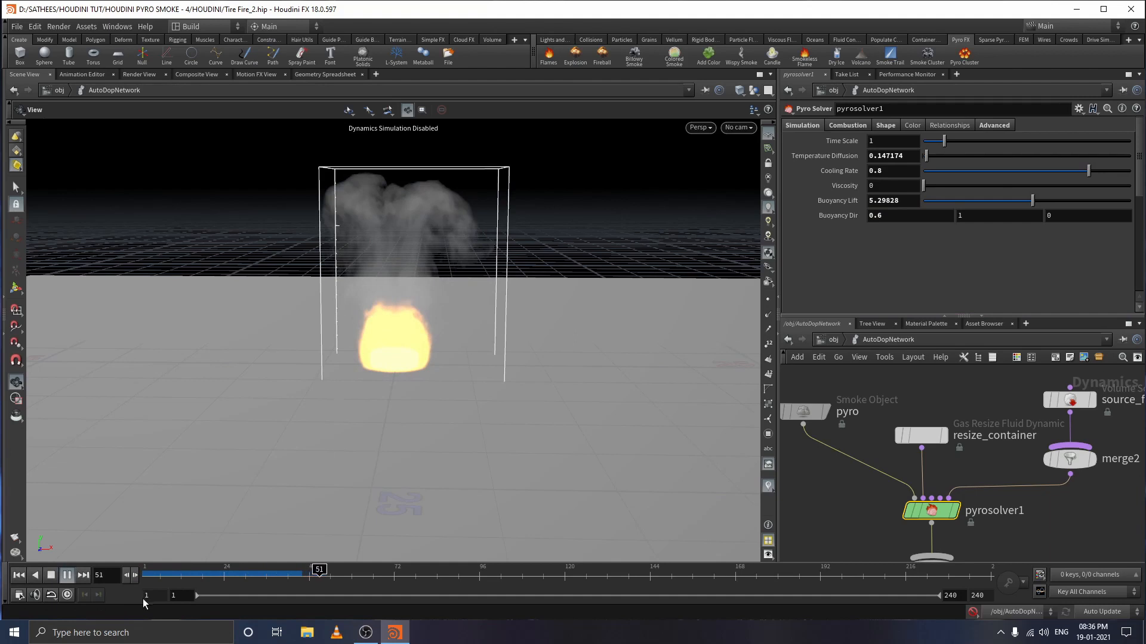
pyautogui.moveTo(263, 572); pyautogui.dragTo(100, 571)
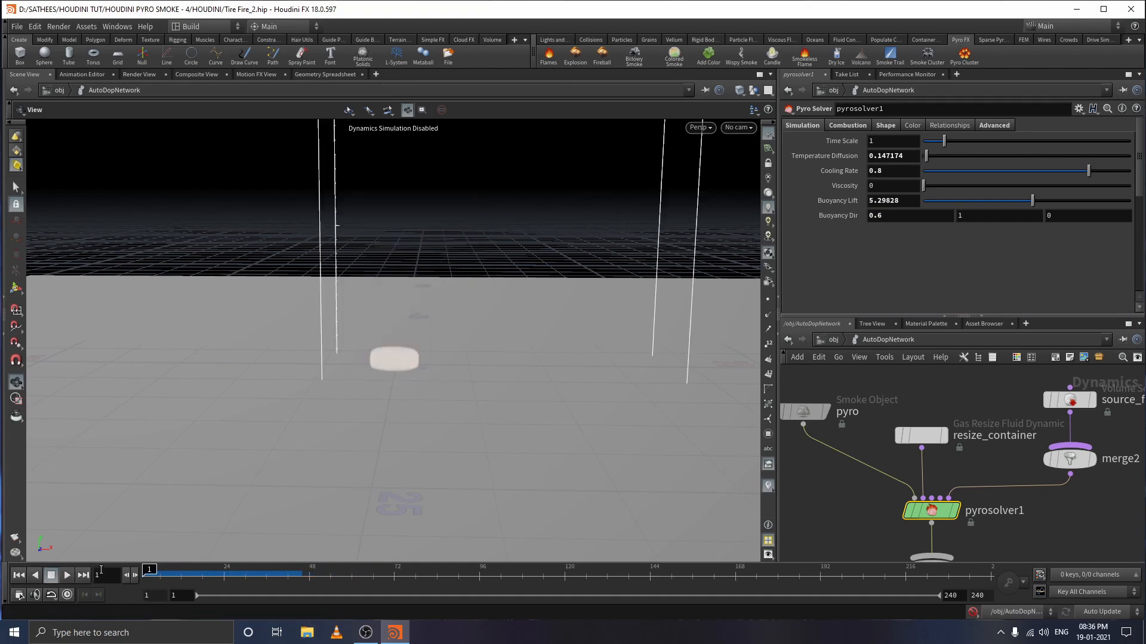
pyautogui.click(972, 612)
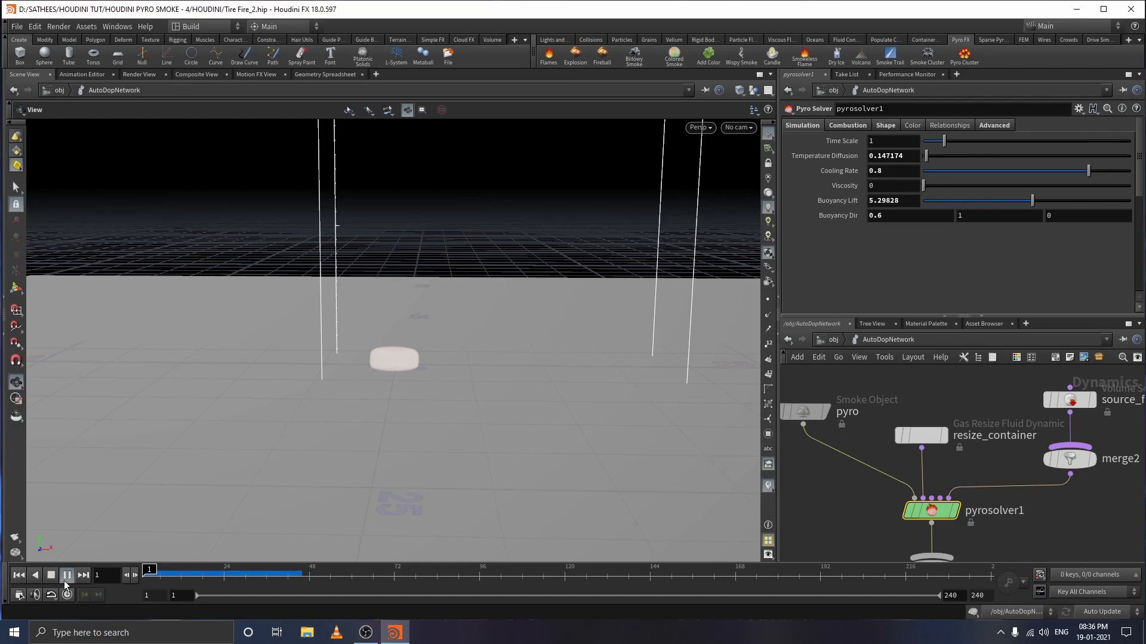
pyautogui.click(64, 579)
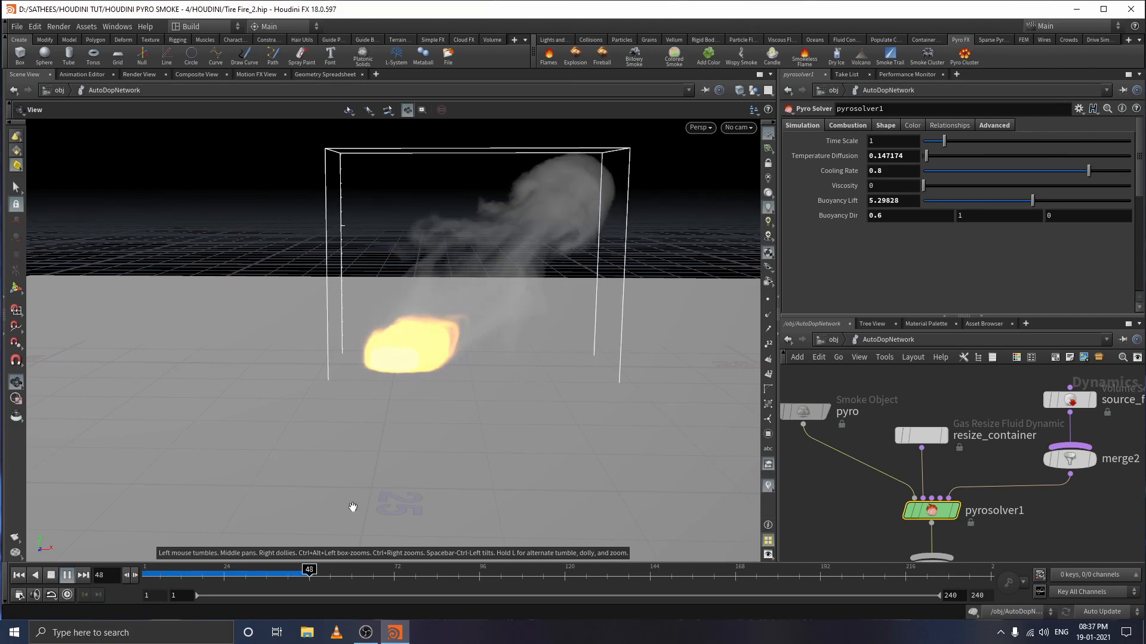
pyautogui.moveTo(200, 577); pyautogui.dragTo(127, 576)
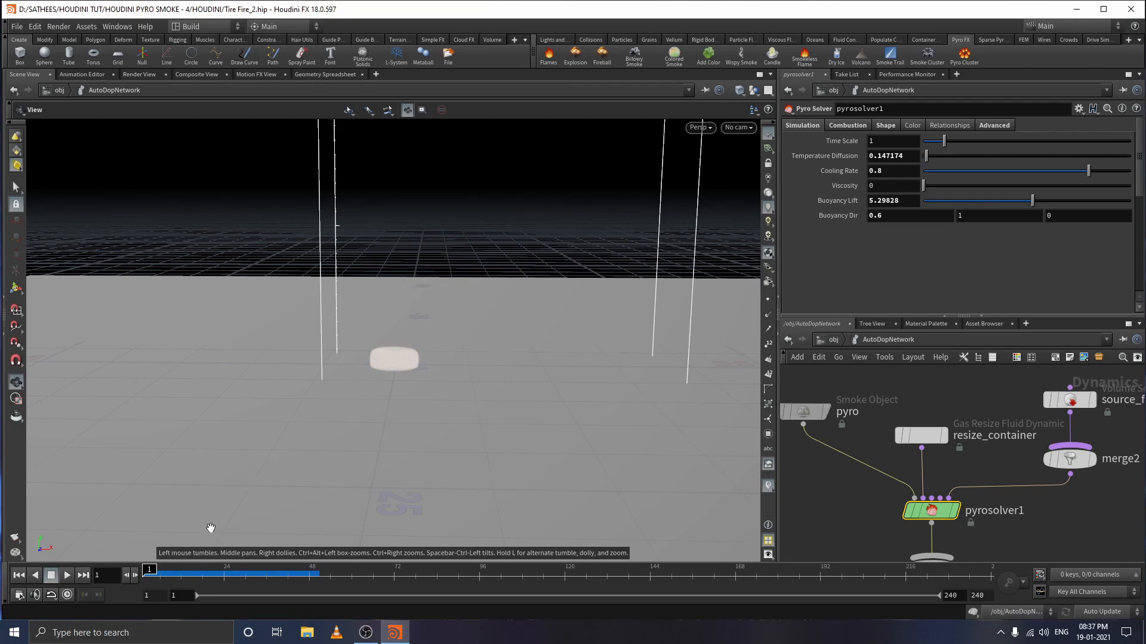
# - Reset the X component of pyrosolver1's Buoyancy Dir to 0
pyautogui.click(900, 216)
pyautogui.write('0')
pyautogui.press('Return')
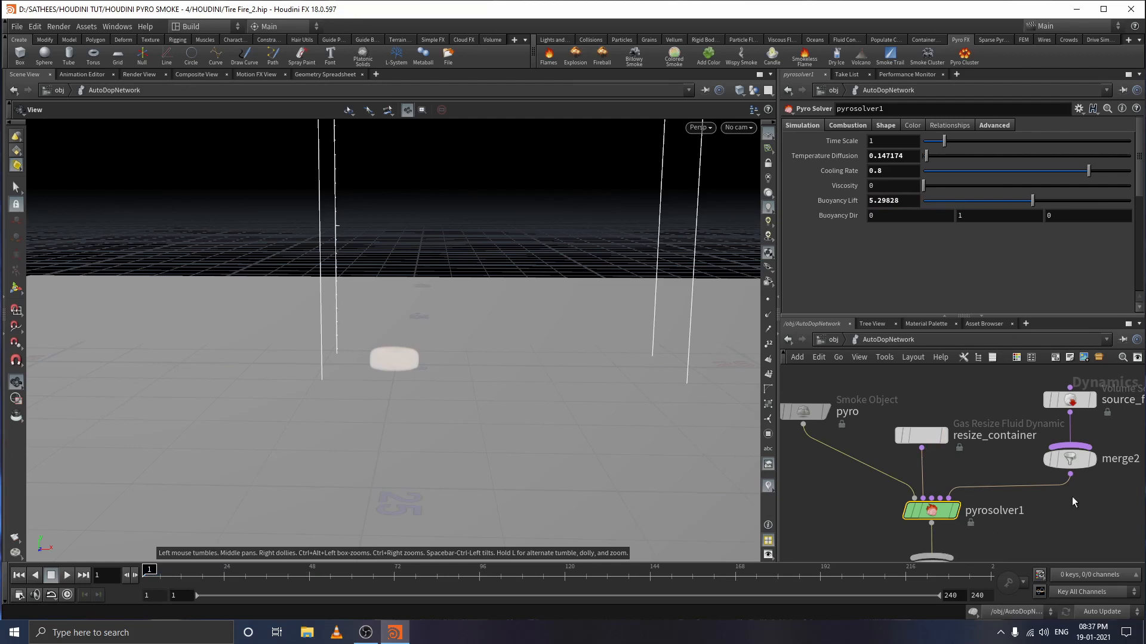
# - Add a Gas Wind node above pyrosolver1, between resize_container and merge2, in AutoDopNetwork
pyautogui.scroll(-2, 969, 481)
pyautogui.scroll(2, 1039, 480)
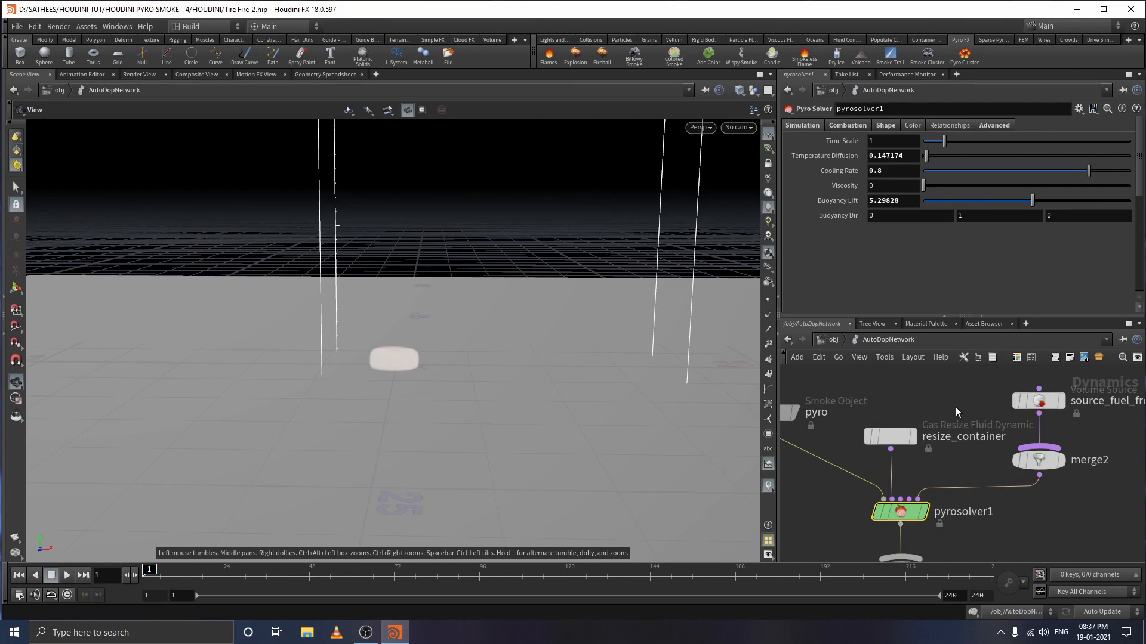
pyautogui.scroll(3, 931, 525)
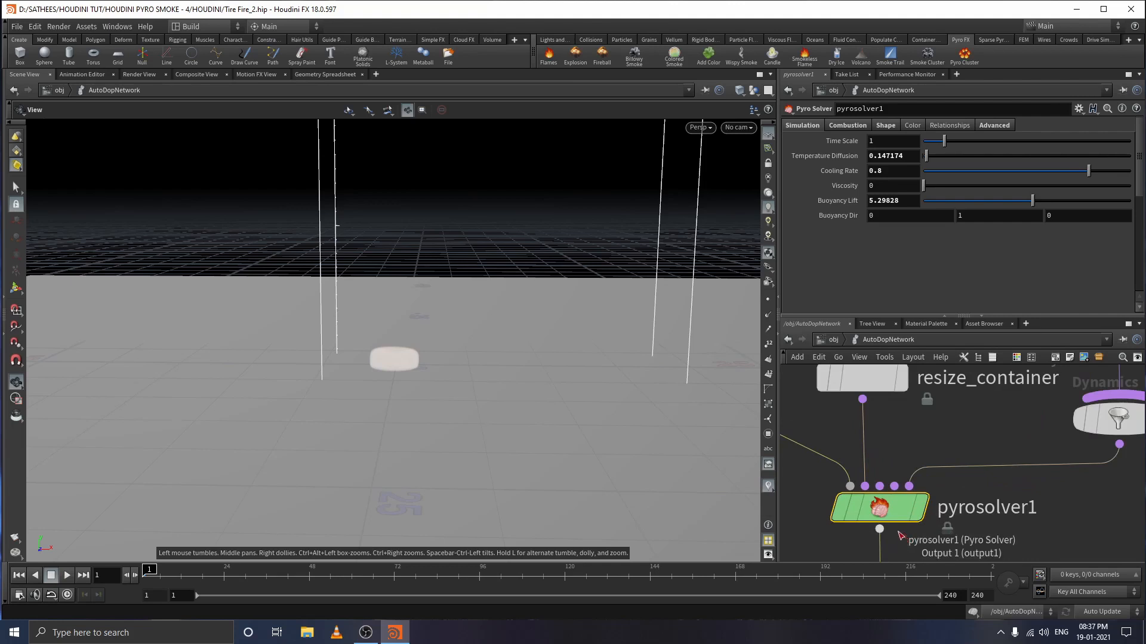
pyautogui.moveTo(924, 523); pyautogui.dragTo(959, 510, button='middle')
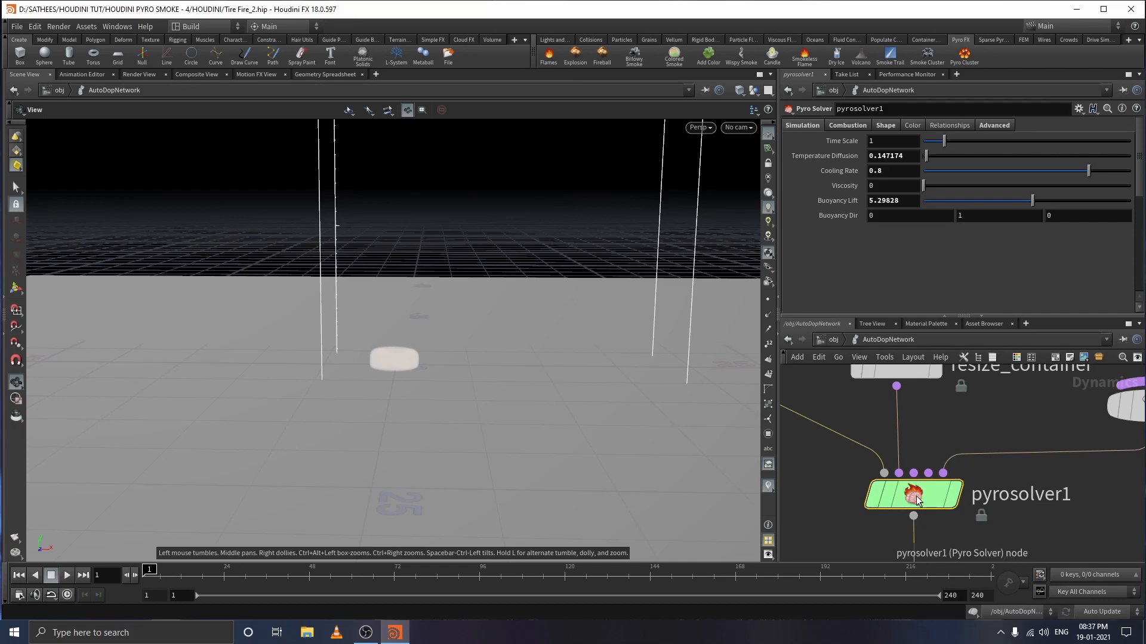
pyautogui.scroll(-1, 982, 406)
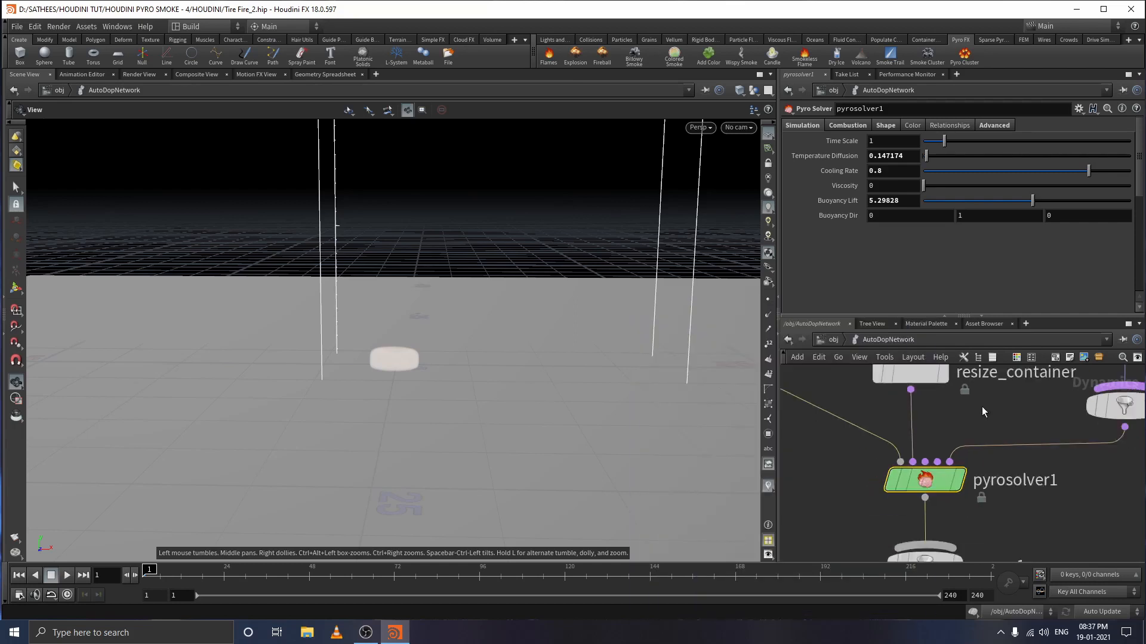
pyautogui.scroll(-1, 983, 406)
pyautogui.moveTo(985, 406); pyautogui.dragTo(985, 454, button='middle')
pyautogui.press('Tab')
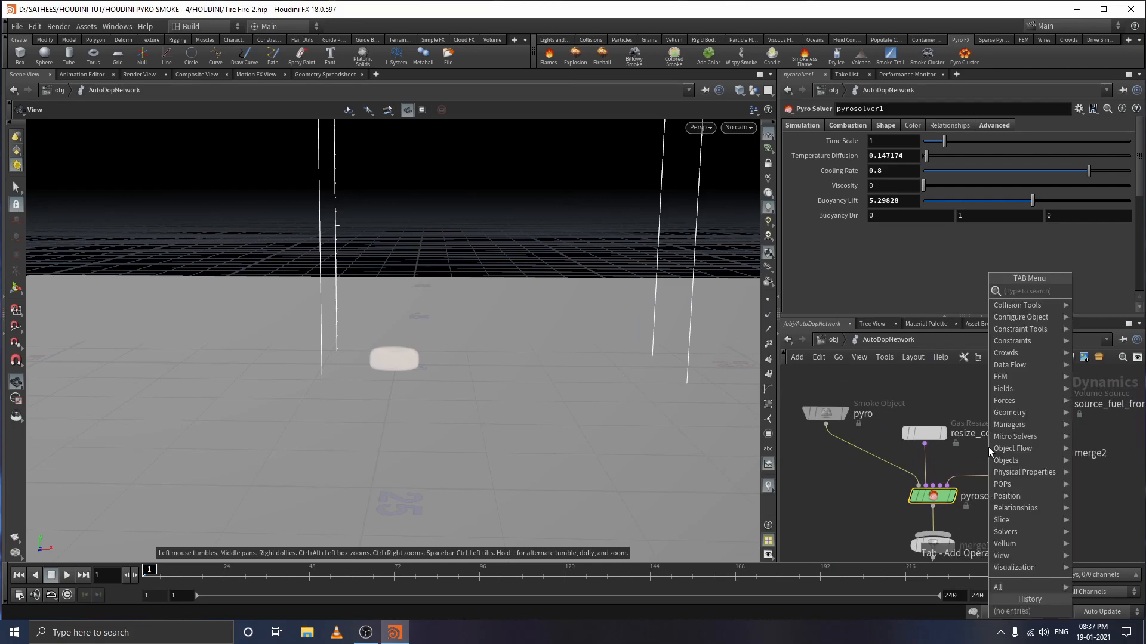
pyautogui.press('Tab')
pyautogui.press('Tab')
pyautogui.write('gas')
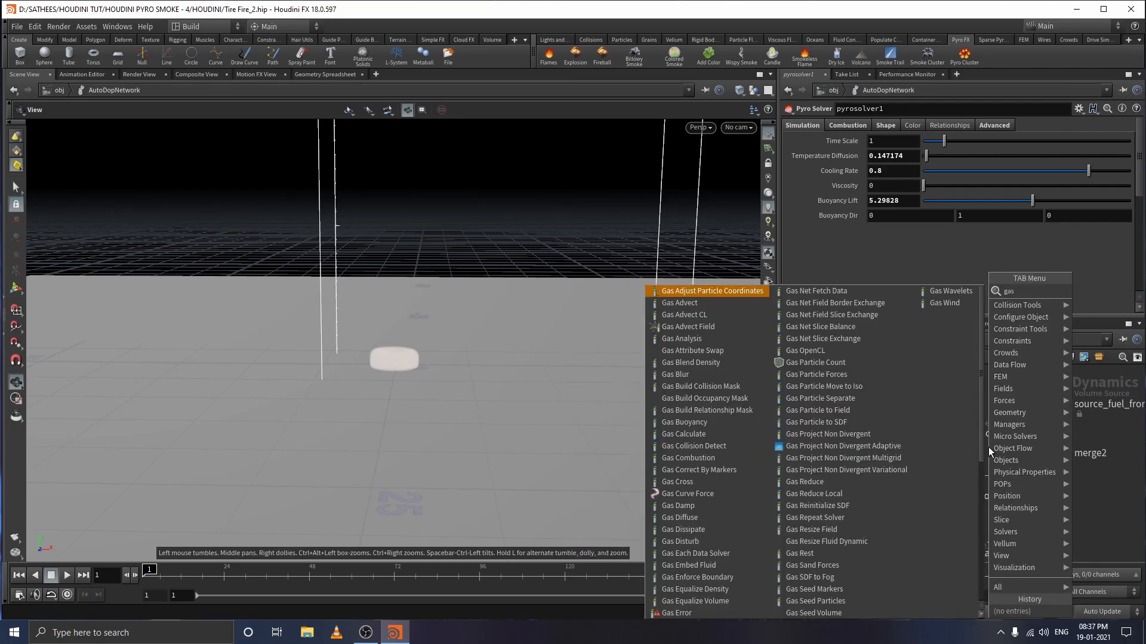
pyautogui.click(942, 305)
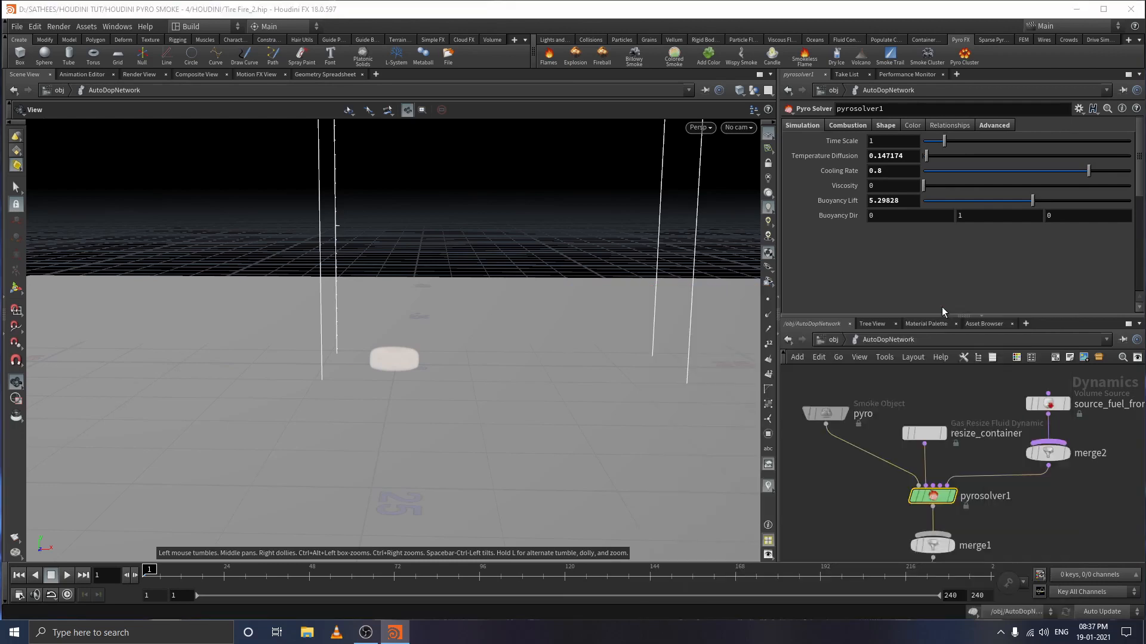
pyautogui.click(986, 438)
# - Wire the Gas Wind node into pyrosolver1 and shift resize_container slightly away from it
pyautogui.moveTo(985, 450); pyautogui.dragTo(947, 485)
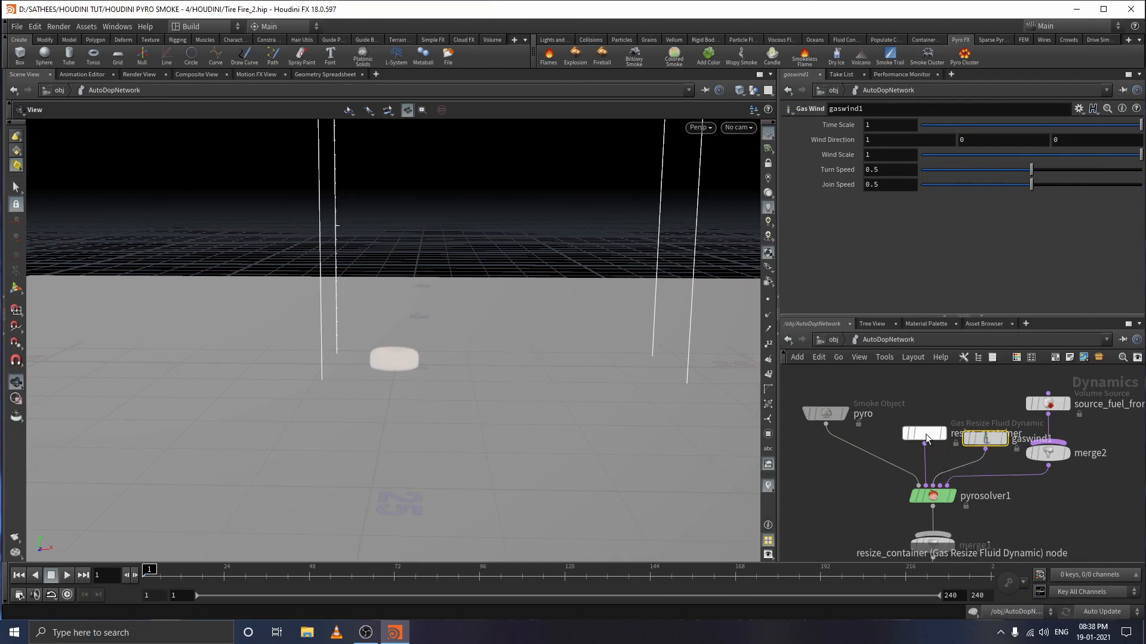
pyautogui.moveTo(926, 438); pyautogui.dragTo(919, 444)
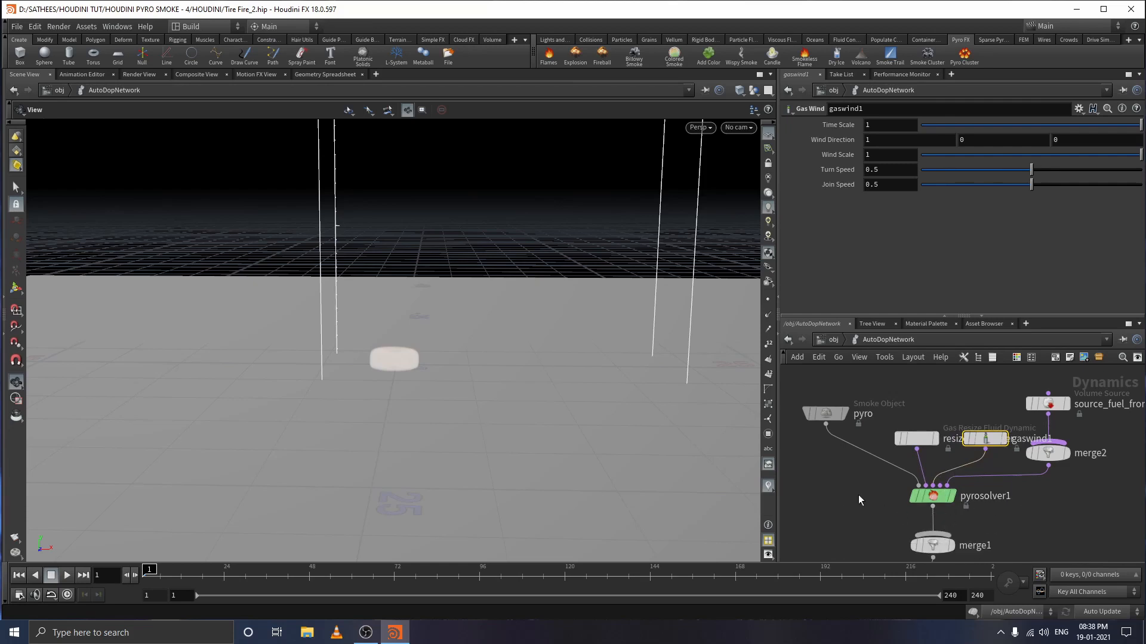
pyautogui.moveTo(986, 510); pyautogui.dragTo(986, 511)
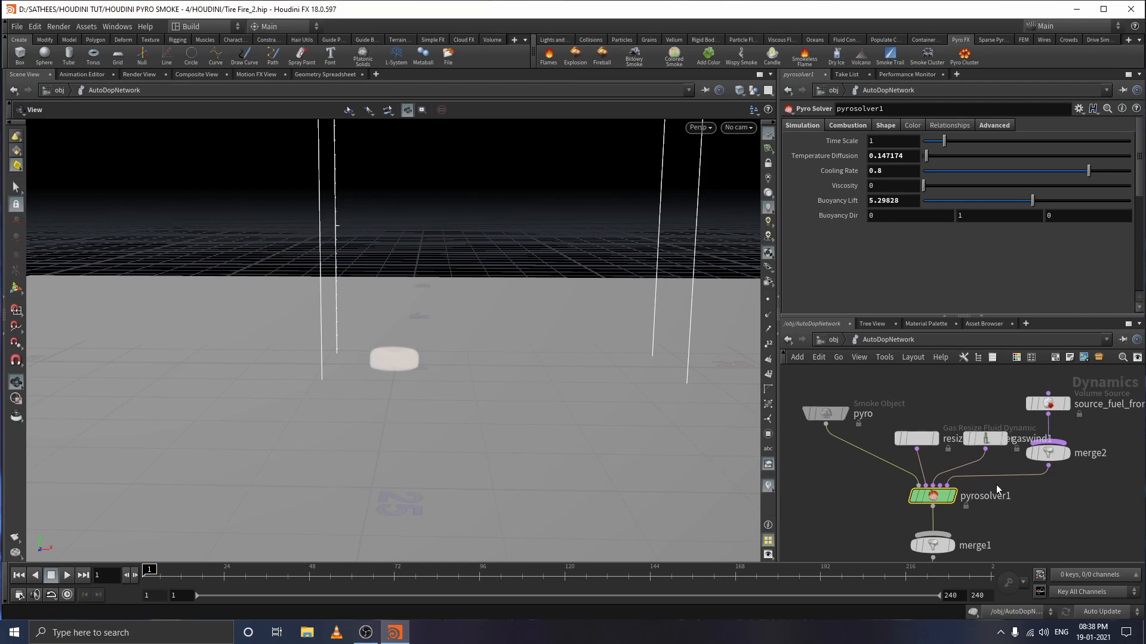
# - Set gaswind1's Wind Scale to 4
pyautogui.click(985, 439)
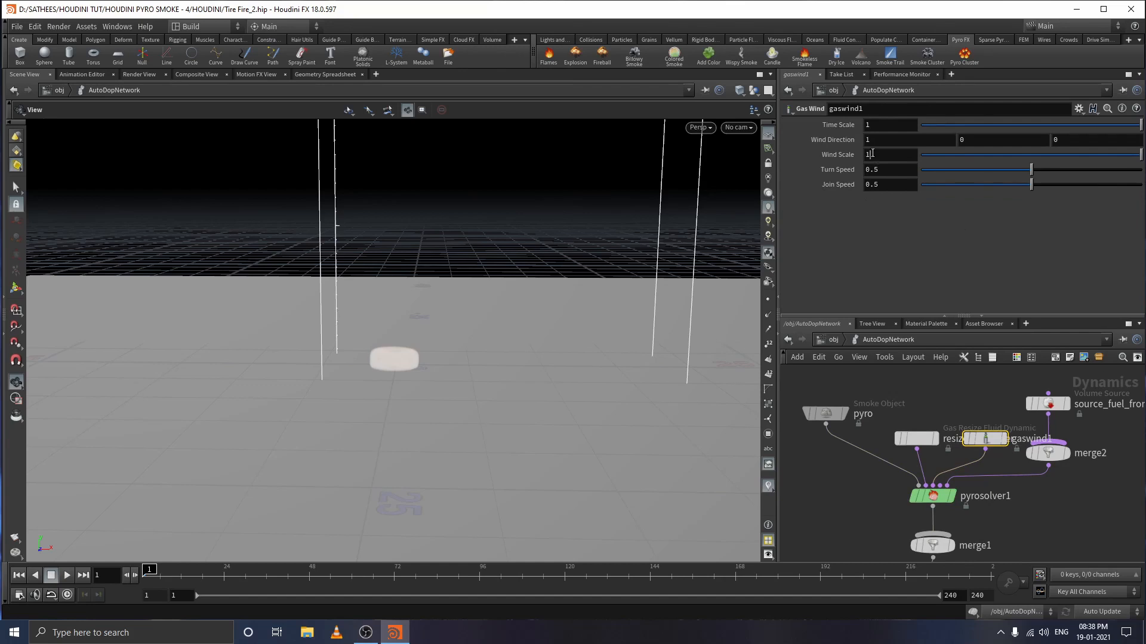
pyautogui.click(872, 154)
pyautogui.press('Return')
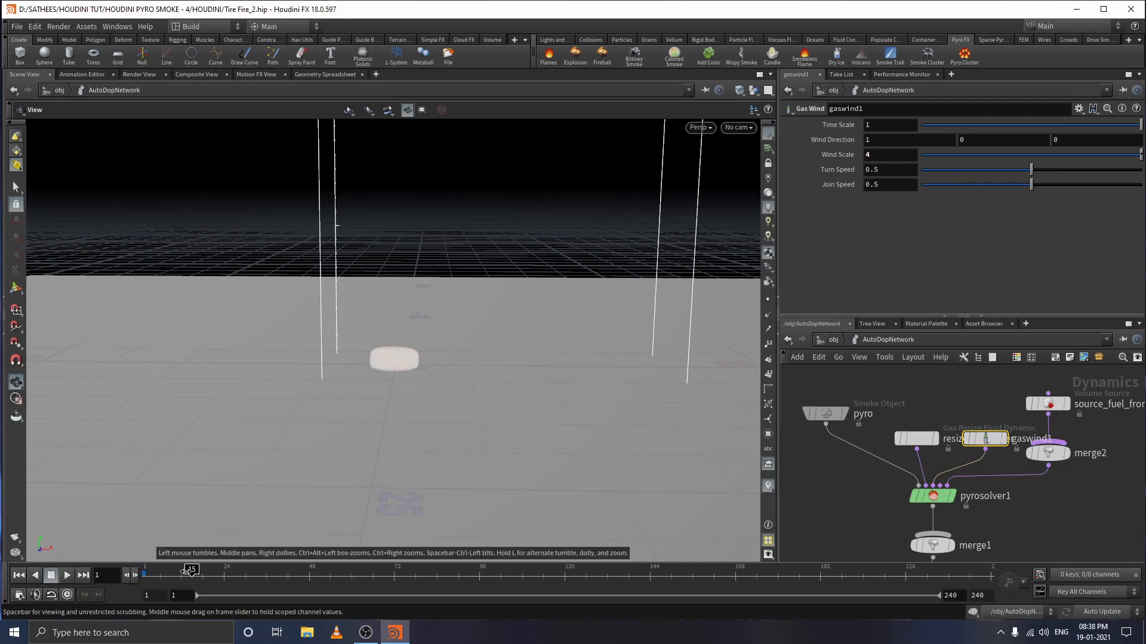
# - Play the simulation to test the wind, orbit around the smoke and scrub through the cached frames, stopping at frame 36
pyautogui.click(67, 575)
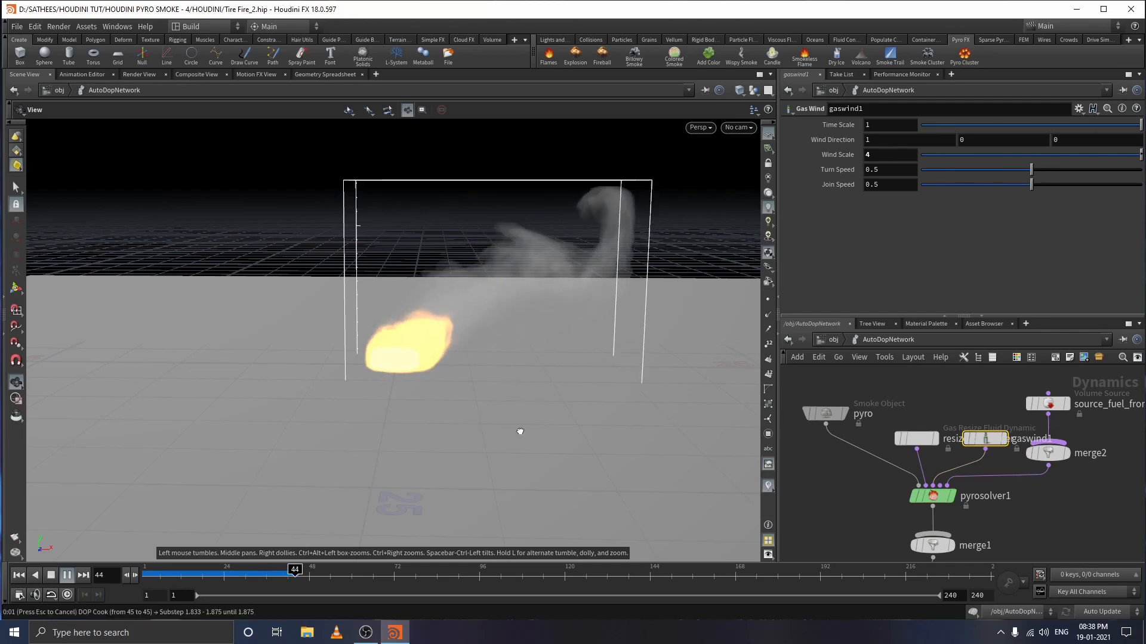
pyautogui.moveTo(520, 431); pyautogui.dragTo(518, 411)
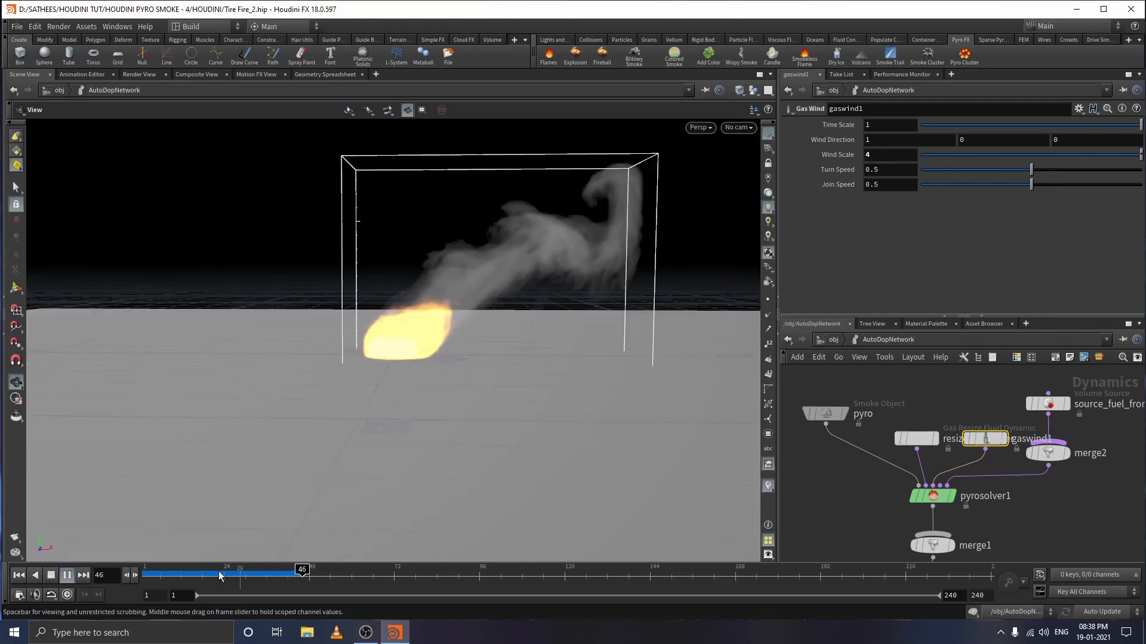
pyautogui.moveTo(221, 574); pyautogui.dragTo(128, 570)
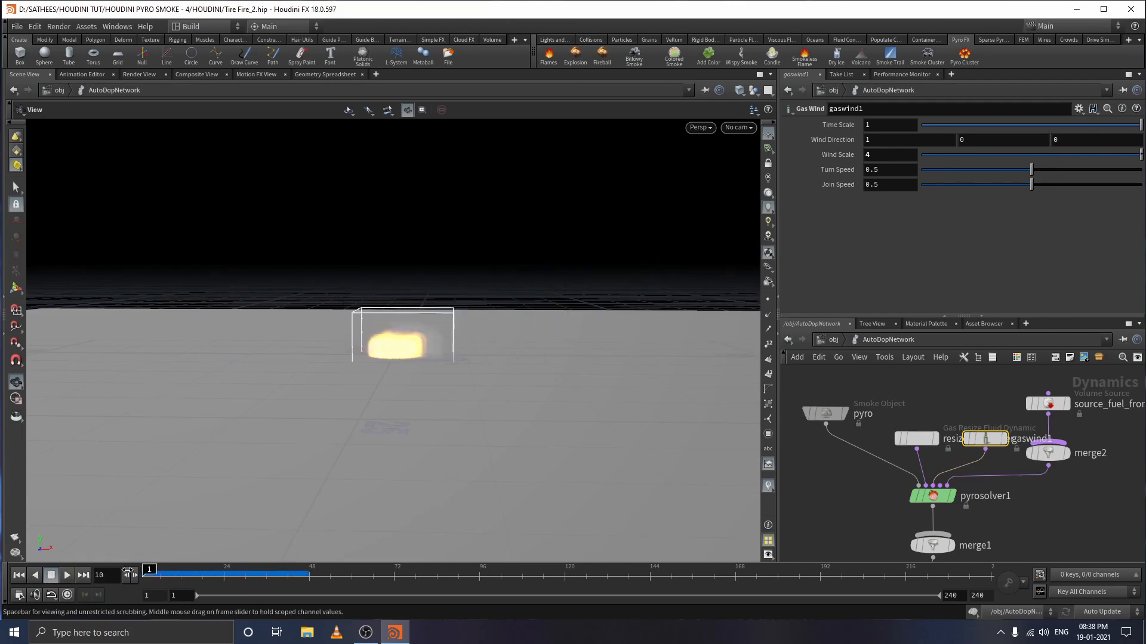
pyautogui.click(52, 576)
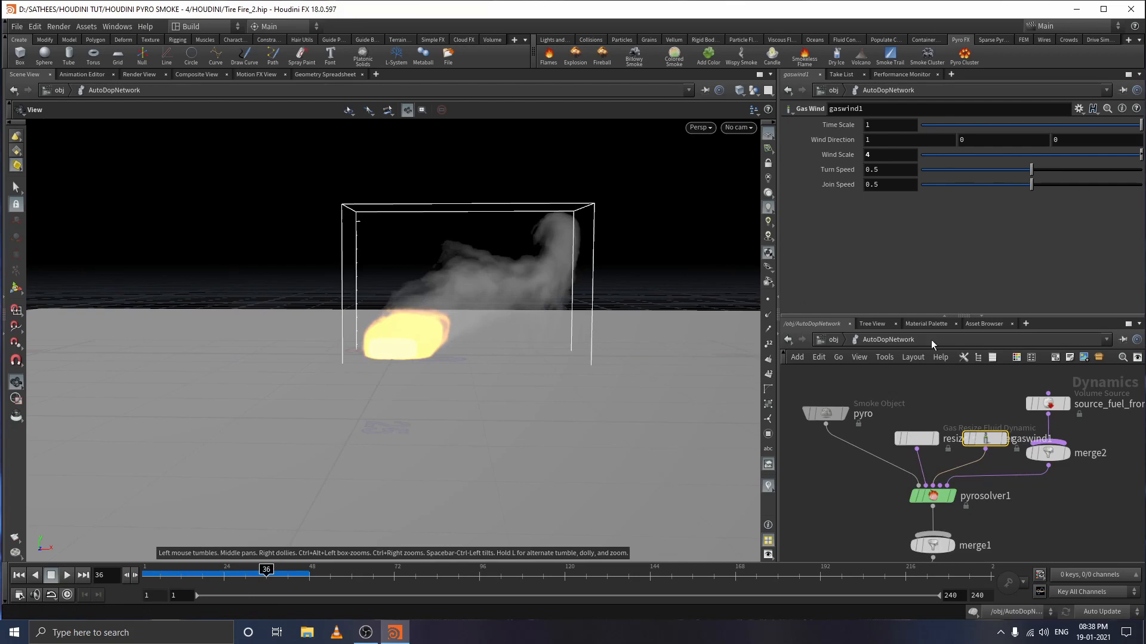
# - Examine the inside of the source_fuel_from_tire node, return to AutoDopNetwork and review the node's volume source settings
pyautogui.scroll(-2, 953, 457)
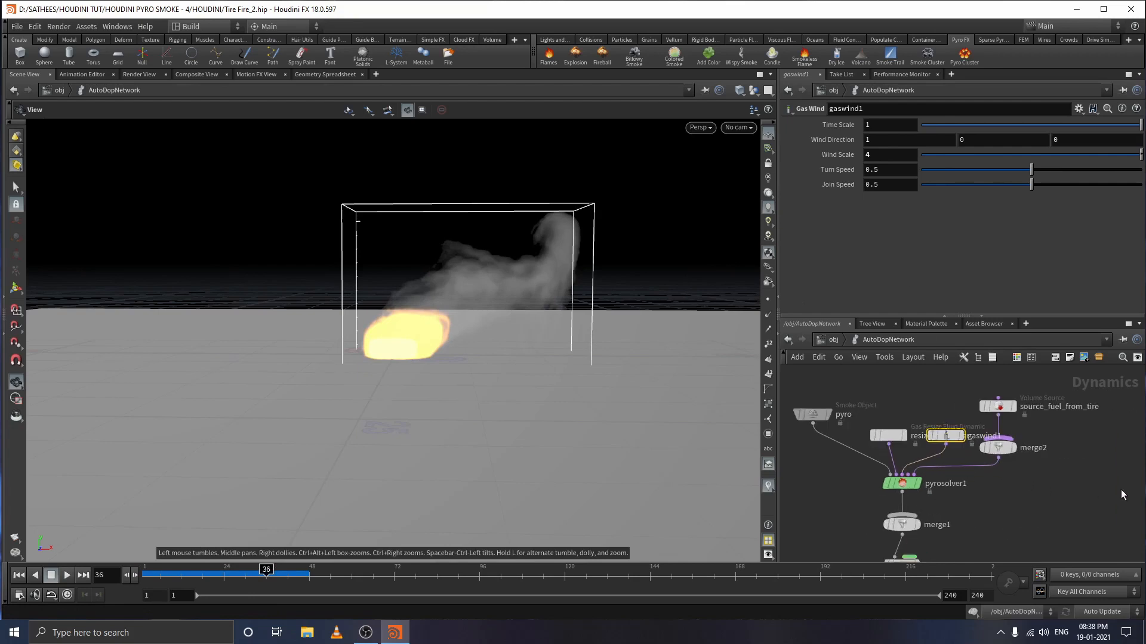
pyautogui.scroll(1, 1114, 488)
pyautogui.moveTo(1088, 482); pyautogui.dragTo(1042, 521, button='middle')
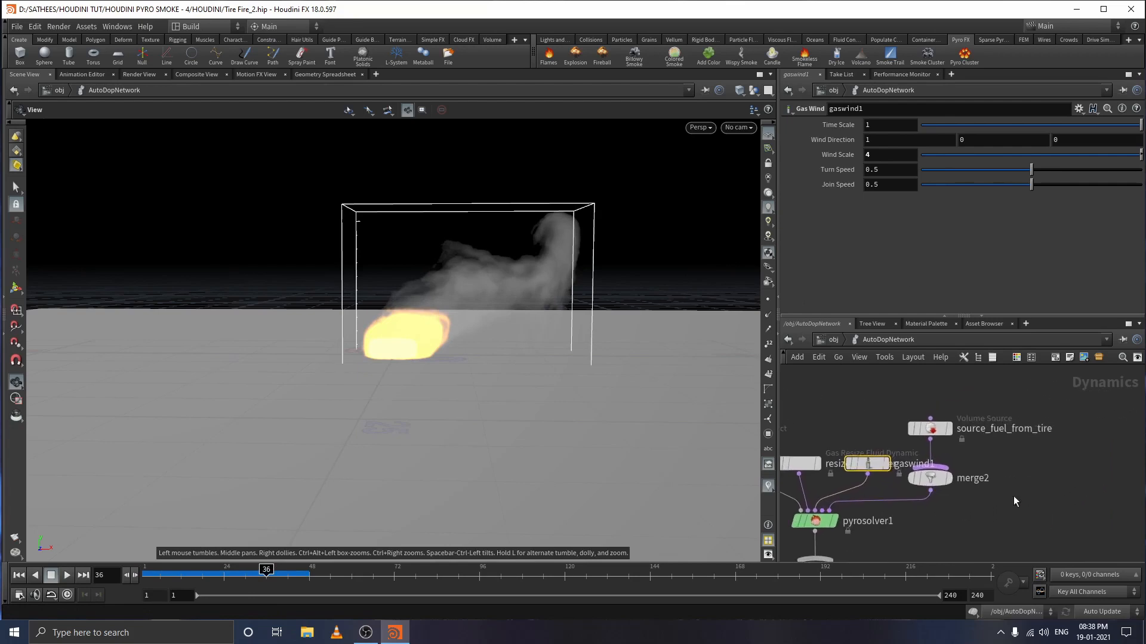
pyautogui.click(932, 430)
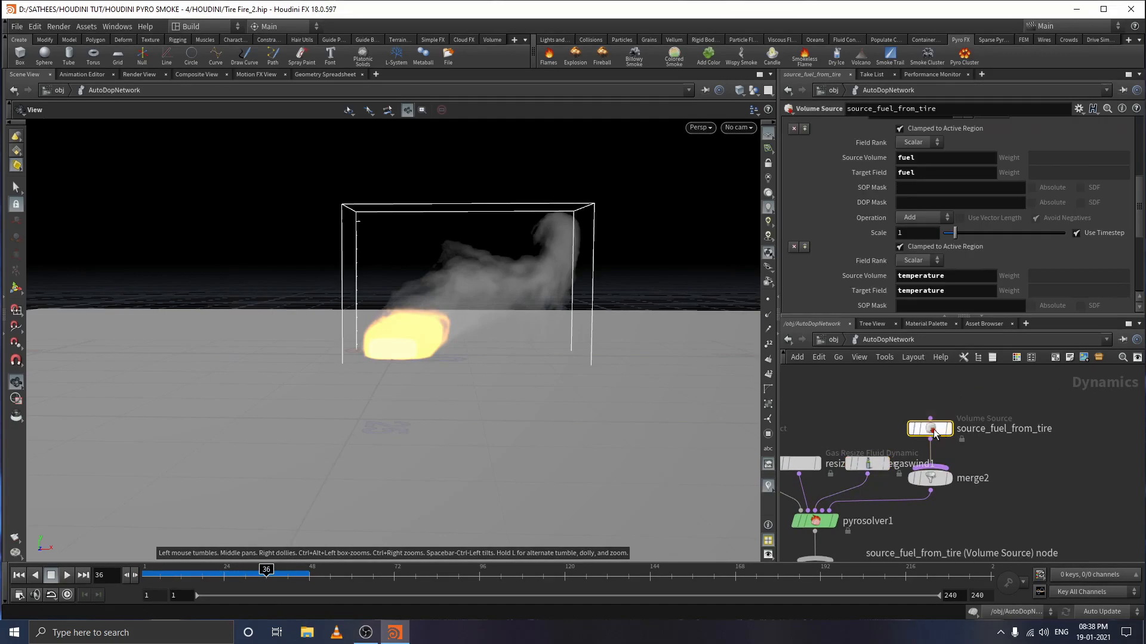
pyautogui.doubleClick(932, 429)
pyautogui.scroll(3, 864, 466)
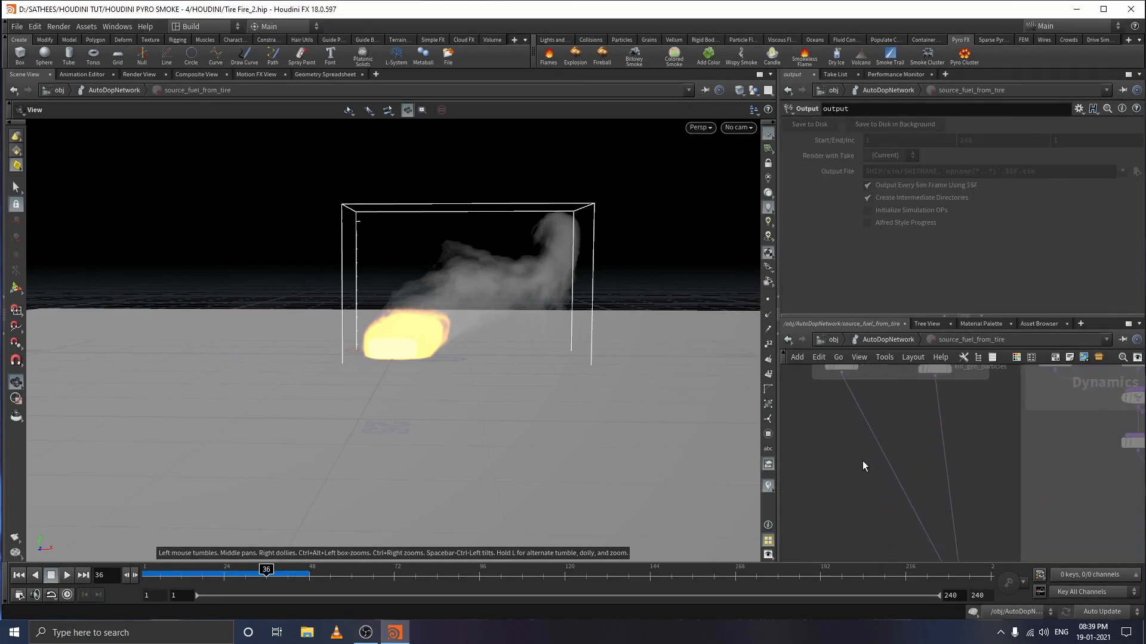
pyautogui.moveTo(887, 460); pyautogui.dragTo(853, 515, button='middle')
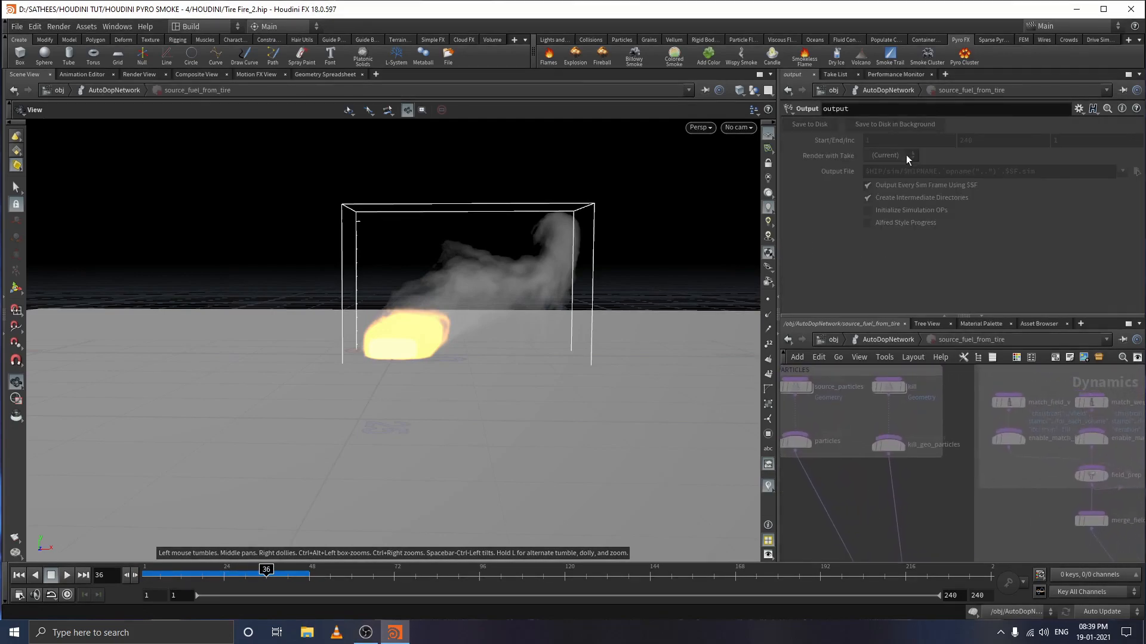
pyautogui.click(899, 92)
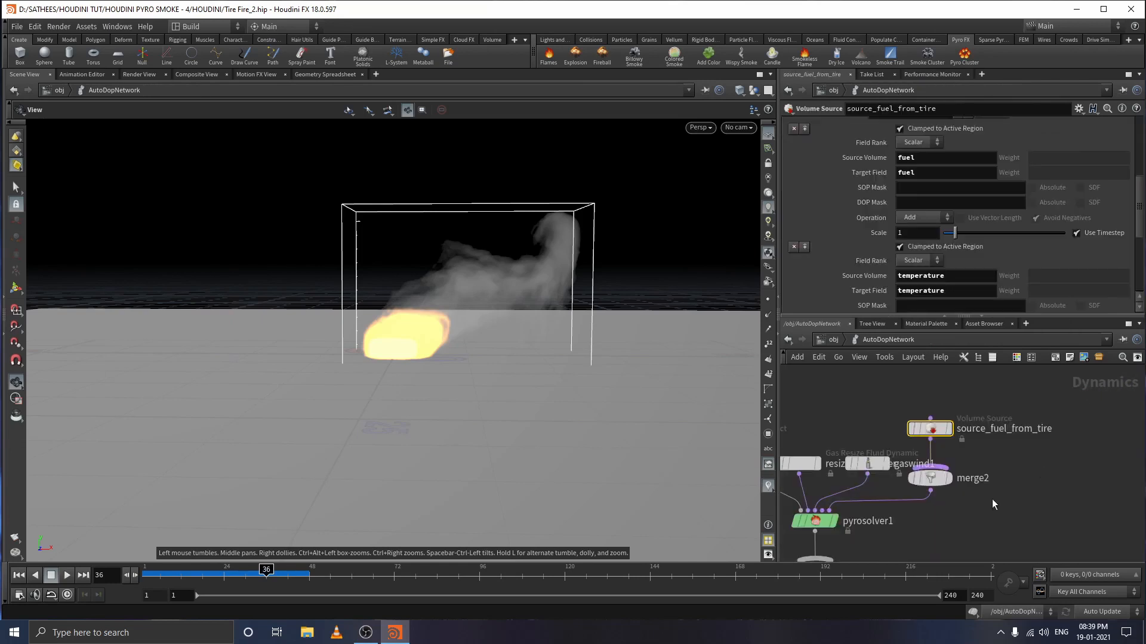
pyautogui.scroll(5, 943, 155)
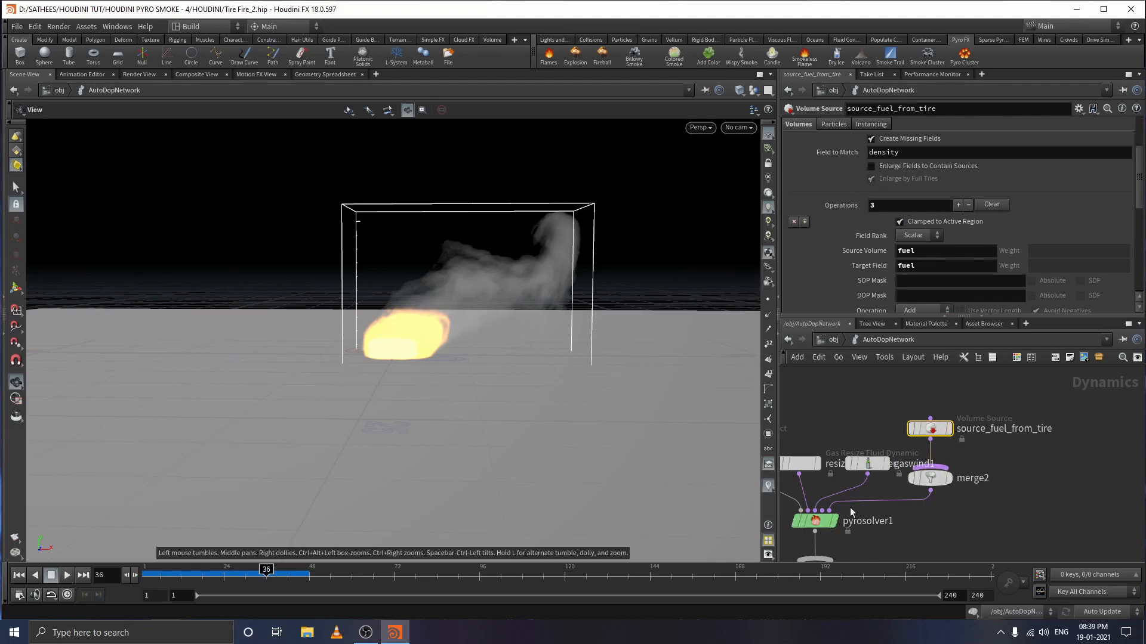
# - Move resize_container further away from gaswind1 in the network so their labels do not overlap
pyautogui.scroll(-3, 829, 517)
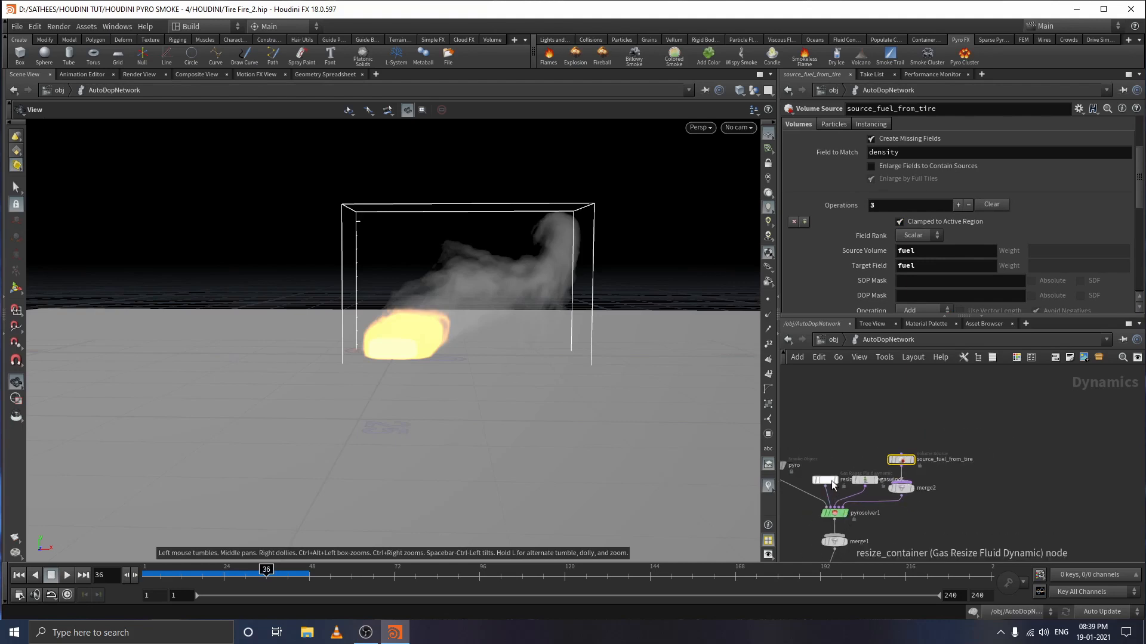
pyautogui.moveTo(826, 481); pyautogui.dragTo(809, 476)
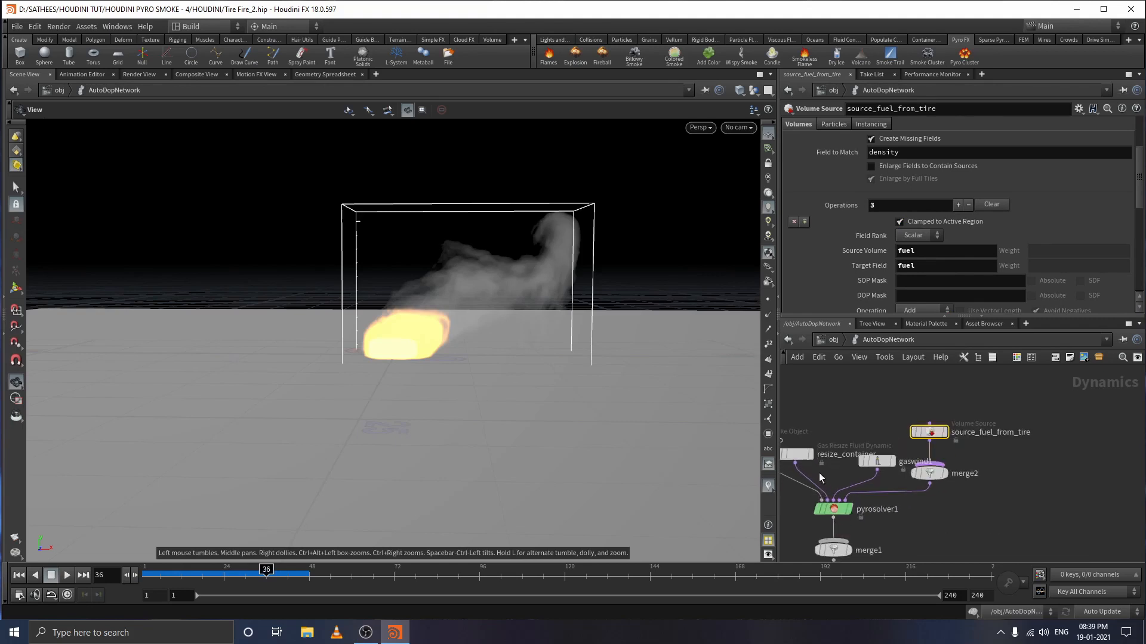
pyautogui.scroll(2, 916, 482)
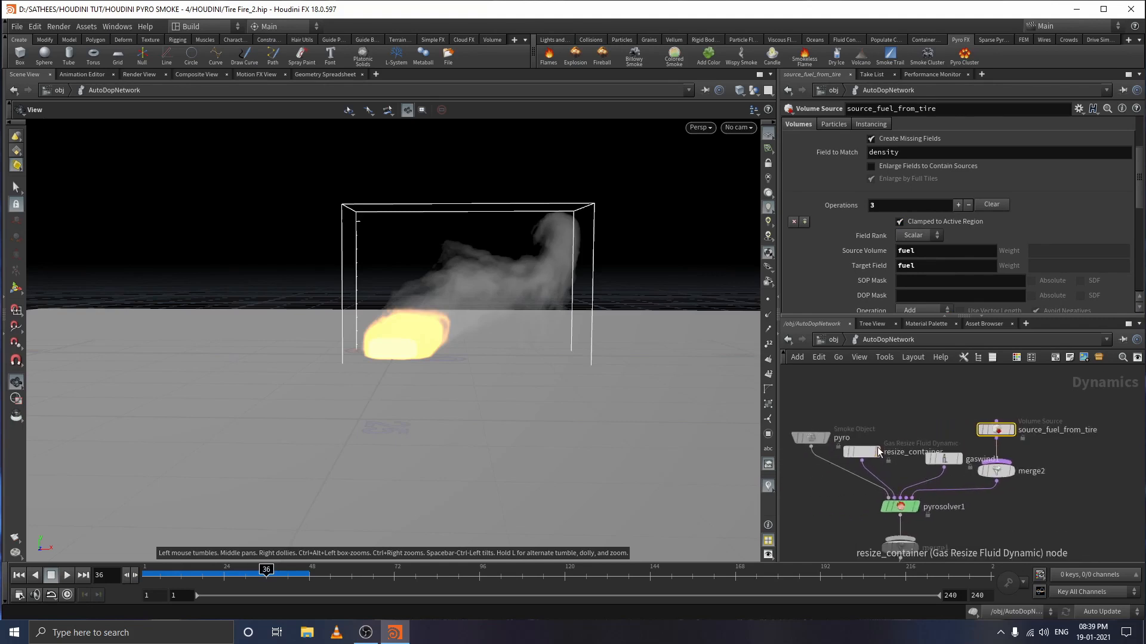
# - Turn off maximum-bounds clamping on resize_container, then turn it back on
pyautogui.click(861, 454)
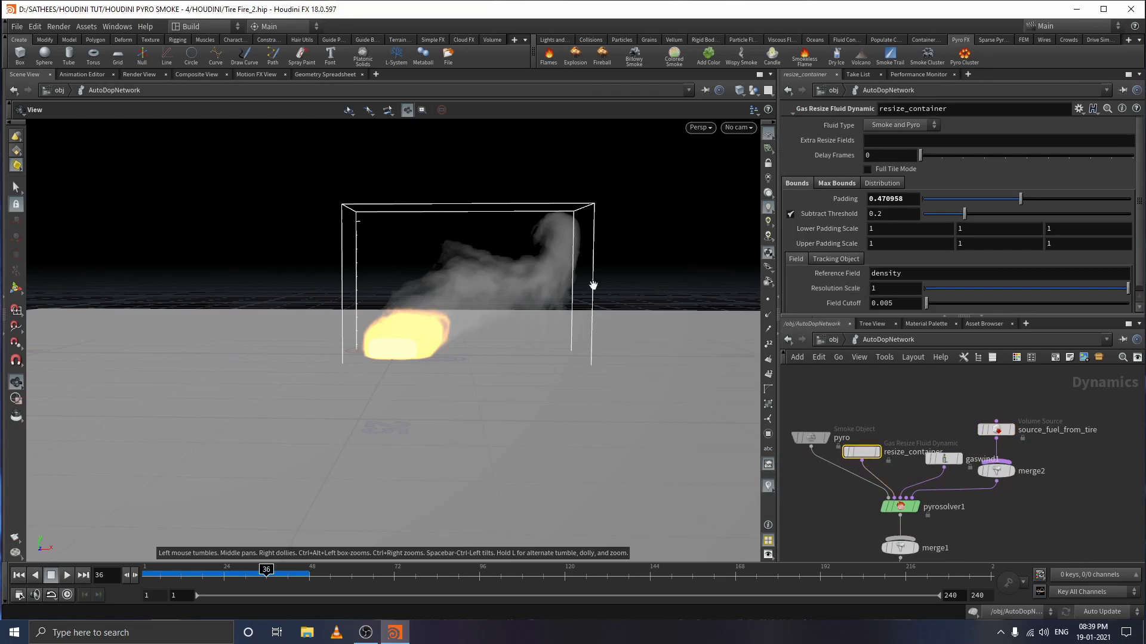
pyautogui.click(835, 183)
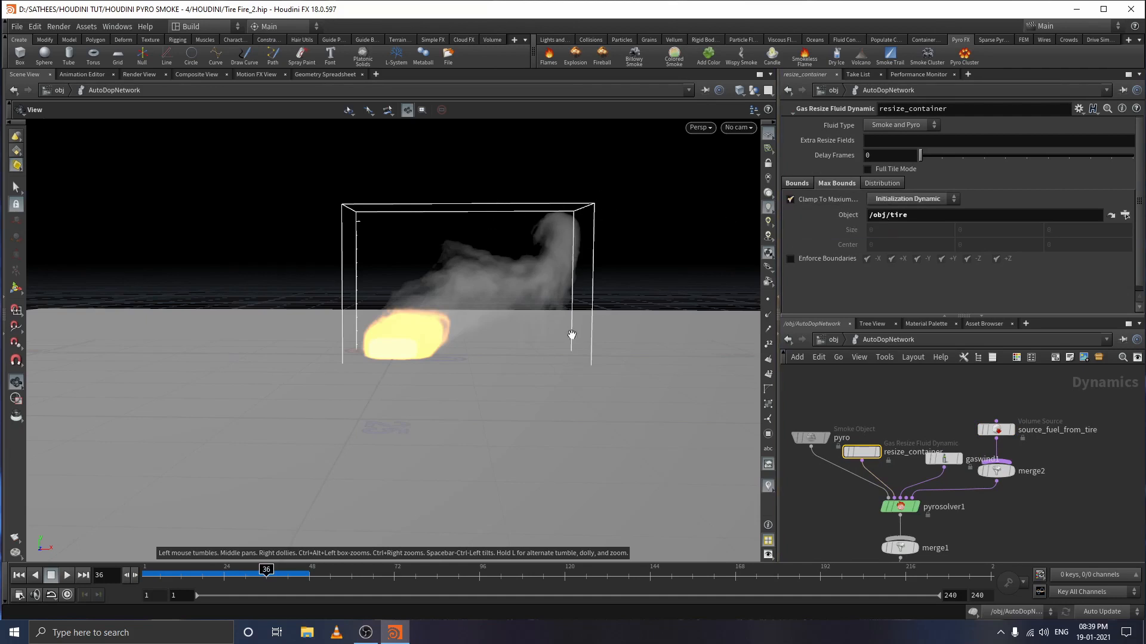
pyautogui.click(792, 199)
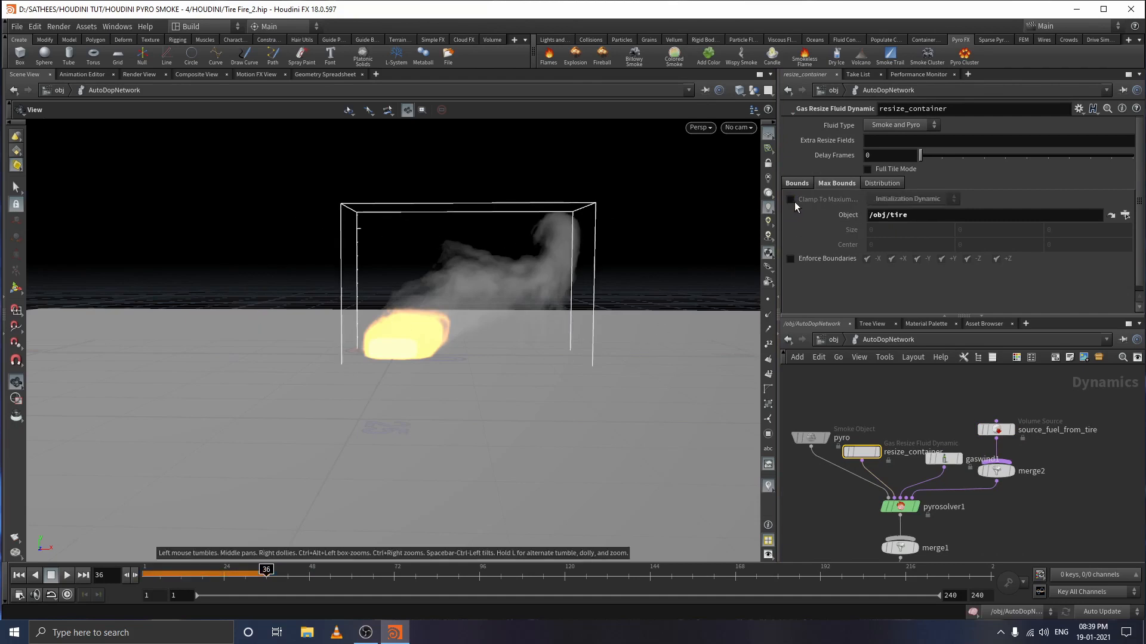
pyautogui.click(791, 199)
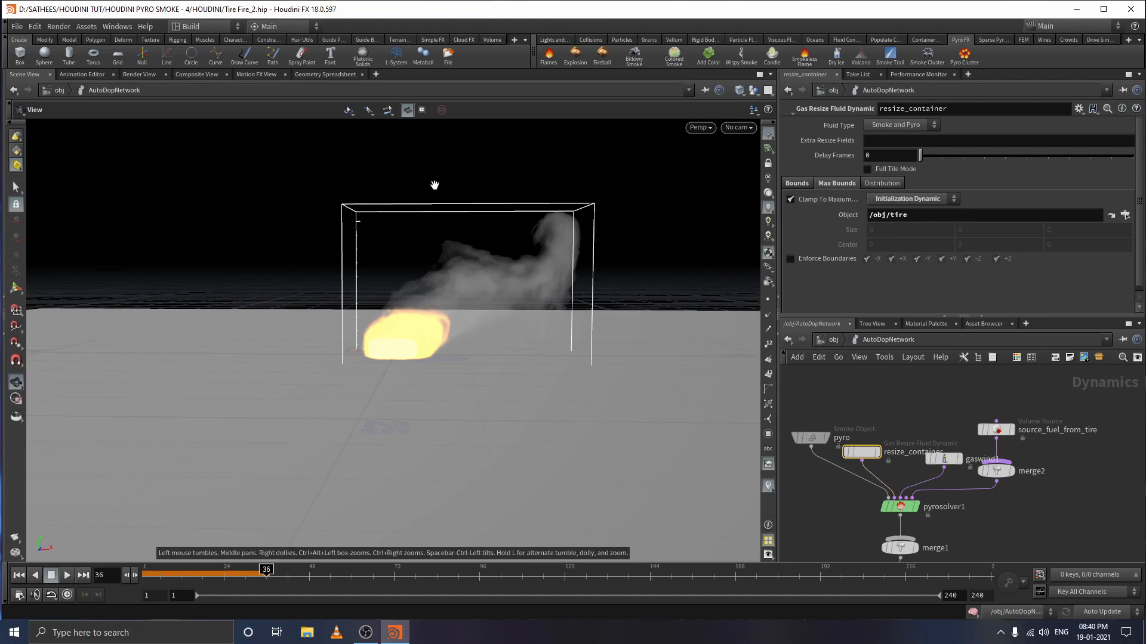
# - Go up to the obj level and resimulate the wind-blown tire fire along the timeline
pyautogui.click(831, 90)
pyautogui.scroll(3, 979, 501)
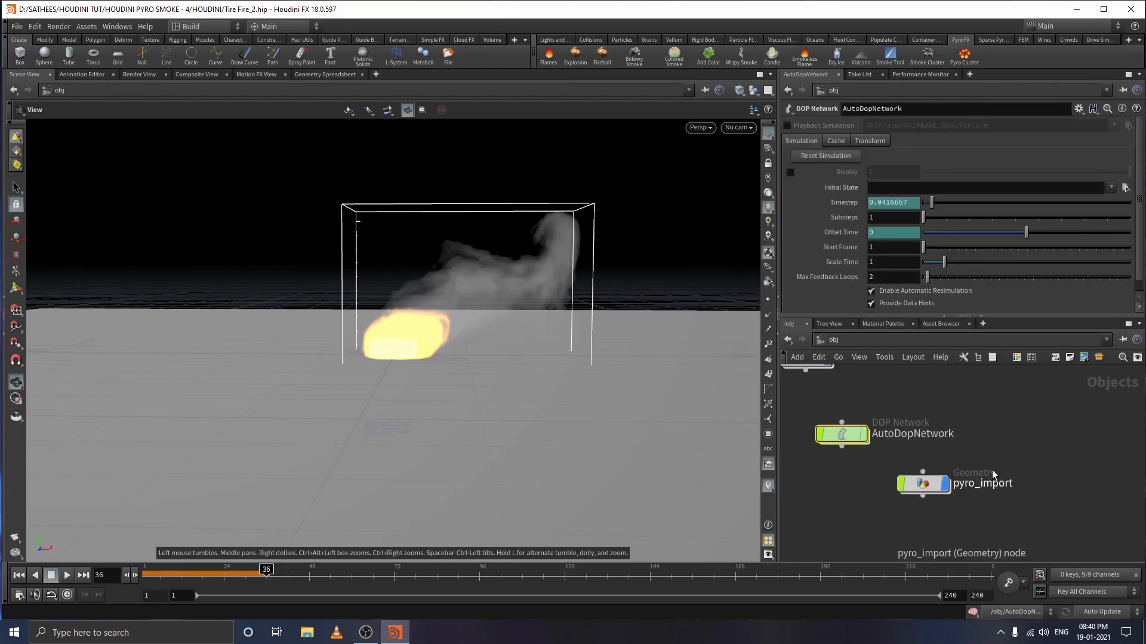
pyautogui.scroll(-1, 962, 452)
pyautogui.scroll(2, 977, 471)
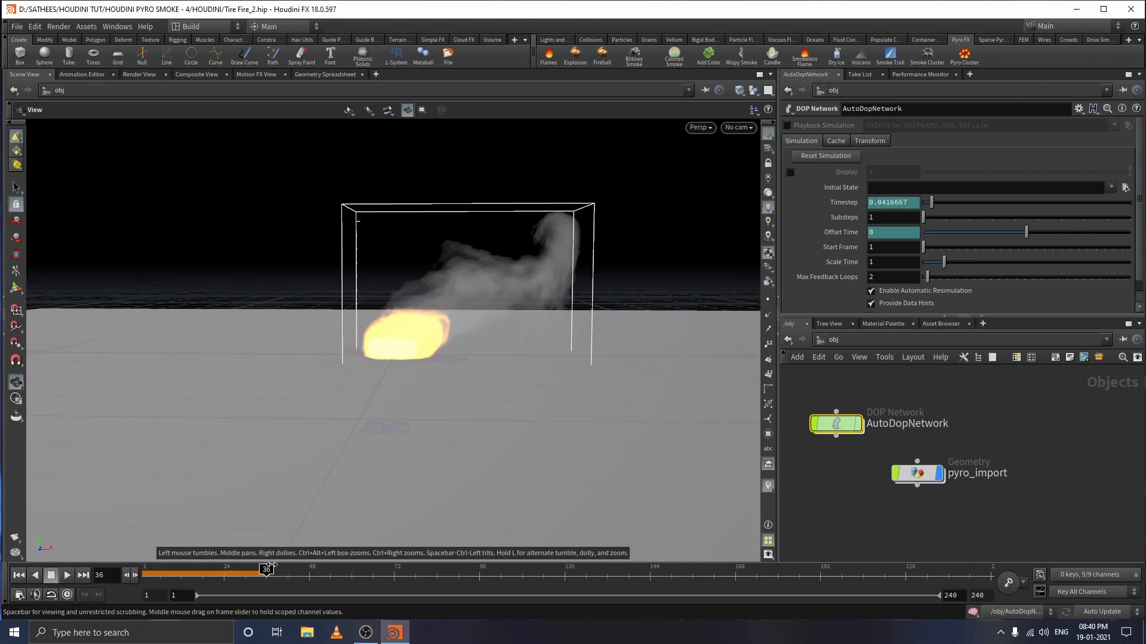
pyautogui.moveTo(267, 571)
pyautogui.mouseDown()
pyautogui.moveTo(146, 578)
pyautogui.moveTo(274, 582)
pyautogui.mouseUp()
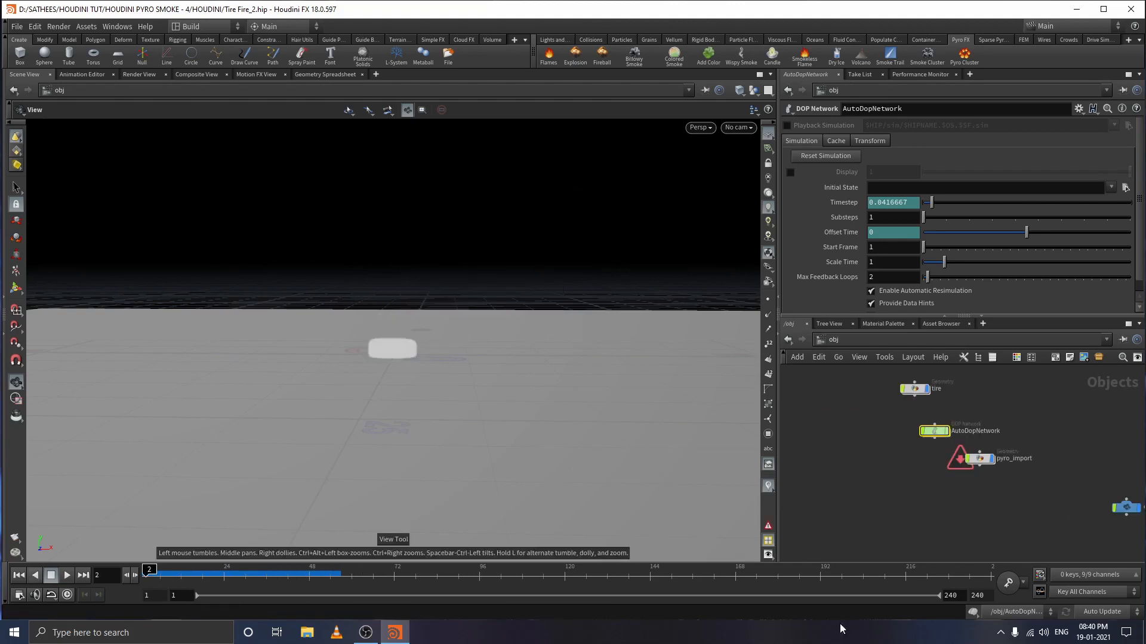
# - Disable the dynamics simulation and scrub the cached fire to frame 48
pyautogui.click(973, 612)
pyautogui.moveTo(336, 574); pyautogui.dragTo(309, 568)
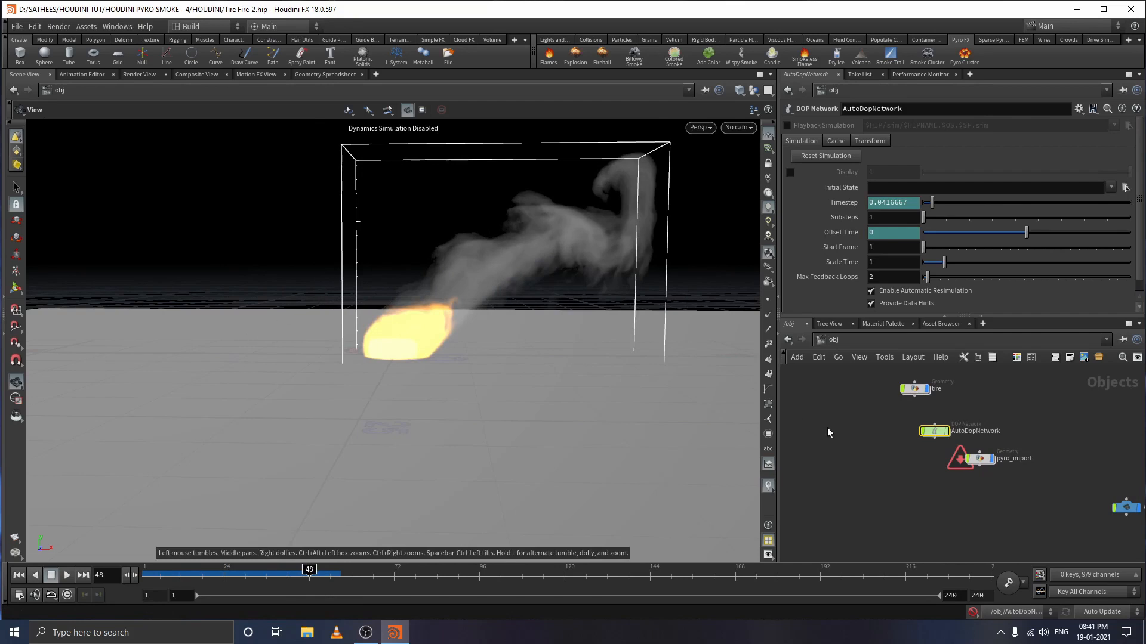
pyautogui.scroll(2, 1034, 486)
pyautogui.scroll(-3, 1034, 486)
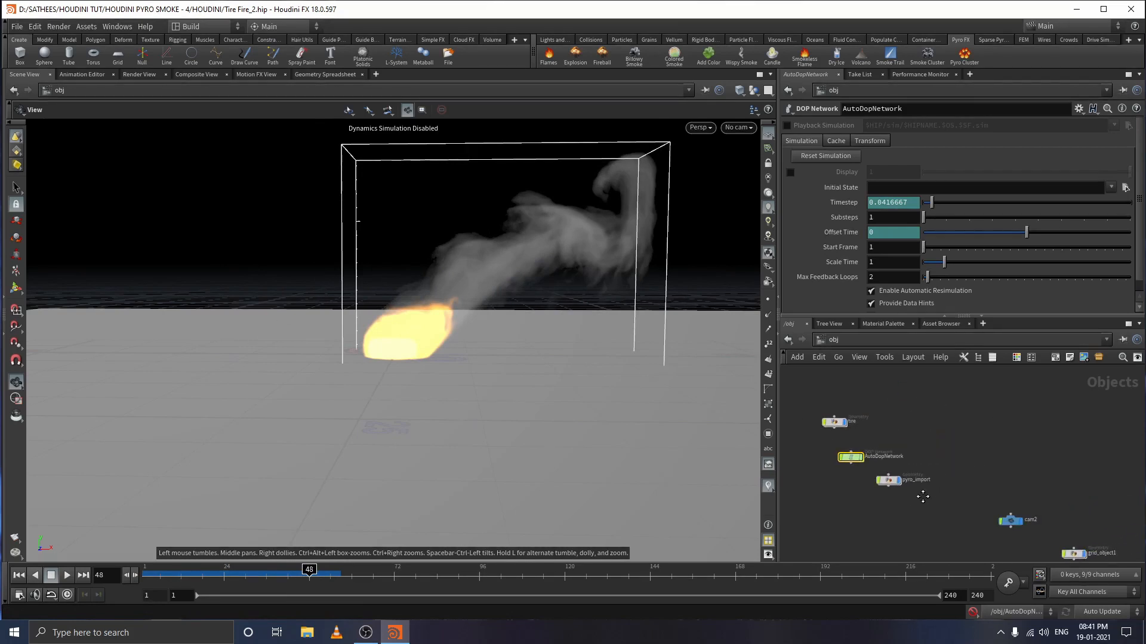
# - Open the network inside the pyro_import geometry object
pyautogui.scroll(3, 925, 522)
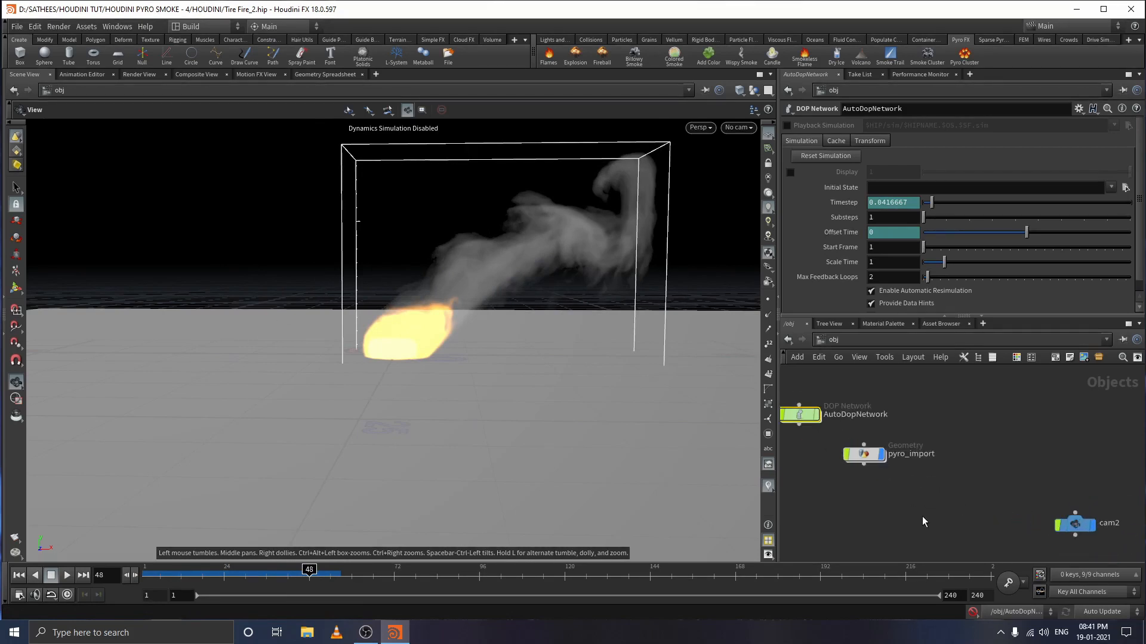
pyautogui.moveTo(868, 484); pyautogui.dragTo(928, 496, button='middle')
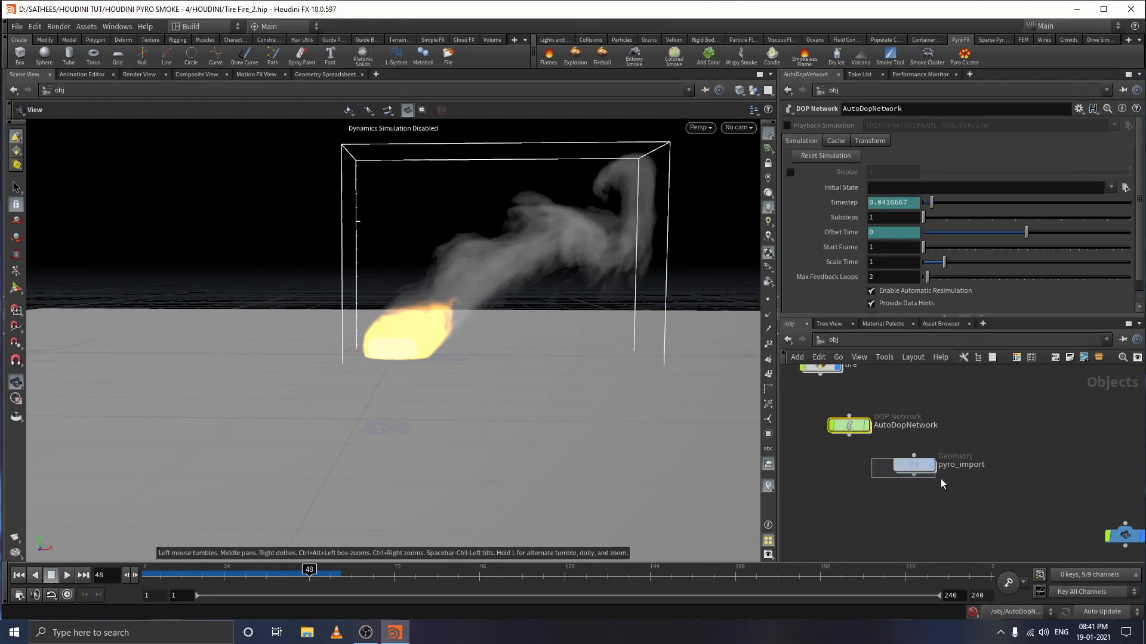
pyautogui.click(918, 467)
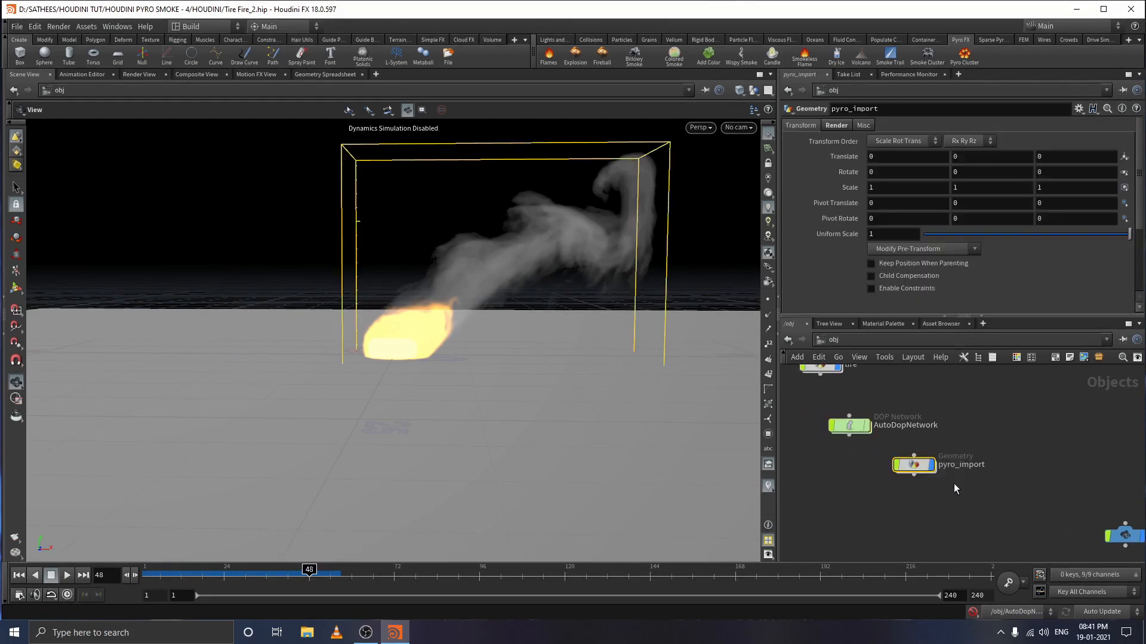
pyautogui.doubleClick(918, 466)
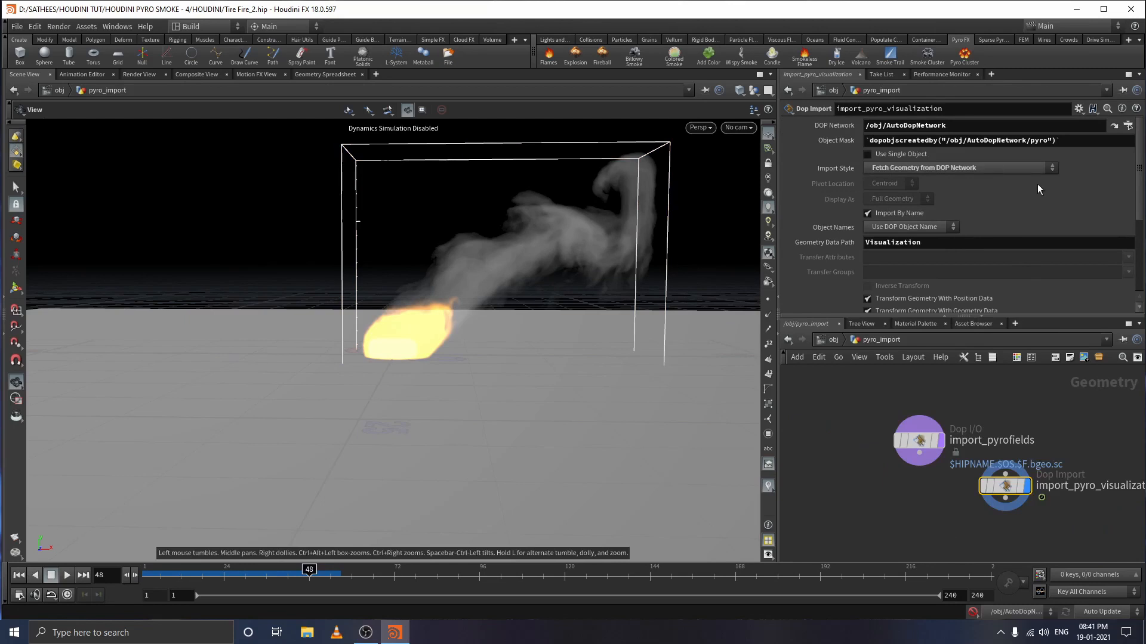
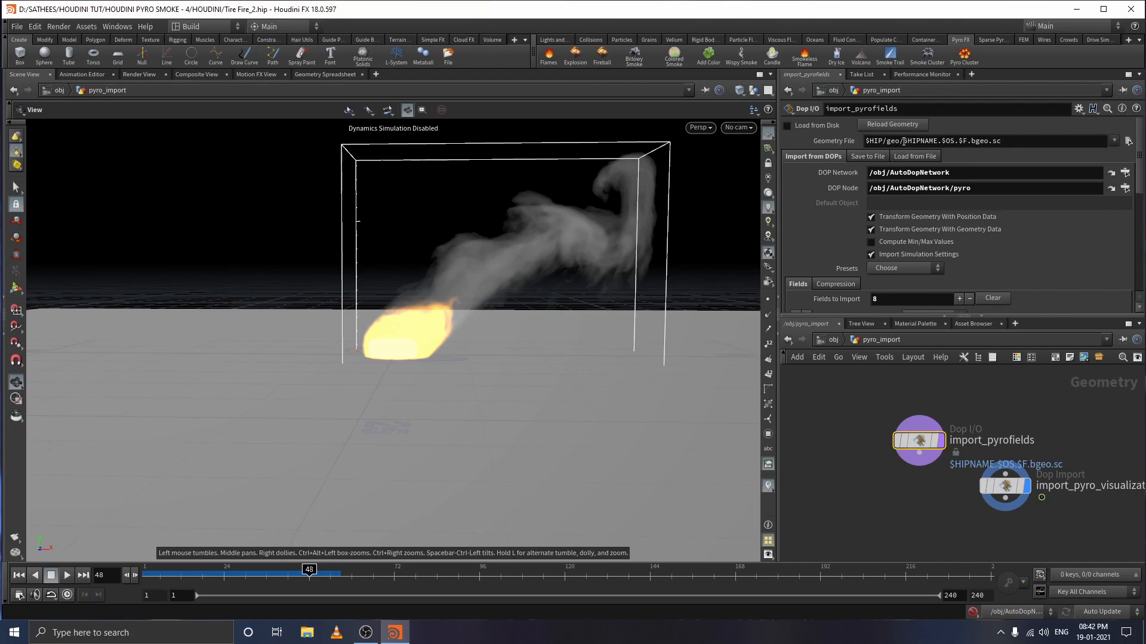
# - Set the Geometry File of import_pyrofields to the saved sequence $HIP/geo/smokefire.$F.bgeo.sc
pyautogui.moveTo(904, 142); pyautogui.dragTo(954, 142)
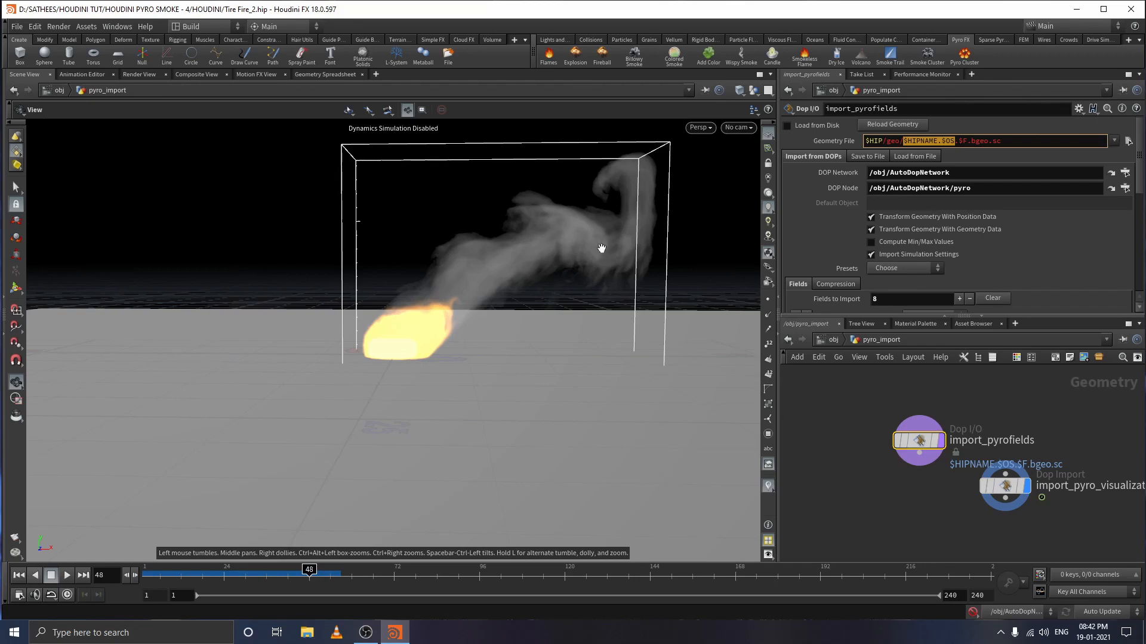
pyautogui.click(1007, 240)
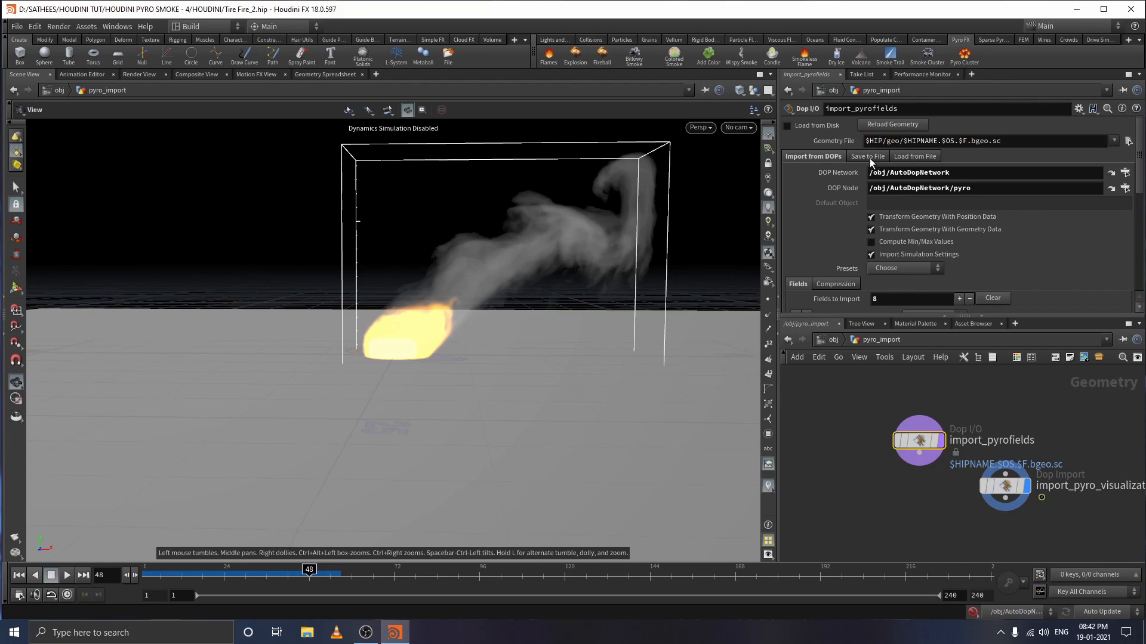
pyautogui.click(1127, 141)
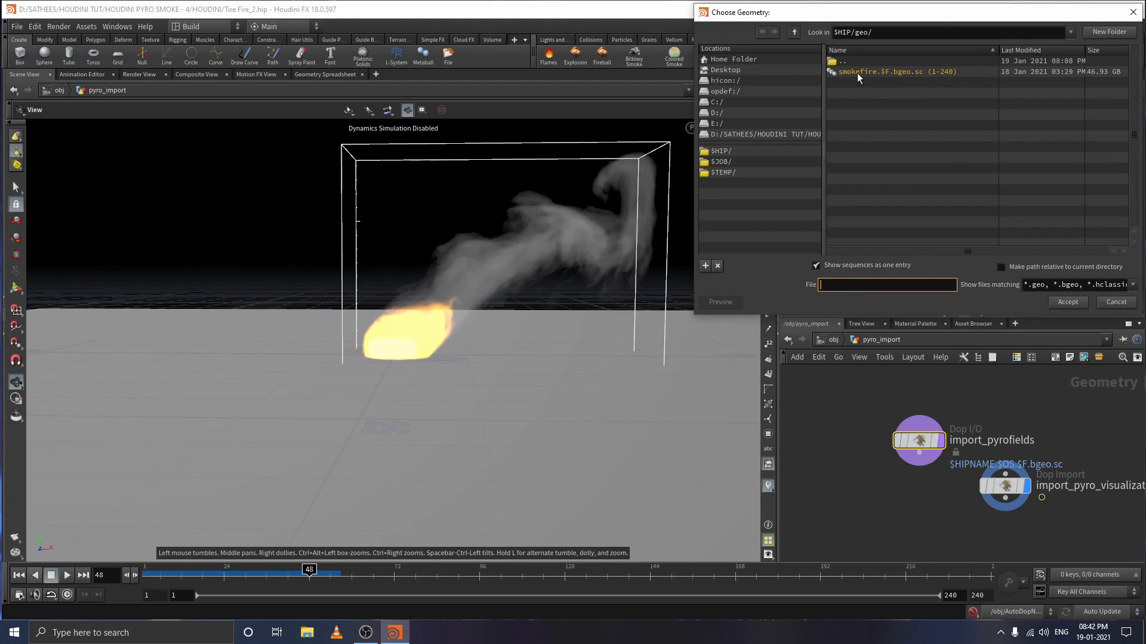
pyautogui.click(886, 72)
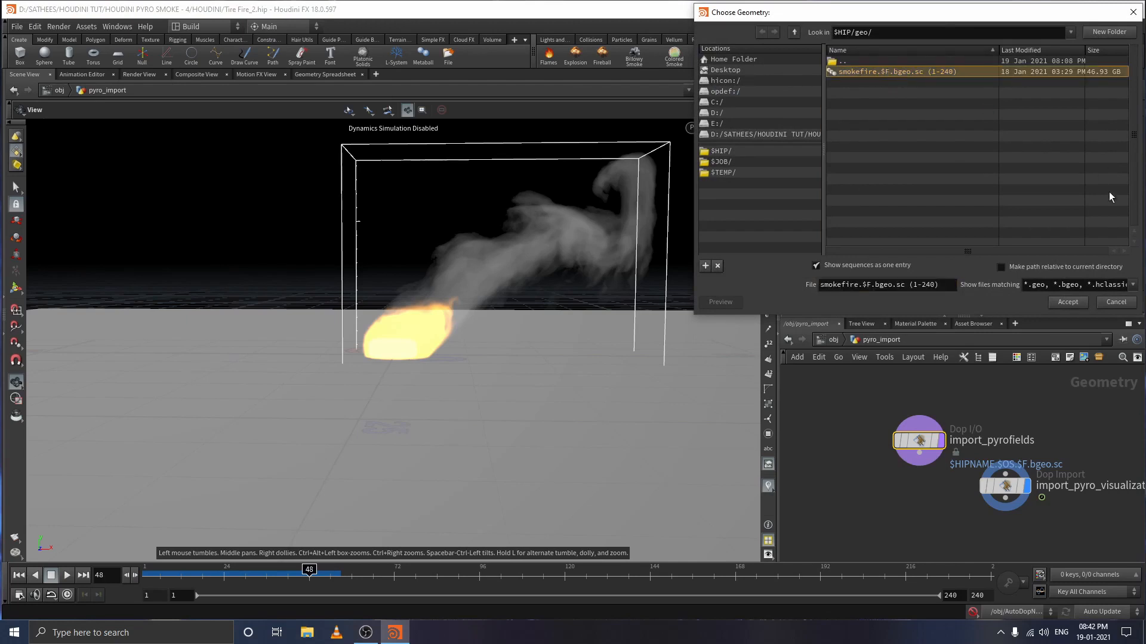
pyautogui.click(1064, 305)
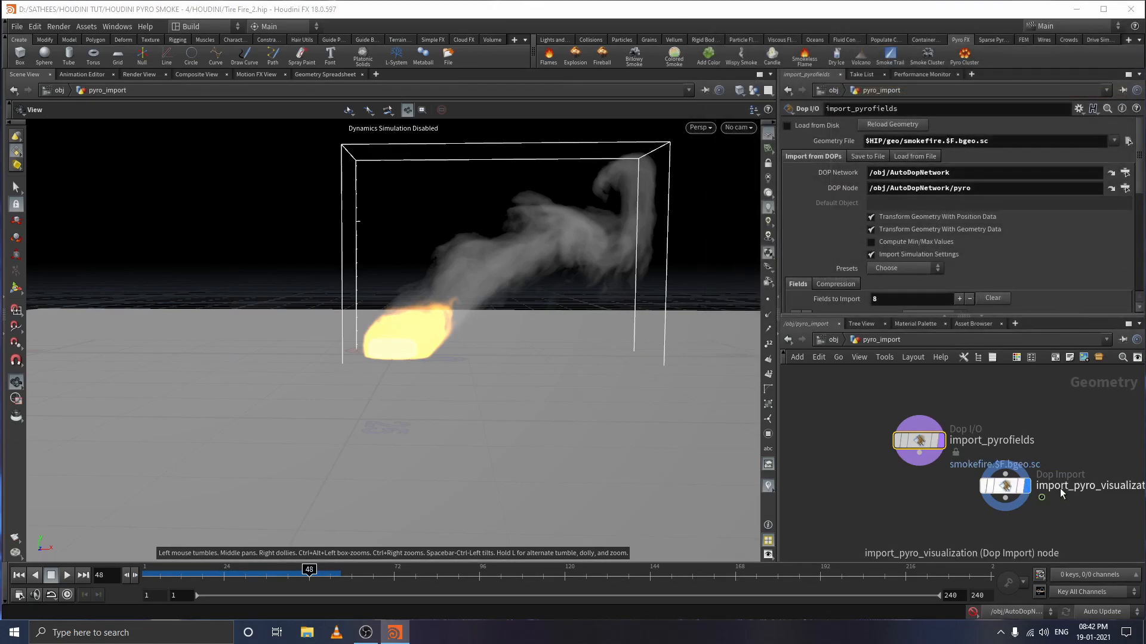
# - Display import_pyrofields instead of import_pyro_visualization and scrub the smoke to frame 47
pyautogui.click(995, 487)
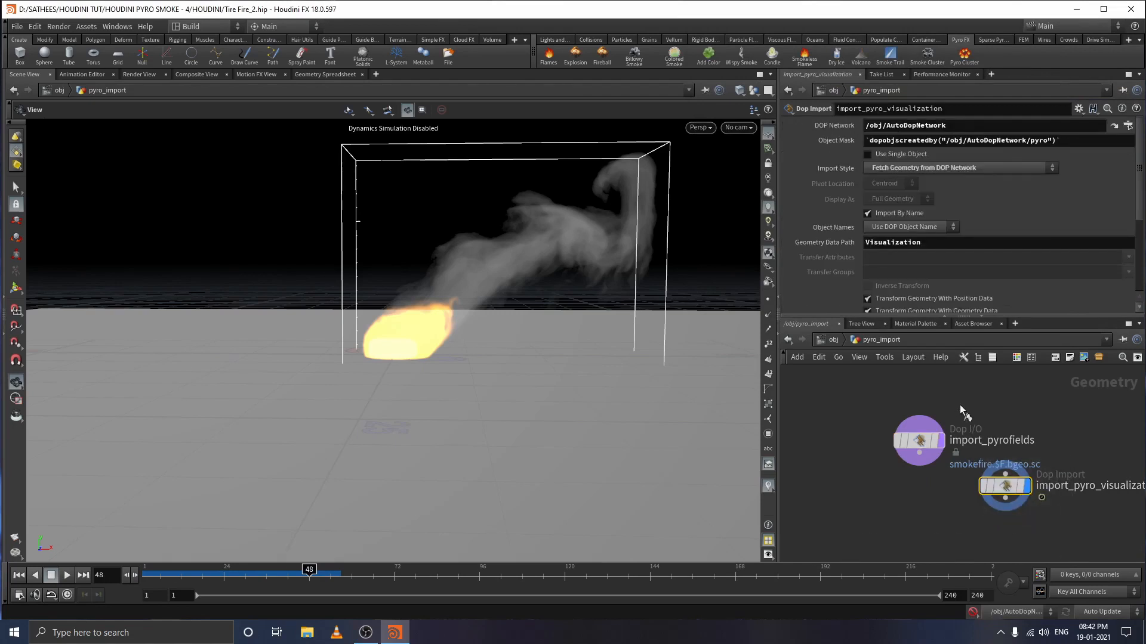
pyautogui.moveTo(961, 405); pyautogui.dragTo(878, 496)
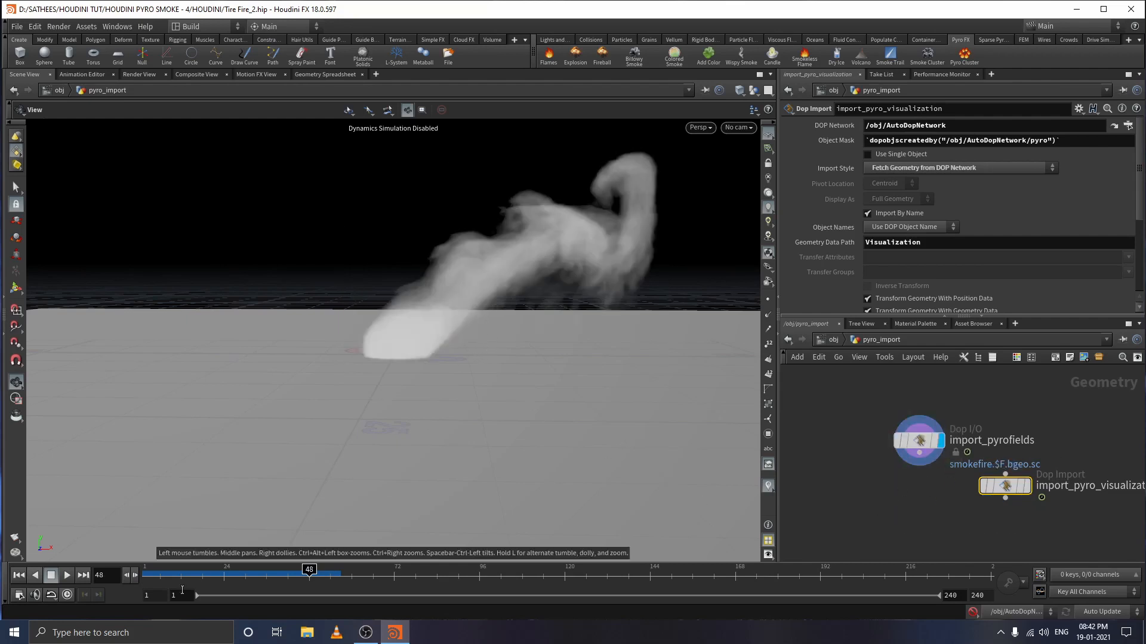
pyautogui.moveTo(213, 570); pyautogui.dragTo(305, 571)
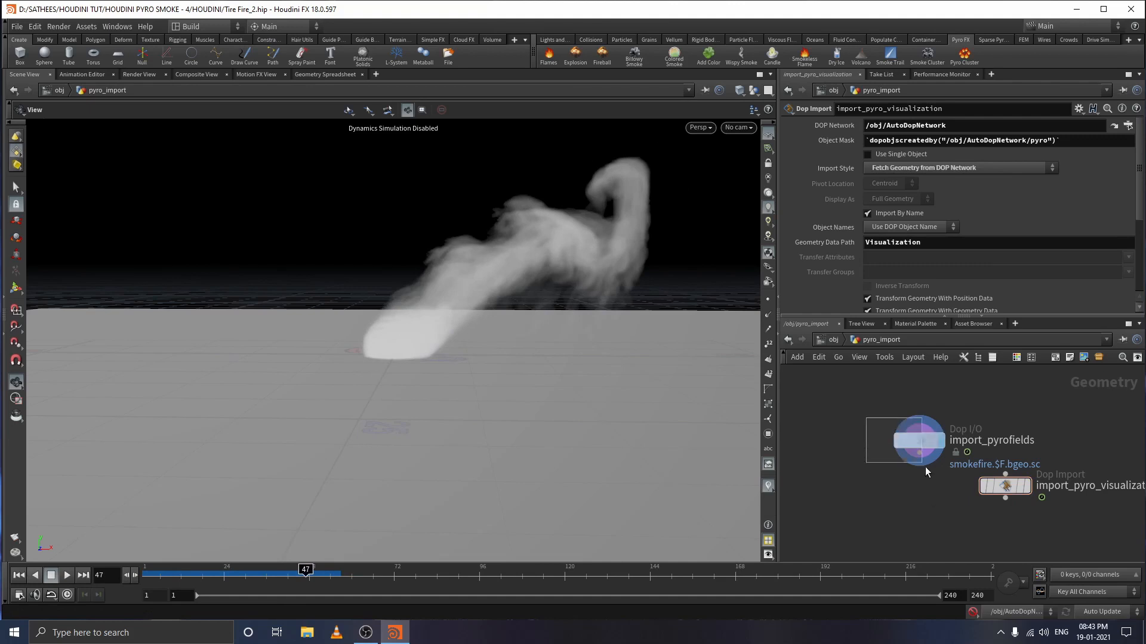
# - Enable Load from Disk on import_pyrofields and scrub the cached smoke between frames 40 and 51
pyautogui.click(919, 441)
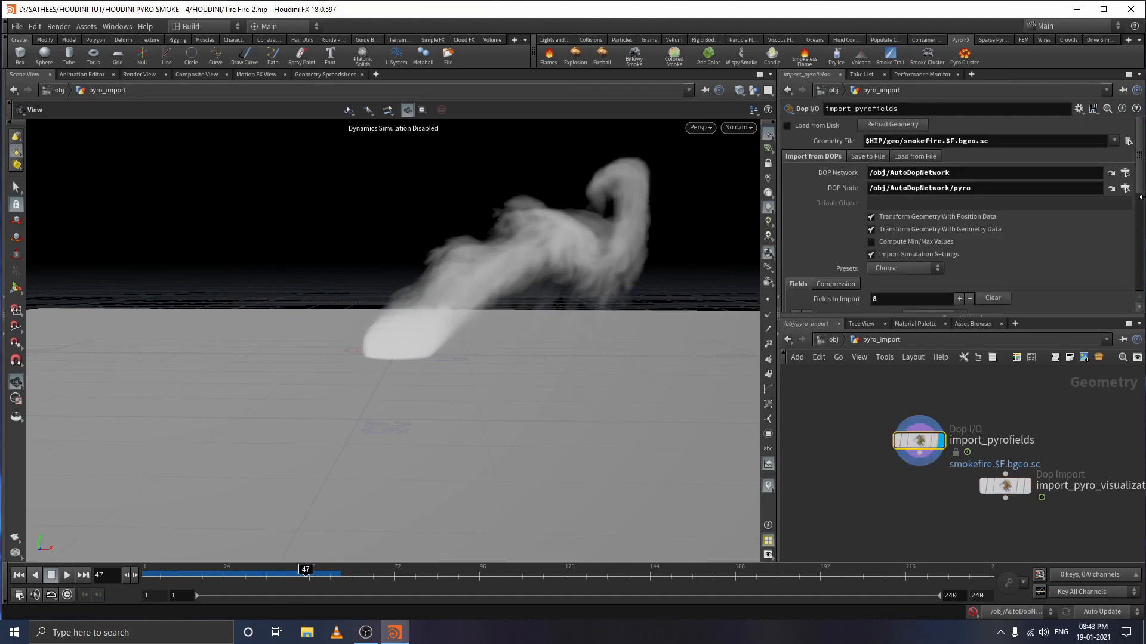
pyautogui.click(787, 125)
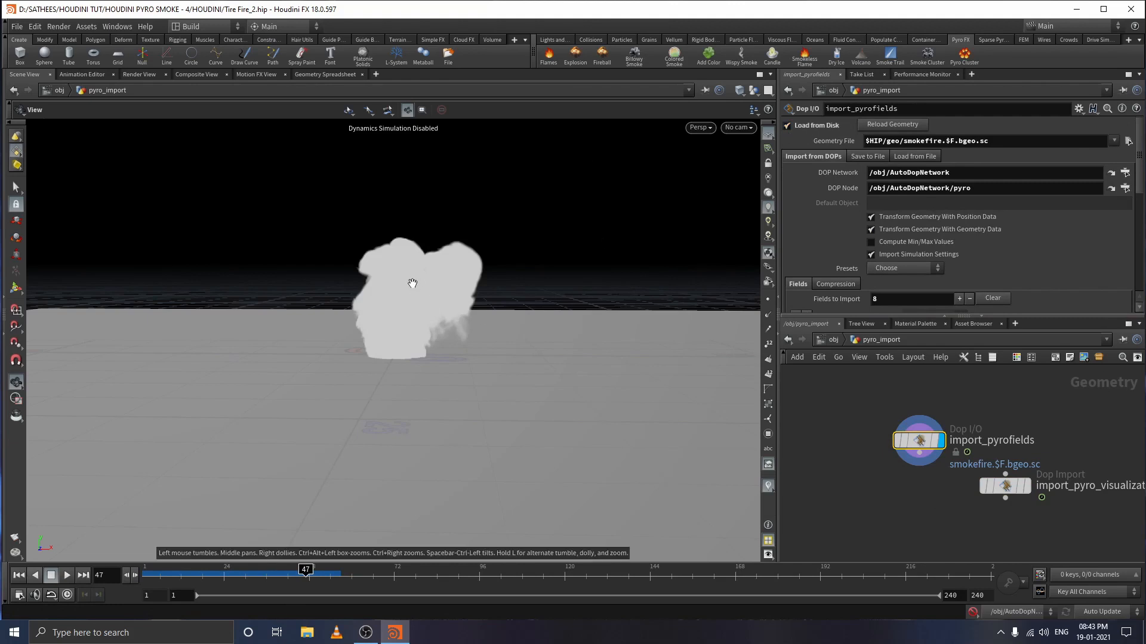
pyautogui.moveTo(306, 583); pyautogui.dragTo(280, 570)
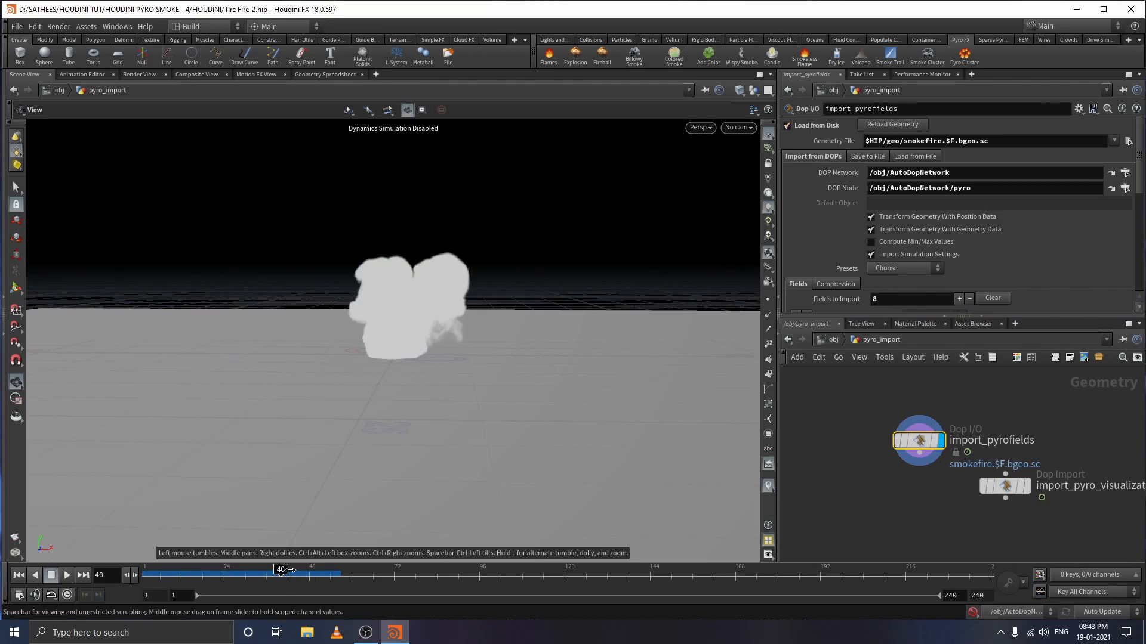
pyautogui.moveTo(288, 572); pyautogui.dragTo(320, 572)
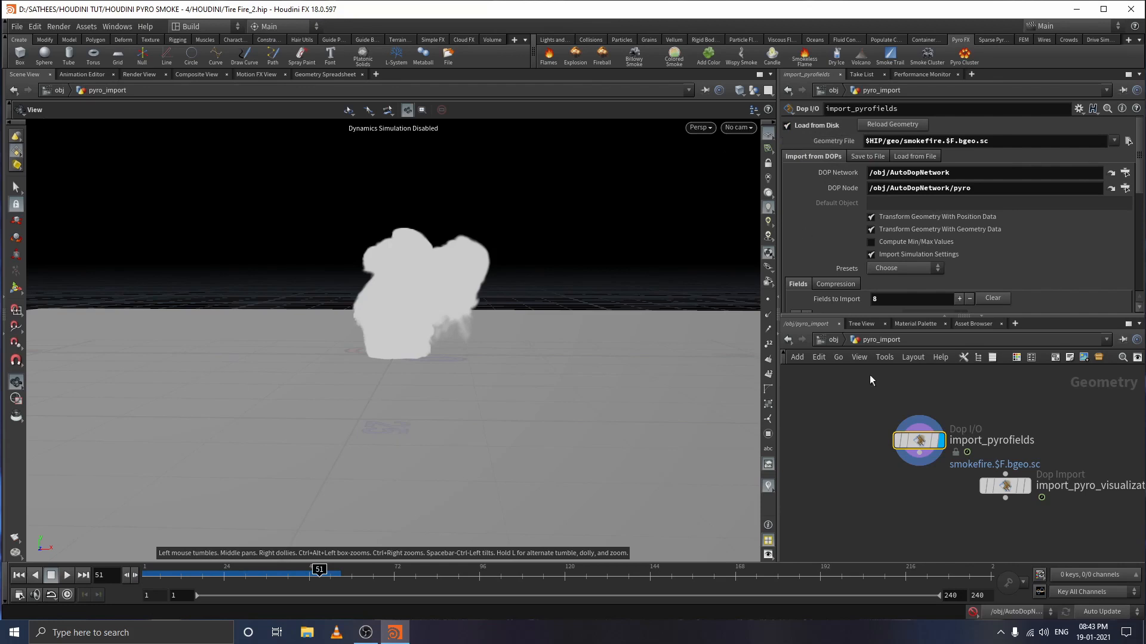
pyautogui.moveTo(1075, 474); pyautogui.dragTo(968, 517)
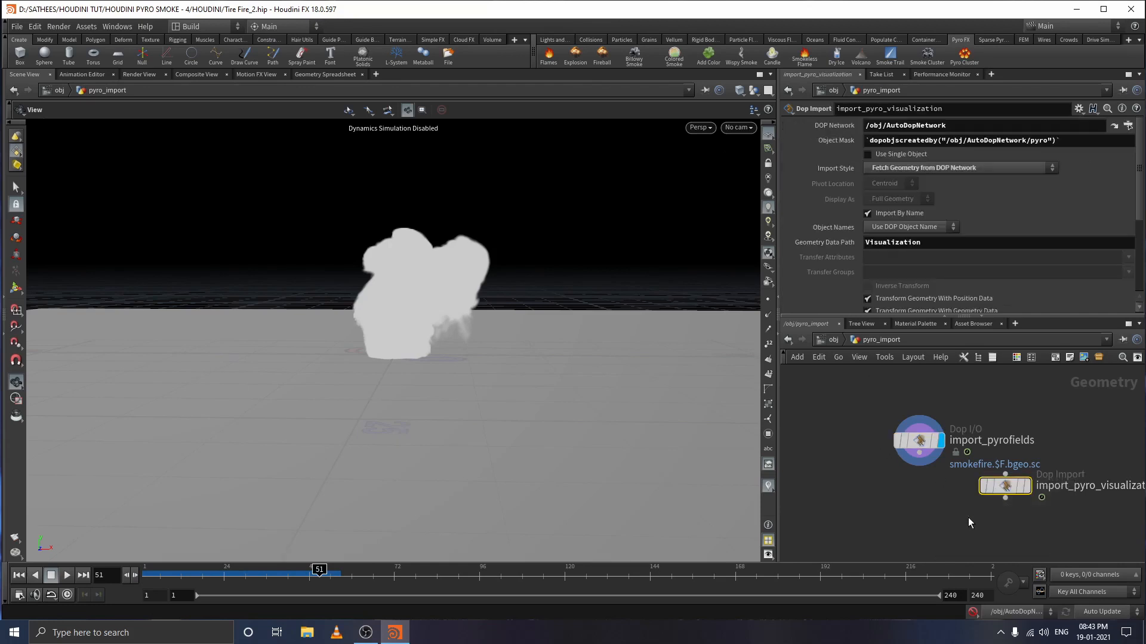
pyautogui.moveTo(950, 402); pyautogui.dragTo(899, 467)
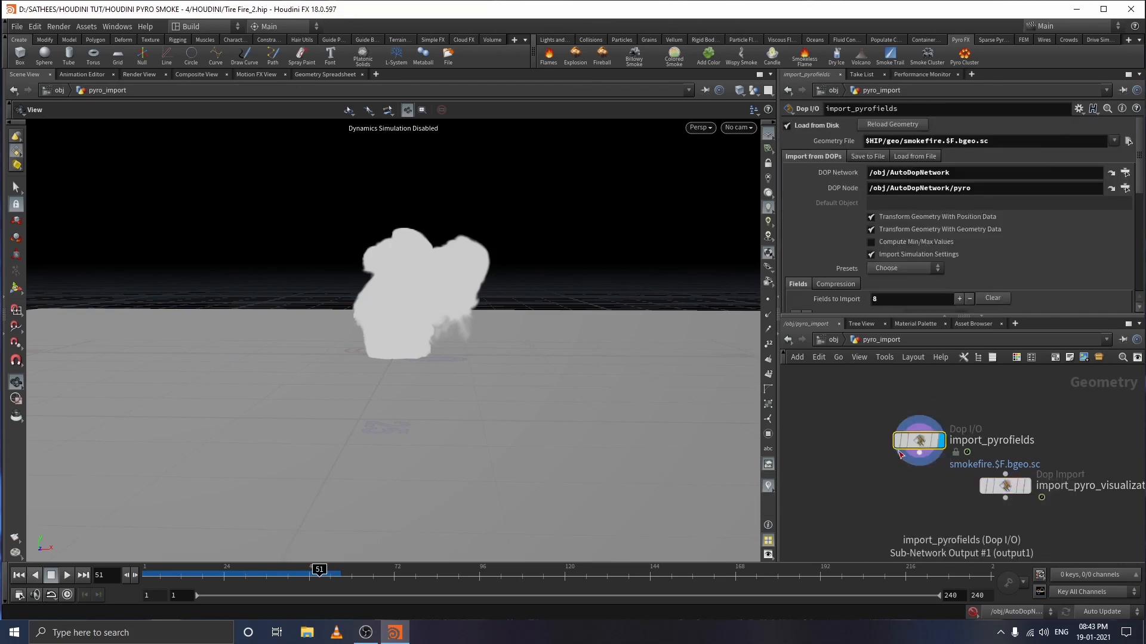
pyautogui.press('r')
pyautogui.moveTo(955, 404); pyautogui.dragTo(898, 478)
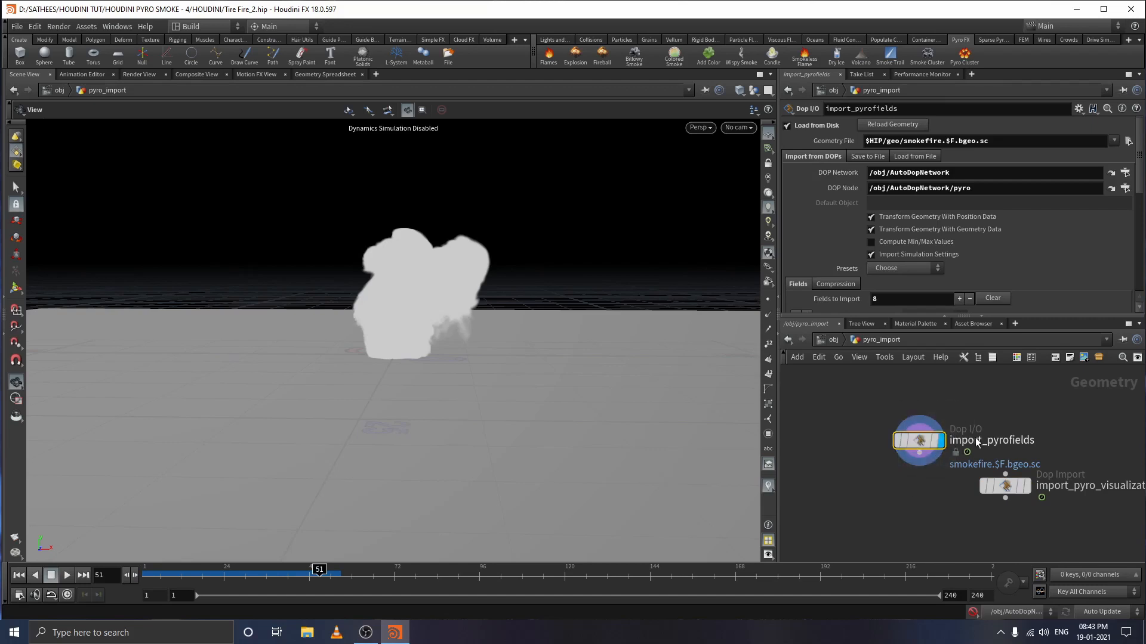
pyautogui.press('r')
pyautogui.moveTo(979, 405); pyautogui.dragTo(874, 478)
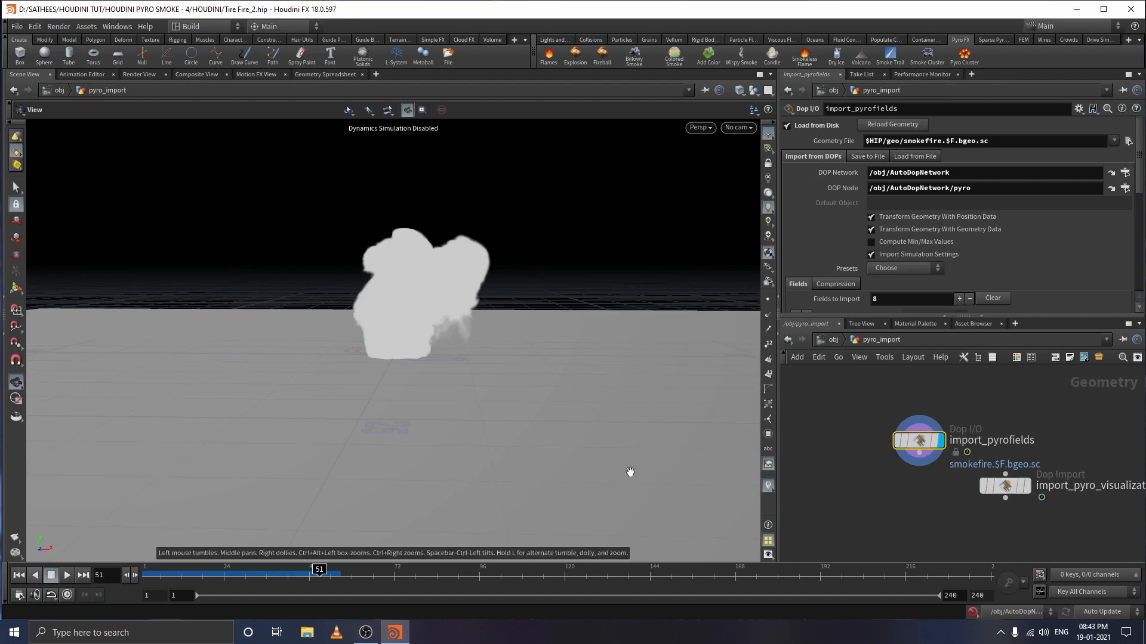
# - Scrub the disk cache back to frame 25, then check it at frame 35 from the obj level
pyautogui.moveTo(319, 572); pyautogui.dragTo(227, 570)
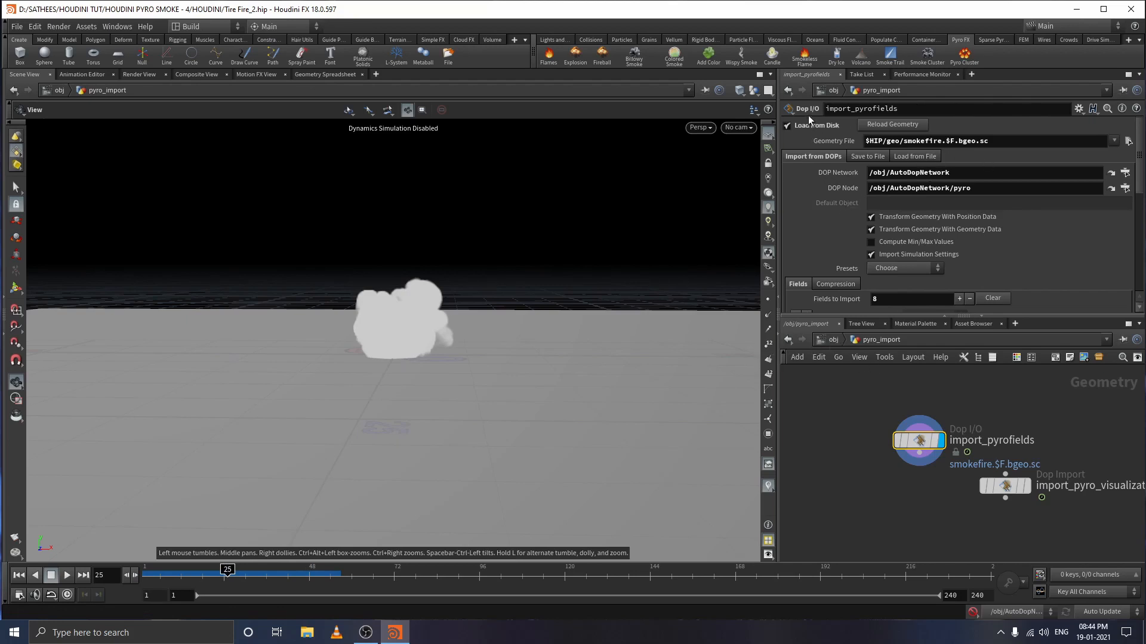
pyautogui.click(831, 339)
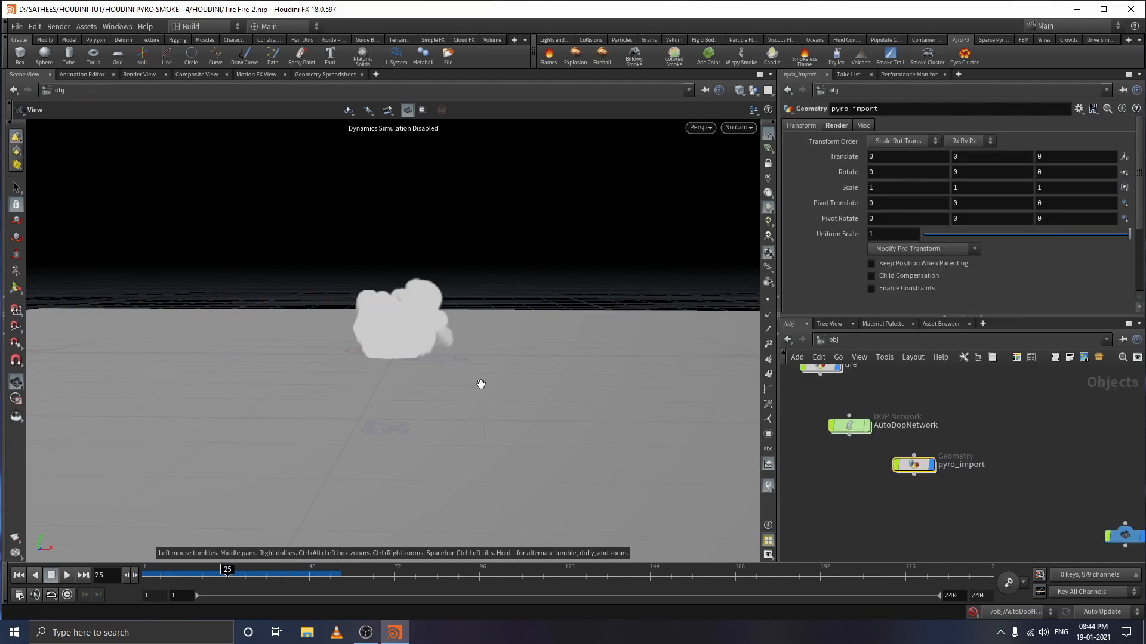
pyautogui.moveTo(224, 574); pyautogui.dragTo(263, 570)
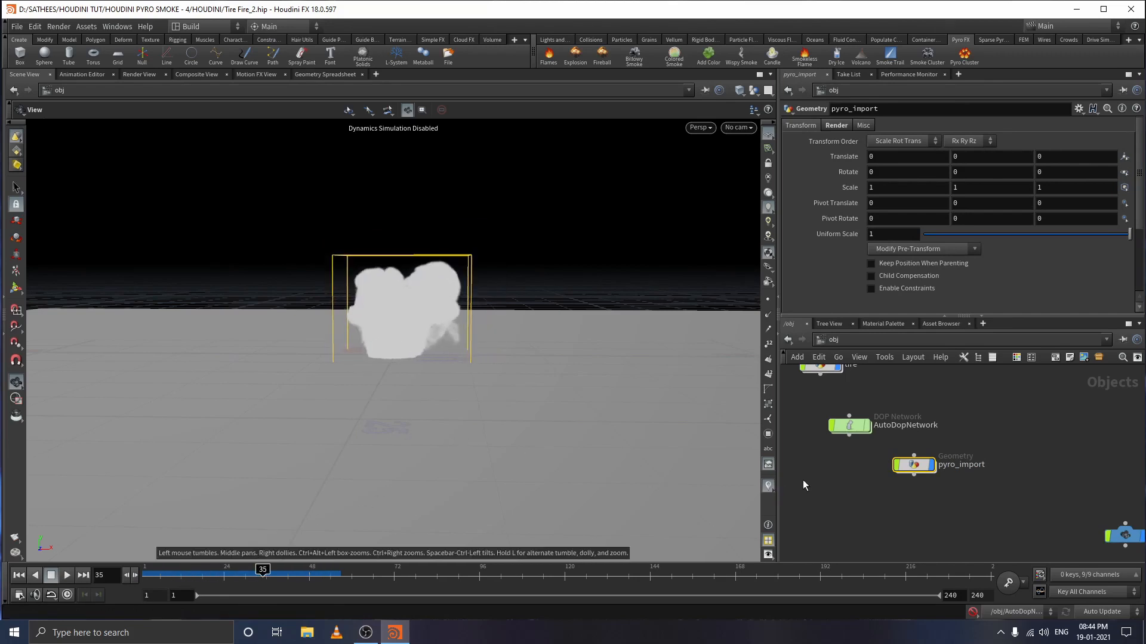
# - Move the AutoDopNetwork and pyro_import nodes closer to the tire node in the obj network
pyautogui.moveTo(854, 493); pyautogui.dragTo(873, 523, button='middle')
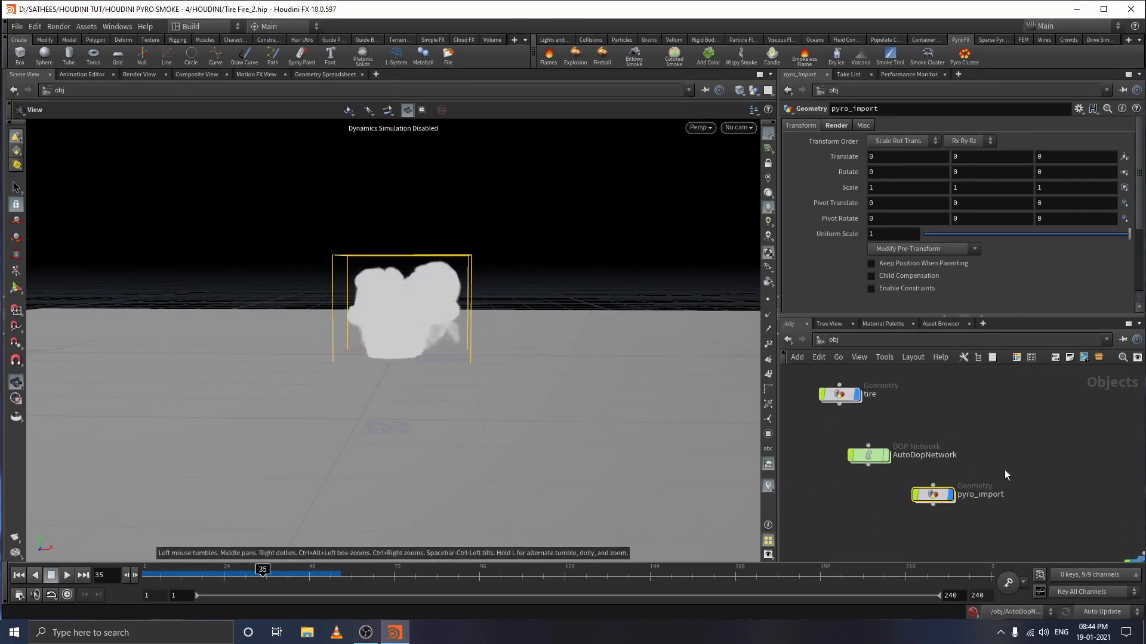
pyautogui.click(866, 458)
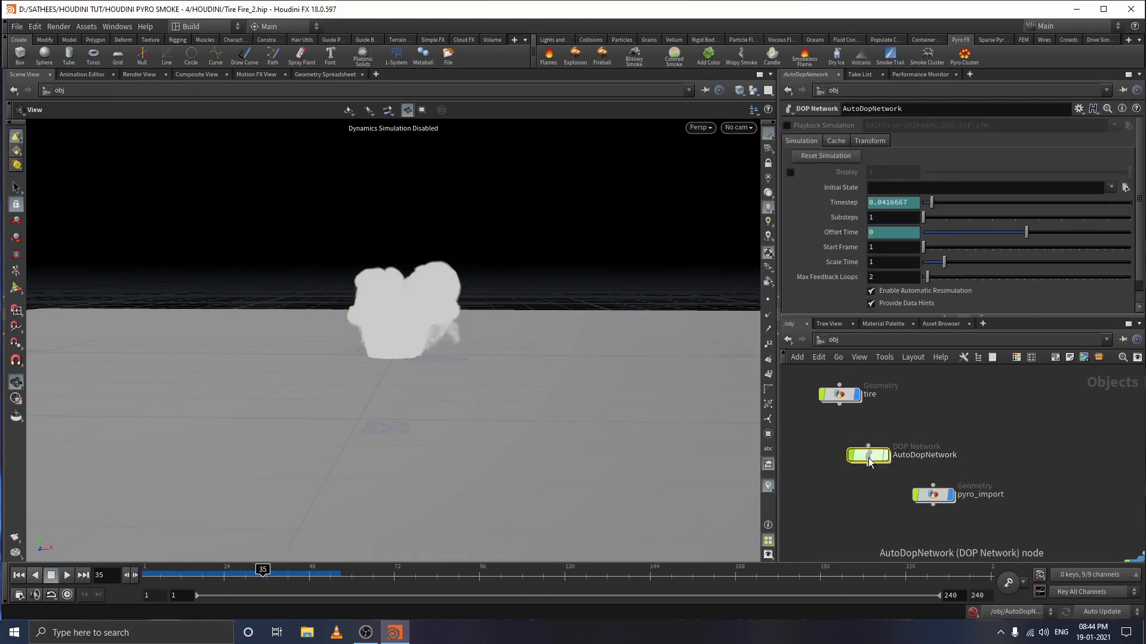
pyautogui.moveTo(868, 462); pyautogui.dragTo(857, 440)
pyautogui.moveTo(934, 497); pyautogui.dragTo(889, 474)
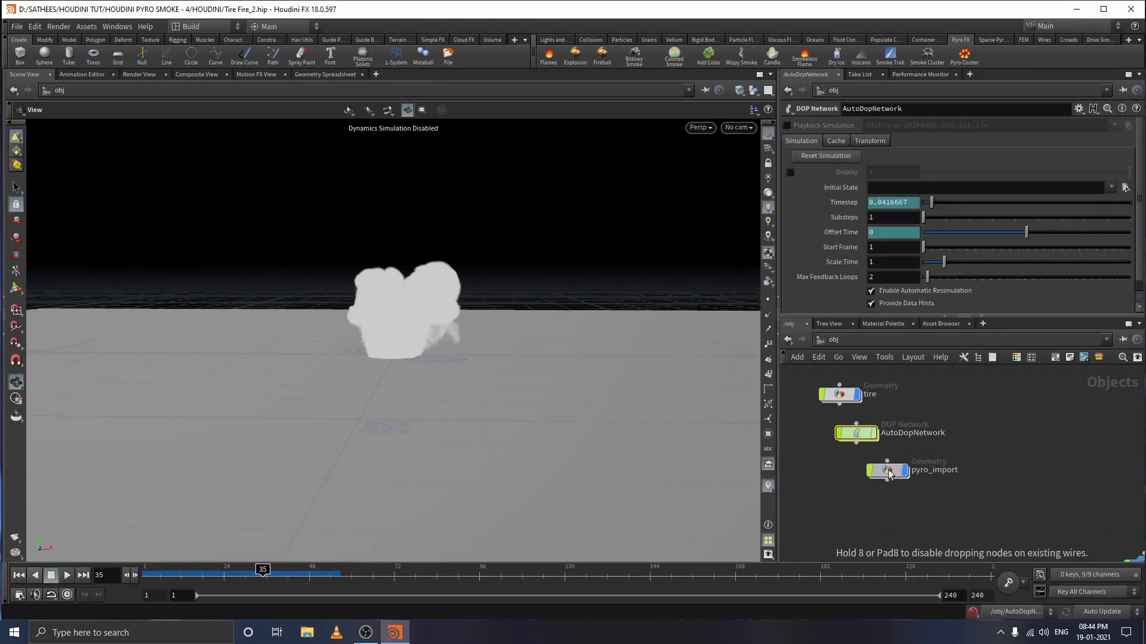
pyautogui.click(1008, 485)
pyautogui.scroll(-3, 982, 472)
pyautogui.moveTo(996, 478); pyautogui.dragTo(950, 440, button='middle')
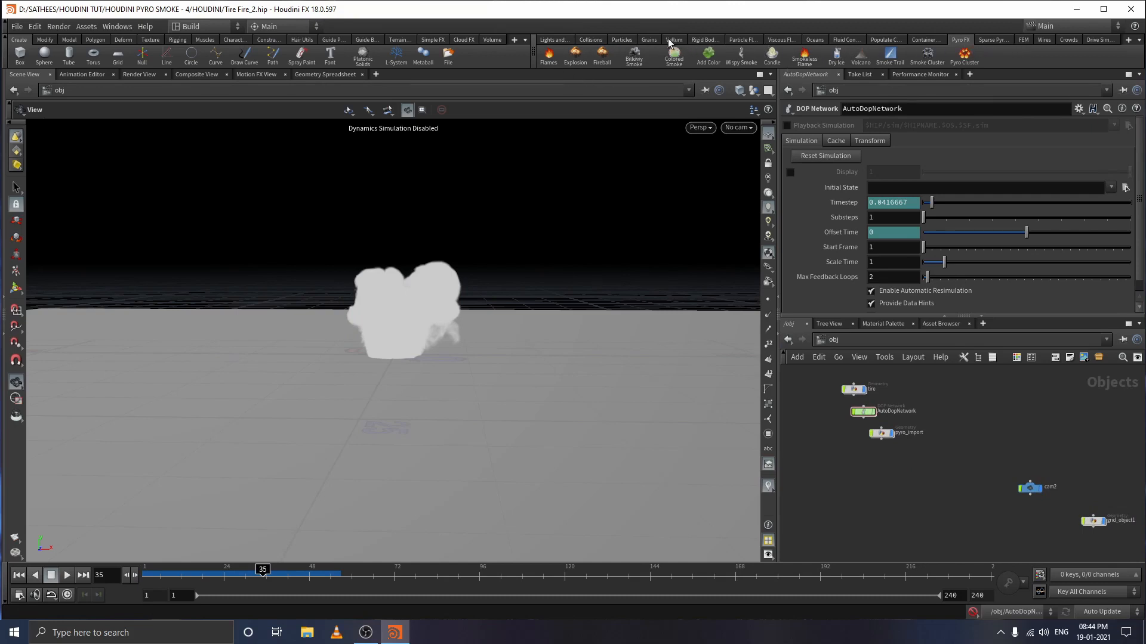
# - Add a point light above the ground, up and to the left of the smoke
pyautogui.click(558, 41)
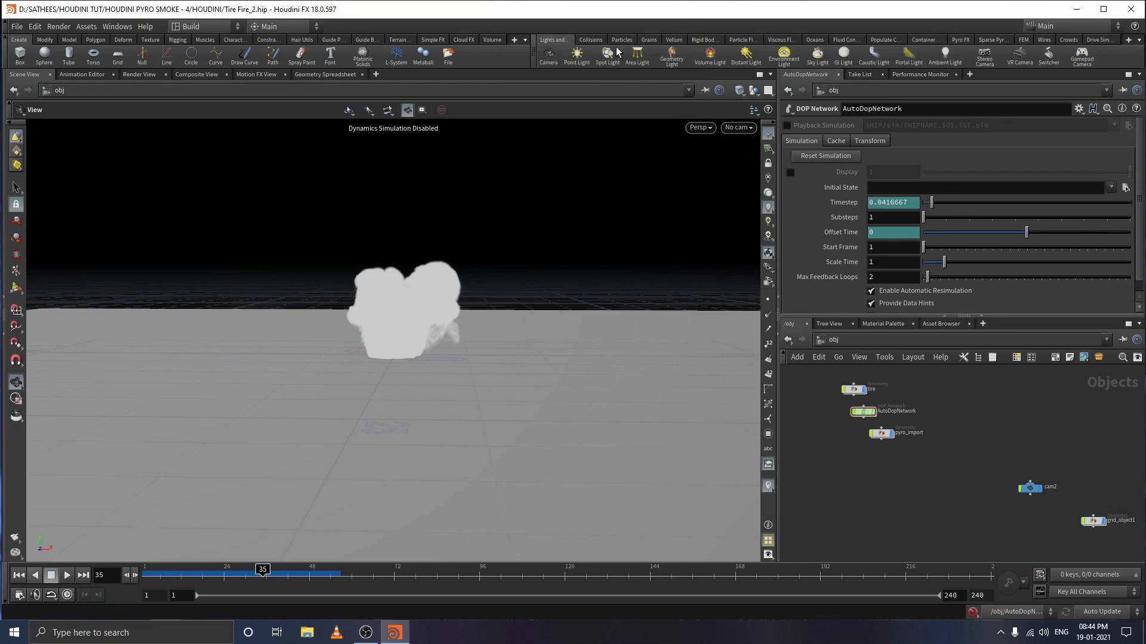
pyautogui.click(580, 63)
pyautogui.click(214, 194)
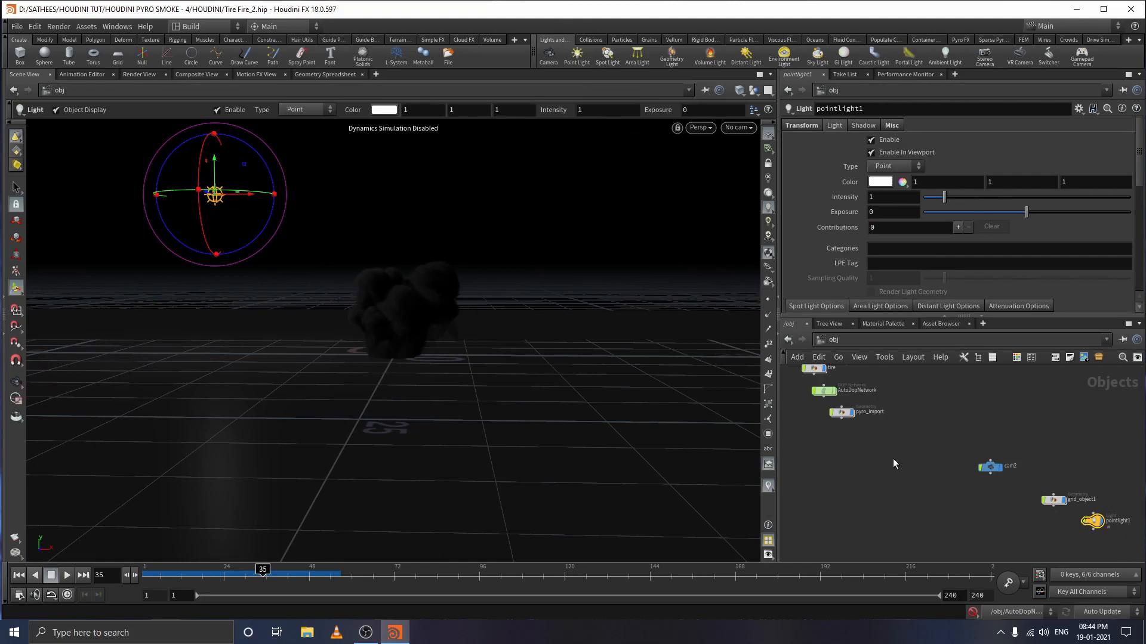
# - Duplicate pointlight1 and place the copy just below it in the obj network
pyautogui.moveTo(898, 457)
pyautogui.mouseDown(button='middle')
pyautogui.moveTo(895, 489)
pyautogui.moveTo(880, 469)
pyautogui.moveTo(901, 443)
pyautogui.mouseUp(button='middle')
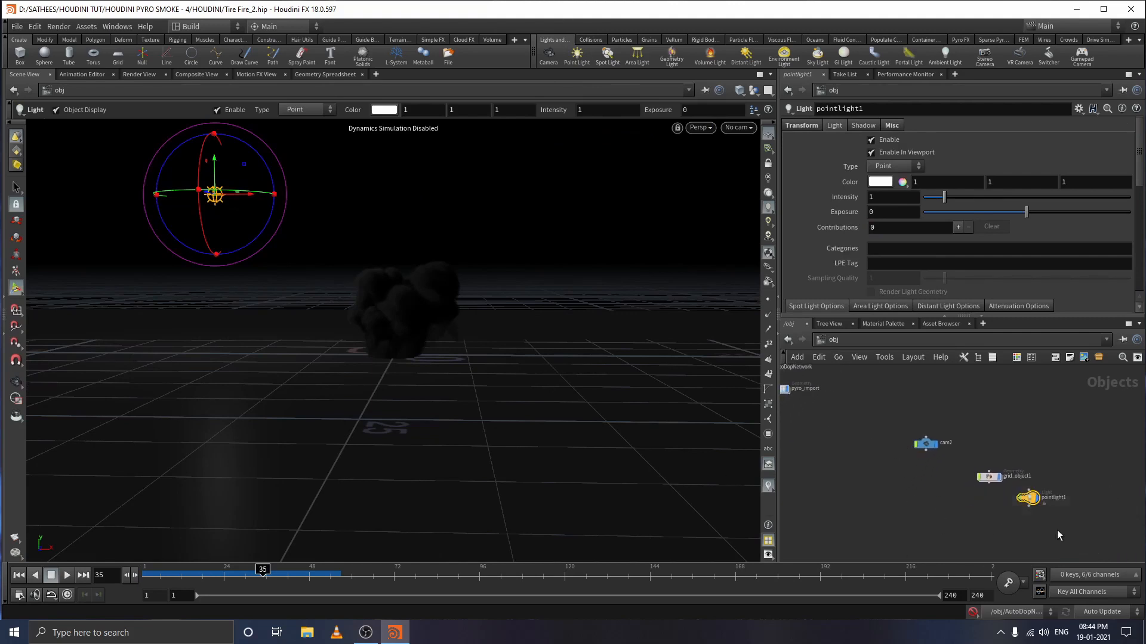
pyautogui.hotkey('ctrl', 'c')
pyautogui.click(1104, 524)
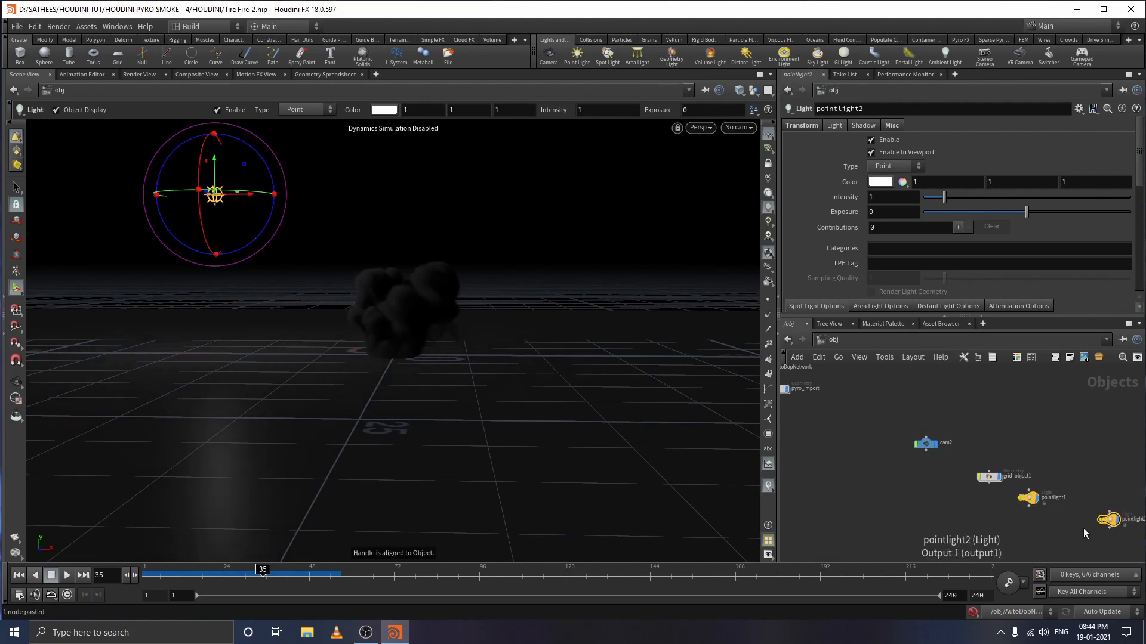
pyautogui.moveTo(1103, 518); pyautogui.dragTo(1082, 528)
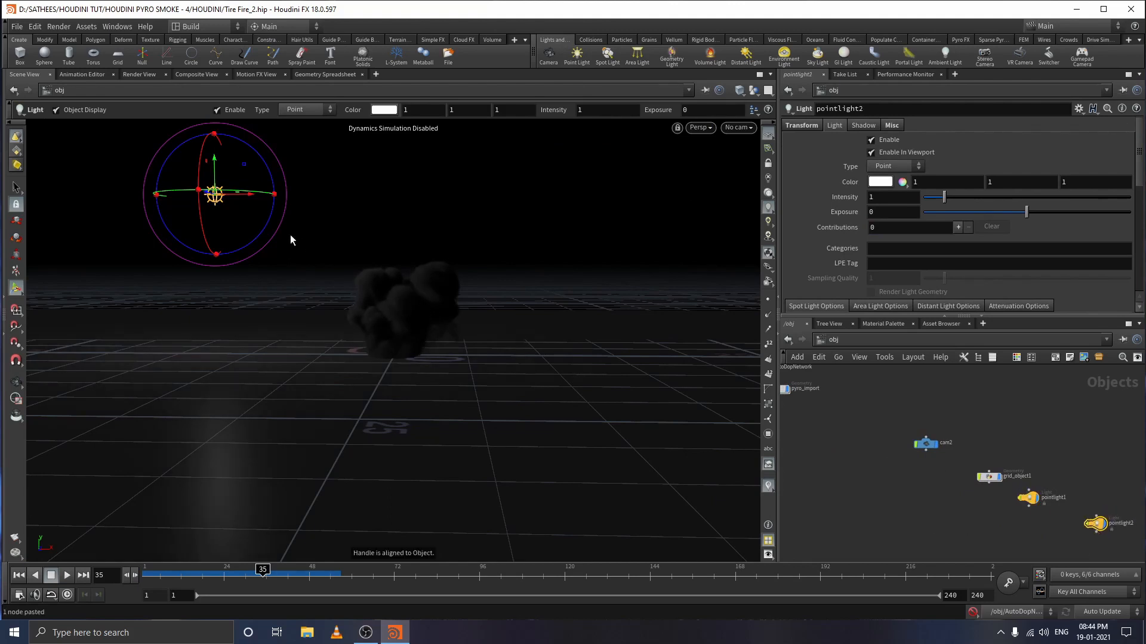
# - Move pointlight2 to the opposite side of the smoke from pointlight1, keeping it raised above the ground
pyautogui.moveTo(242, 195); pyautogui.dragTo(567, 55)
pyautogui.press('r')
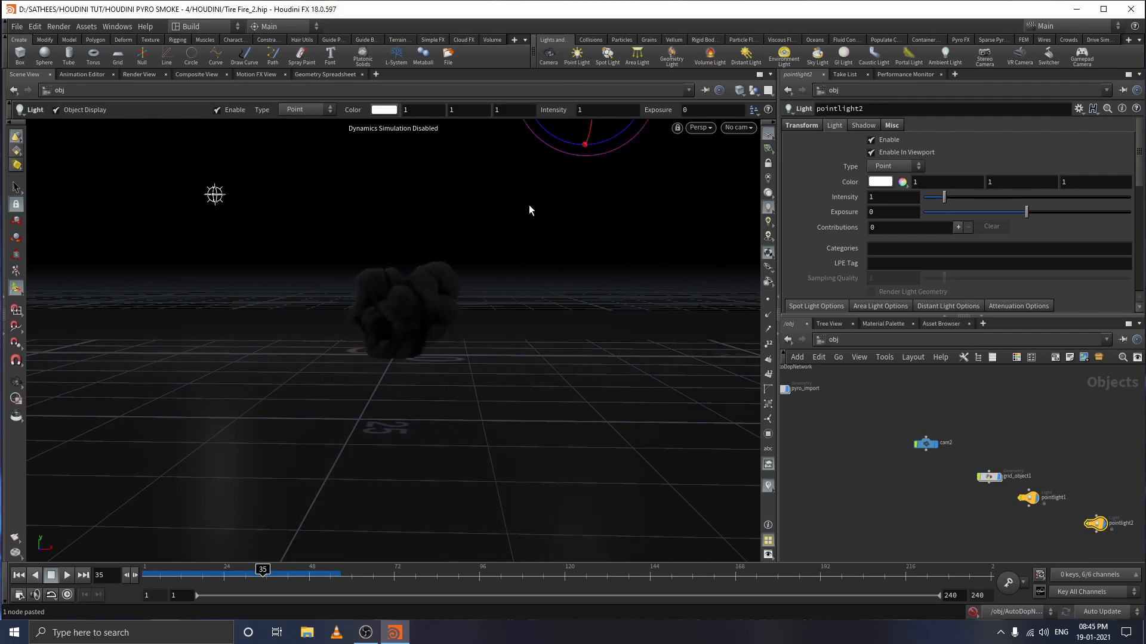
pyautogui.press('Escape')
pyautogui.moveTo(396, 225); pyautogui.dragTo(583, 275)
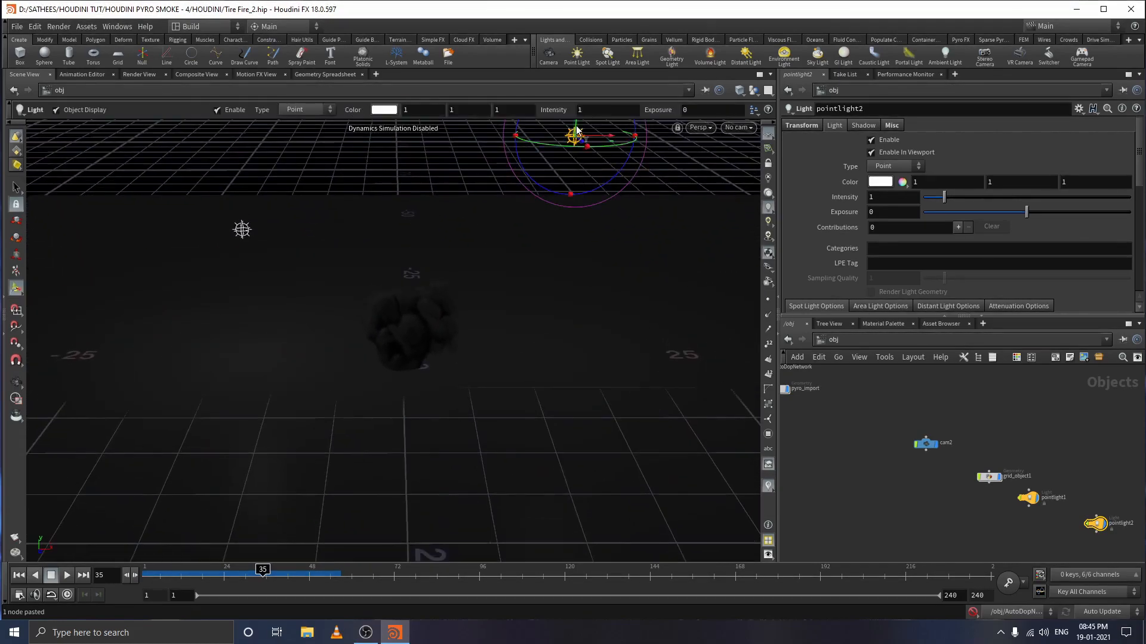
pyautogui.moveTo(576, 130); pyautogui.dragTo(569, 198)
pyautogui.keyDown('alt'); pyautogui.moveTo(564, 278); pyautogui.dragTo(543, 260); pyautogui.keyUp('alt')
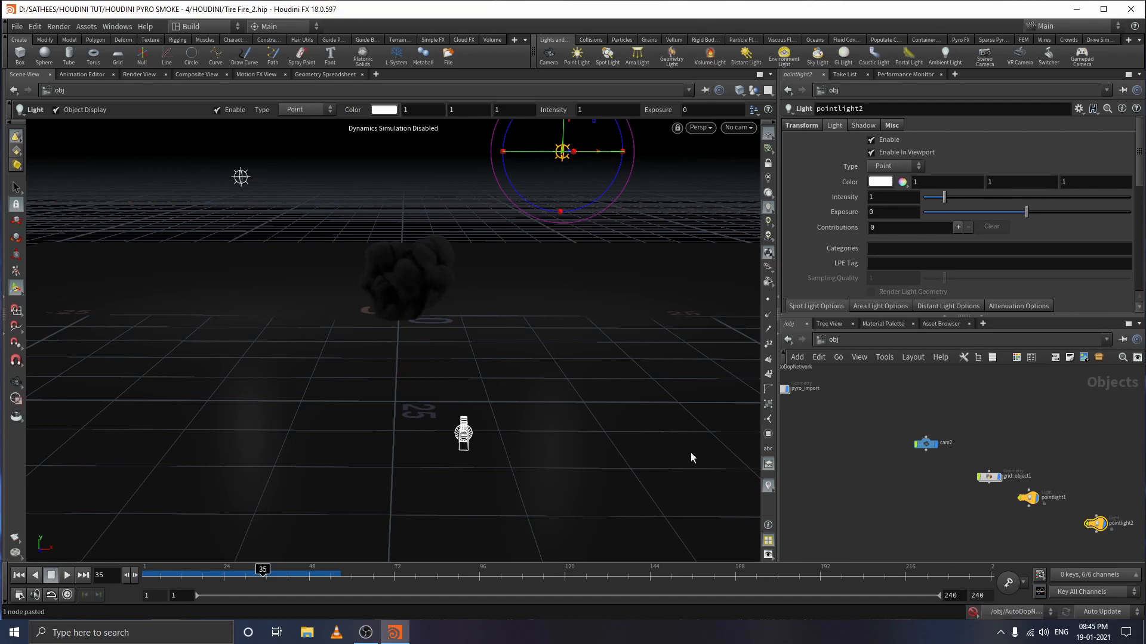
pyautogui.press('Escape')
# - Go to frame 64 and render it through cam2 with mantra_ipr, examining the lit fire and smoke
pyautogui.moveTo(289, 574); pyautogui.dragTo(368, 567)
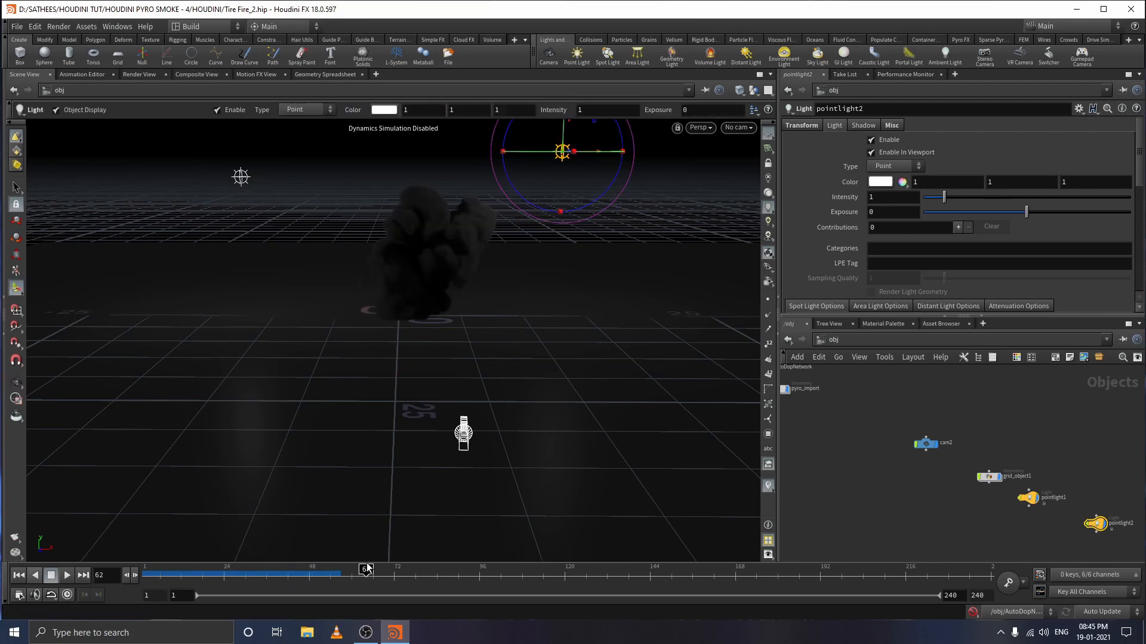
pyautogui.keyDown('alt'); pyautogui.moveTo(442, 298); pyautogui.dragTo(446, 297); pyautogui.keyUp('alt')
pyautogui.click(139, 74)
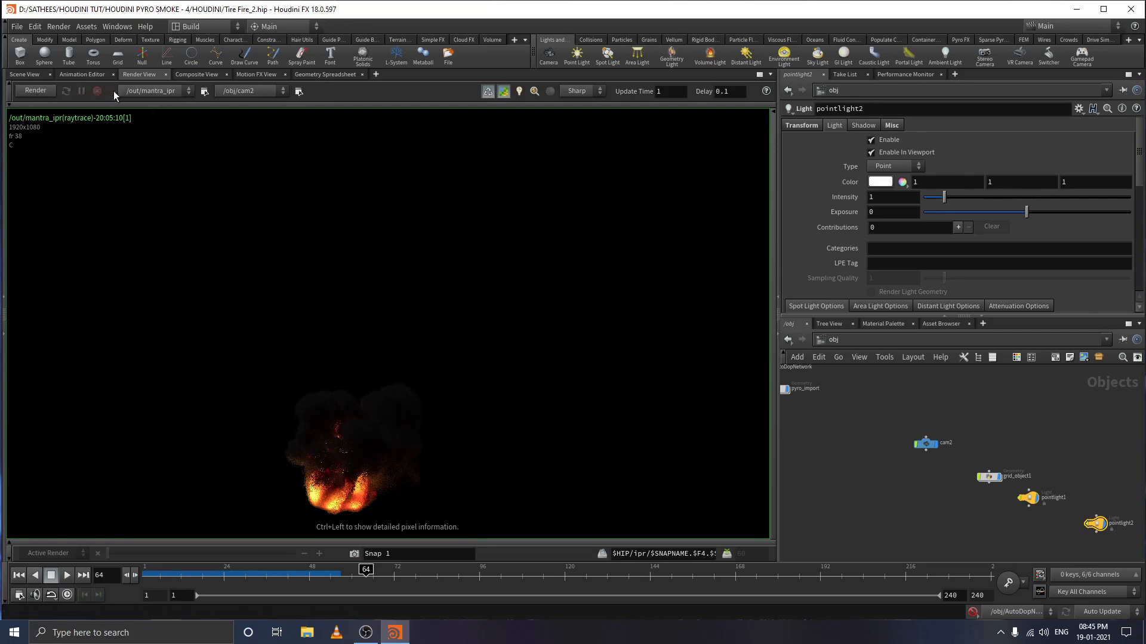
pyautogui.click(42, 93)
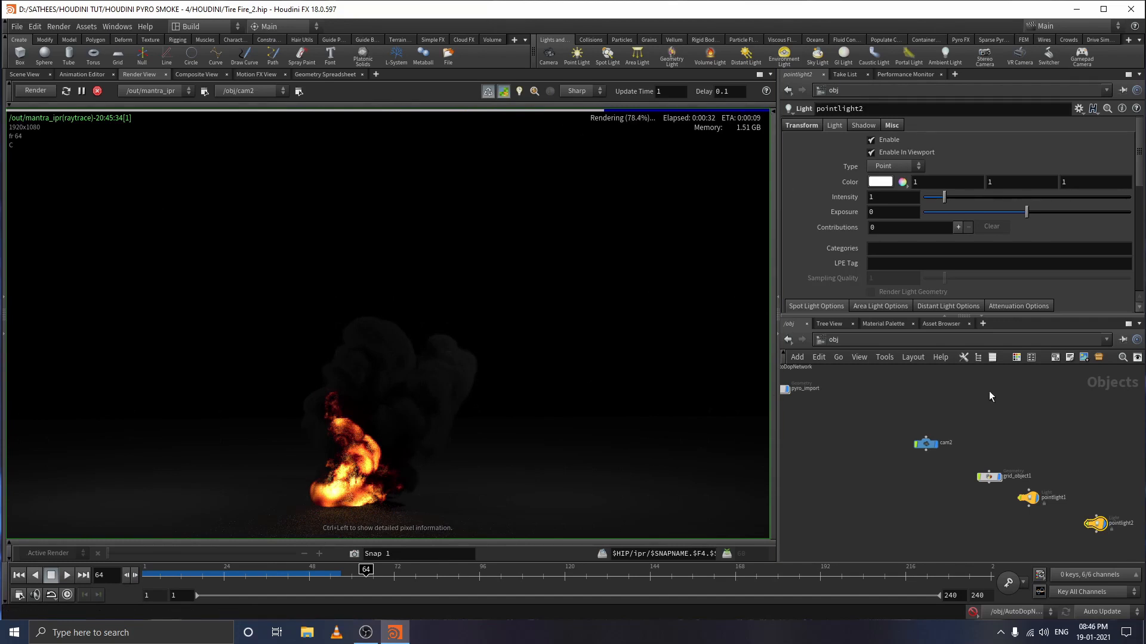
pyautogui.scroll(-1, 931, 473)
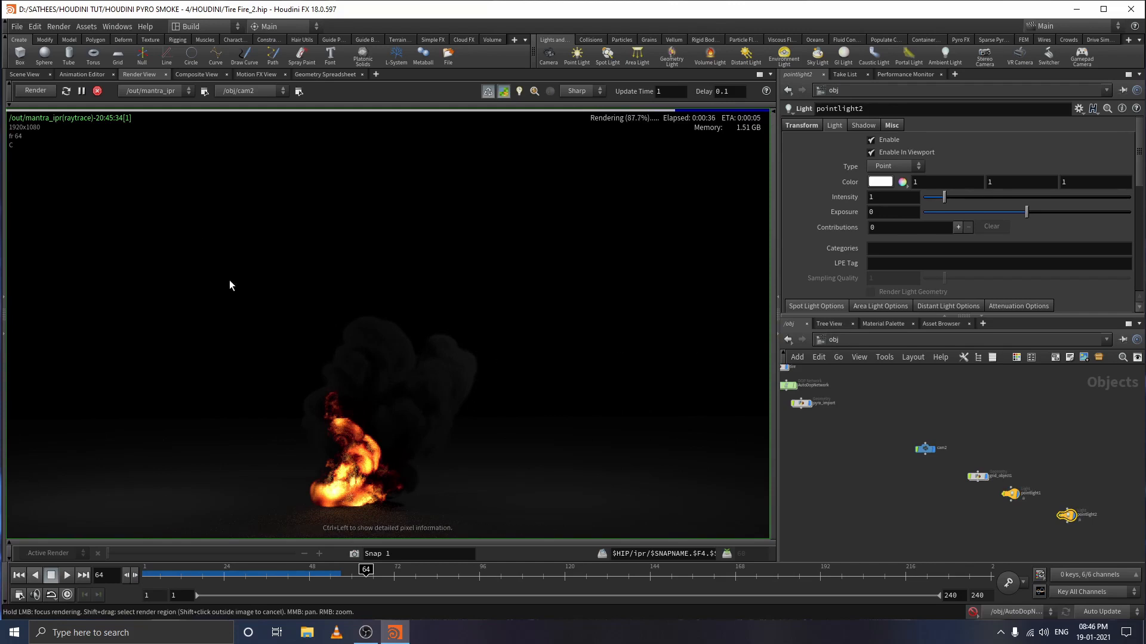
pyautogui.scroll(-1, 231, 282)
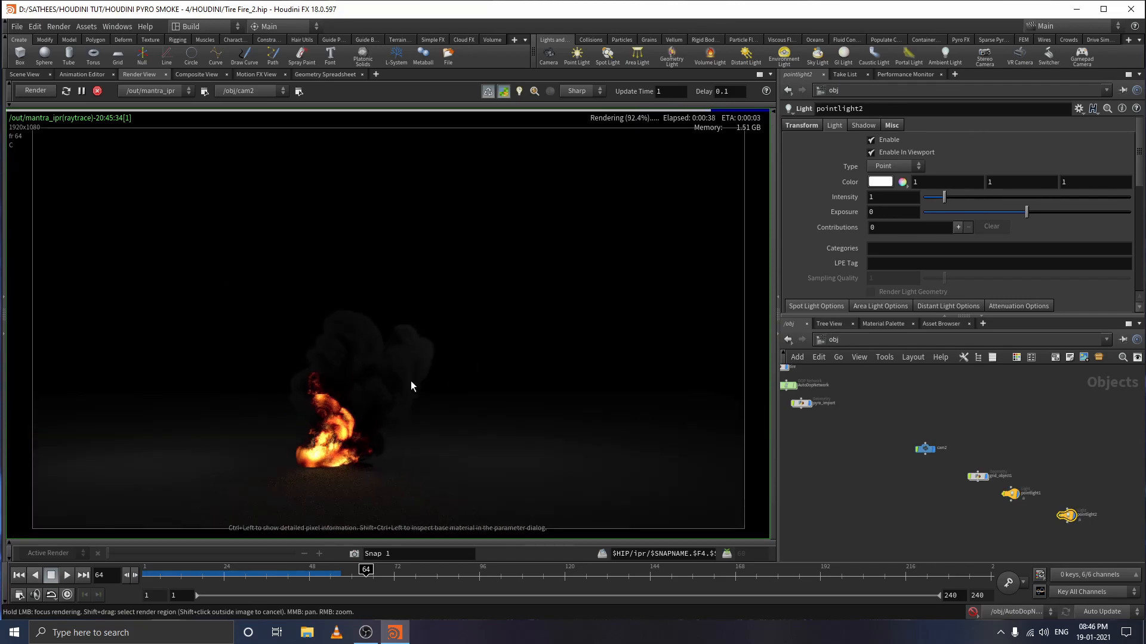
pyautogui.scroll(-1, 305, 443)
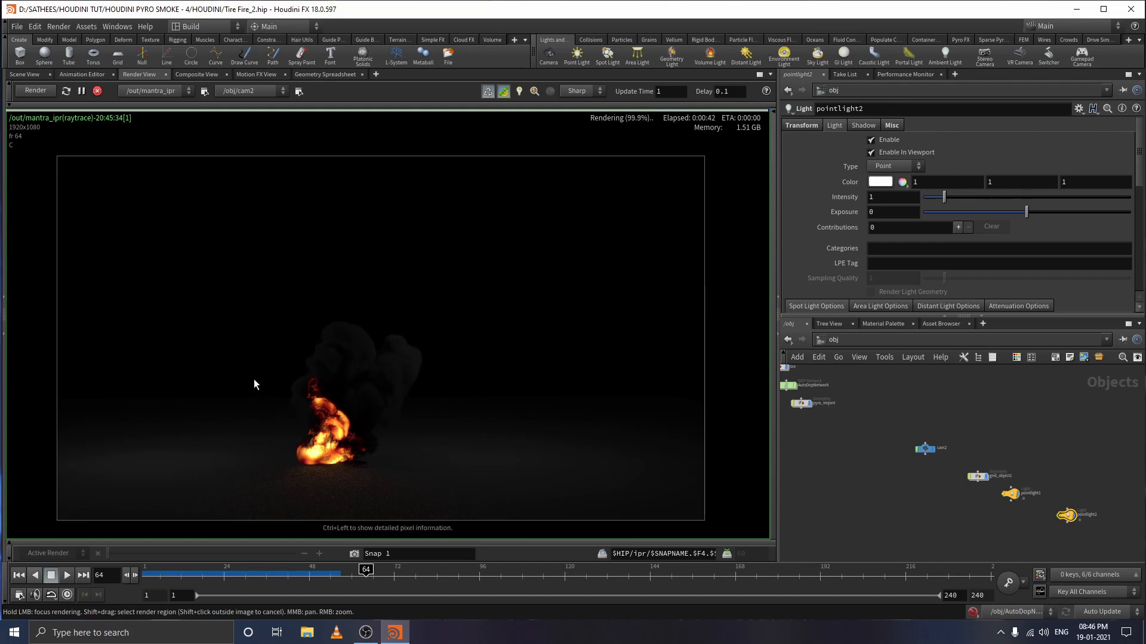
# - Re-render small regions around the flames, the top of the smoke and the base of the fire
pyautogui.keyDown('shift'); pyautogui.moveTo(232, 367); pyautogui.dragTo(388, 479); pyautogui.keyUp('shift')
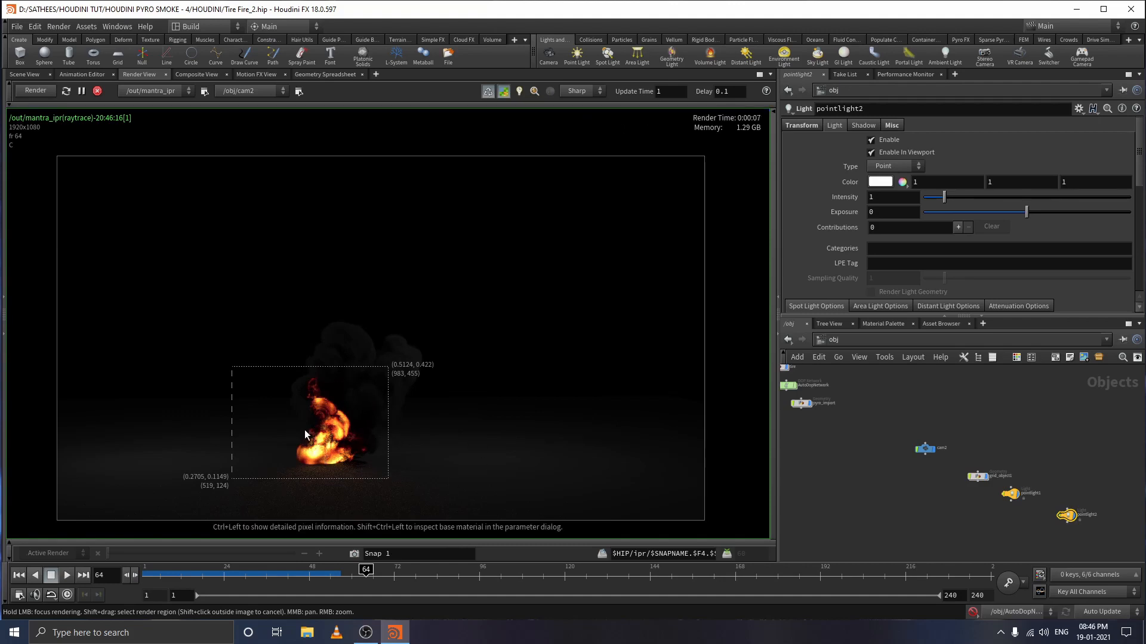
pyautogui.scroll(2, 303, 489)
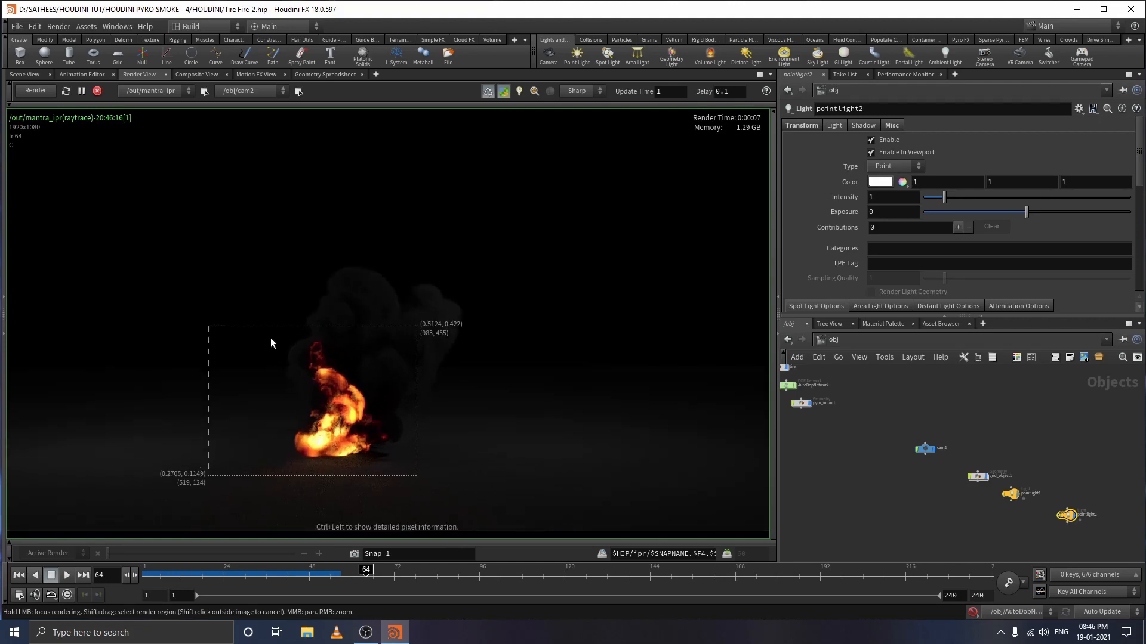
pyautogui.keyDown('shift'); pyautogui.moveTo(275, 270); pyautogui.dragTo(392, 353); pyautogui.keyUp('shift')
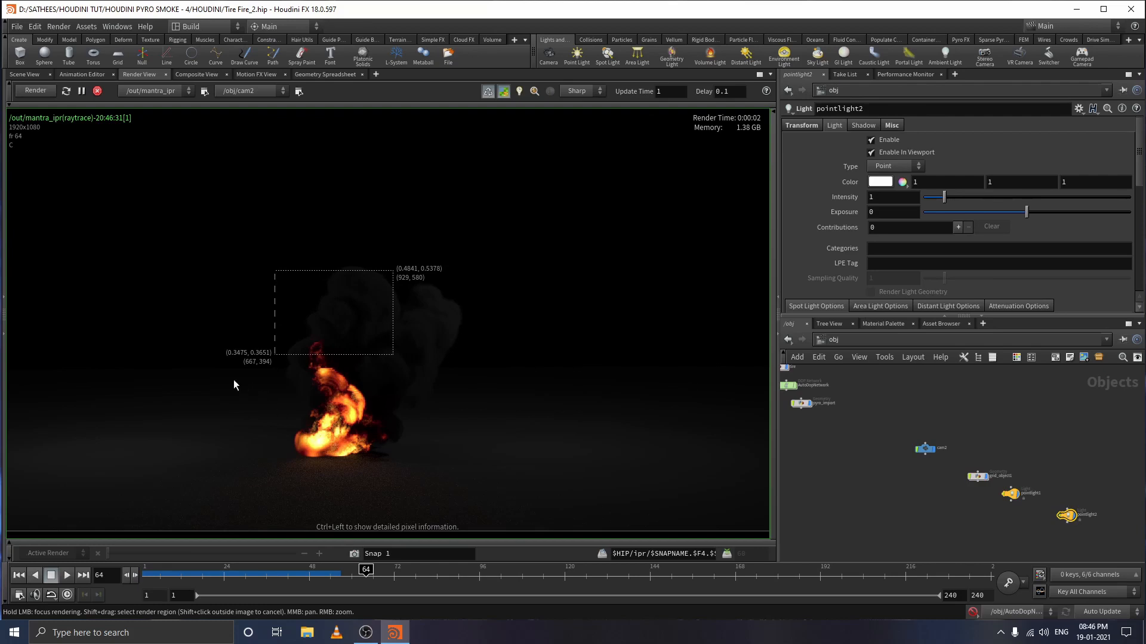
pyautogui.keyDown('shift'); pyautogui.moveTo(234, 380); pyautogui.dragTo(371, 466); pyautogui.keyUp('shift')
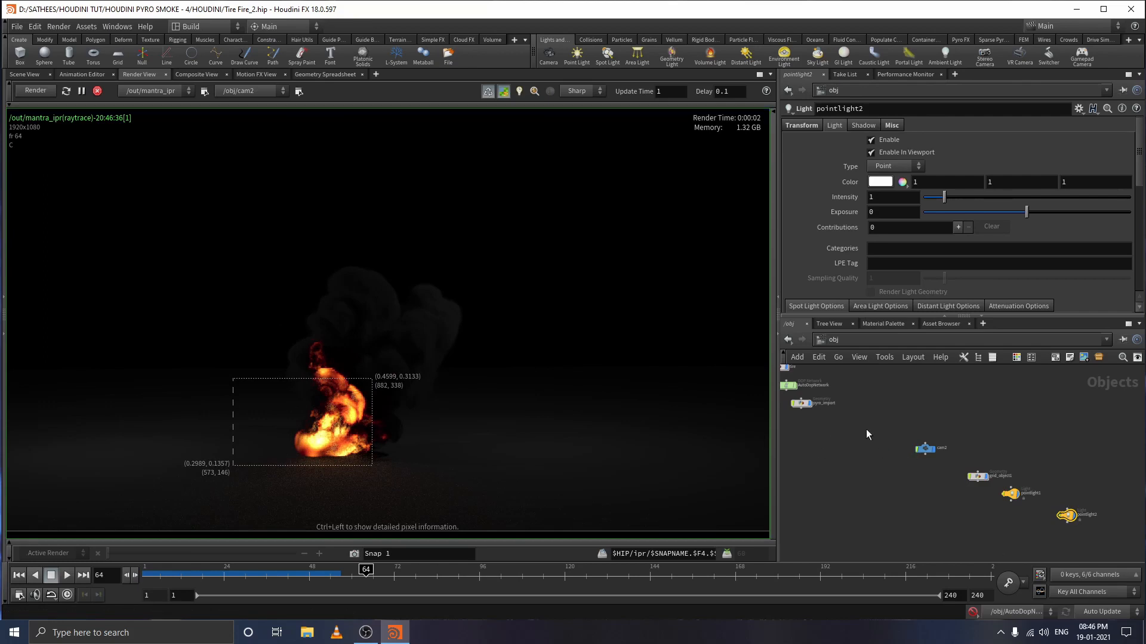
# - Inspect the smoke and fire settings of the flames material in the scene's materials
pyautogui.scroll(-1, 857, 444)
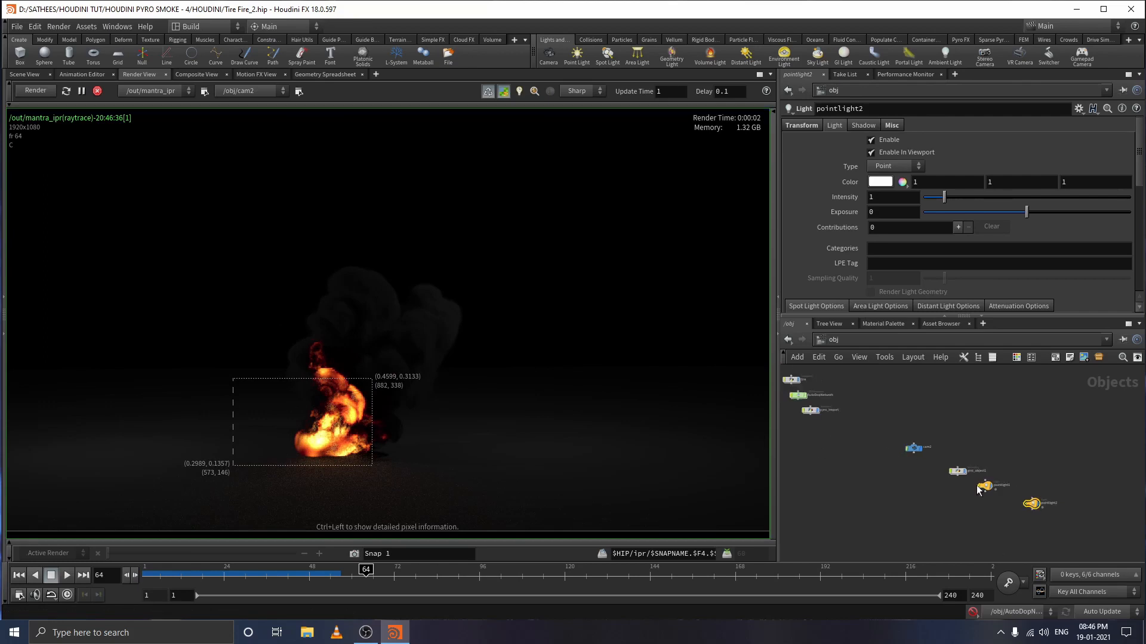
pyautogui.scroll(3, 1043, 513)
pyautogui.scroll(-3, 895, 478)
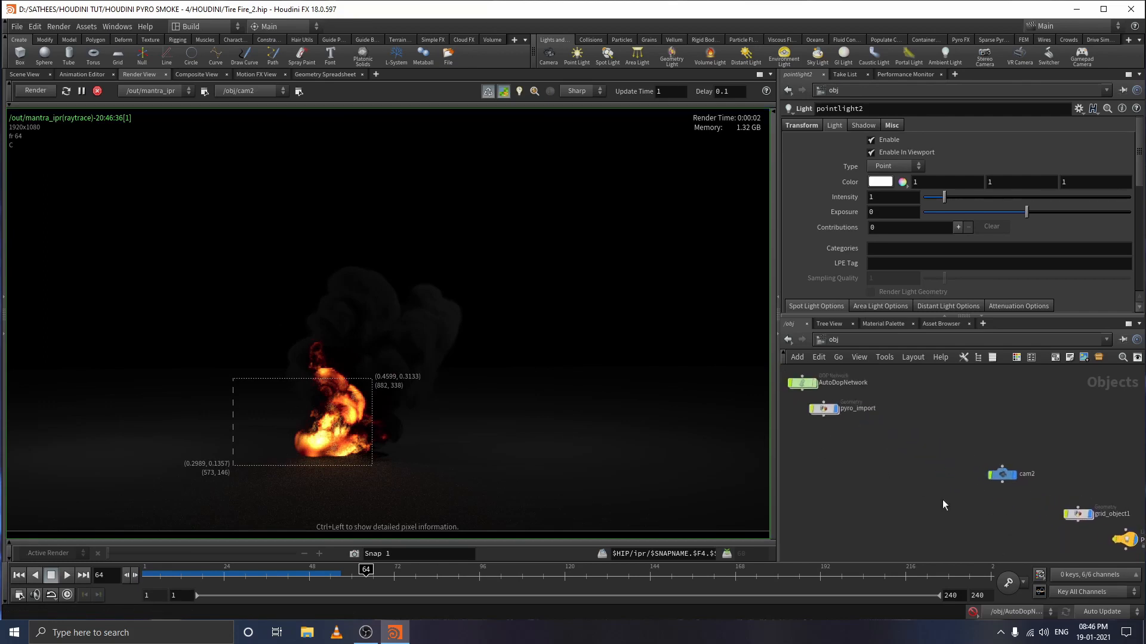
pyautogui.scroll(-1, 903, 481)
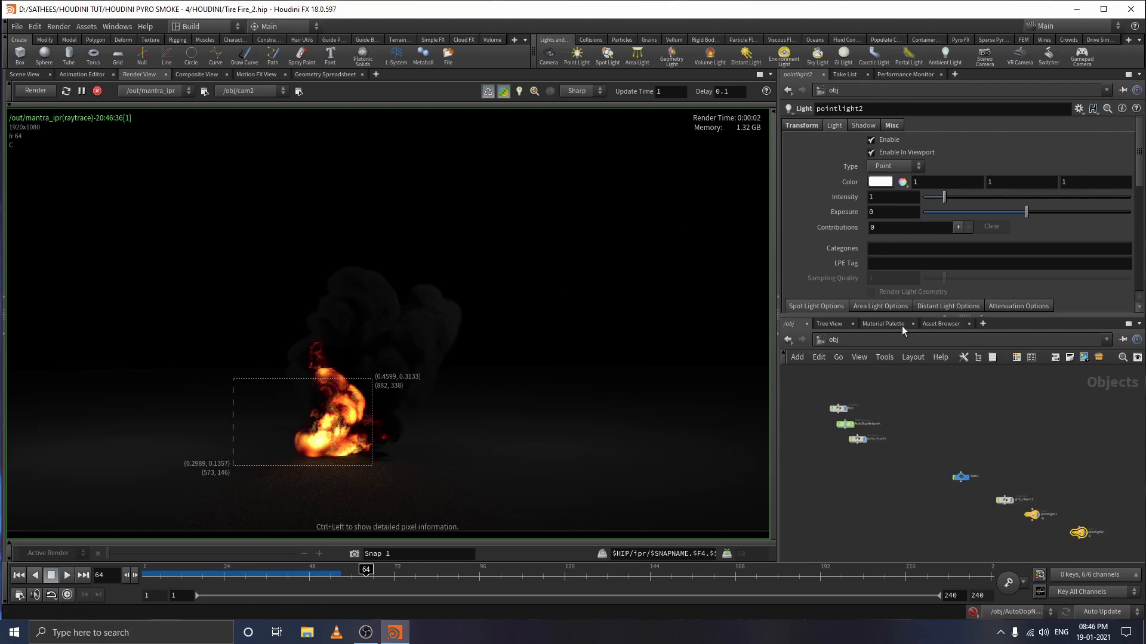
pyautogui.click(884, 324)
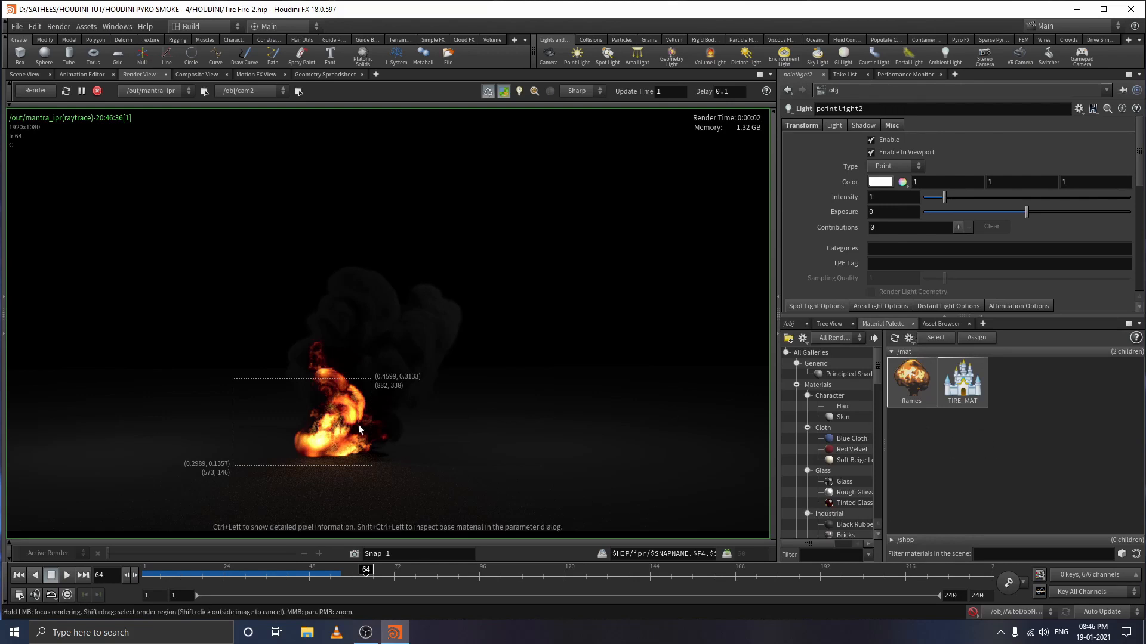
pyautogui.click(904, 389)
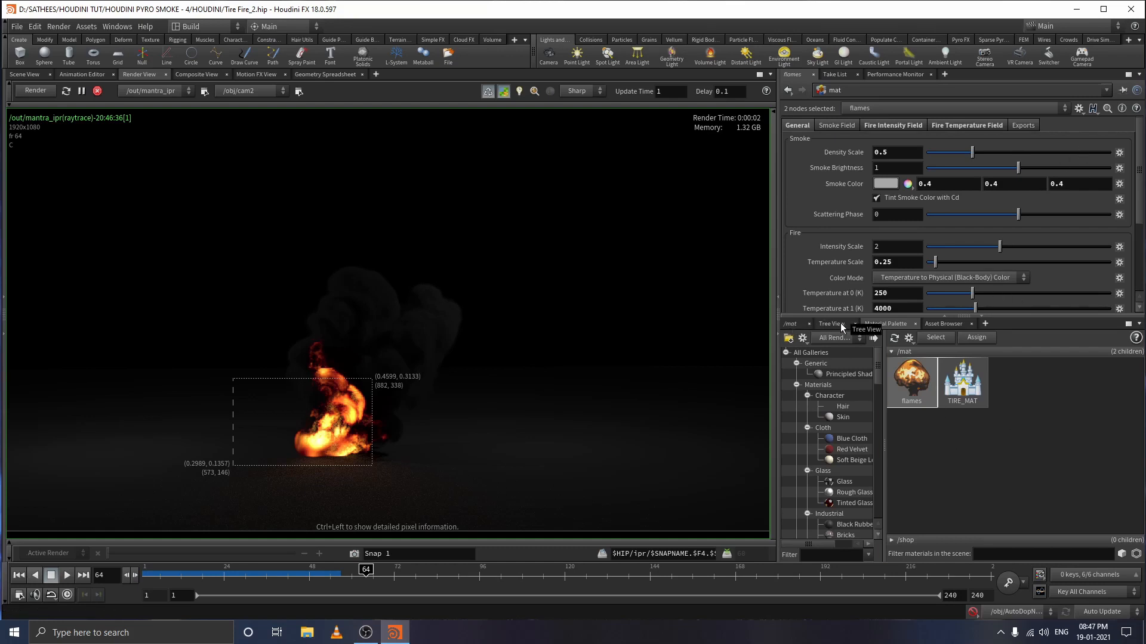
pyautogui.click(938, 324)
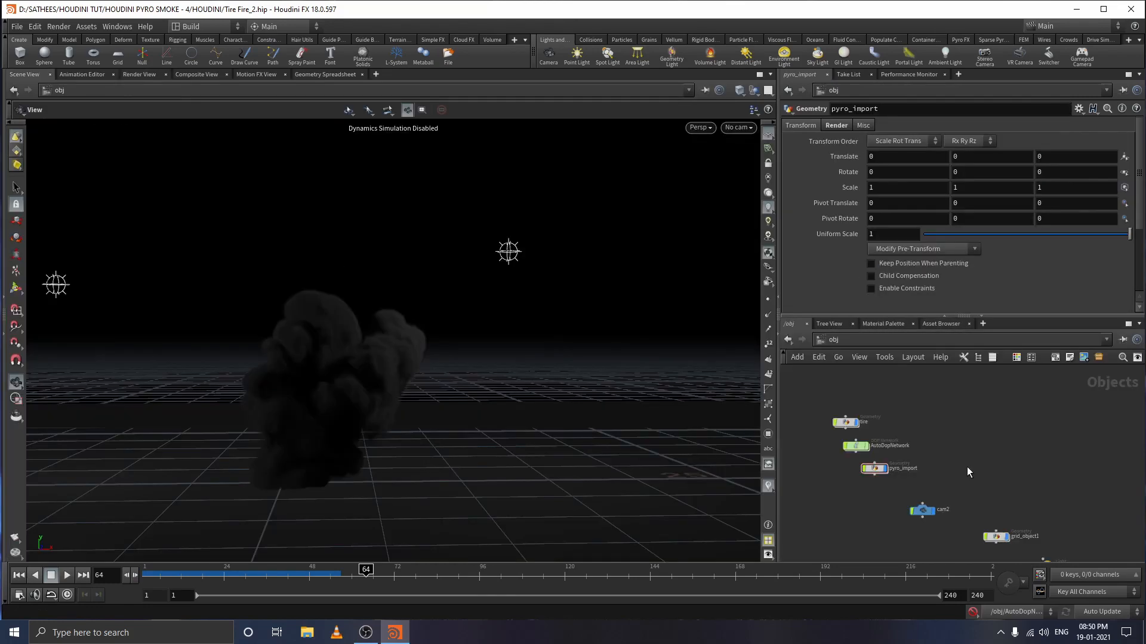
# - Check which material is assigned in the render settings of the pyro_import object
pyautogui.moveTo(967, 467); pyautogui.dragTo(936, 447, button='middle')
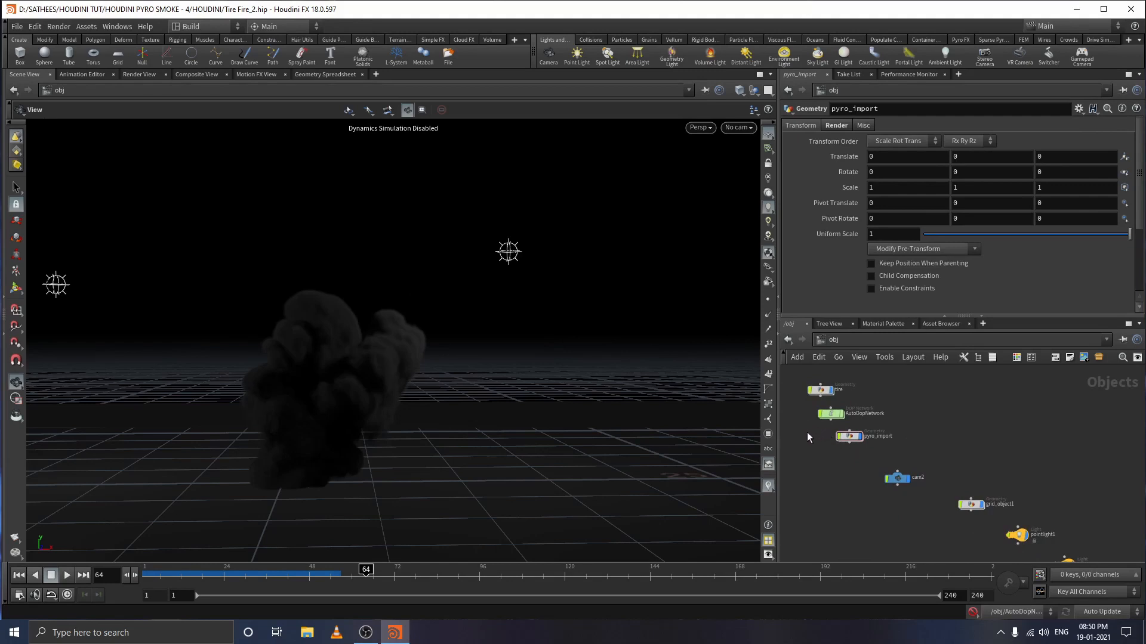
pyautogui.moveTo(821, 433); pyautogui.dragTo(885, 456)
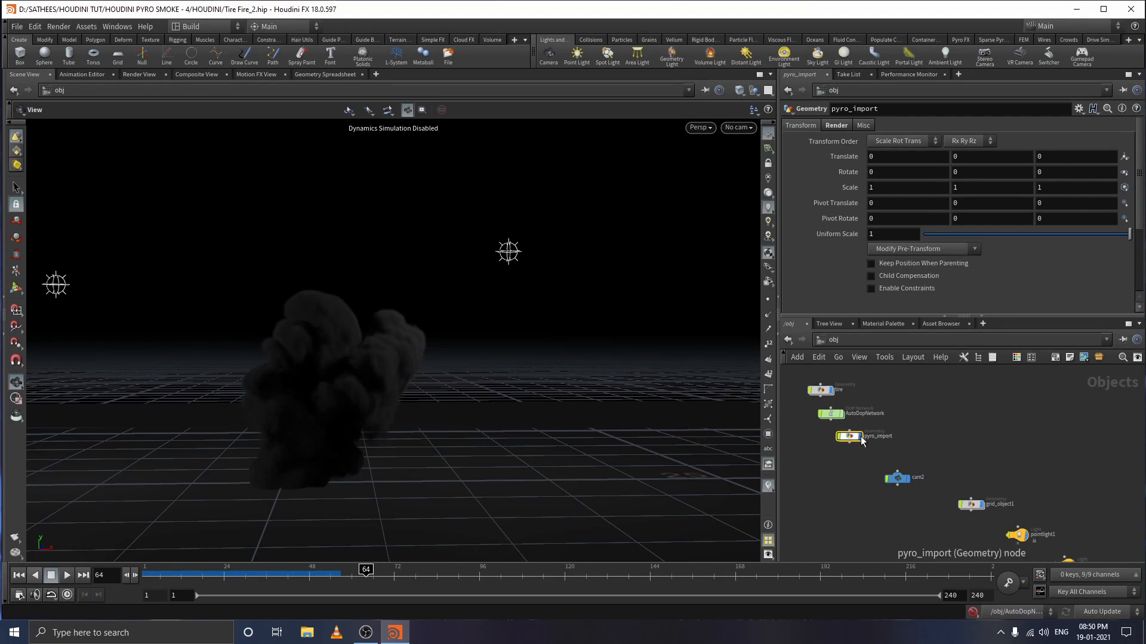
pyautogui.click(843, 127)
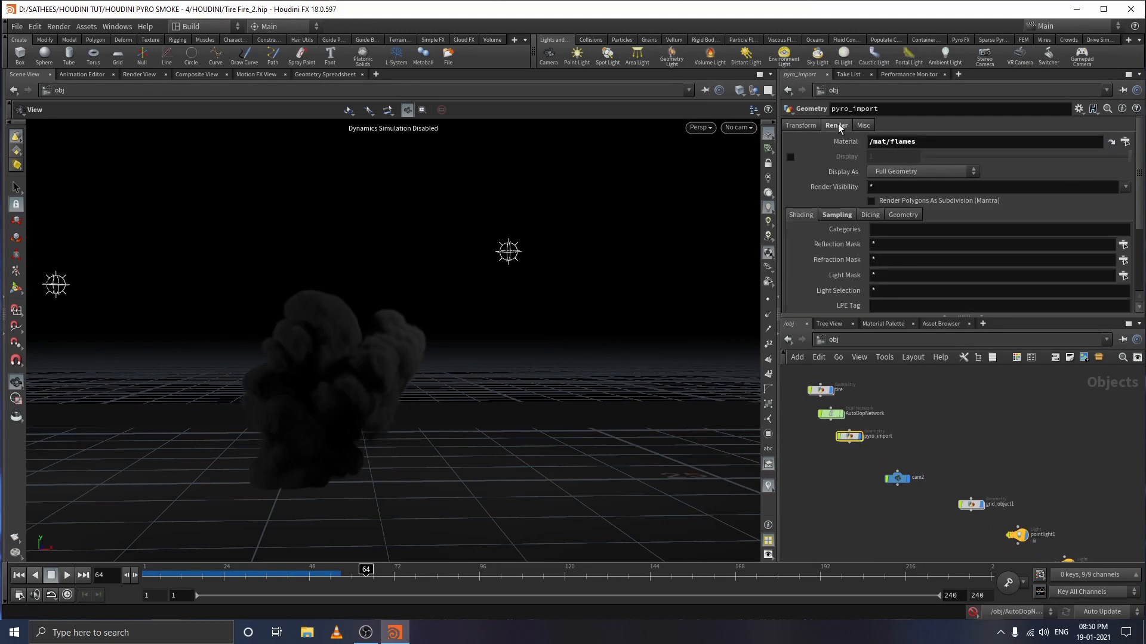
pyautogui.moveTo(889, 142); pyautogui.dragTo(920, 141)
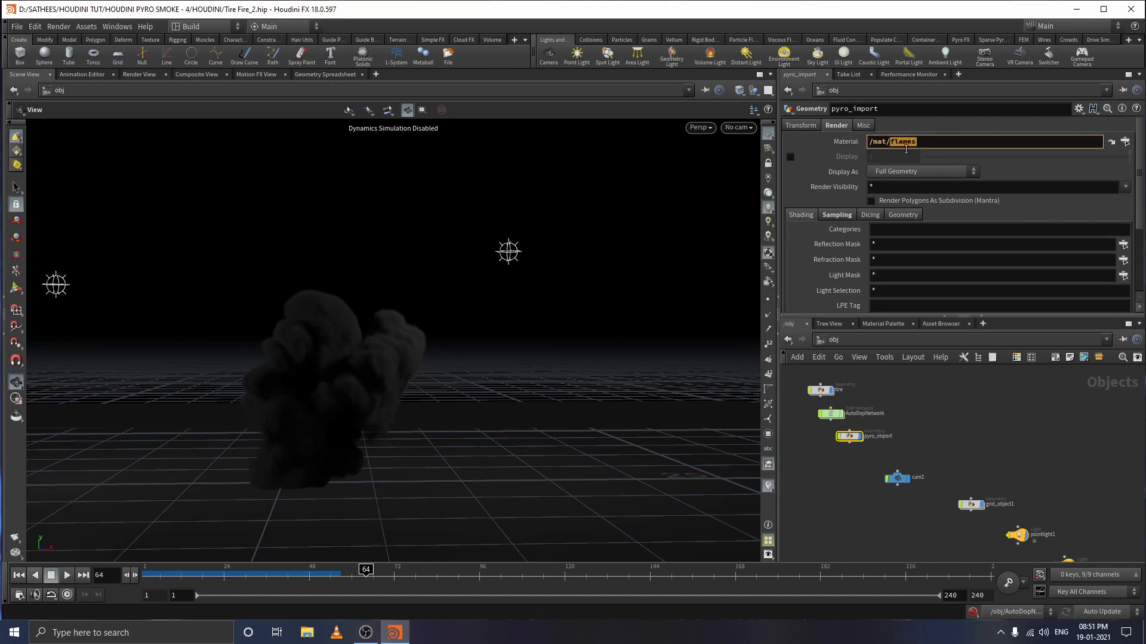
pyautogui.click(940, 147)
pyautogui.moveTo(910, 422); pyautogui.dragTo(830, 457)
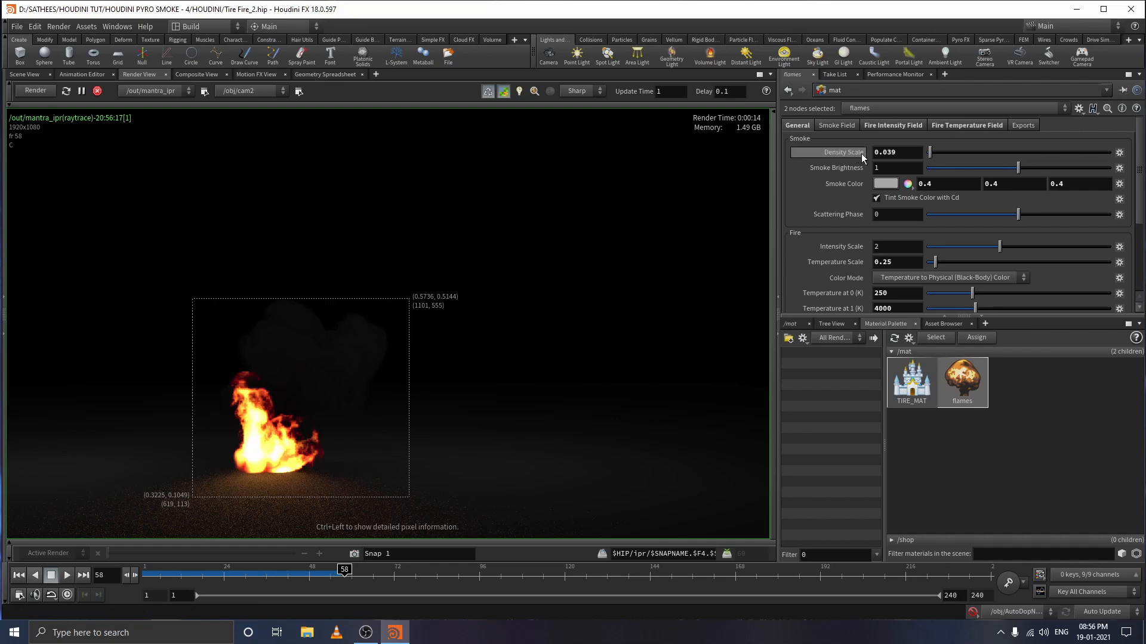
# - Adjust the flames material's smoke Density Scale, trying 0.318 and 0.039 before settling on 0.097
pyautogui.moveTo(931, 157); pyautogui.dragTo(956, 156)
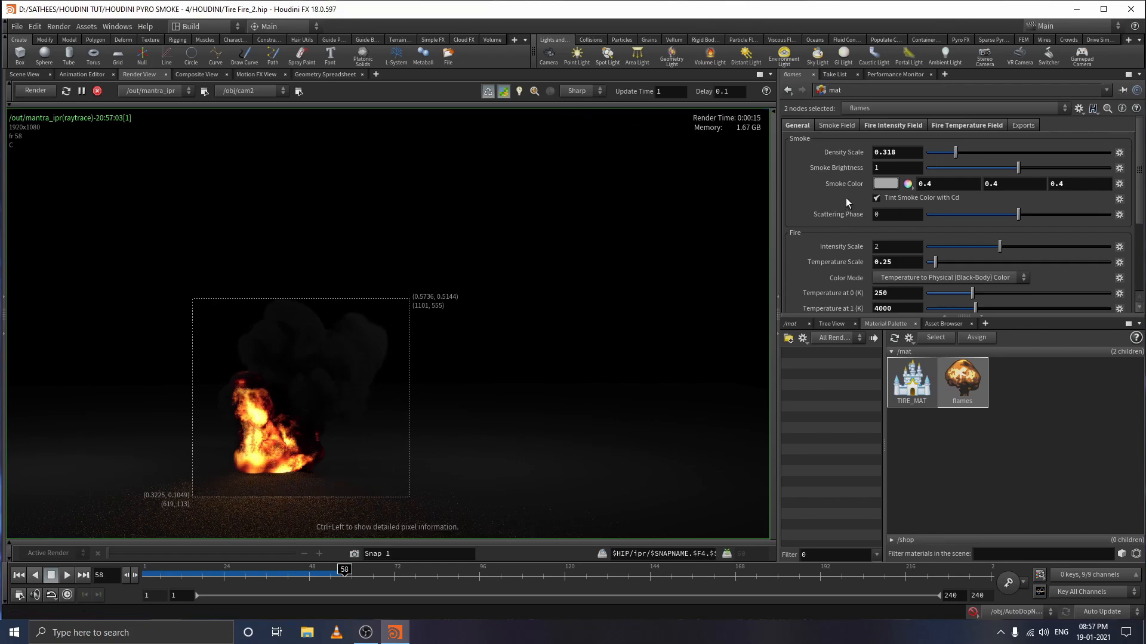
pyautogui.click(930, 153)
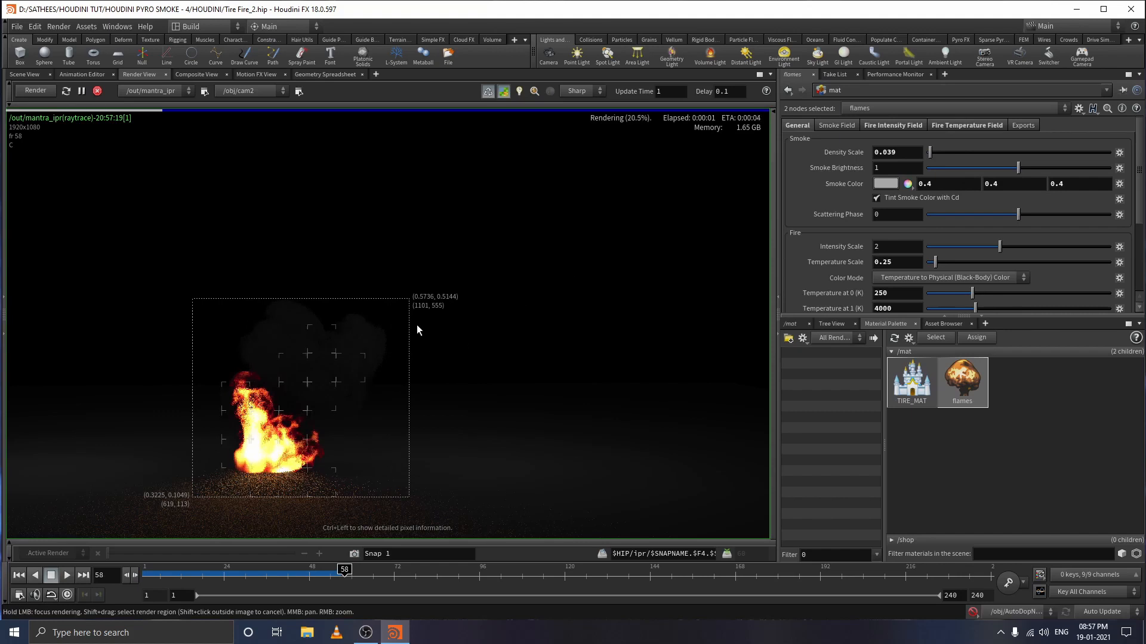
pyautogui.moveTo(931, 153); pyautogui.dragTo(936, 153)
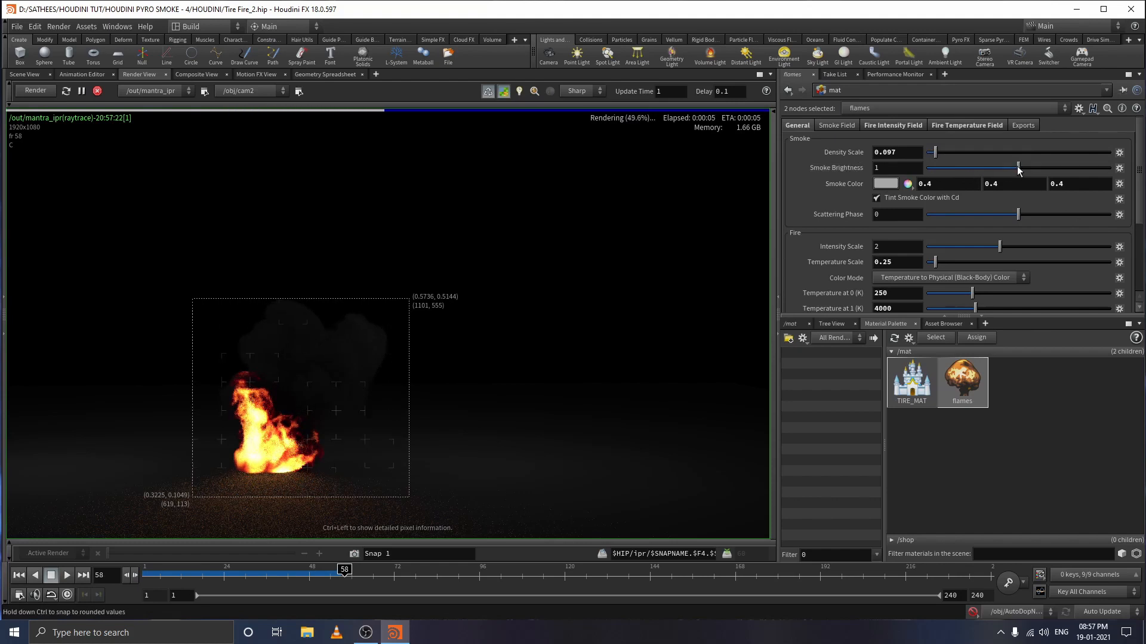
# - Adjust the flames material's Smoke Brightness, trying 0.383 and 1.312 before settling on 0.442
pyautogui.moveTo(1018, 169); pyautogui.dragTo(961, 167)
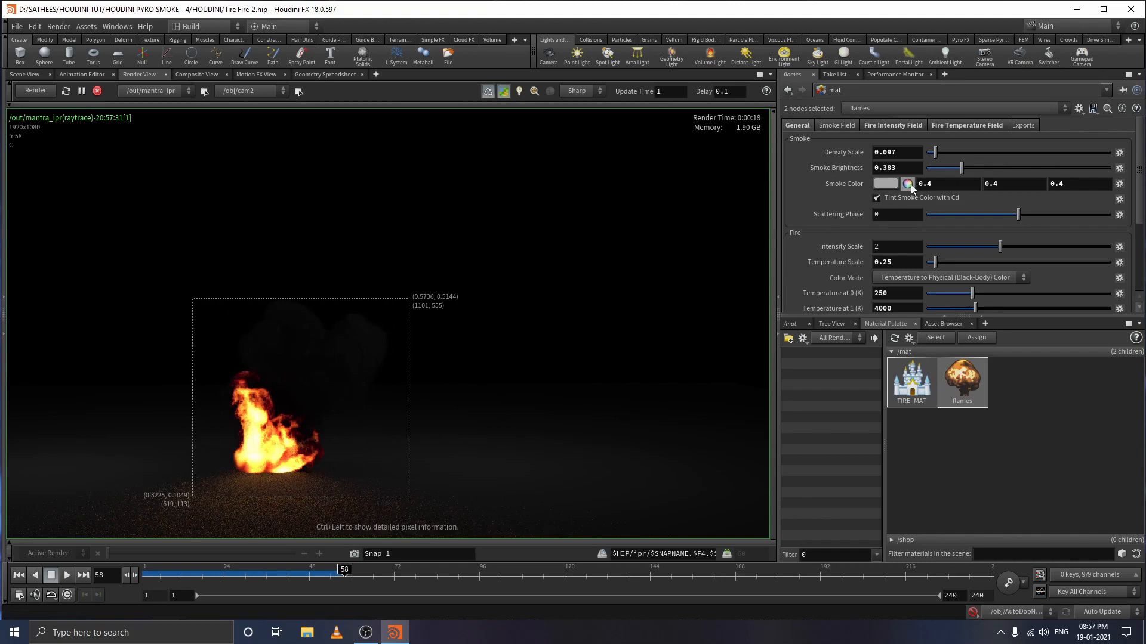
pyautogui.moveTo(961, 169); pyautogui.dragTo(1048, 170)
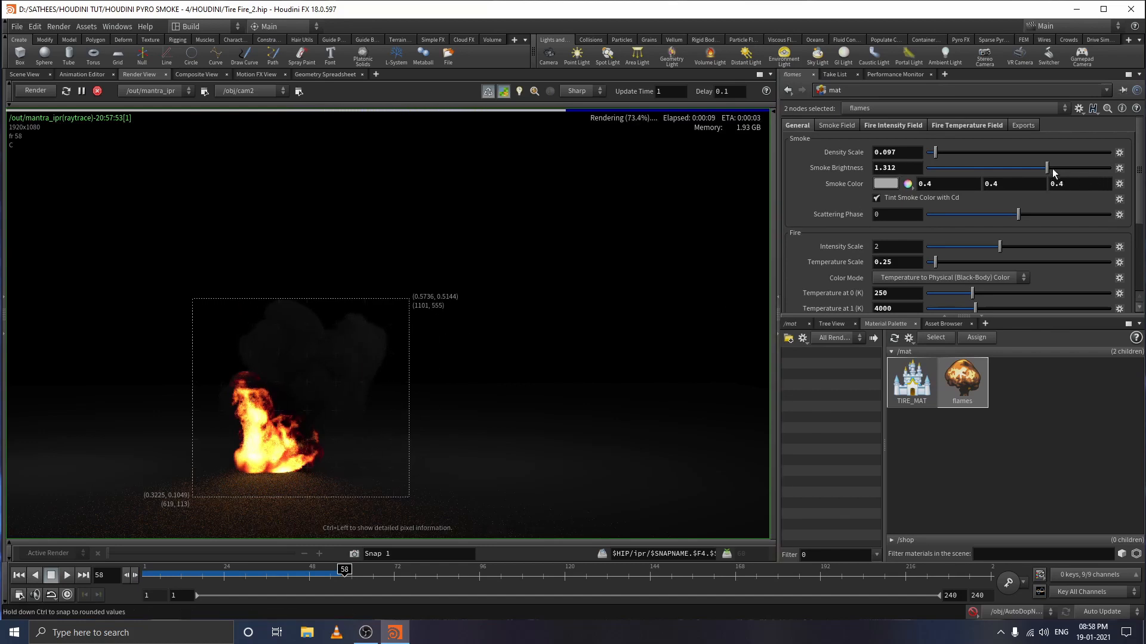
pyautogui.moveTo(1043, 166); pyautogui.dragTo(966, 168)
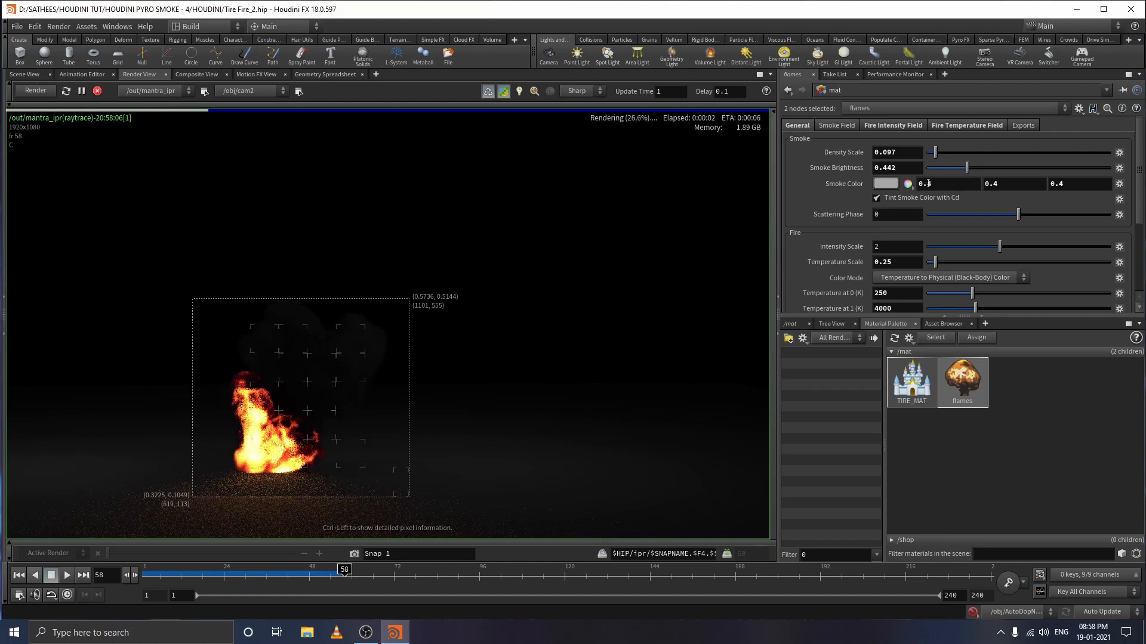
# - Tint the flames material's Smoke Color reddish with RGB 0.52226, 0.22186, 0.22186, and inspect the smoke in the render up close
pyautogui.click(889, 186)
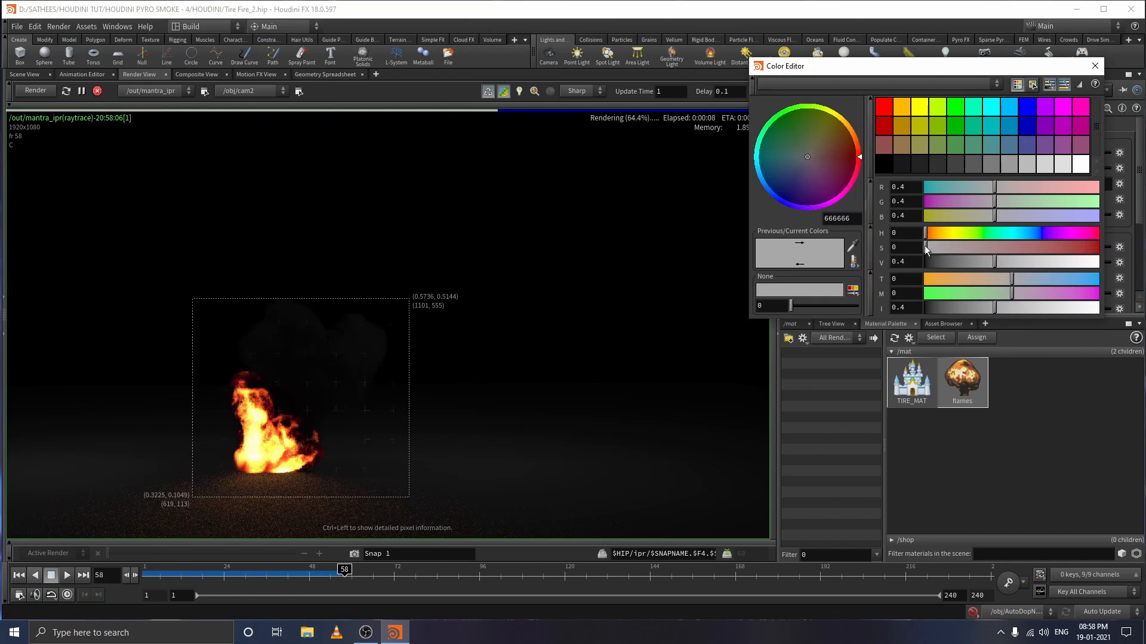
pyautogui.moveTo(925, 246); pyautogui.dragTo(1044, 245)
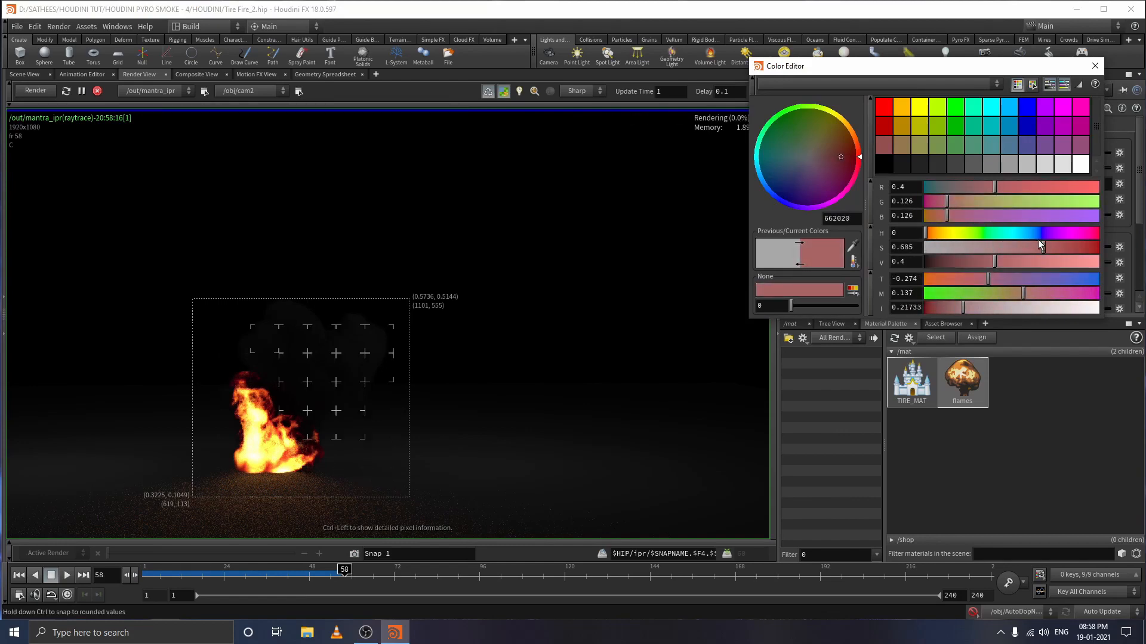
pyautogui.moveTo(1047, 248); pyautogui.dragTo(1054, 252)
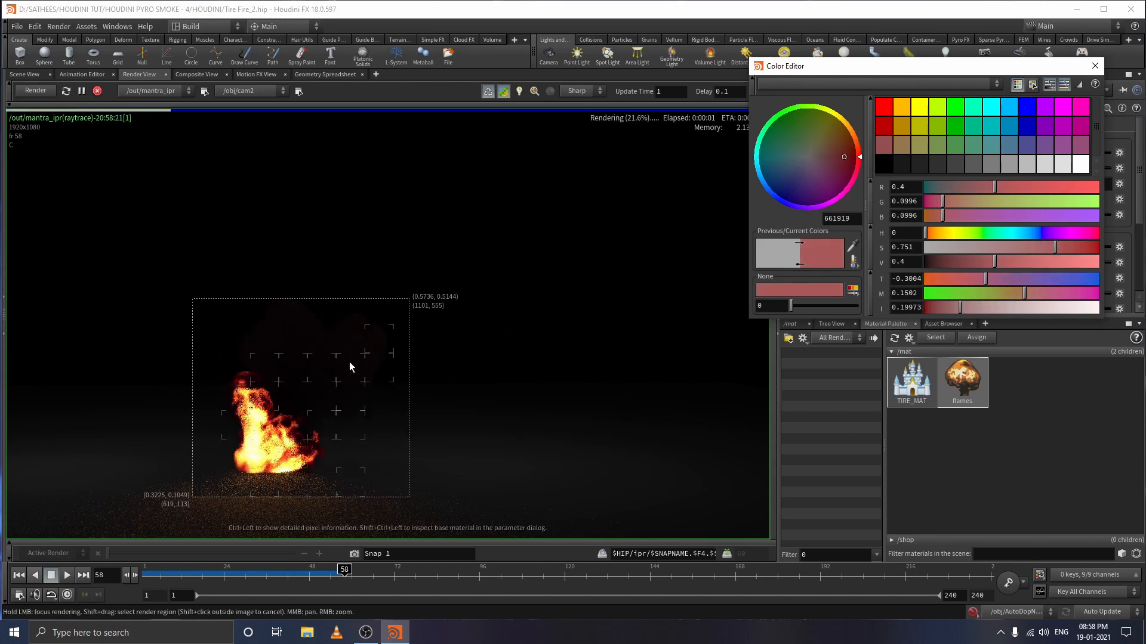
pyautogui.moveTo(948, 307); pyautogui.dragTo(980, 315)
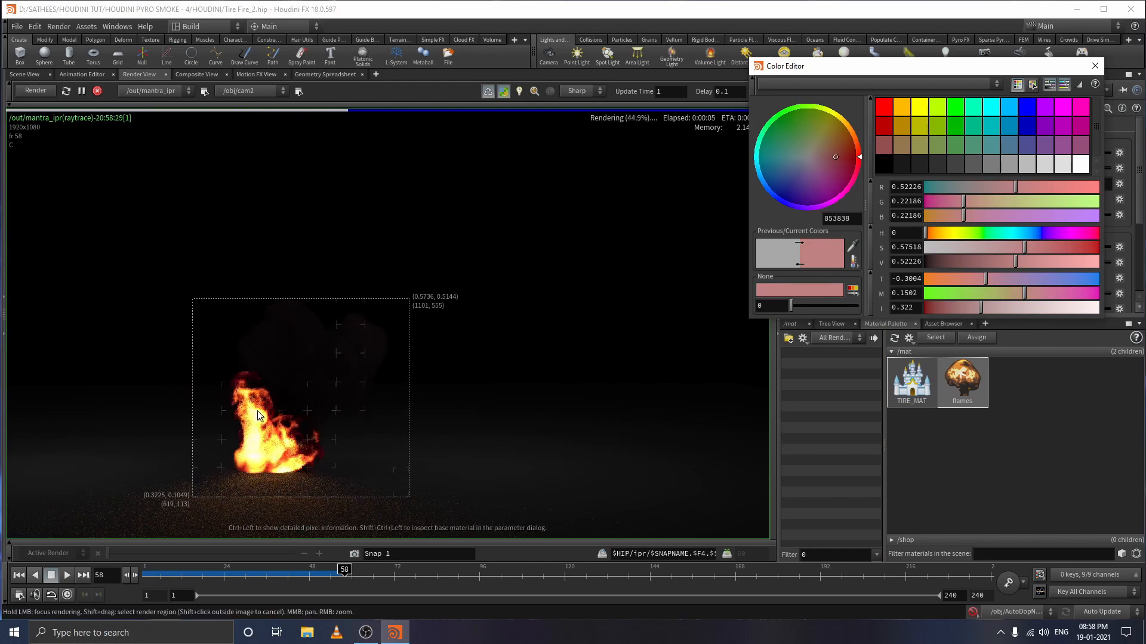
pyautogui.scroll(3, 282, 396)
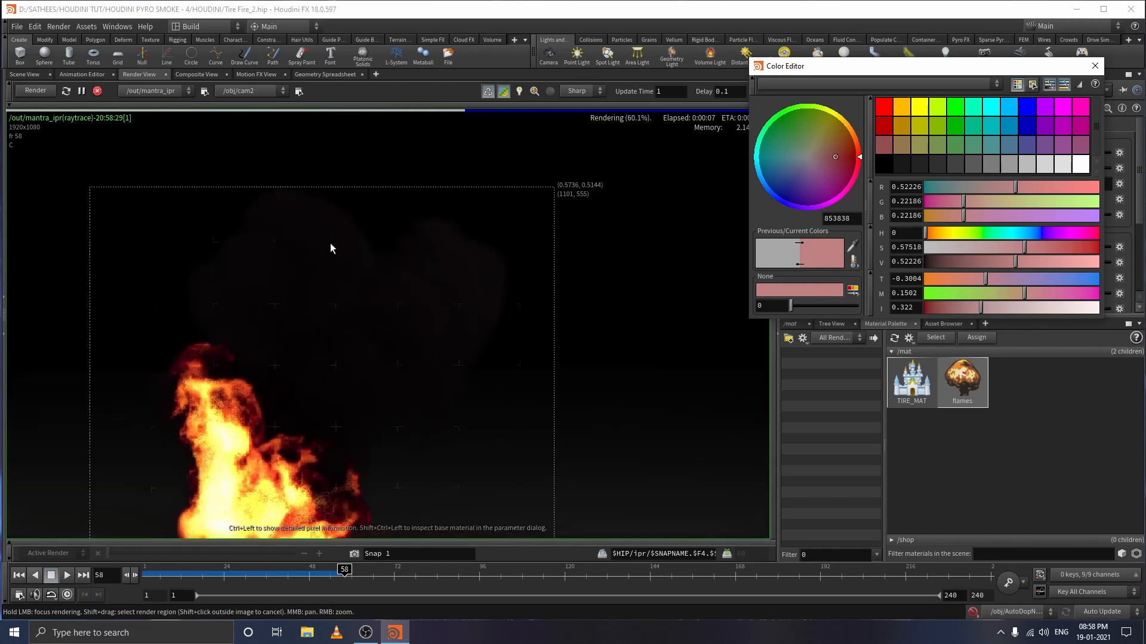
# - Close the color editor and revert the flames material's Smoke Color to its default
pyautogui.scroll(-4, 331, 394)
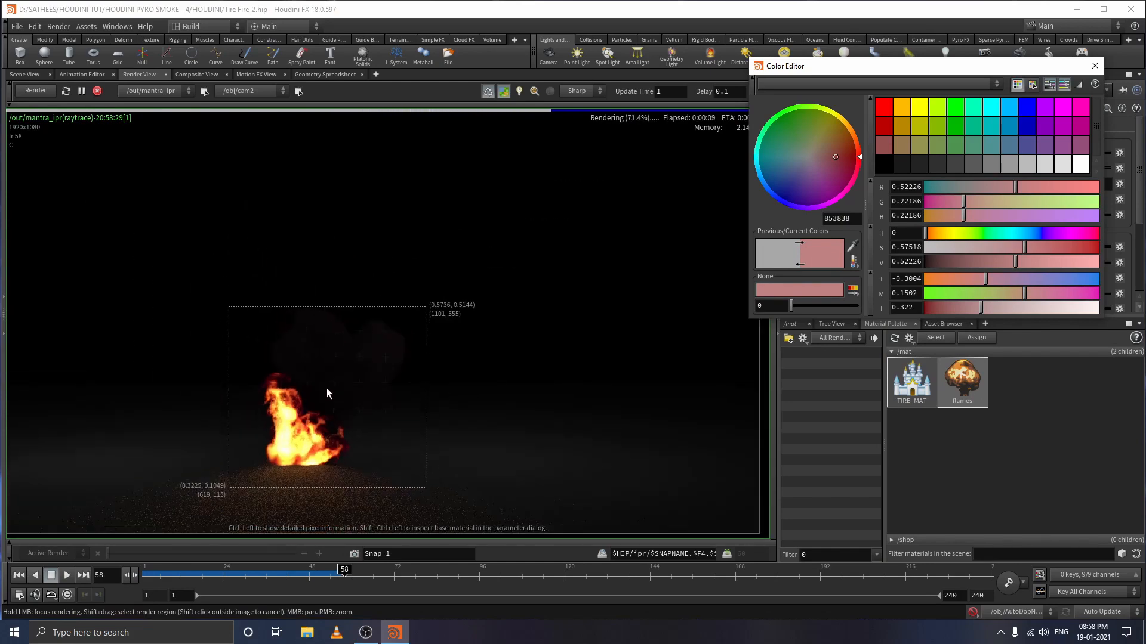
pyautogui.click(1095, 66)
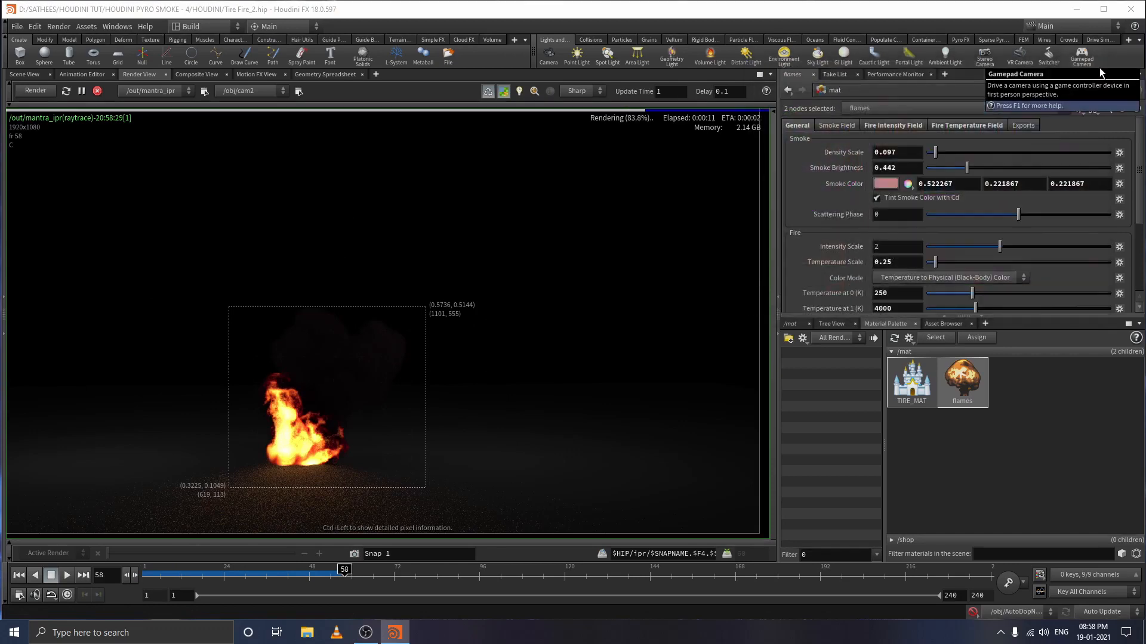
pyautogui.rightClick(882, 183)
pyautogui.click(850, 180)
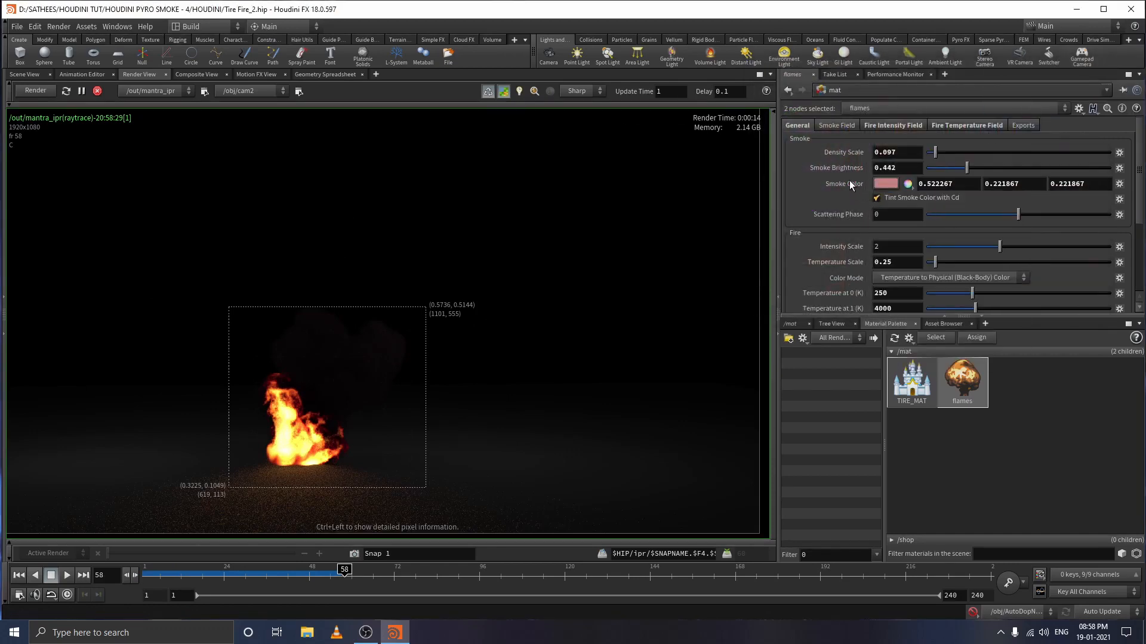
pyautogui.rightClick(841, 181)
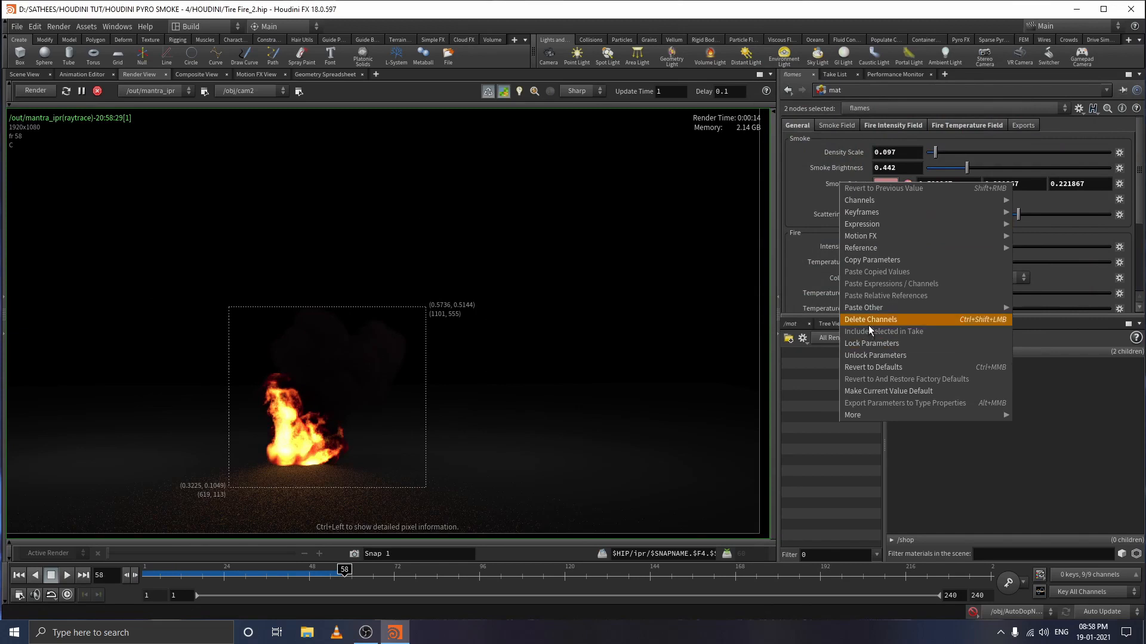
pyautogui.moveTo(883, 246)
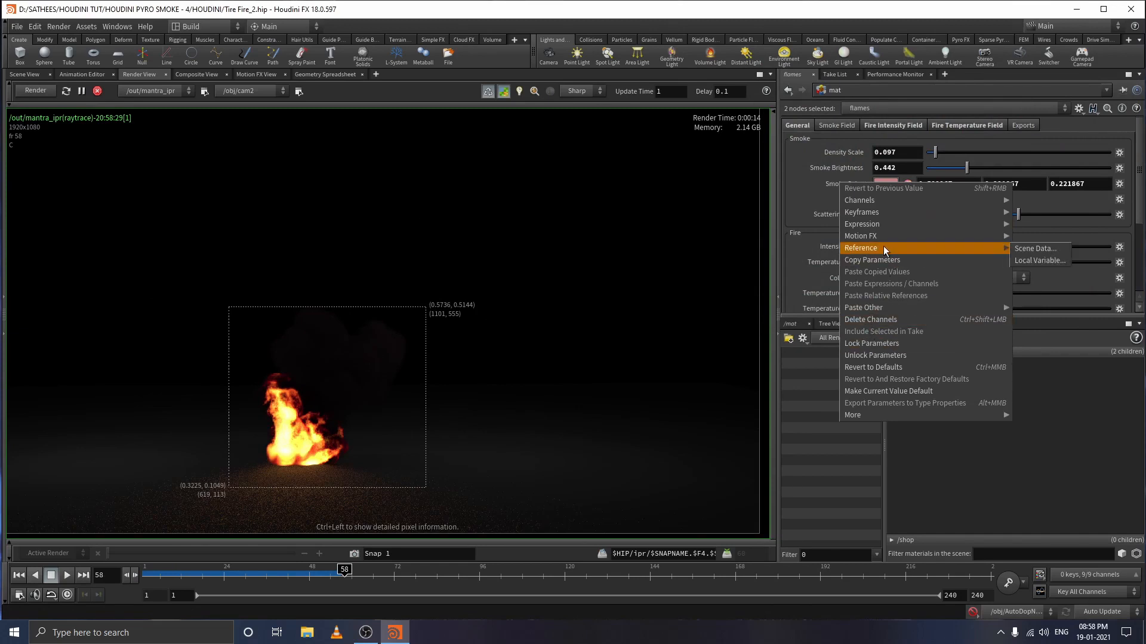
pyautogui.click(889, 368)
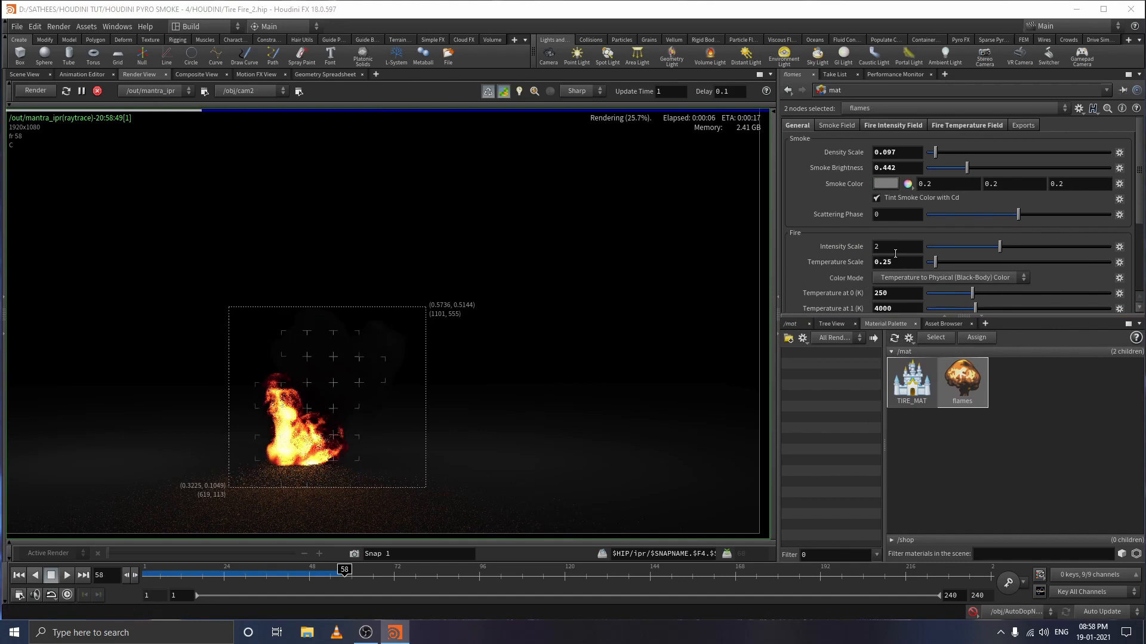
# - Test the fire Intensity Scale at 2.68, 0.47 and 0.29, moving the render to frame 52, before setting it back to 2
pyautogui.scroll(-1, 894, 253)
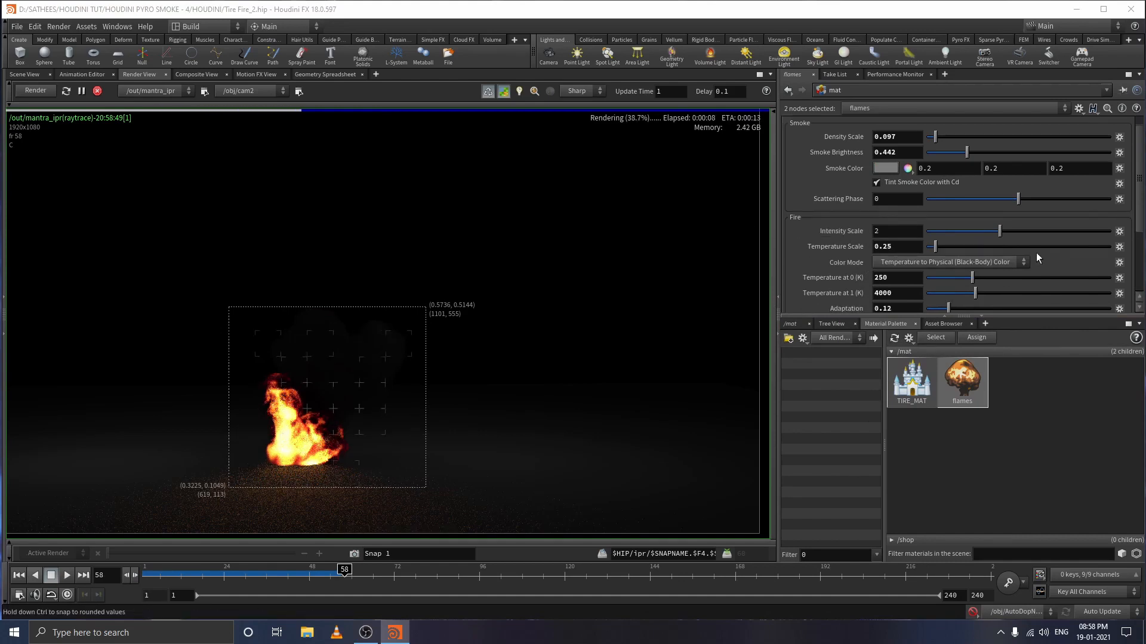
pyautogui.moveTo(1001, 237); pyautogui.dragTo(1026, 237)
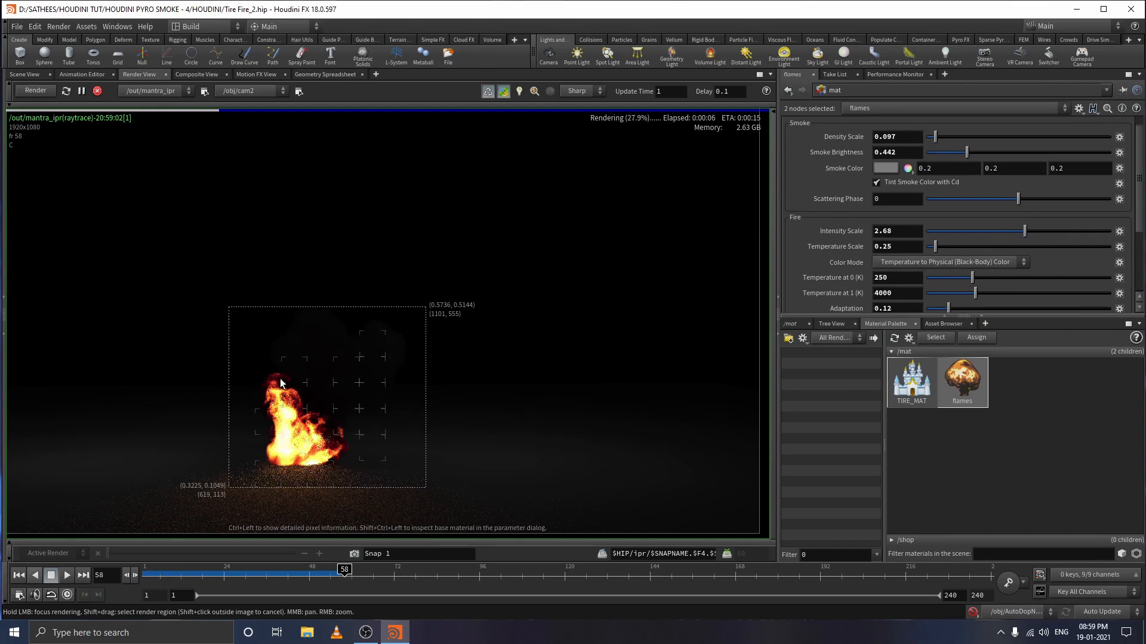
pyautogui.moveTo(347, 571)
pyautogui.mouseDown()
pyautogui.moveTo(233, 571)
pyautogui.moveTo(317, 571)
pyautogui.mouseUp()
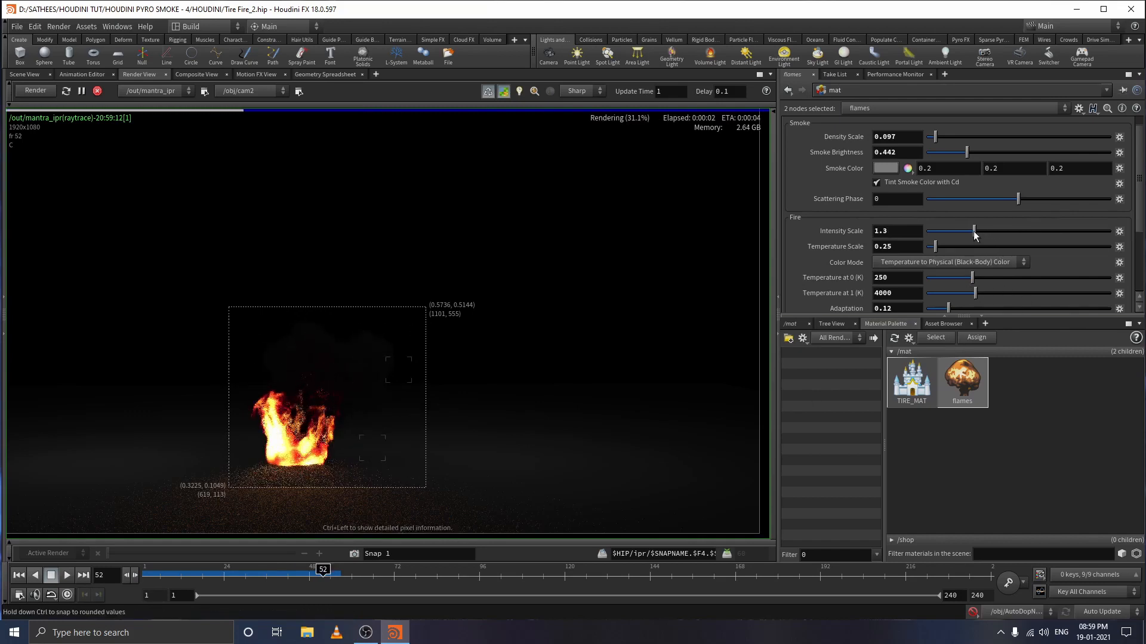
pyautogui.moveTo(1020, 237); pyautogui.dragTo(942, 234)
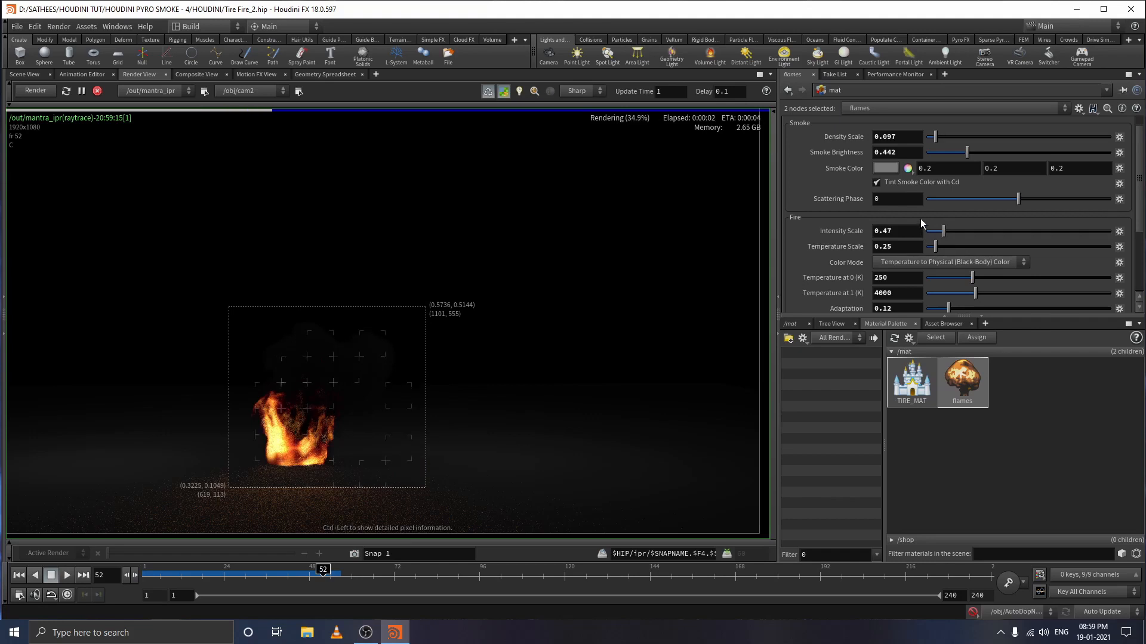
pyautogui.moveTo(943, 232); pyautogui.dragTo(936, 232)
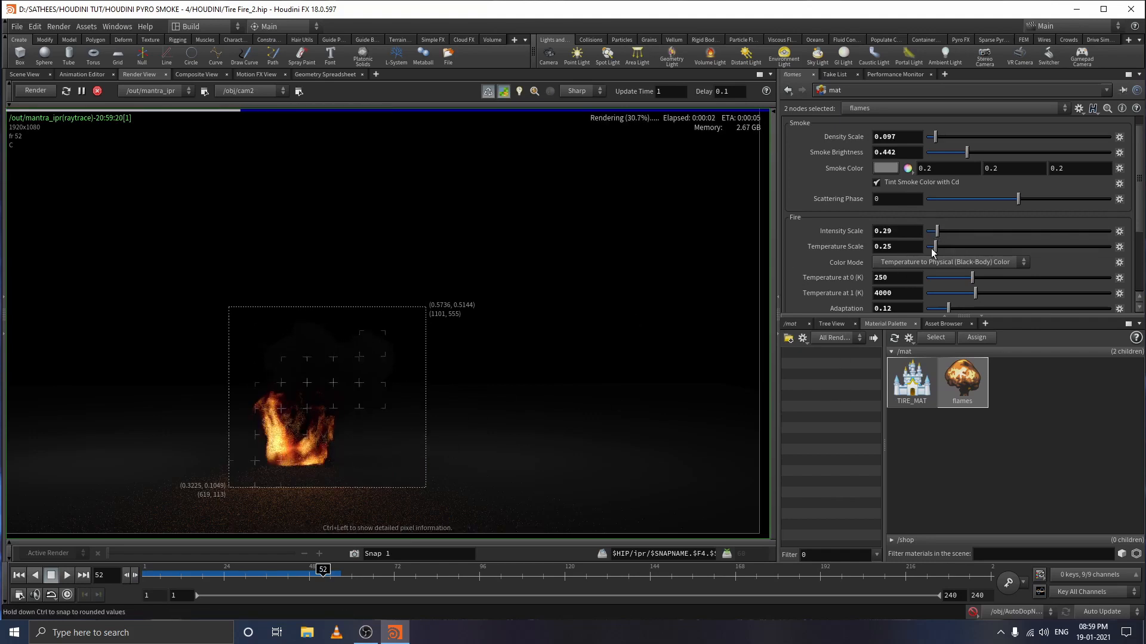
pyautogui.doubleClick(895, 230)
pyautogui.write('2')
pyautogui.press('Return')
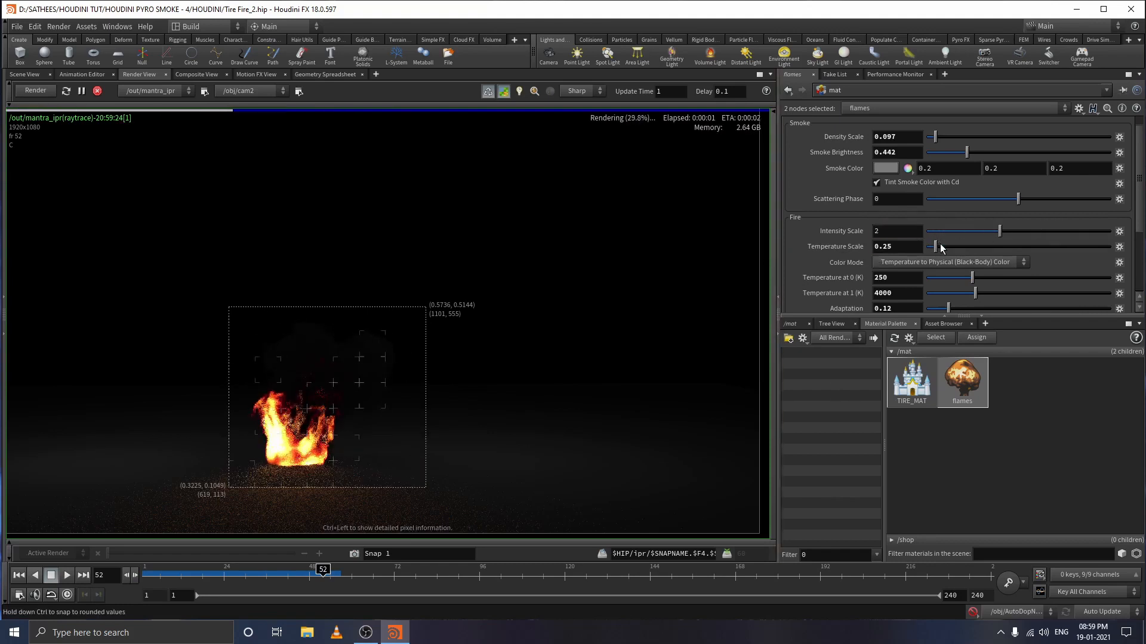
# - Test the flames material's Temperature Scale at 1.56 and 0.6 before reverting it to its default
pyautogui.moveTo(941, 249); pyautogui.dragTo(985, 255)
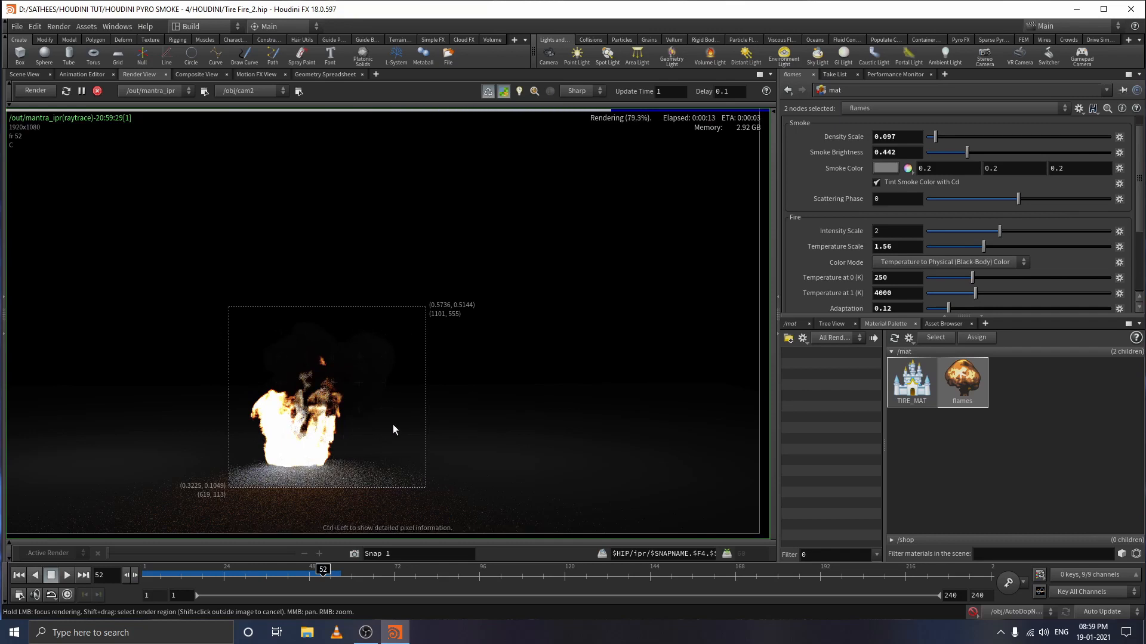
pyautogui.click(985, 250)
pyautogui.moveTo(984, 250); pyautogui.dragTo(948, 247)
pyautogui.rightClick(835, 251)
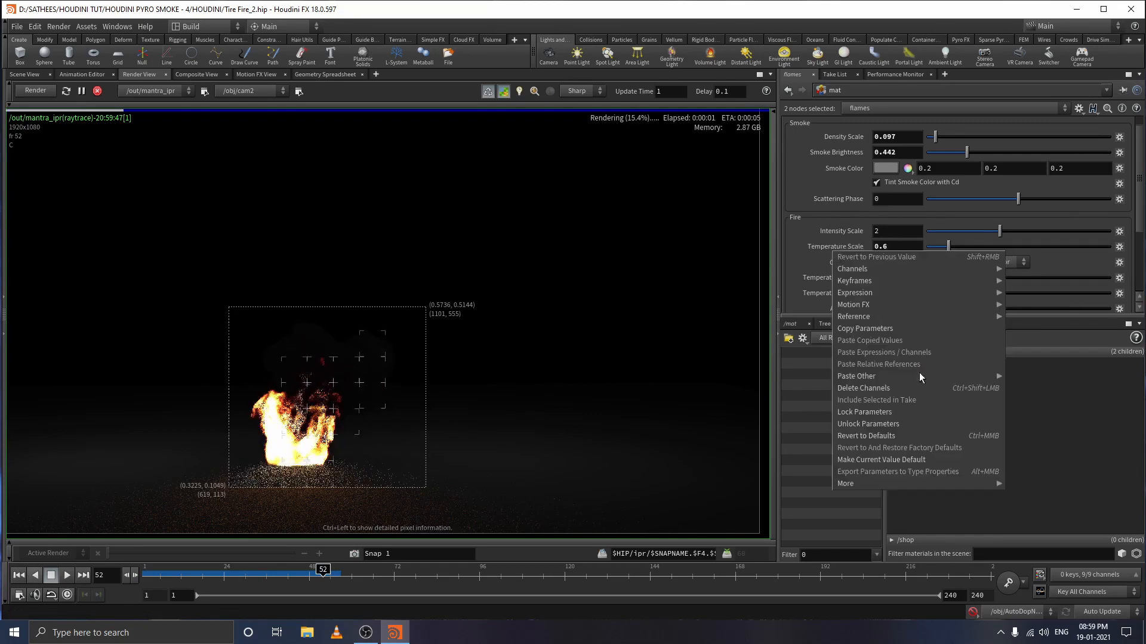
pyautogui.click(873, 436)
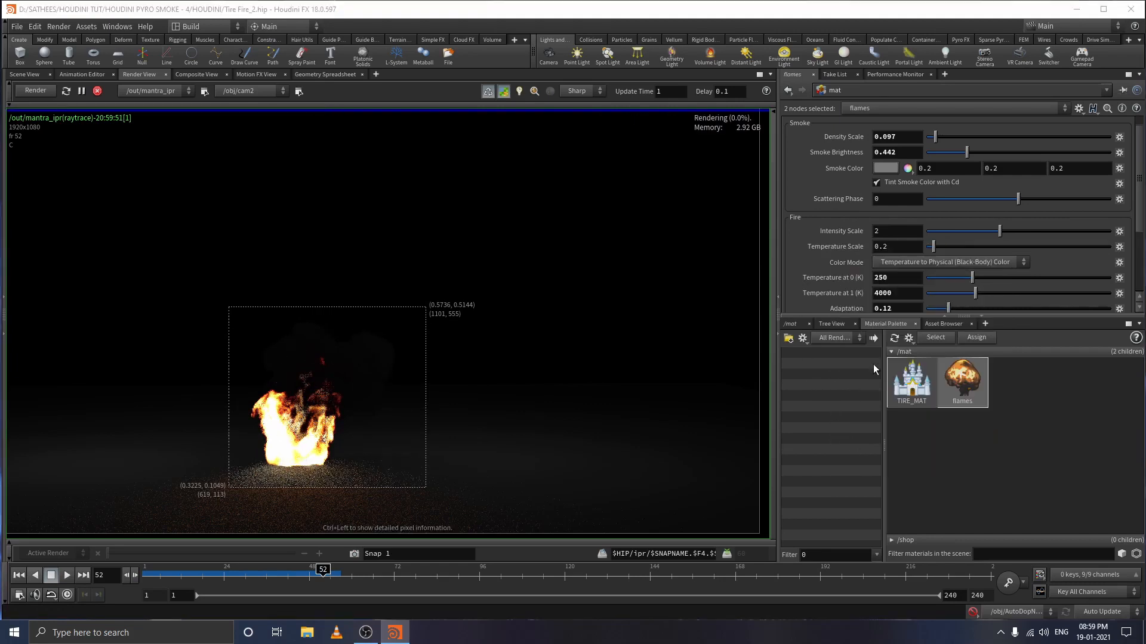
pyautogui.rightClick(830, 230)
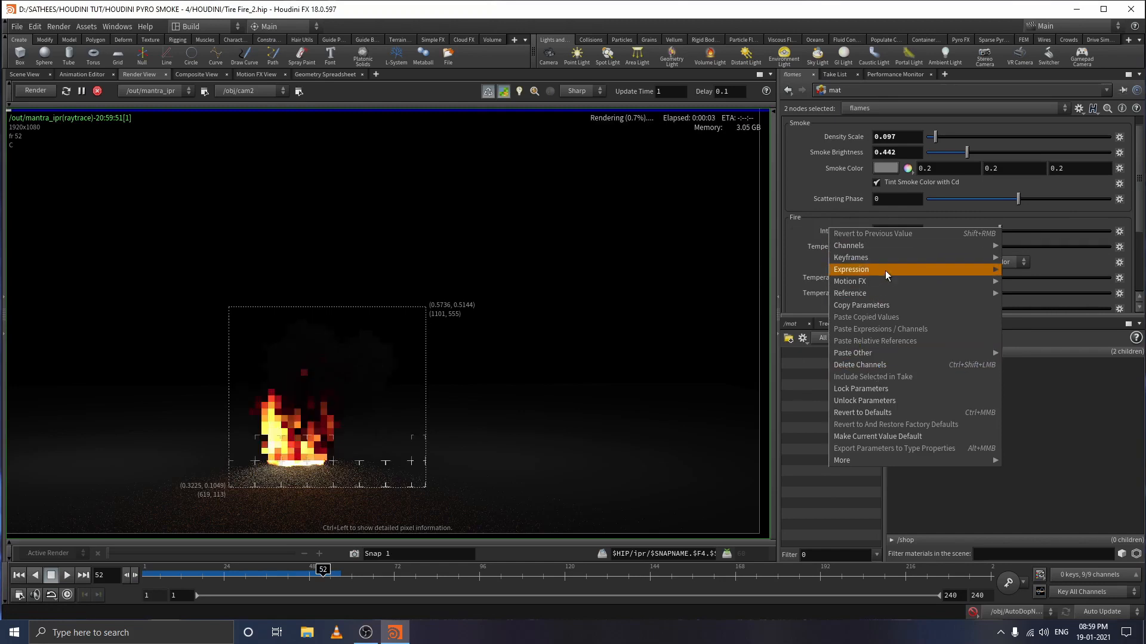
pyautogui.click(803, 242)
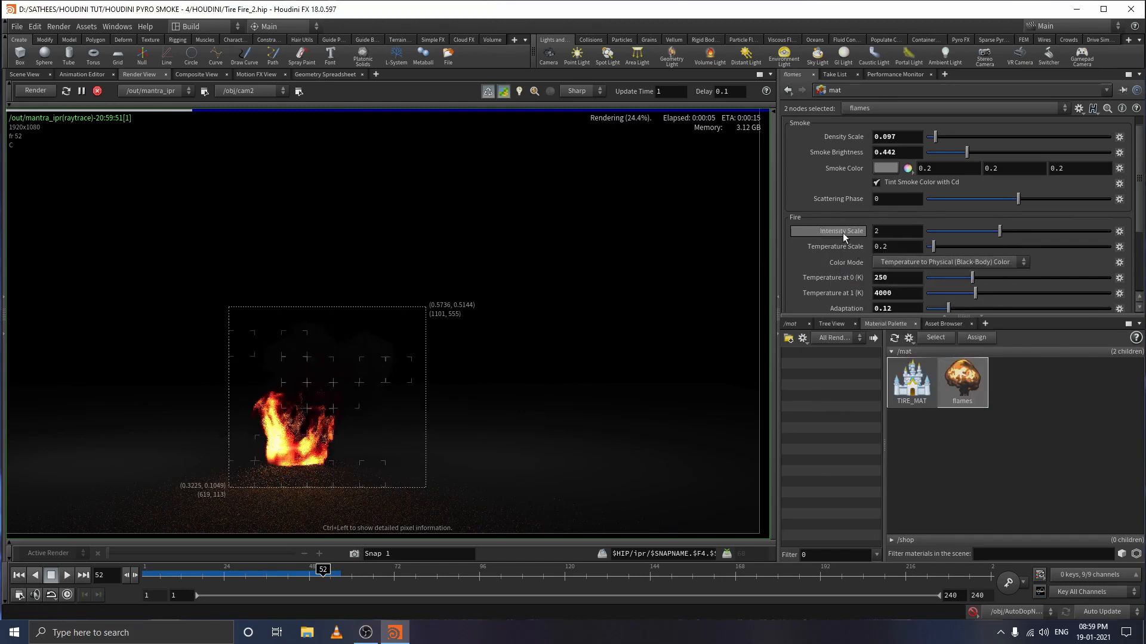
# - Switch the flames material's fire Color Mode to Temperature to Color Ramp
pyautogui.scroll(-2, 854, 255)
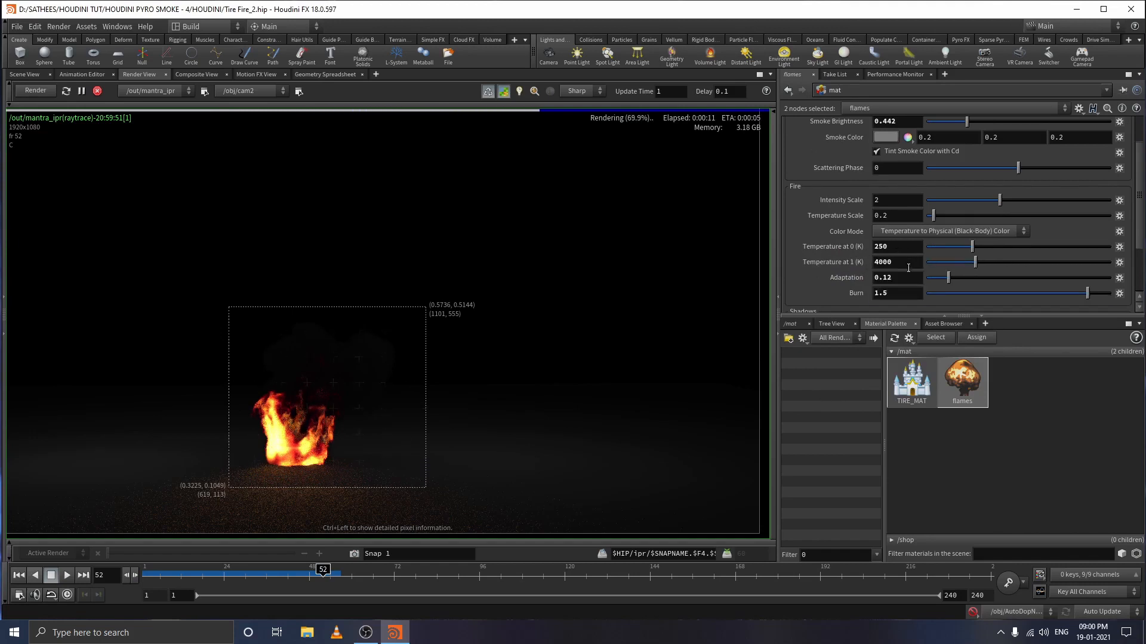
pyautogui.scroll(3, 907, 269)
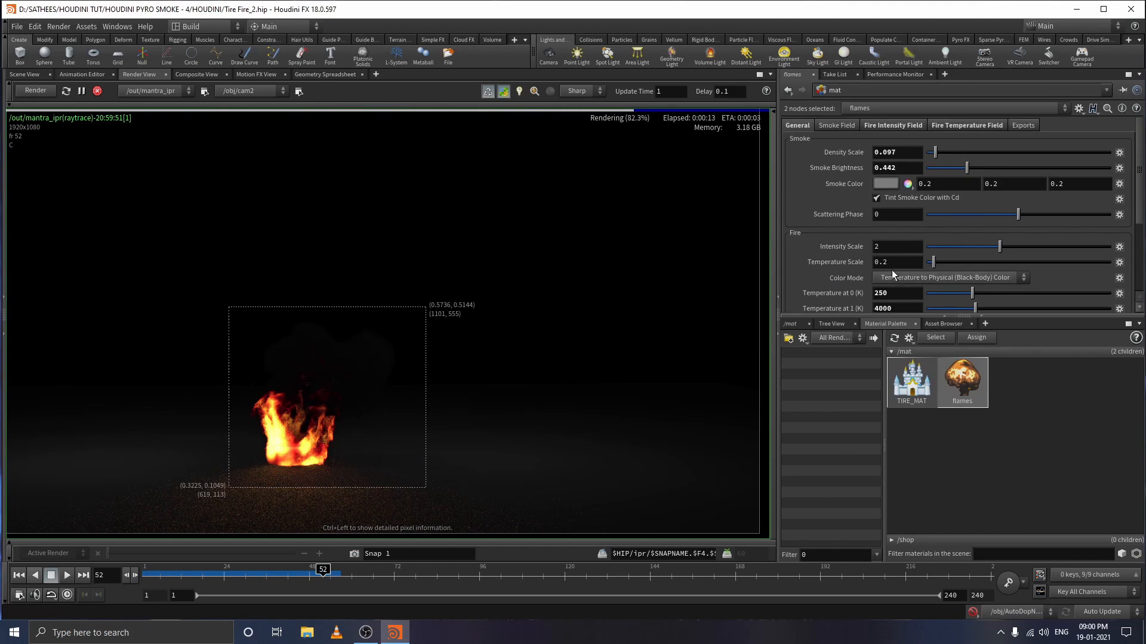
pyautogui.click(907, 278)
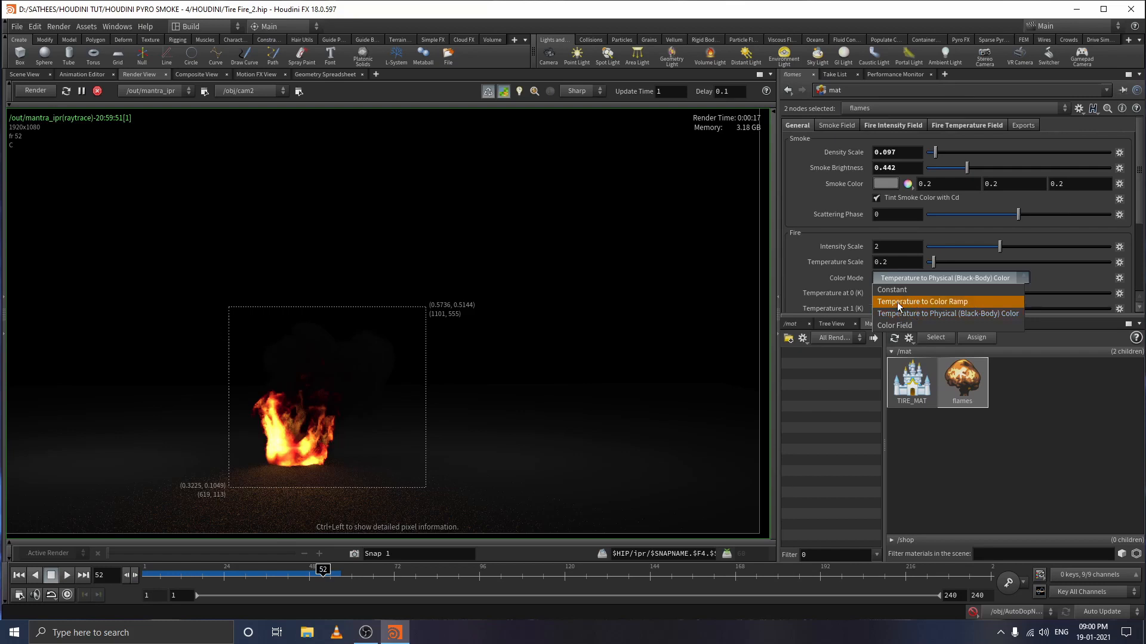
pyautogui.click(897, 302)
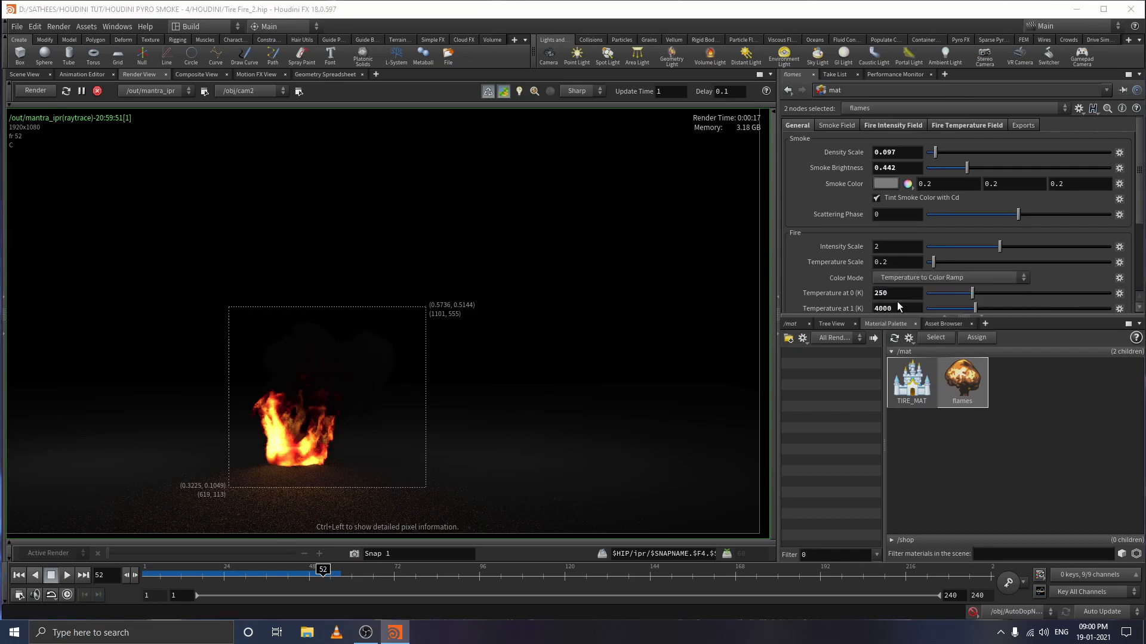
# - Experiment with the fire color ramp by shifting its dark red and orange points and removing the two darkest points
pyautogui.scroll(-2, 919, 267)
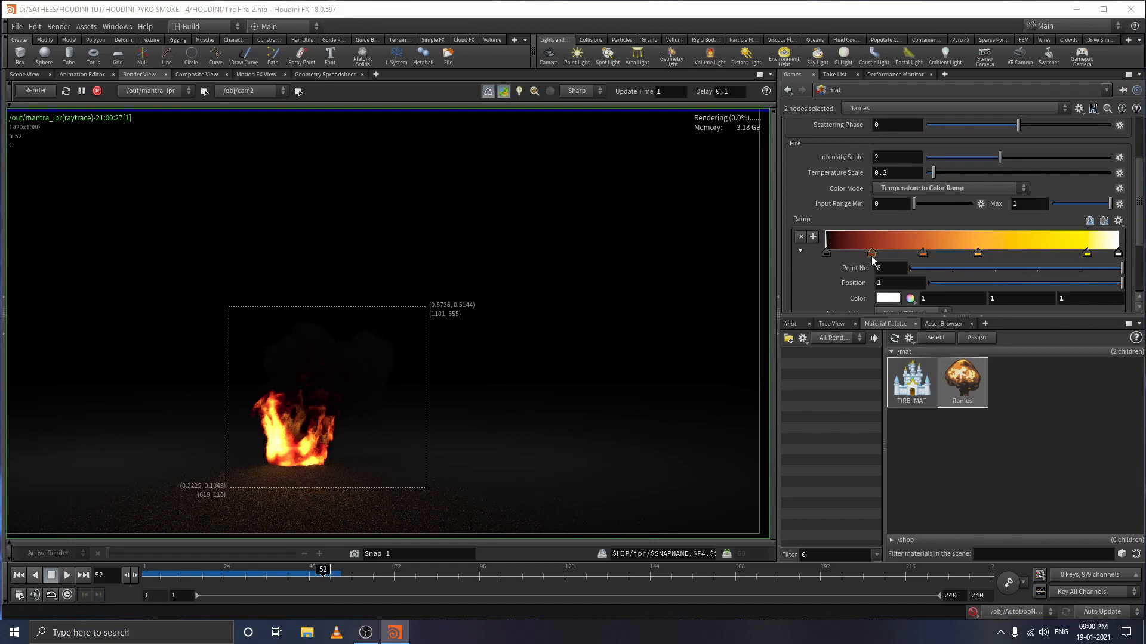
pyautogui.moveTo(872, 258); pyautogui.dragTo(845, 258)
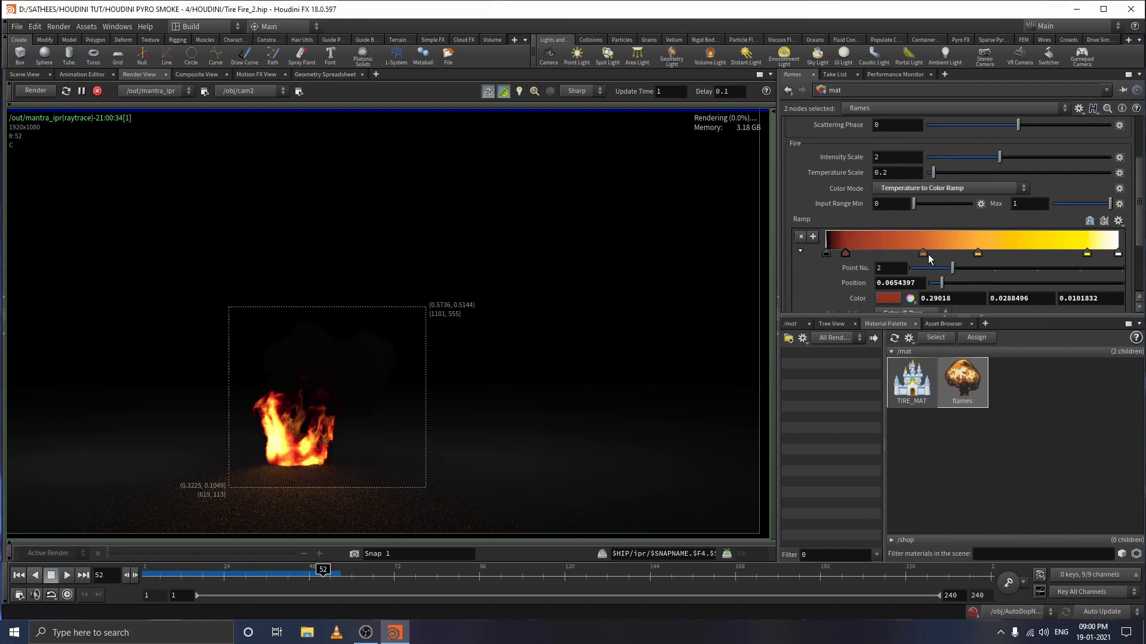
pyautogui.moveTo(923, 257); pyautogui.dragTo(871, 258)
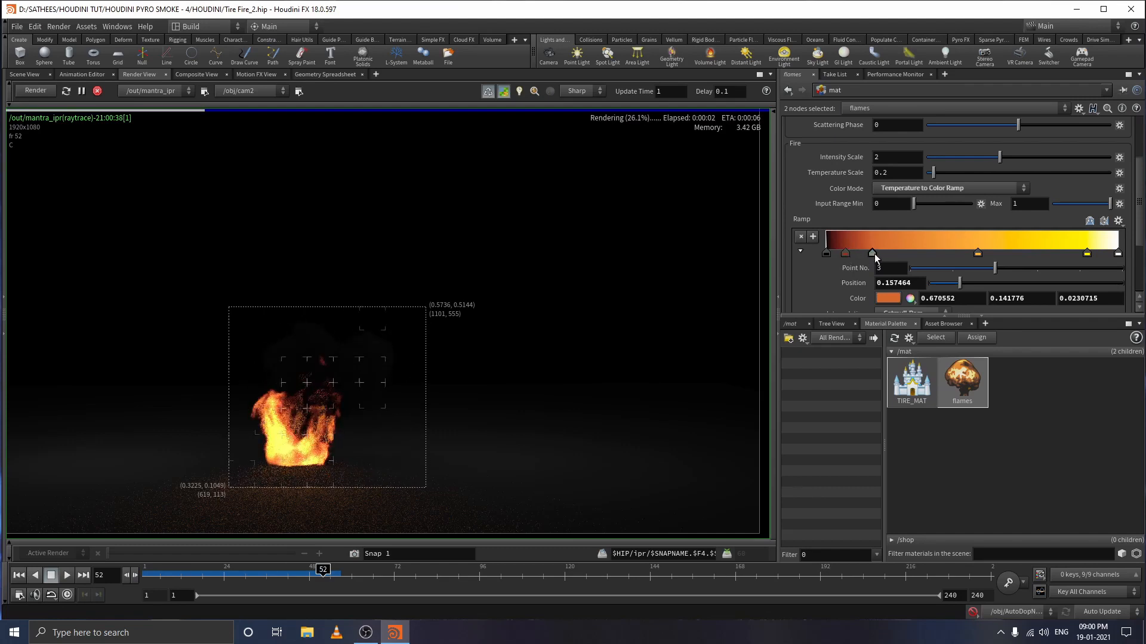
pyautogui.moveTo(875, 253); pyautogui.dragTo(934, 256)
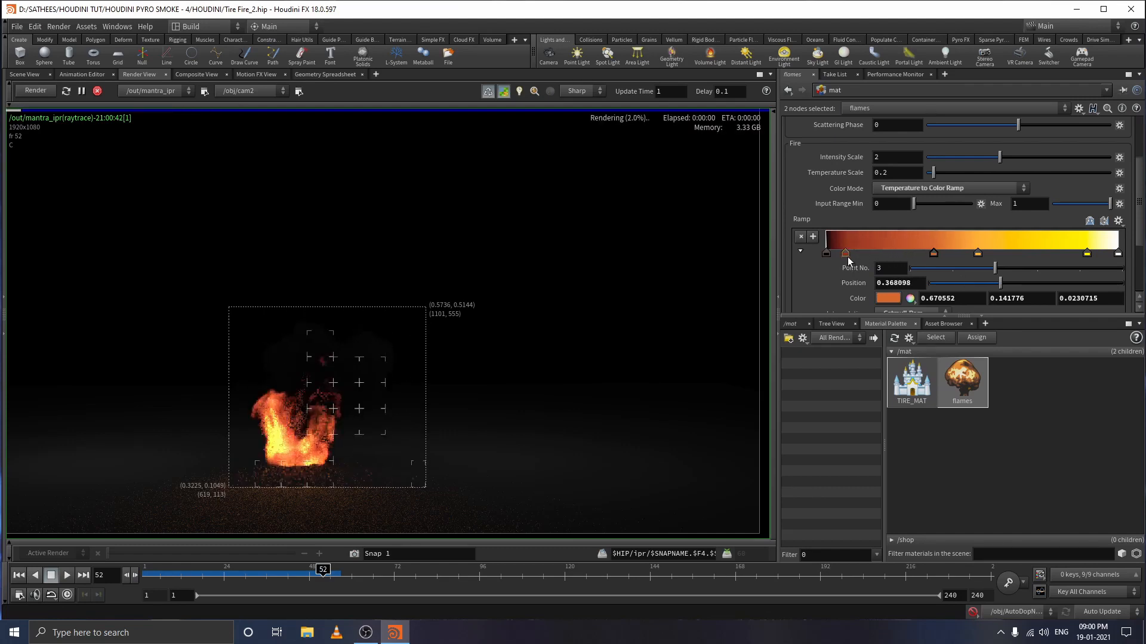
pyautogui.moveTo(846, 254); pyautogui.dragTo(1018, 254)
pyautogui.click(934, 253)
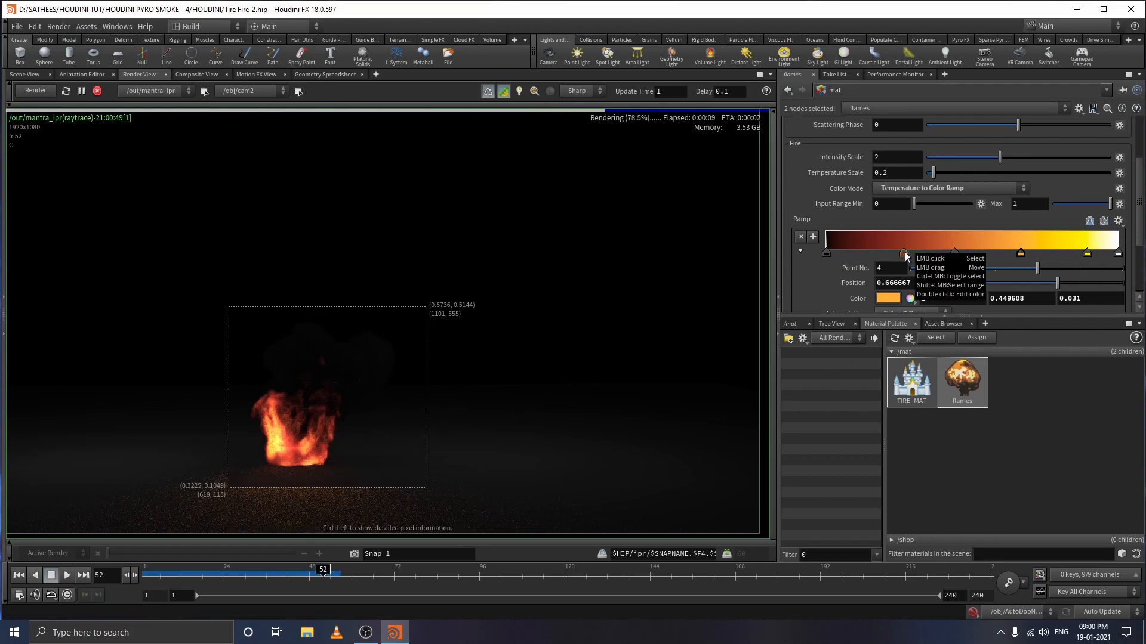
pyautogui.moveTo(902, 251); pyautogui.dragTo(886, 284, button='middle')
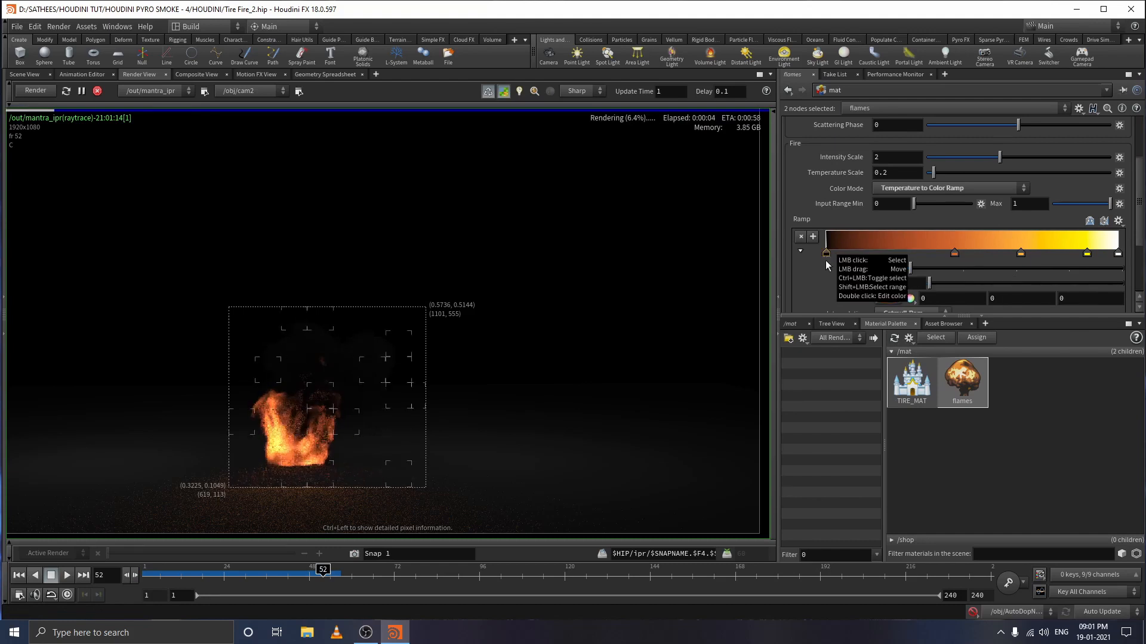
pyautogui.moveTo(828, 257); pyautogui.dragTo(826, 271)
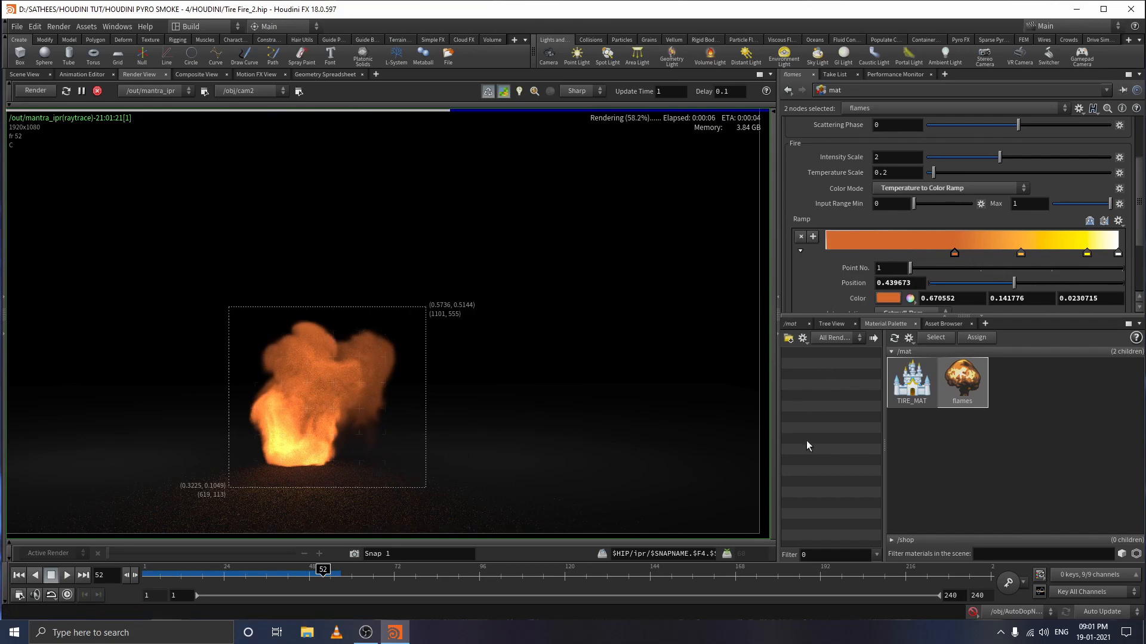
# - Undo the last ramp changes and set the fire Color Mode back to Temperature to Physical (Black-Body) Color
pyautogui.hotkey('ctrl', 'z')
pyautogui.hotkey('ctrl', 'z')
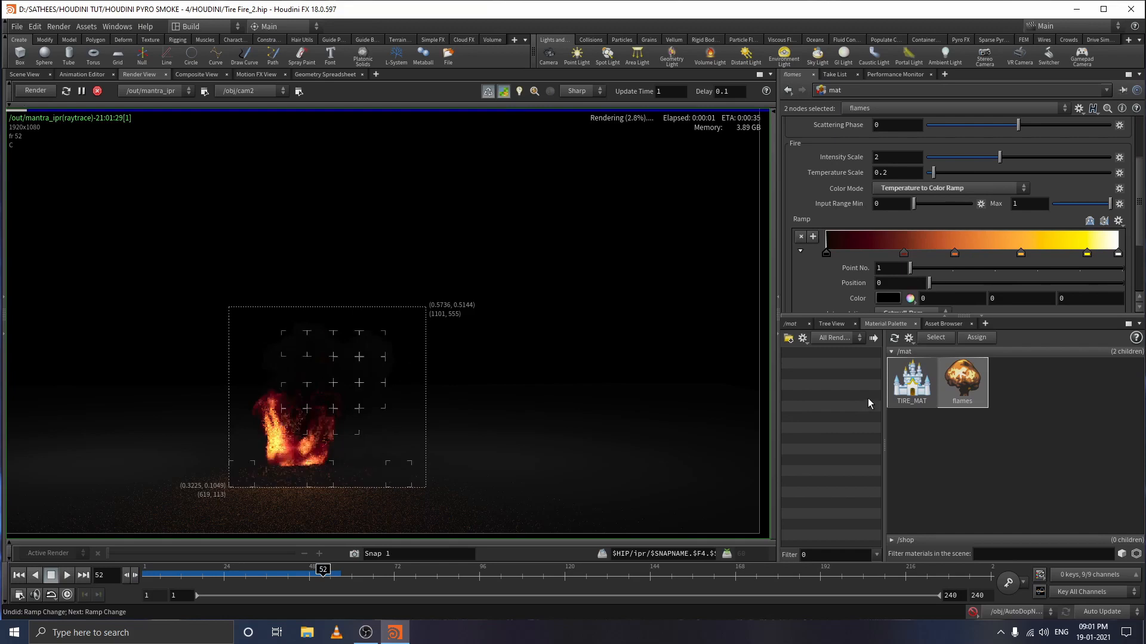
pyautogui.click(931, 189)
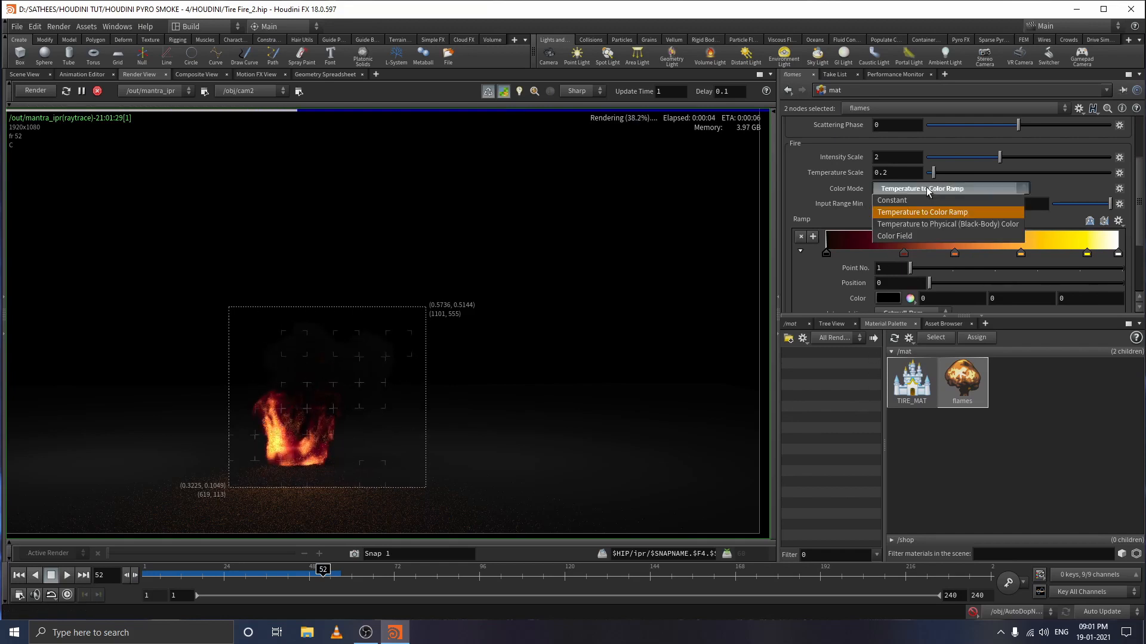
pyautogui.click(934, 224)
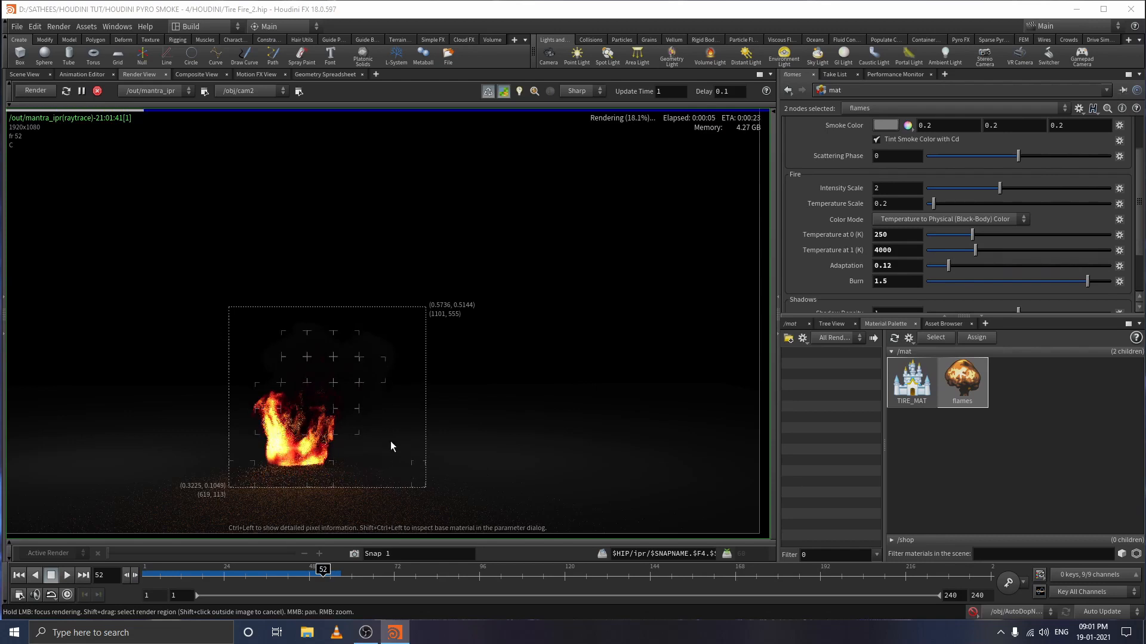
# - Lower the flames material's Shadow Density to 0
pyautogui.scroll(-2, 865, 267)
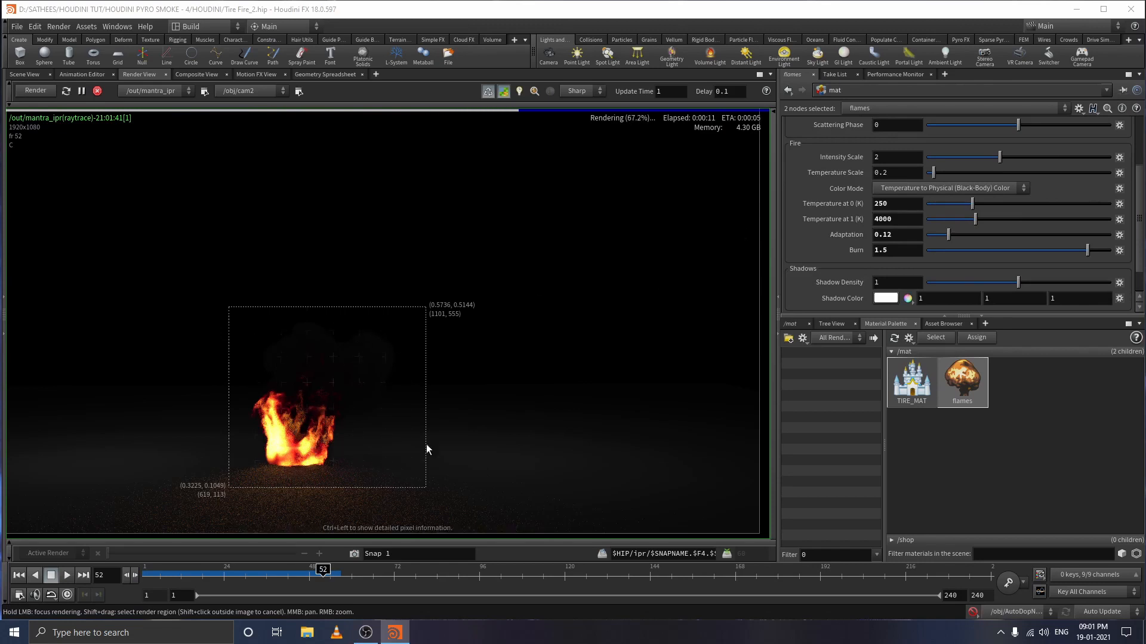
pyautogui.scroll(6, 844, 163)
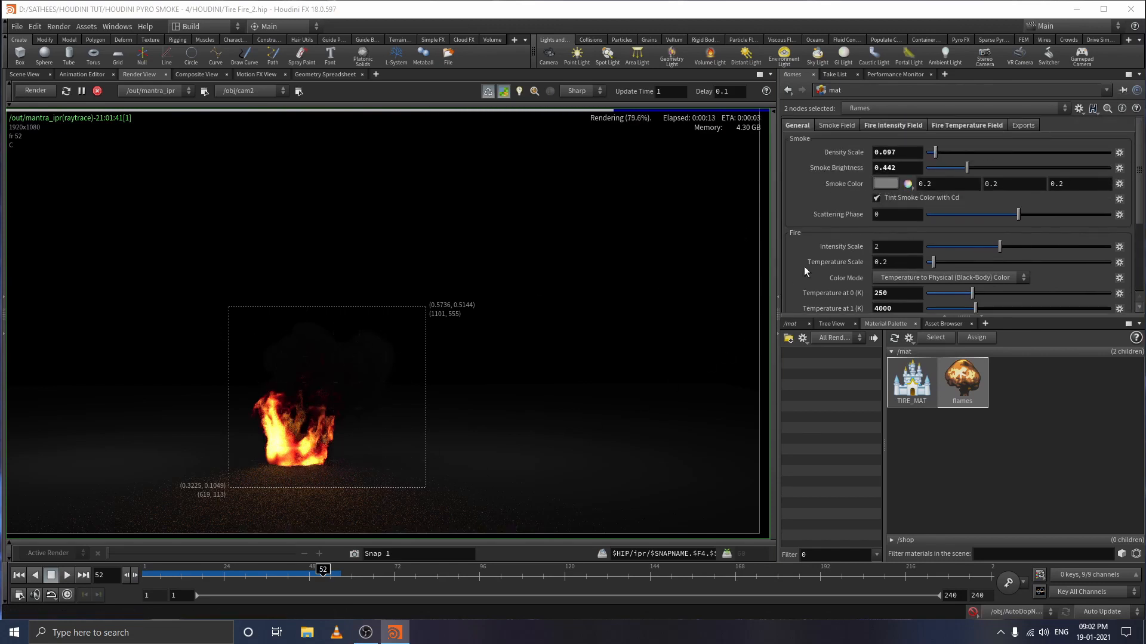
pyautogui.scroll(-8, 820, 256)
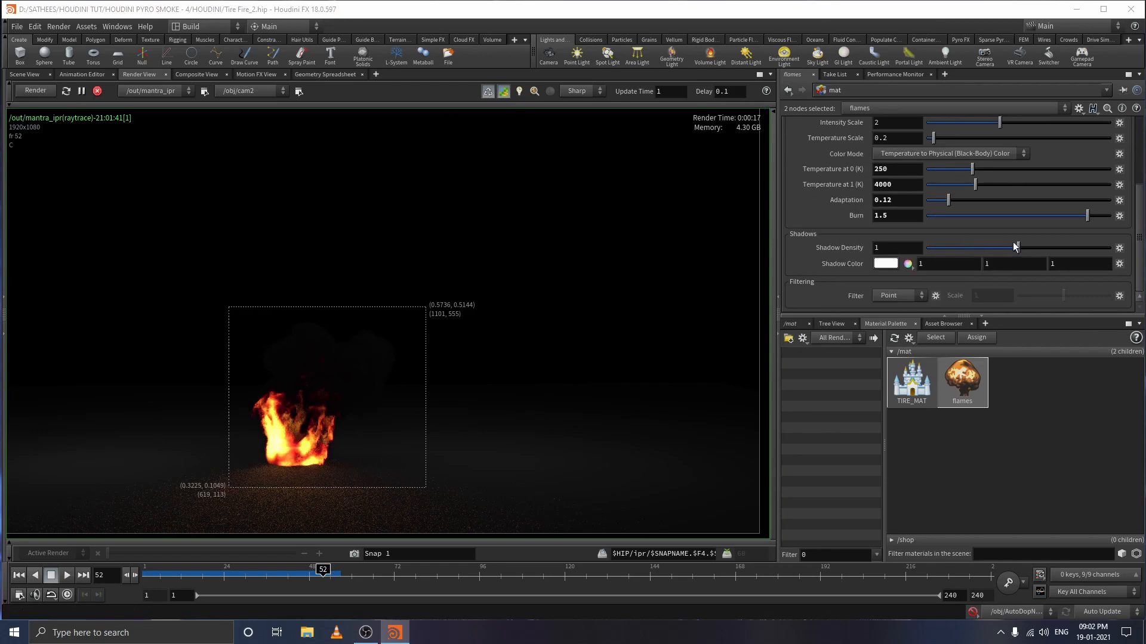
pyautogui.moveTo(1016, 251); pyautogui.dragTo(926, 252)
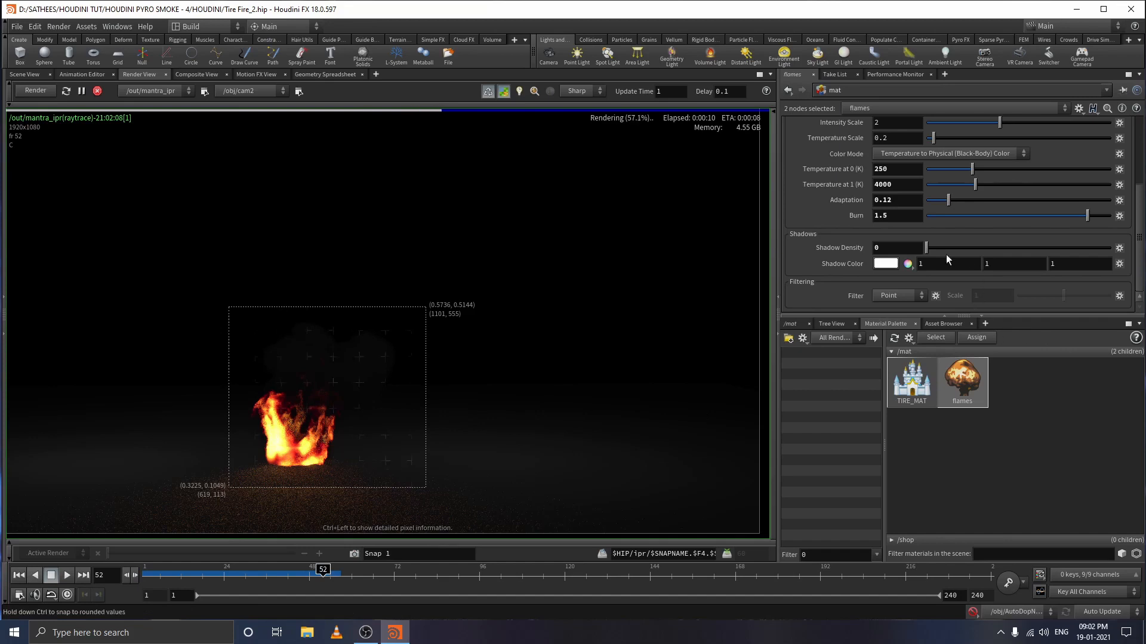
# - Test the flames material's Shadow Density at 2 and 0.63, and revert it to its default
pyautogui.moveTo(926, 248); pyautogui.dragTo(1111, 248)
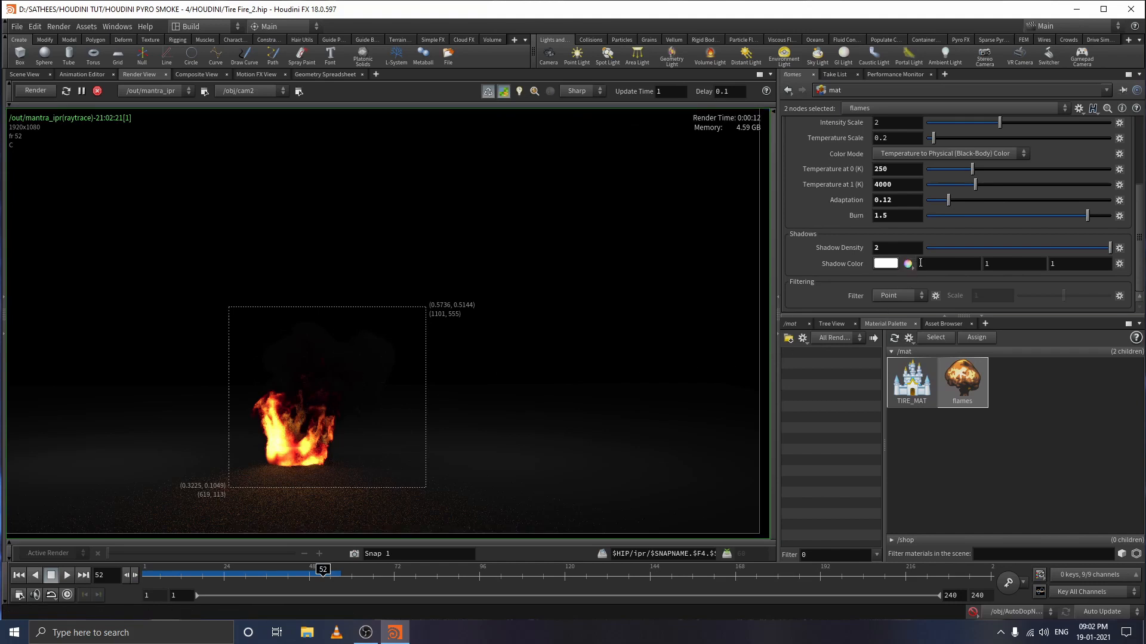
pyautogui.moveTo(1072, 247); pyautogui.dragTo(983, 248)
pyautogui.rightClick(851, 252)
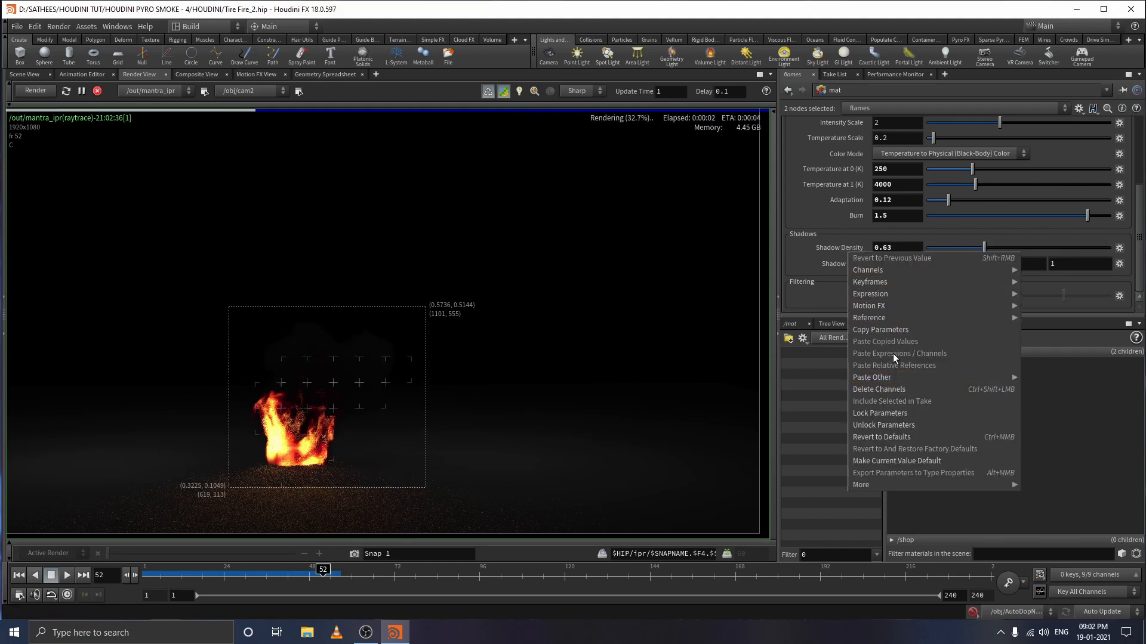
pyautogui.click(892, 437)
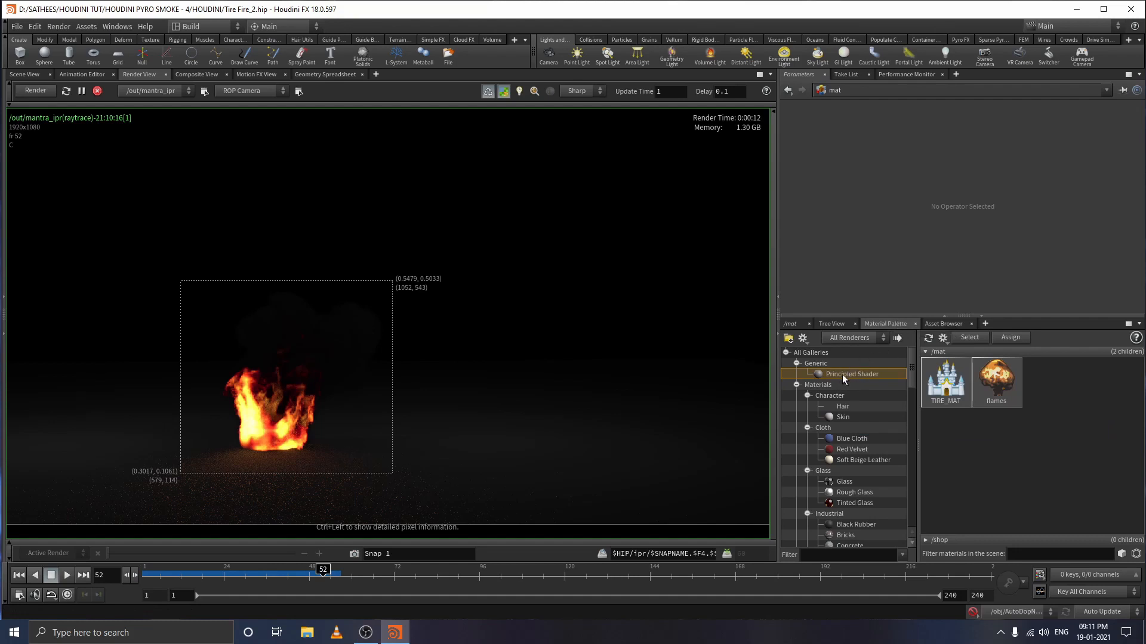
# - Add a Principled Shader to the scene materials and assign it to the ground in the render view
pyautogui.moveTo(843, 374); pyautogui.dragTo(1056, 403)
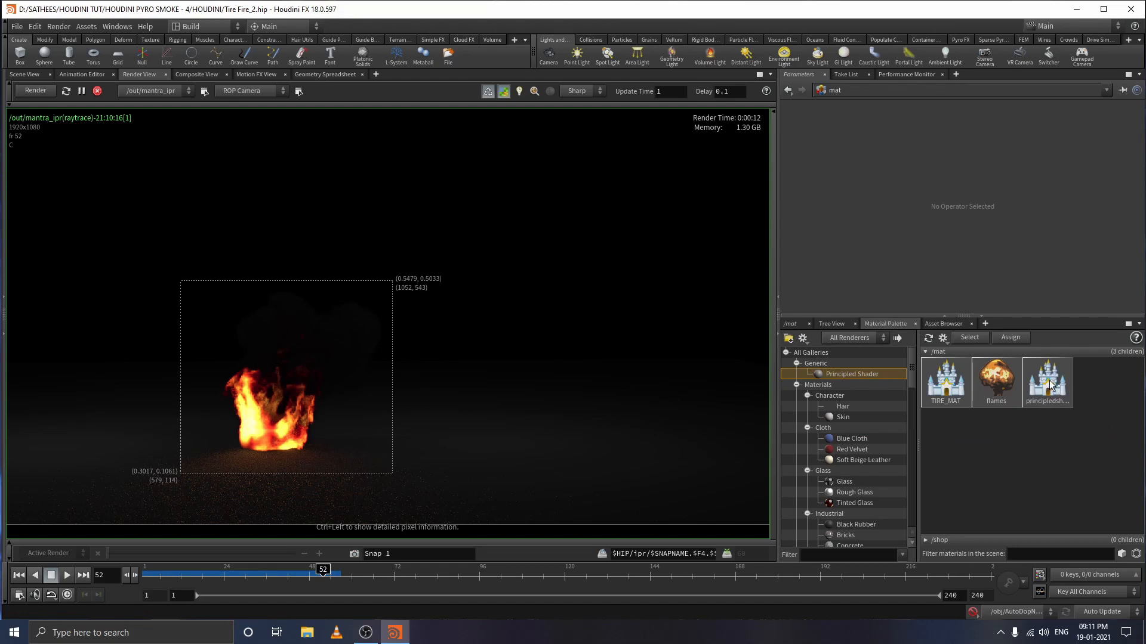
pyautogui.click(1050, 393)
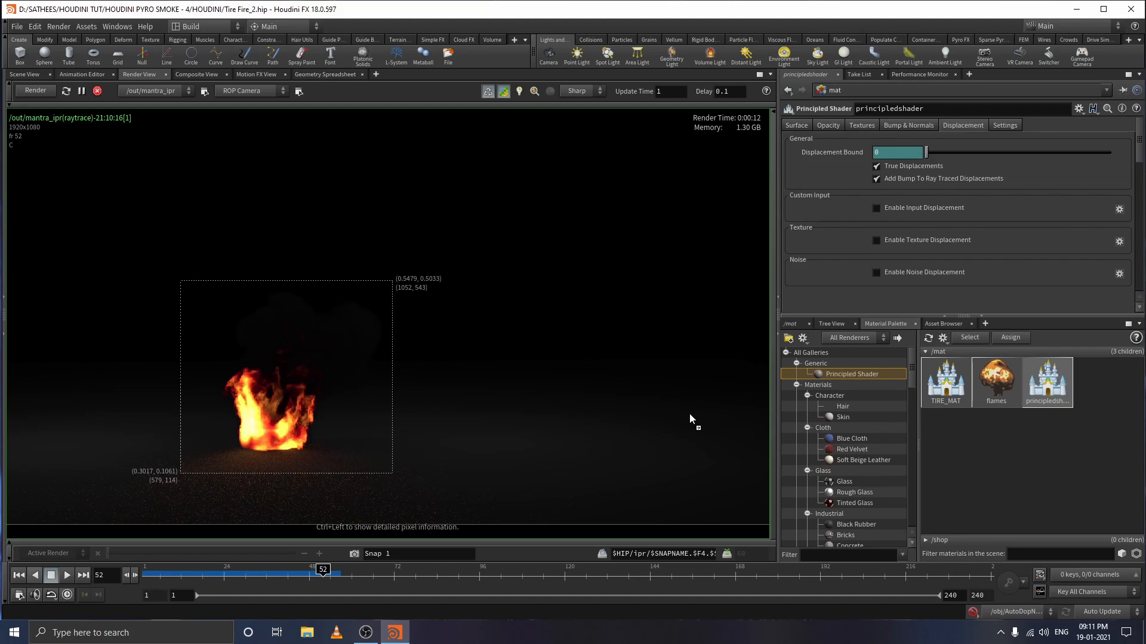
pyautogui.moveTo(478, 456); pyautogui.dragTo(478, 456)
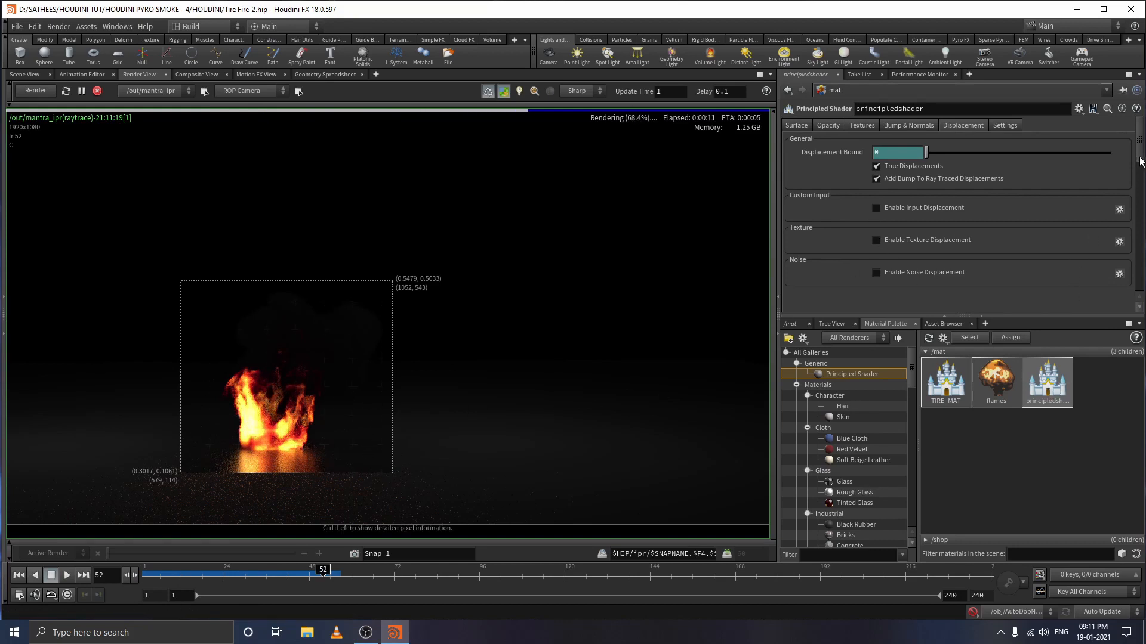
# - Try different hues for the new principled shader's Base Color
pyautogui.moveTo(1139, 157)
pyautogui.mouseDown()
pyautogui.moveTo(1122, 284)
pyautogui.moveTo(1138, 151)
pyautogui.mouseUp()
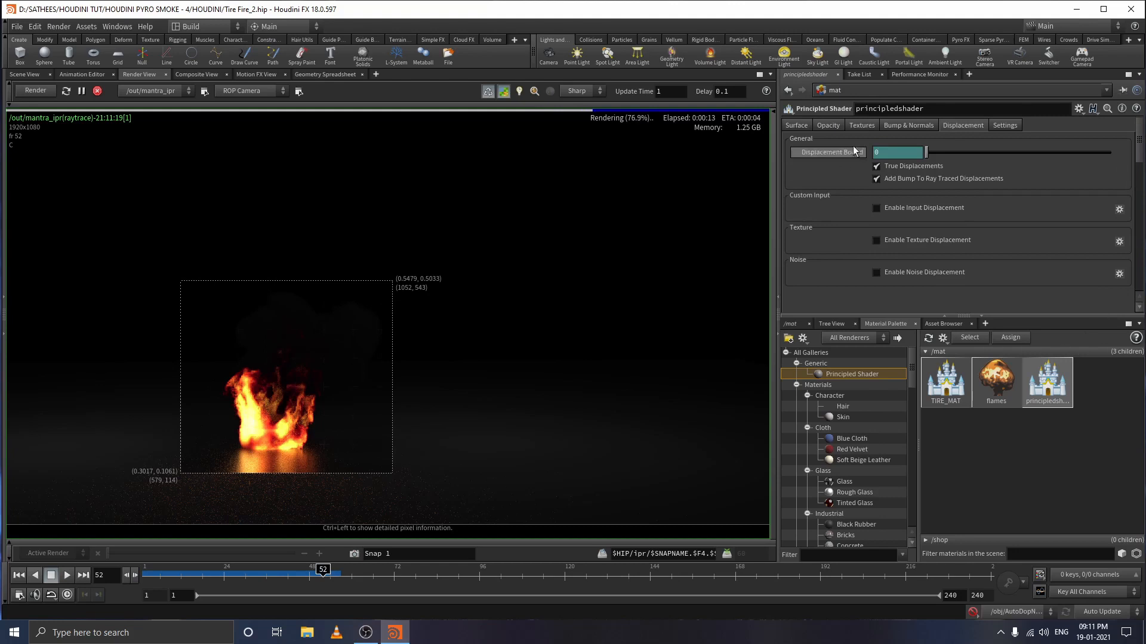
pyautogui.click(797, 126)
pyautogui.click(883, 154)
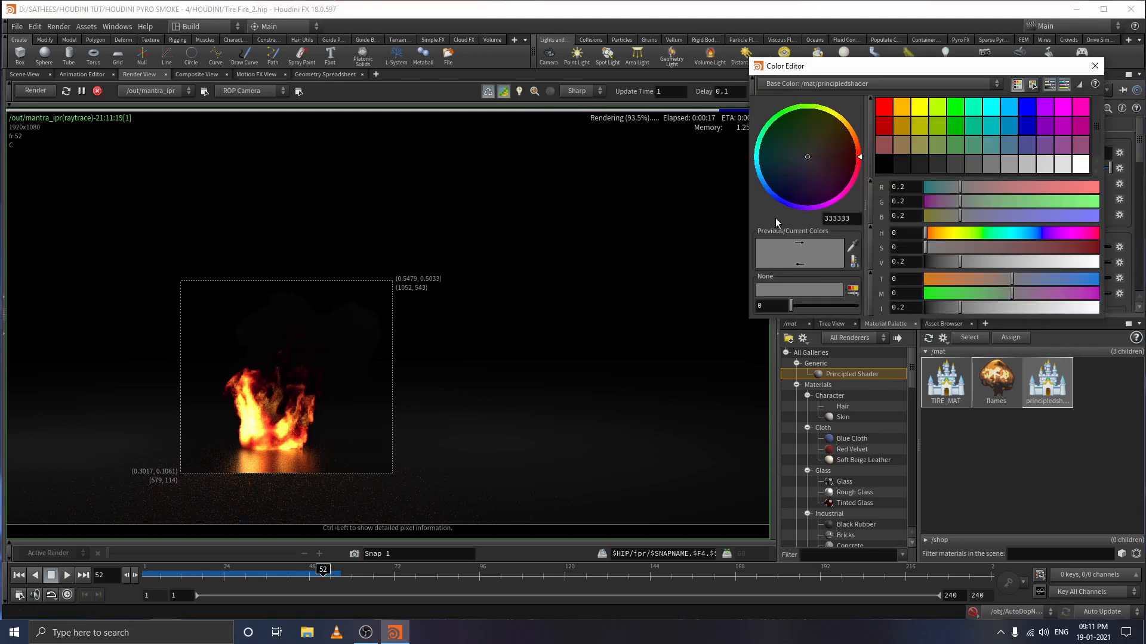
pyautogui.moveTo(858, 159); pyautogui.dragTo(846, 189)
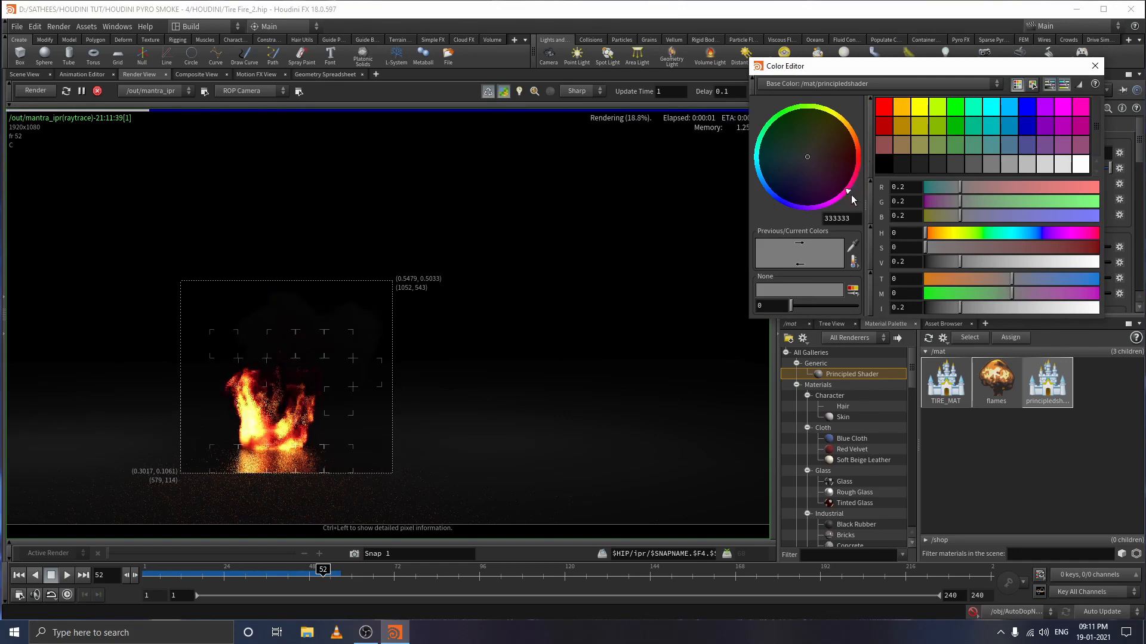
pyautogui.moveTo(850, 195)
pyautogui.mouseDown()
pyautogui.moveTo(862, 113)
pyautogui.moveTo(854, 103)
pyautogui.moveTo(829, 119)
pyautogui.moveTo(816, 102)
pyautogui.moveTo(799, 107)
pyautogui.mouseUp()
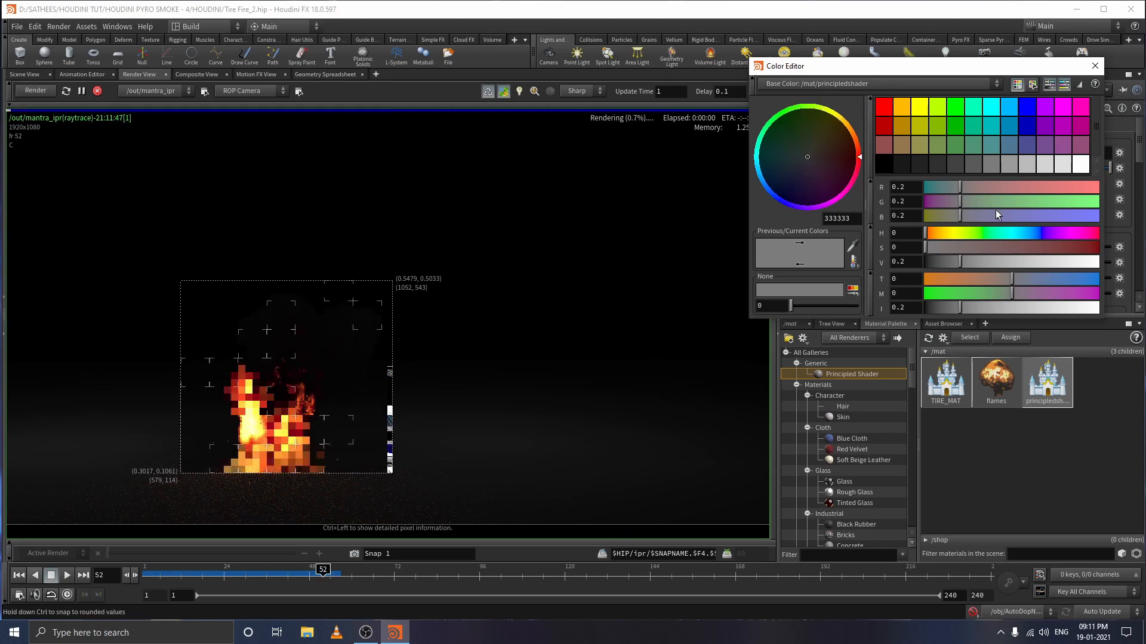
pyautogui.click(1094, 66)
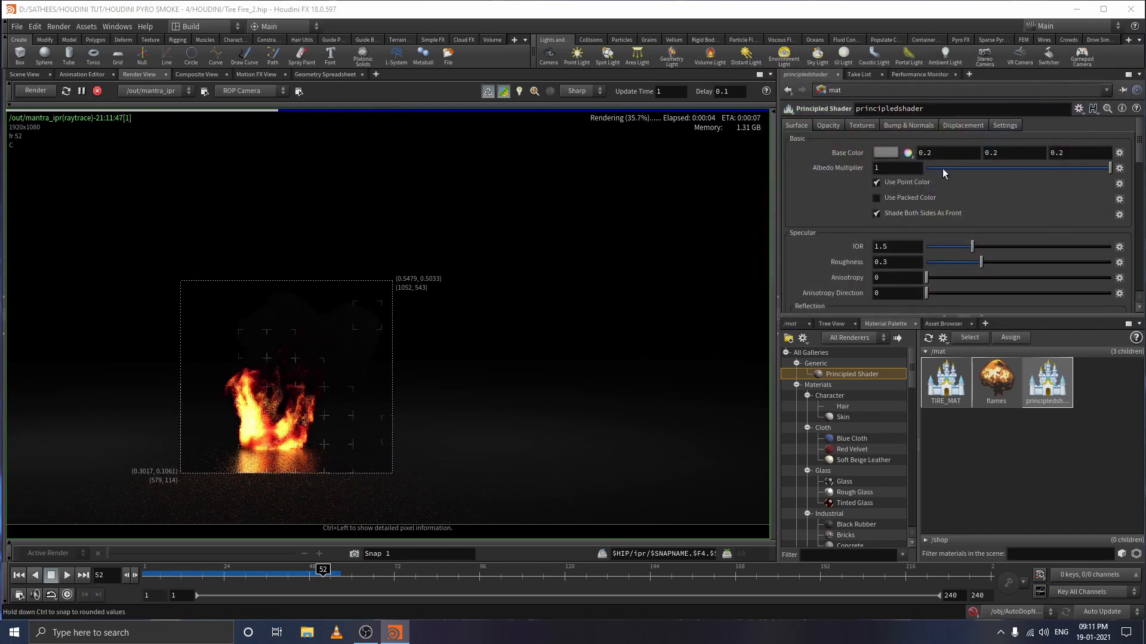
# - Test the ground shader's specular IOR at 1 and restore it to 1.5
pyautogui.scroll(-1, 940, 170)
pyautogui.click(905, 235)
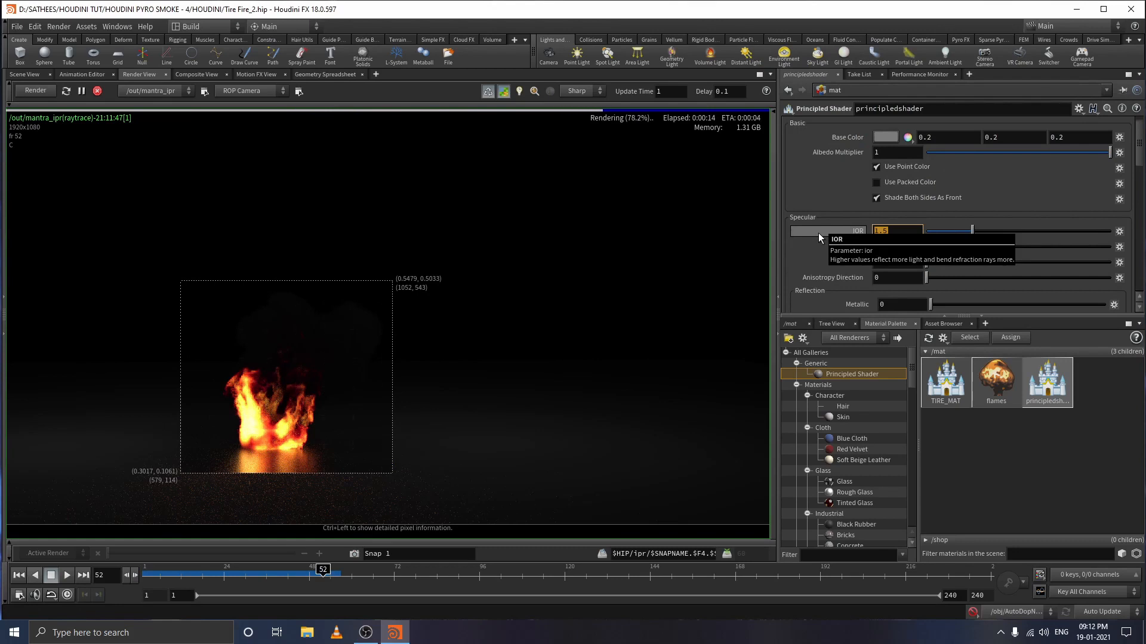
pyautogui.write('1')
pyautogui.press('Return')
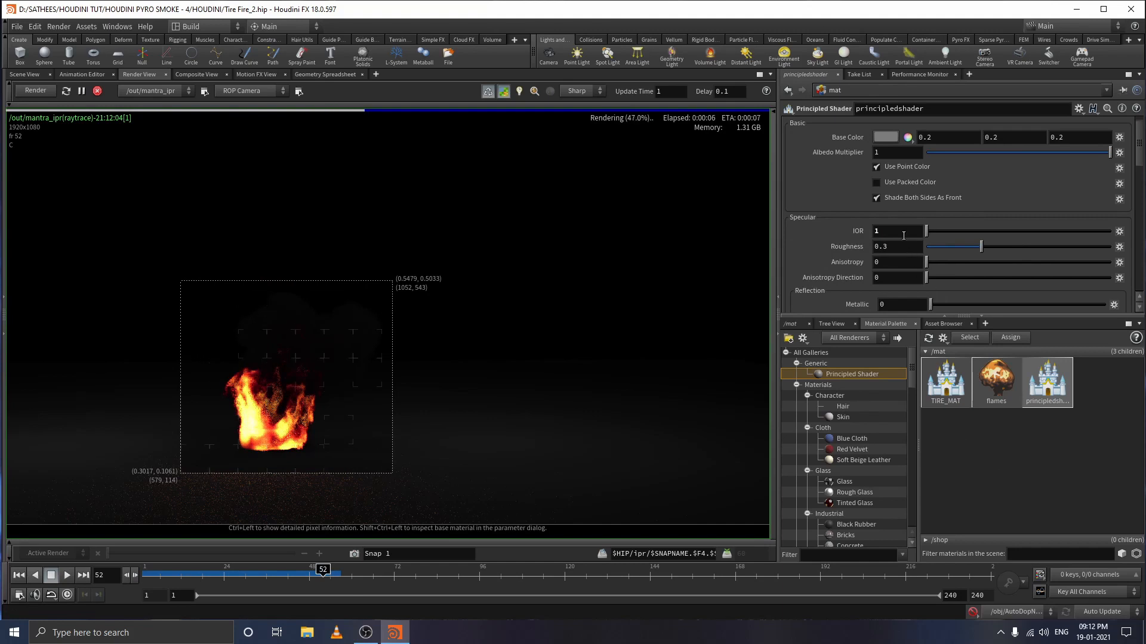
pyautogui.write('.5')
pyautogui.press('Return')
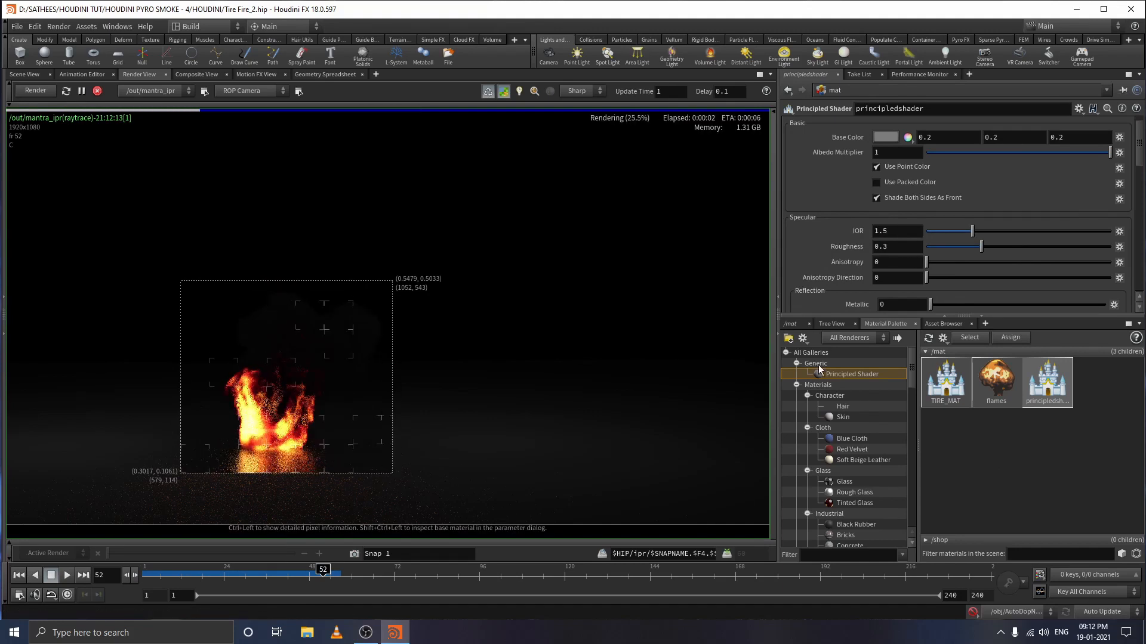
# - Test the ground shader's specular Roughness at 0 and raise it to 0.468
pyautogui.moveTo(976, 248); pyautogui.dragTo(926, 248)
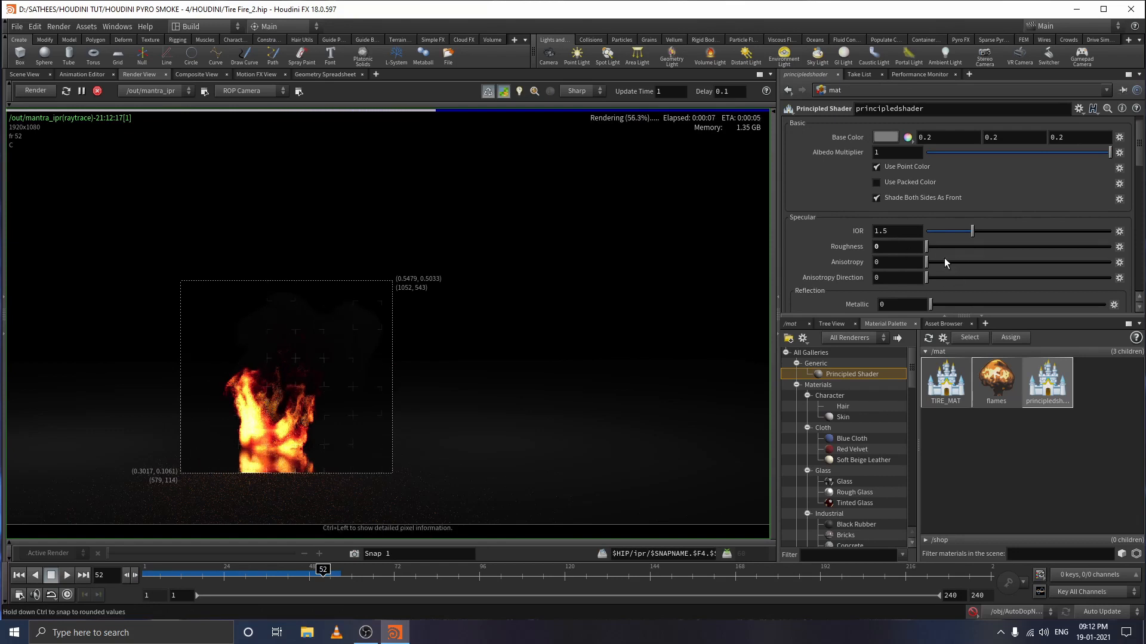
pyautogui.moveTo(930, 249); pyautogui.dragTo(1012, 253)
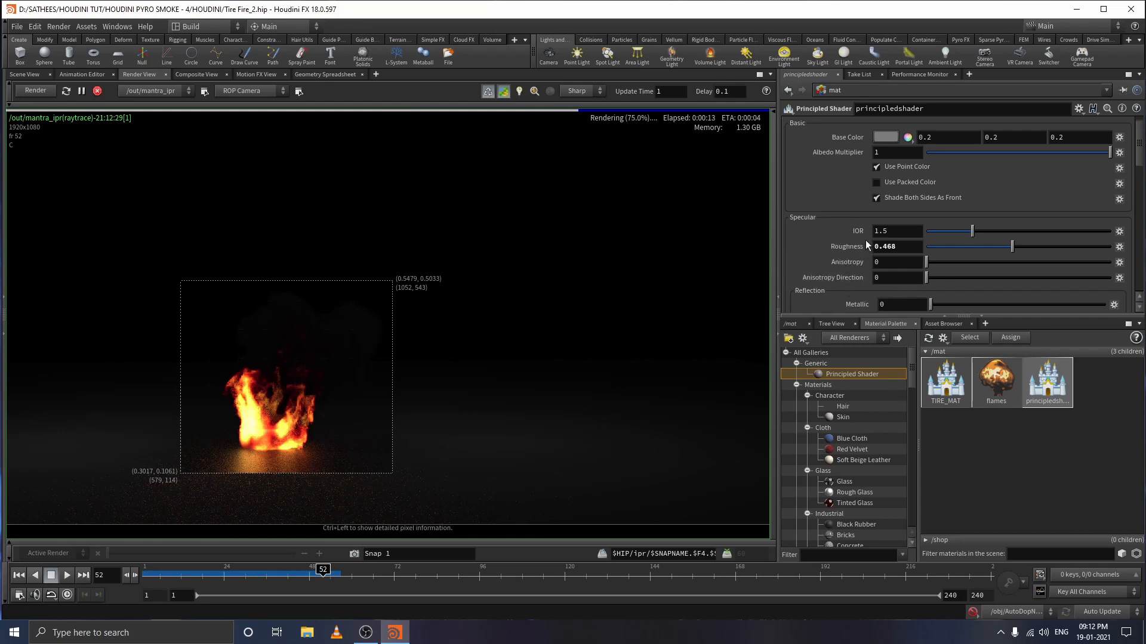
pyautogui.scroll(-3, 883, 281)
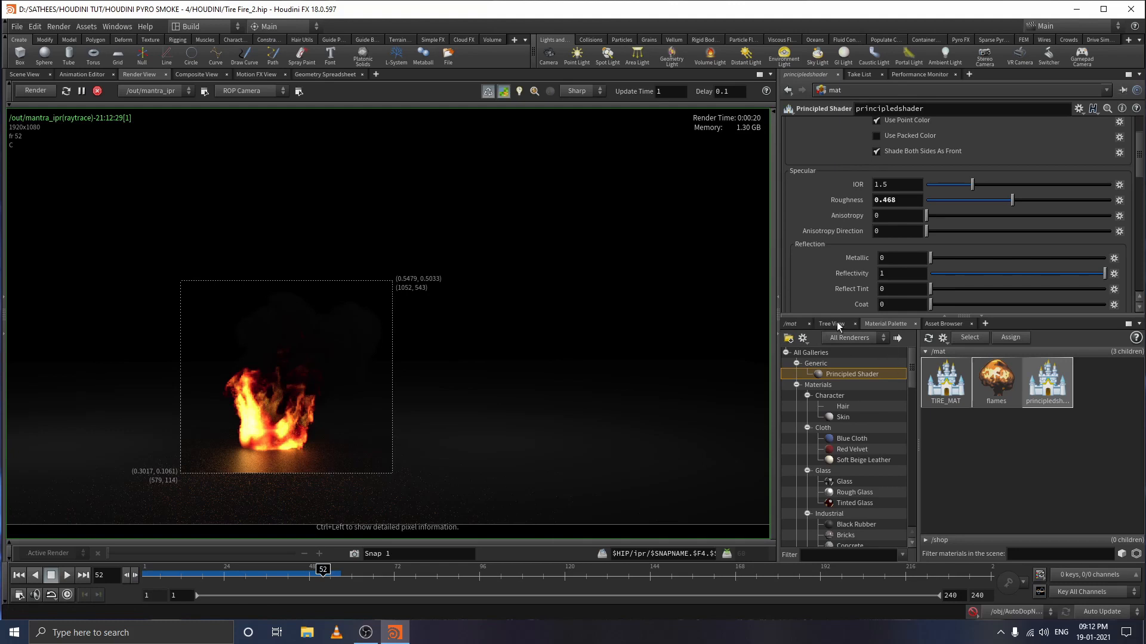
# - Switch the network view from the materials to the out network containing the mantra_ipr node
pyautogui.click(791, 324)
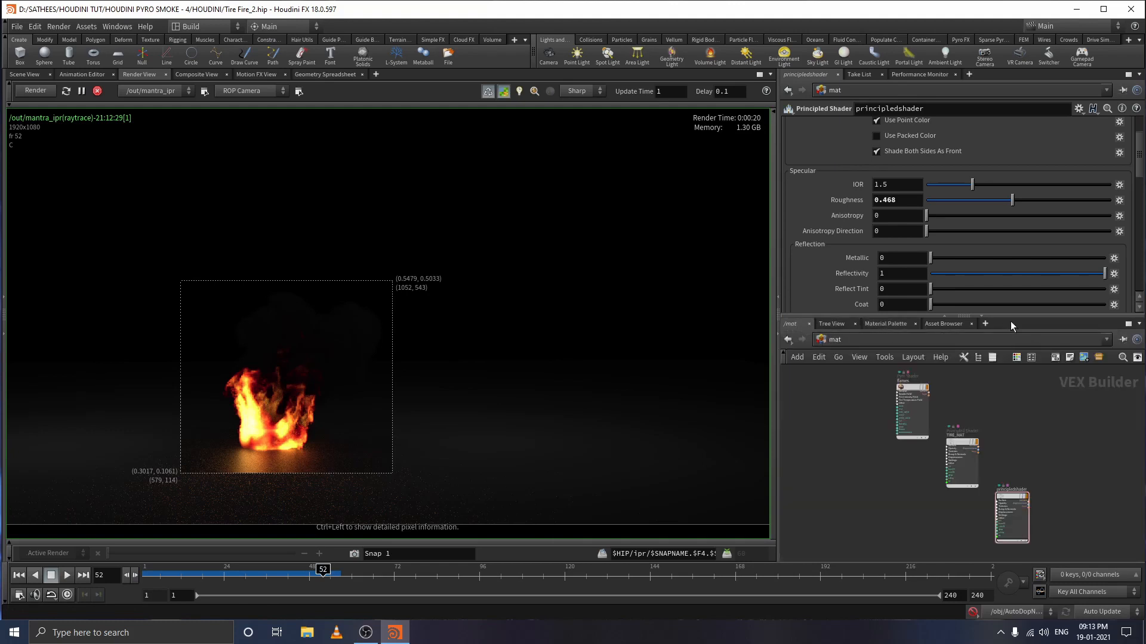
pyautogui.rightClick(875, 339)
pyautogui.moveTo(941, 349)
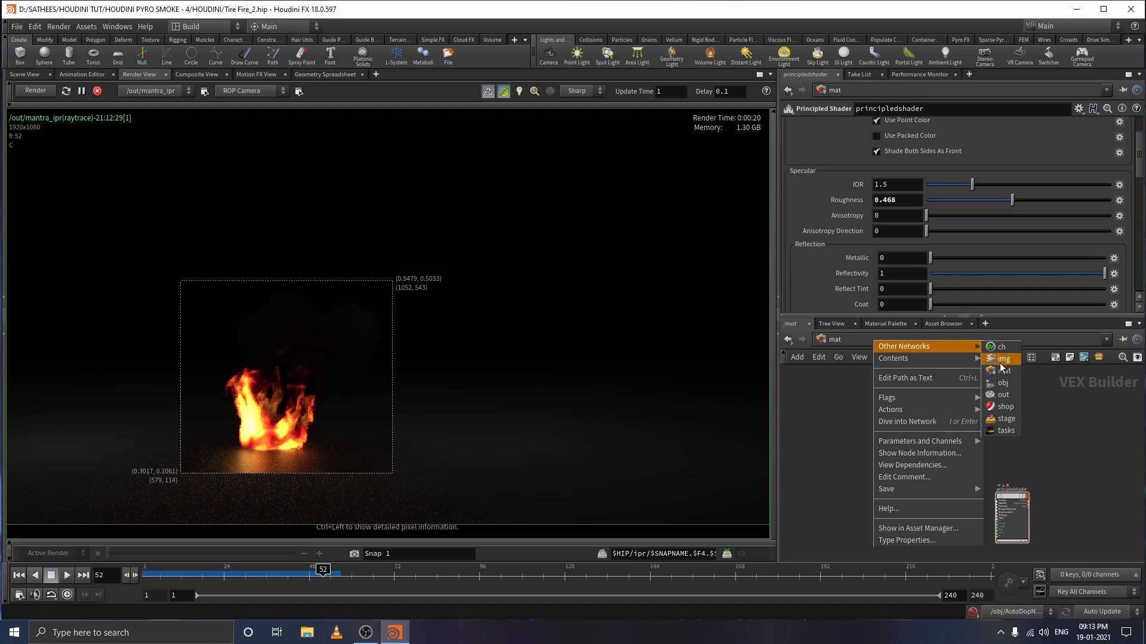
pyautogui.click(1007, 394)
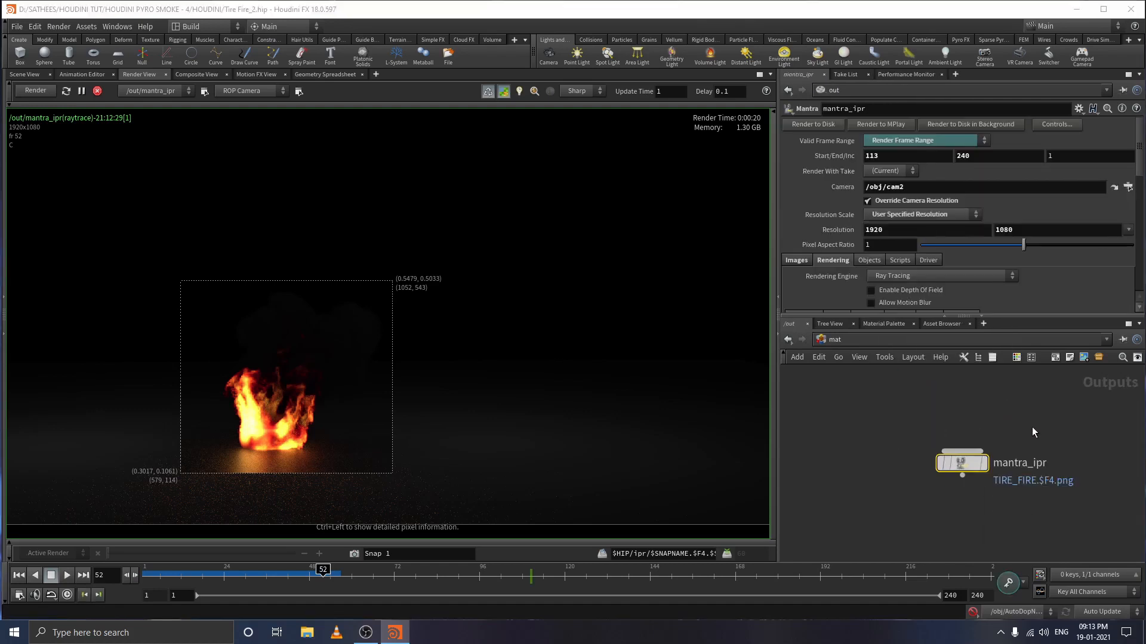
pyautogui.scroll(5, 964, 438)
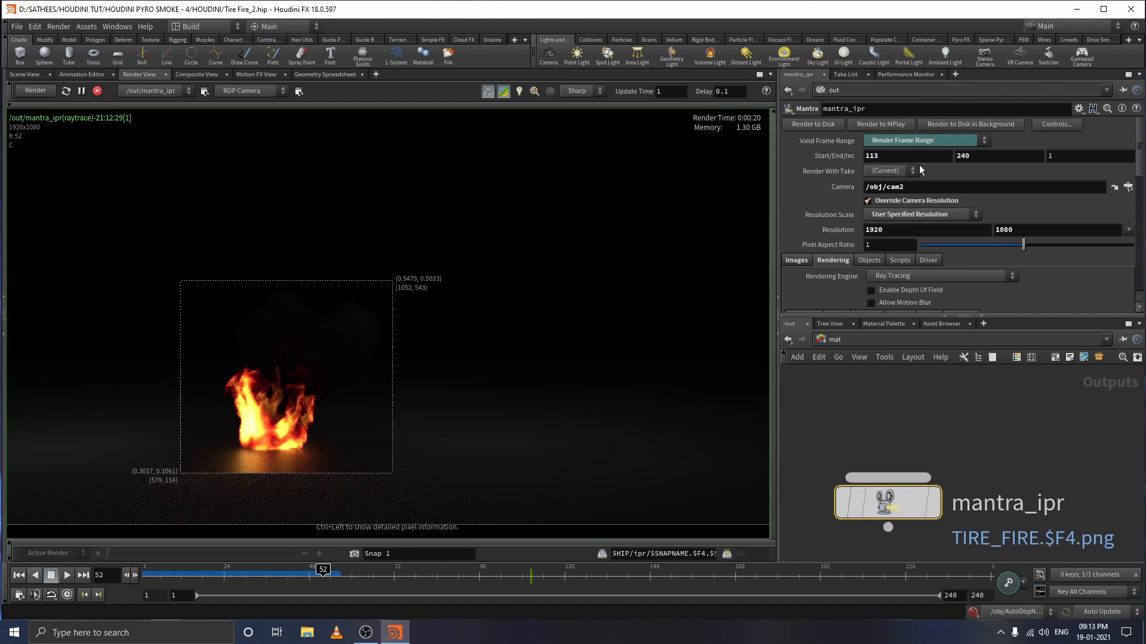
# - Try Render Current Frame as mantra_ipr's Valid Frame Range and return it to Render Frame Range
pyautogui.click(915, 141)
pyautogui.click(916, 147)
pyautogui.click(910, 143)
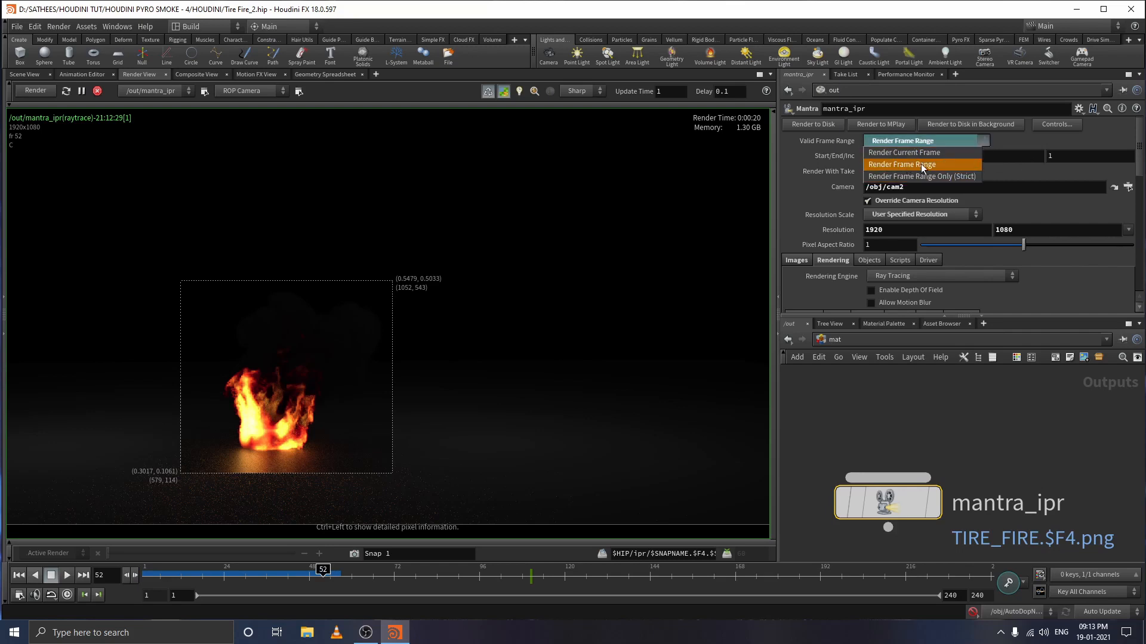
pyautogui.click(922, 150)
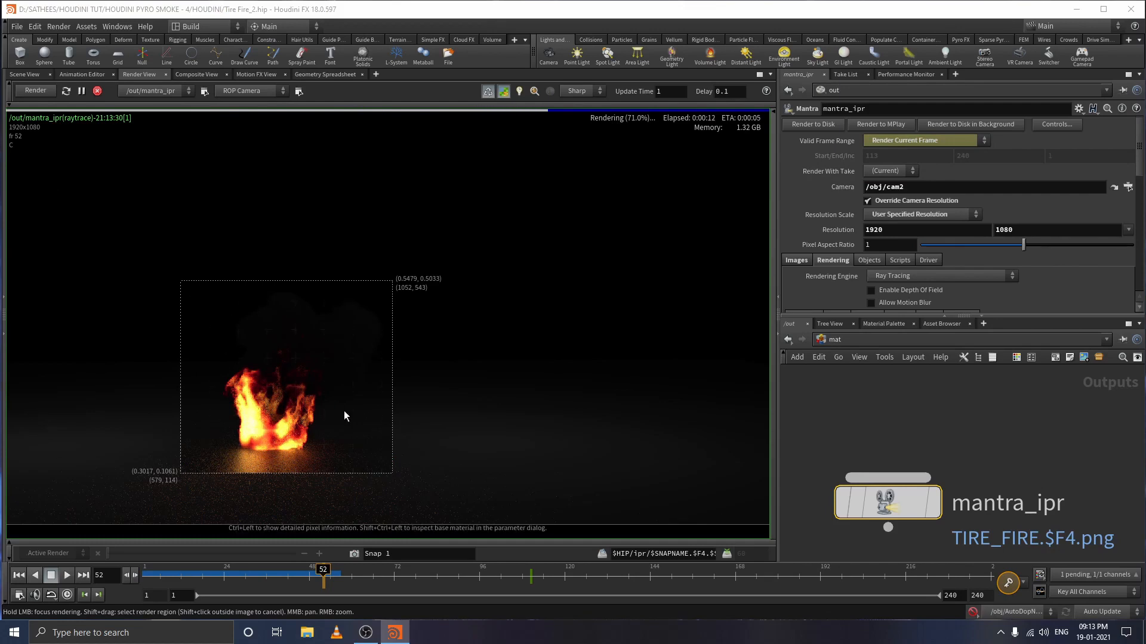
pyautogui.click(906, 140)
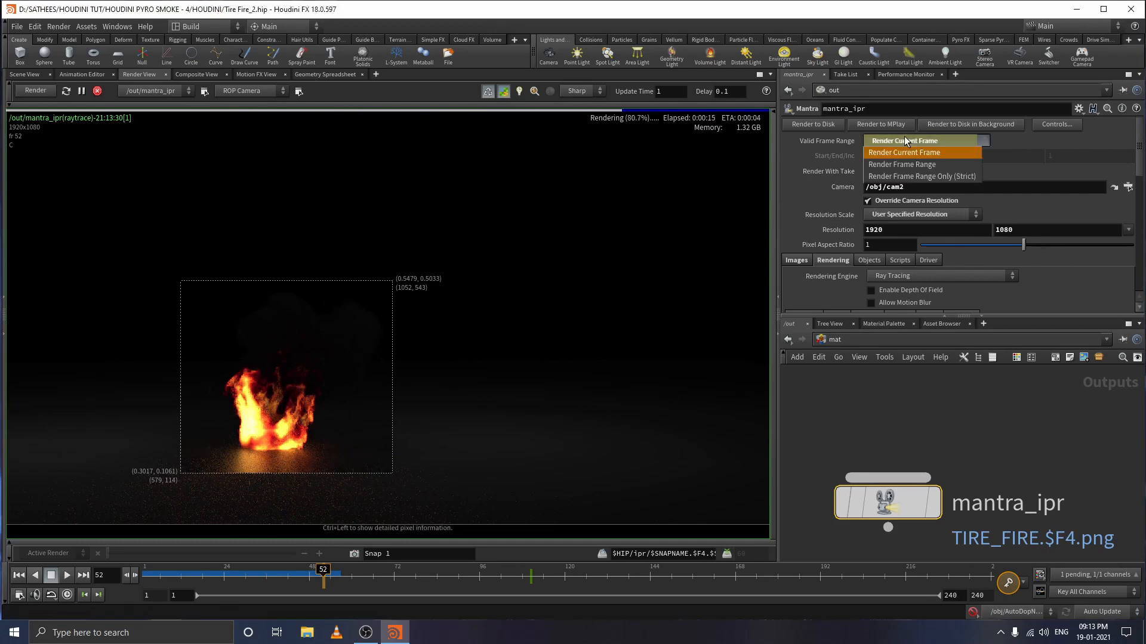
pyautogui.click(916, 169)
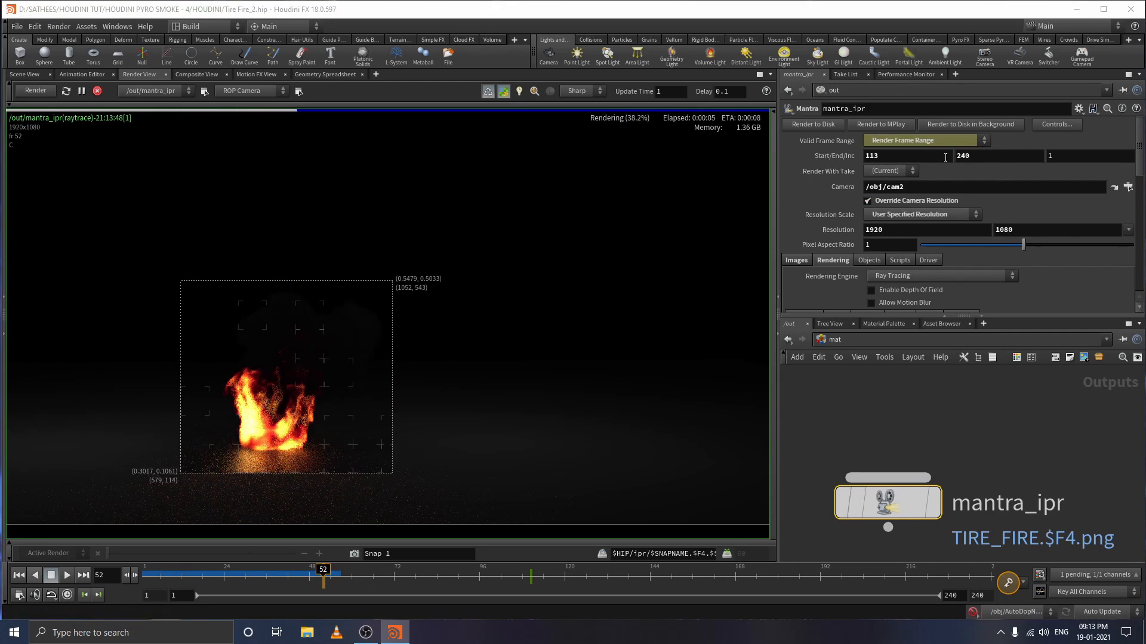
# - Set the start frame of mantra_ipr's render range to 1
pyautogui.click(906, 155)
pyautogui.write('1')
pyautogui.press('Return')
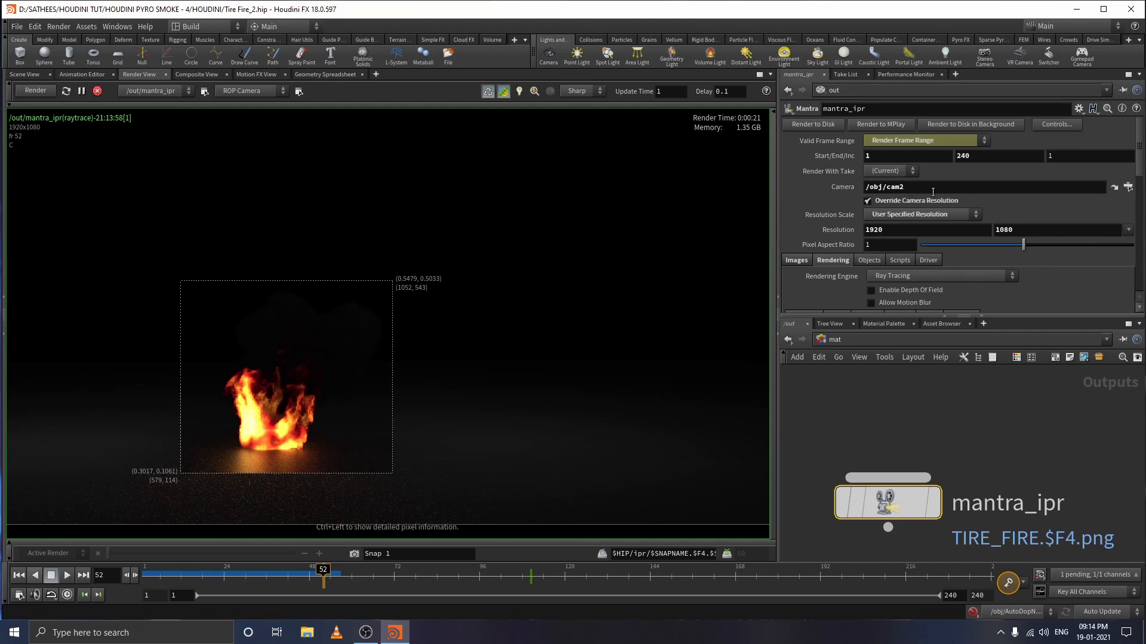
# - Review the available cameras, resolution scales and resolution presets for the mantra_ipr render
pyautogui.click(1128, 186)
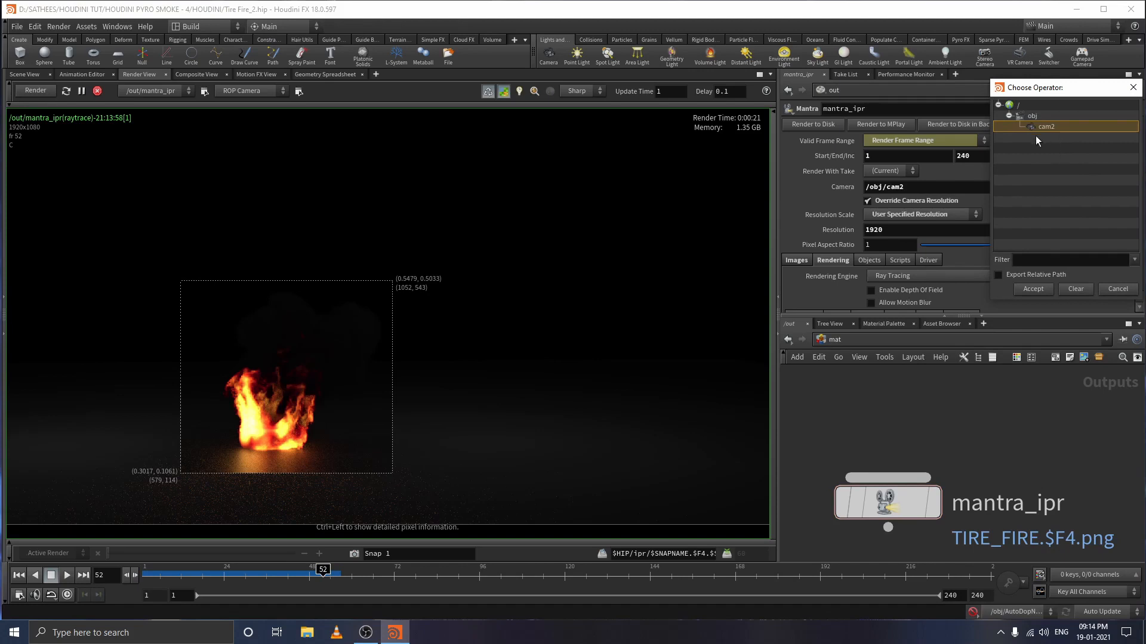
pyautogui.click(1132, 88)
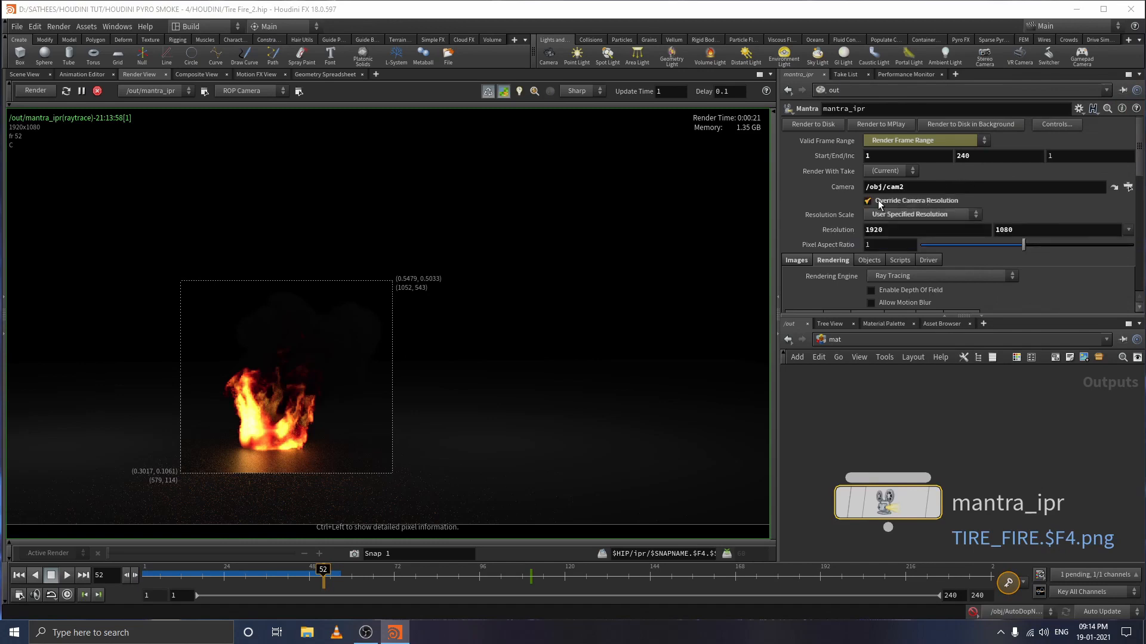
pyautogui.click(895, 215)
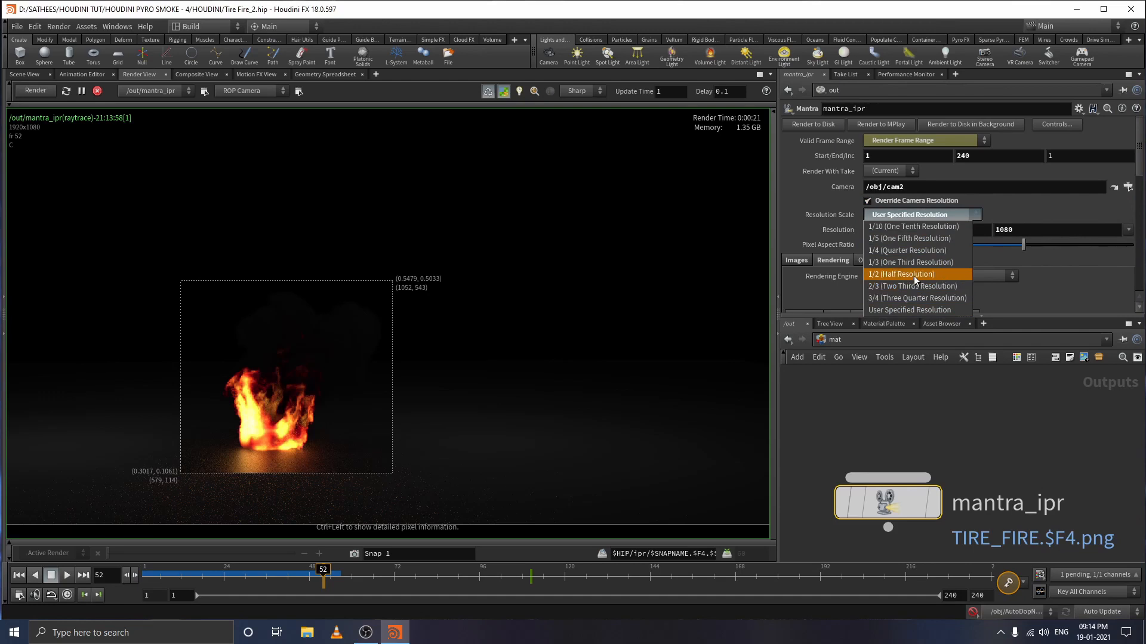
pyautogui.click(1091, 201)
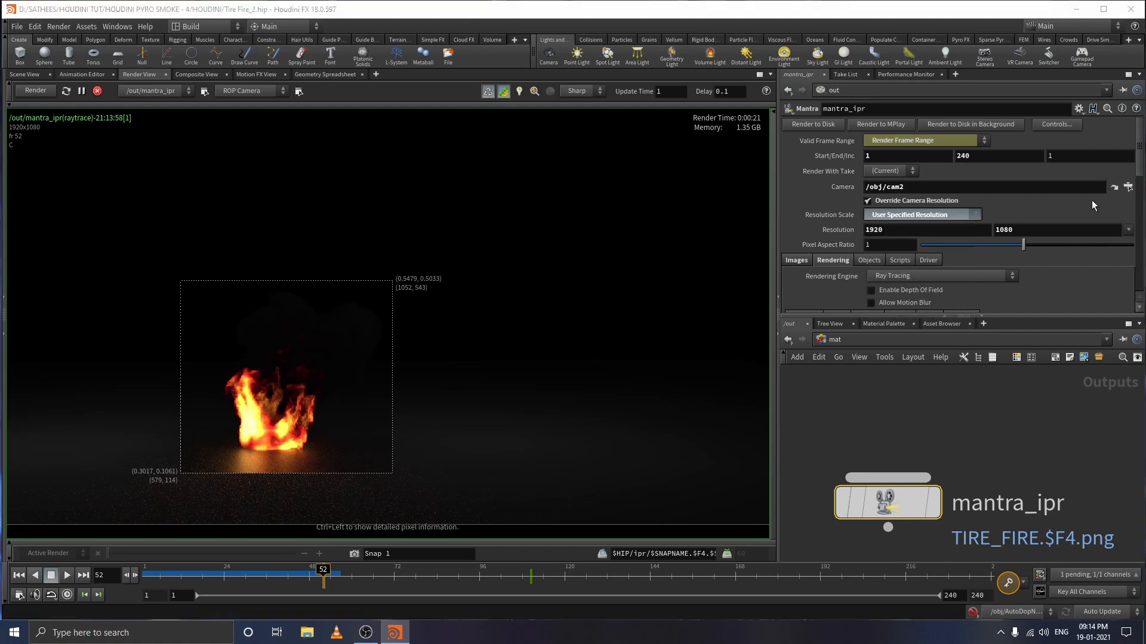
pyautogui.click(1127, 231)
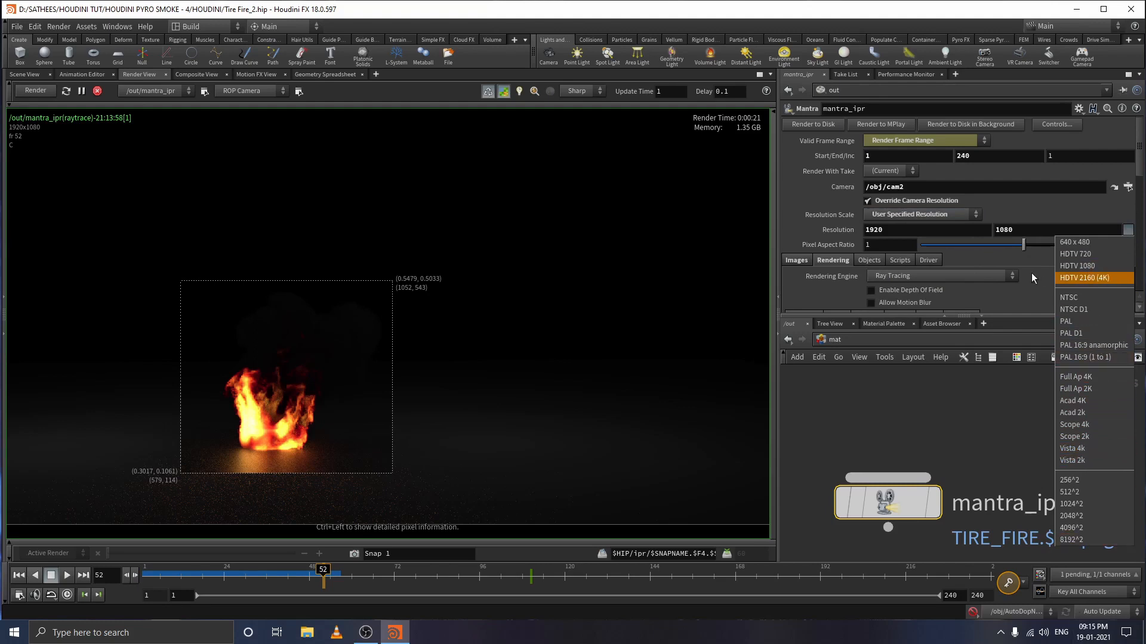
pyautogui.click(1028, 199)
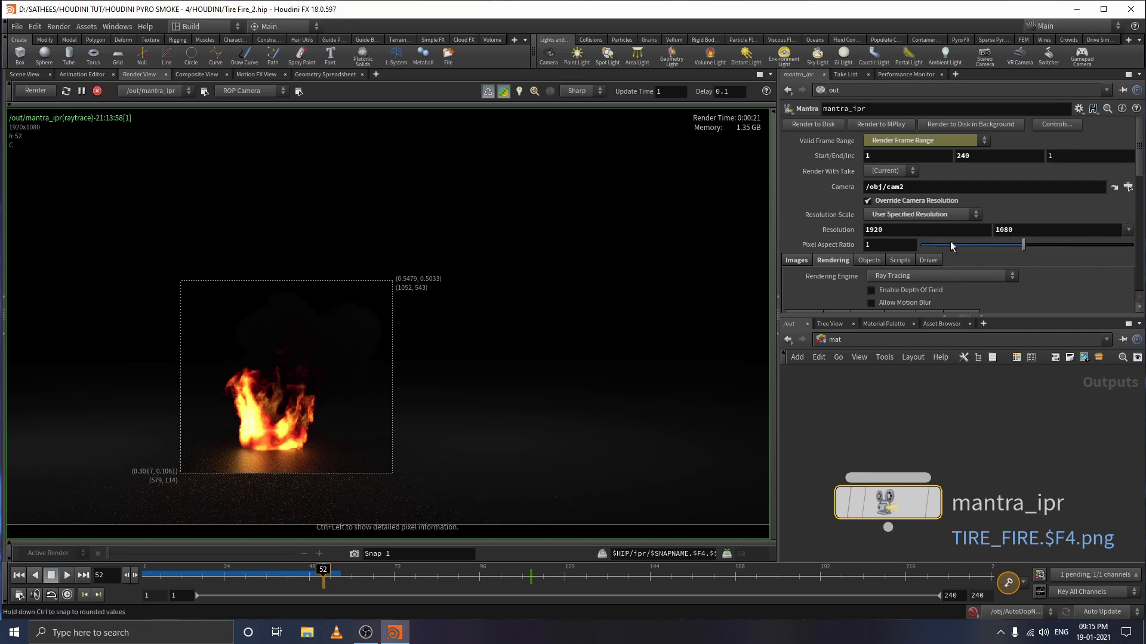
# - Show mantra_ipr's image output settings, including the output picture path and pixel filter
pyautogui.scroll(-1, 916, 245)
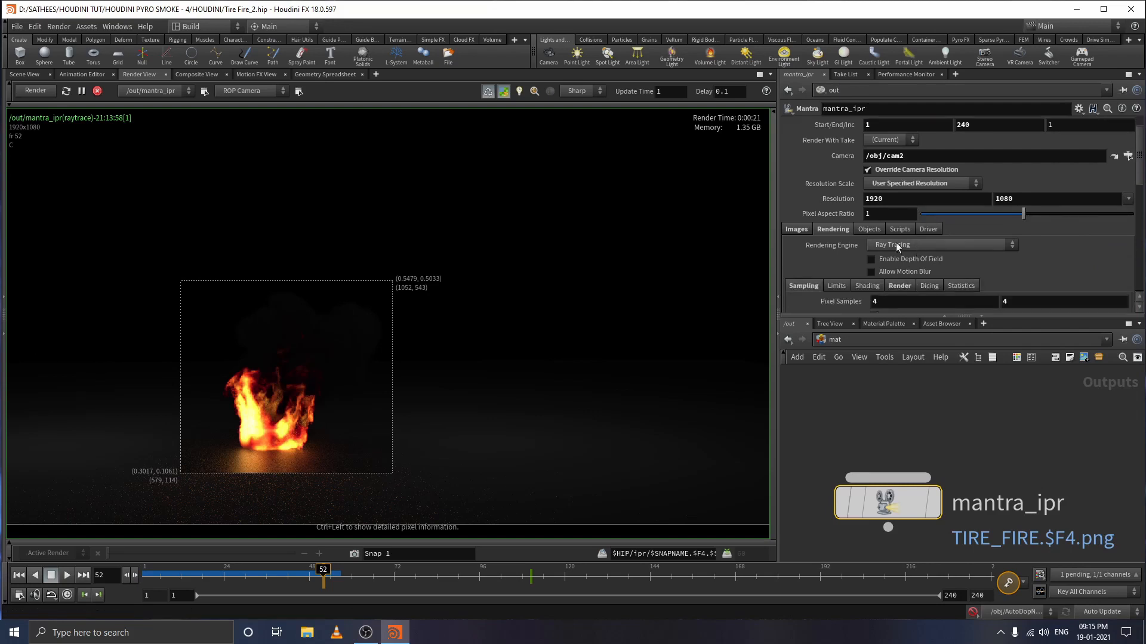
pyautogui.click(803, 229)
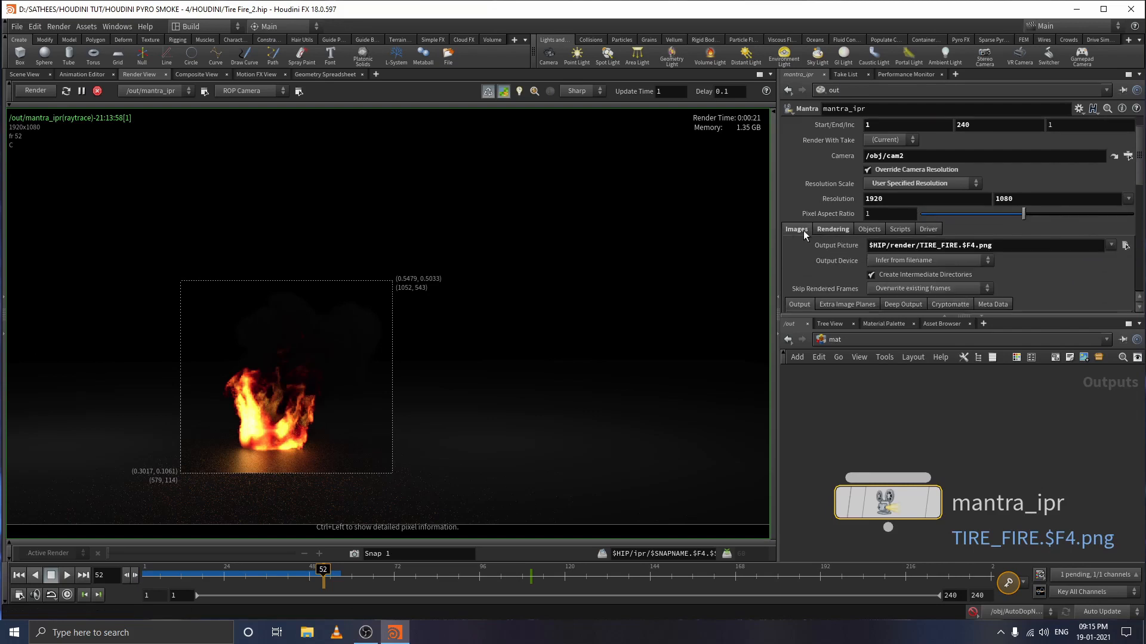
pyautogui.scroll(-3, 837, 240)
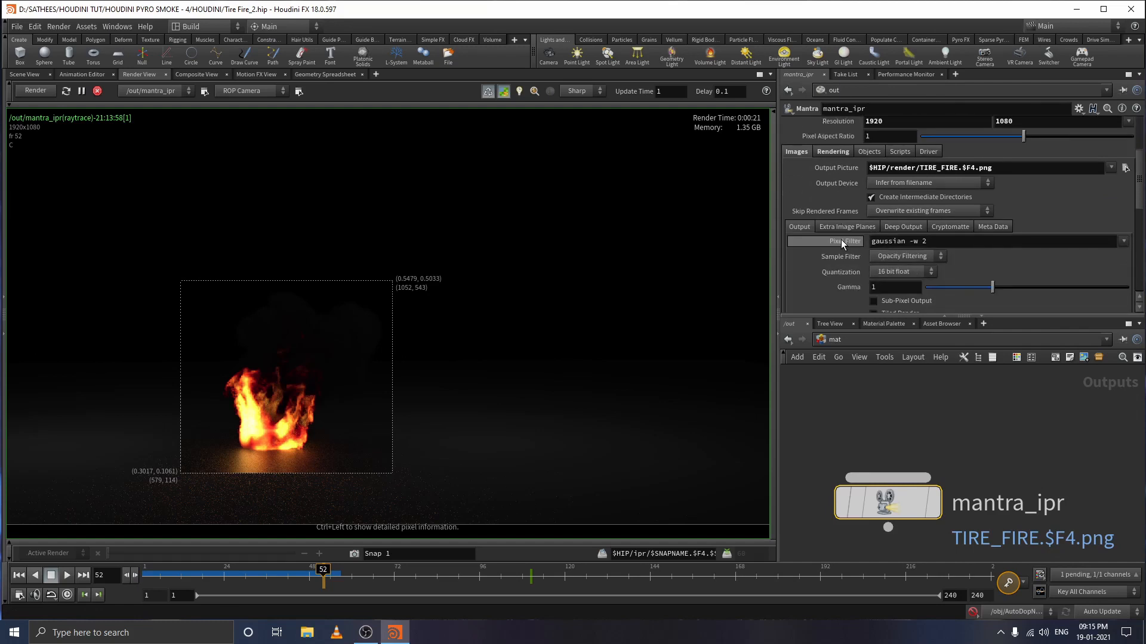
# - Examine the TIRE_FIRE file name within mantra_ipr's output picture path
pyautogui.scroll(-1, 841, 240)
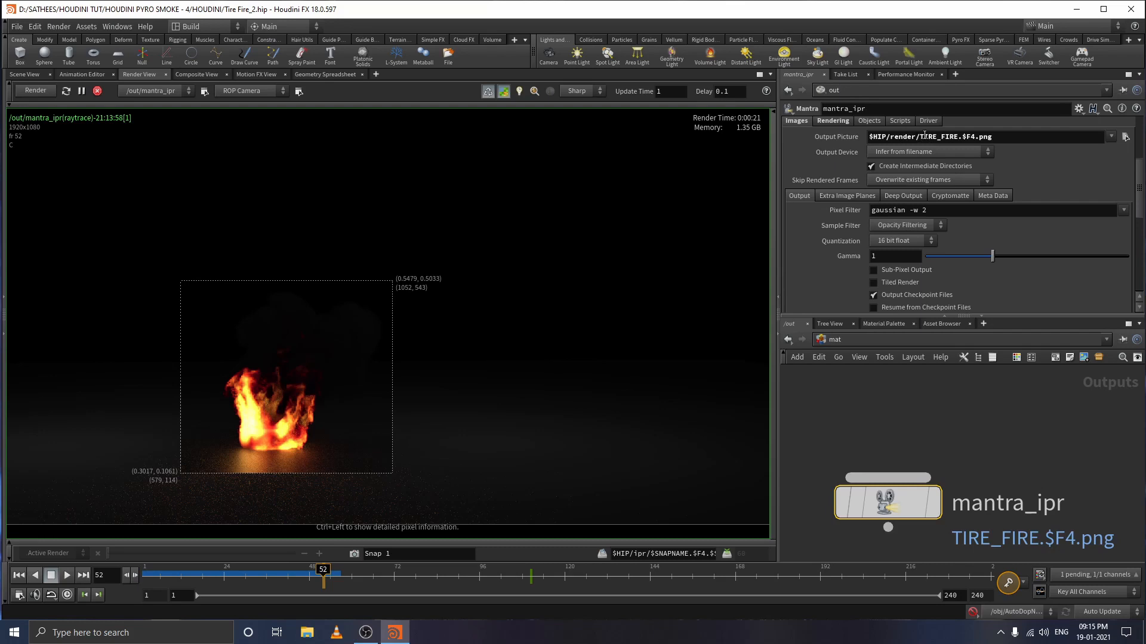
pyautogui.moveTo(925, 136); pyautogui.dragTo(946, 136)
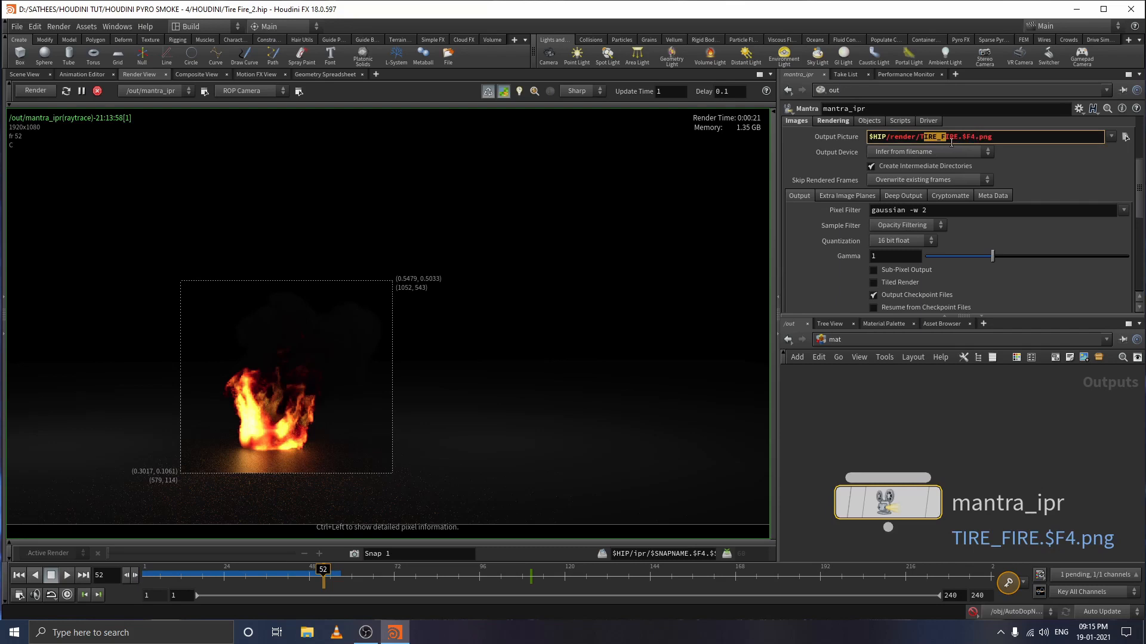
pyautogui.click(918, 138)
pyautogui.click(961, 136)
pyautogui.moveTo(962, 136); pyautogui.dragTo(919, 138)
pyautogui.click(1076, 171)
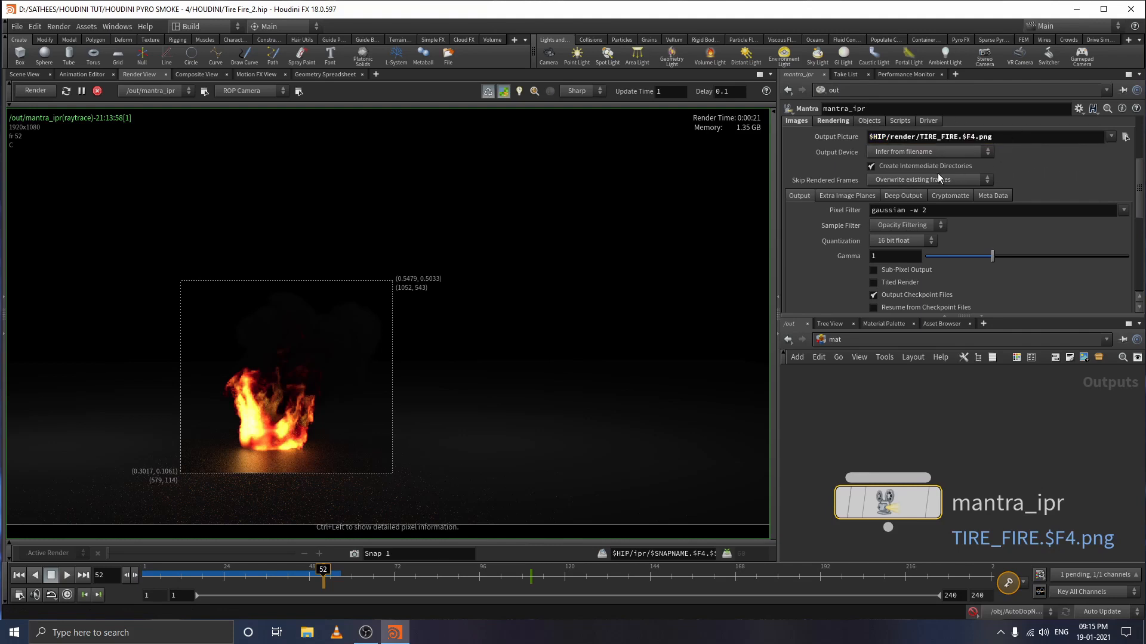
# - Review mantra_ipr's extra image planes, deep output, Cryptomatte and general output settings
pyautogui.scroll(-5, 925, 226)
pyautogui.scroll(3, 916, 254)
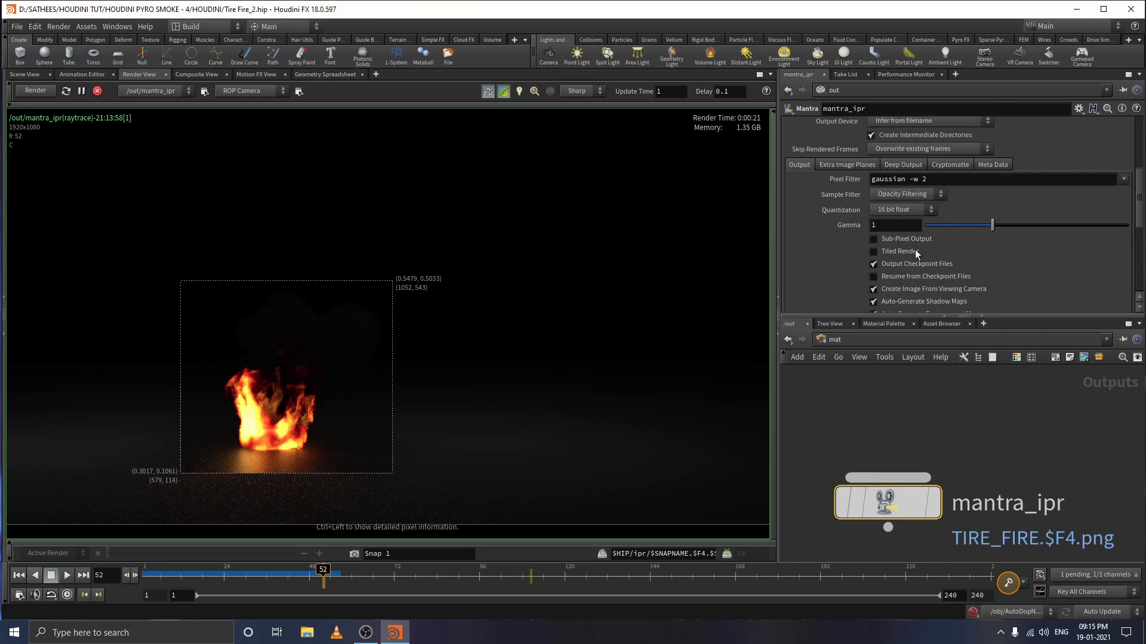
pyautogui.click(841, 164)
pyautogui.click(919, 164)
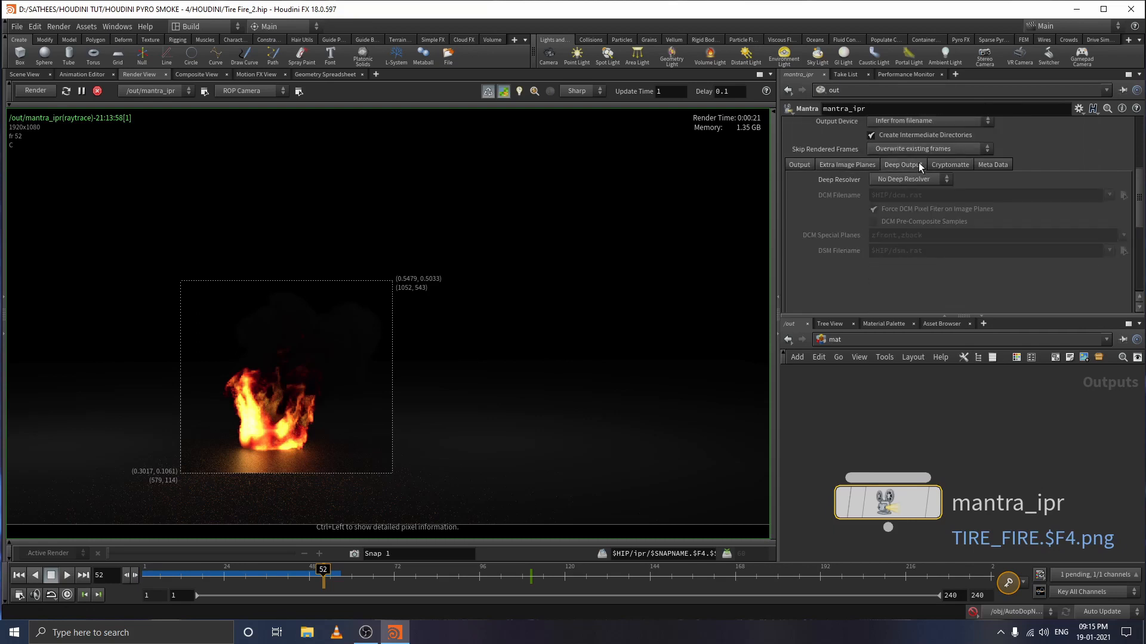
pyautogui.click(954, 166)
pyautogui.click(810, 165)
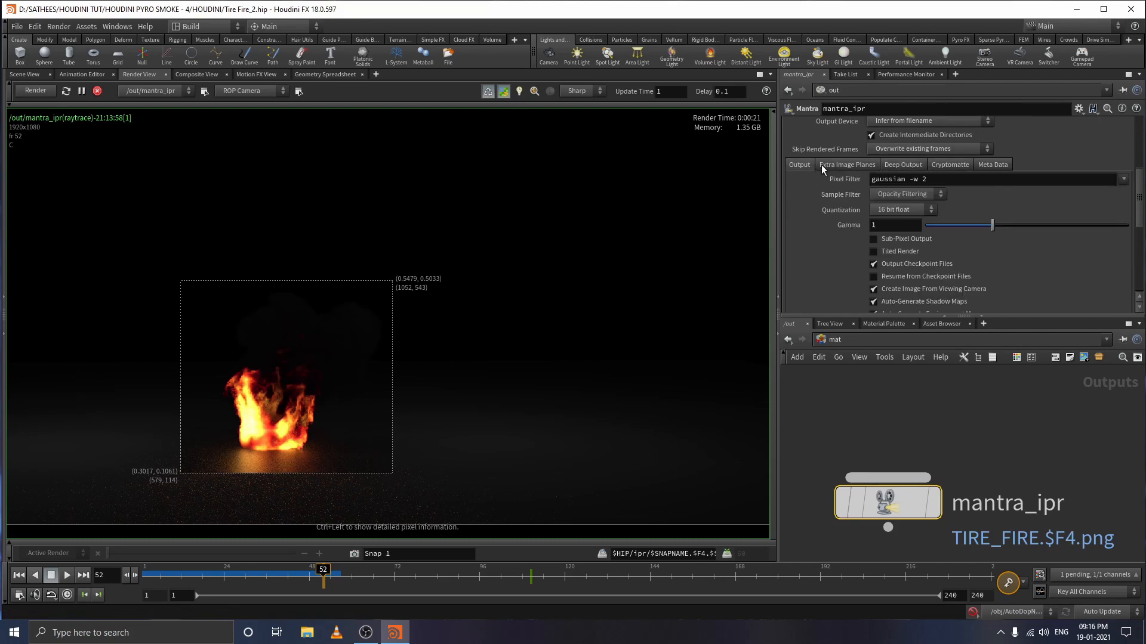
pyautogui.scroll(-6, 928, 241)
pyautogui.scroll(5, 933, 239)
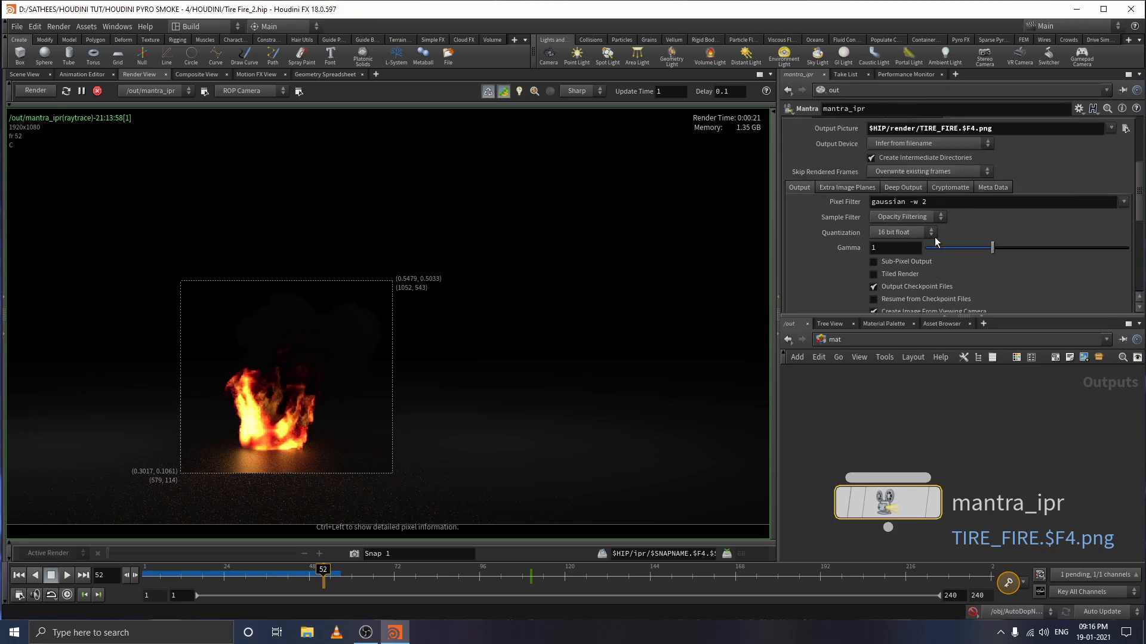
pyautogui.scroll(2, 922, 220)
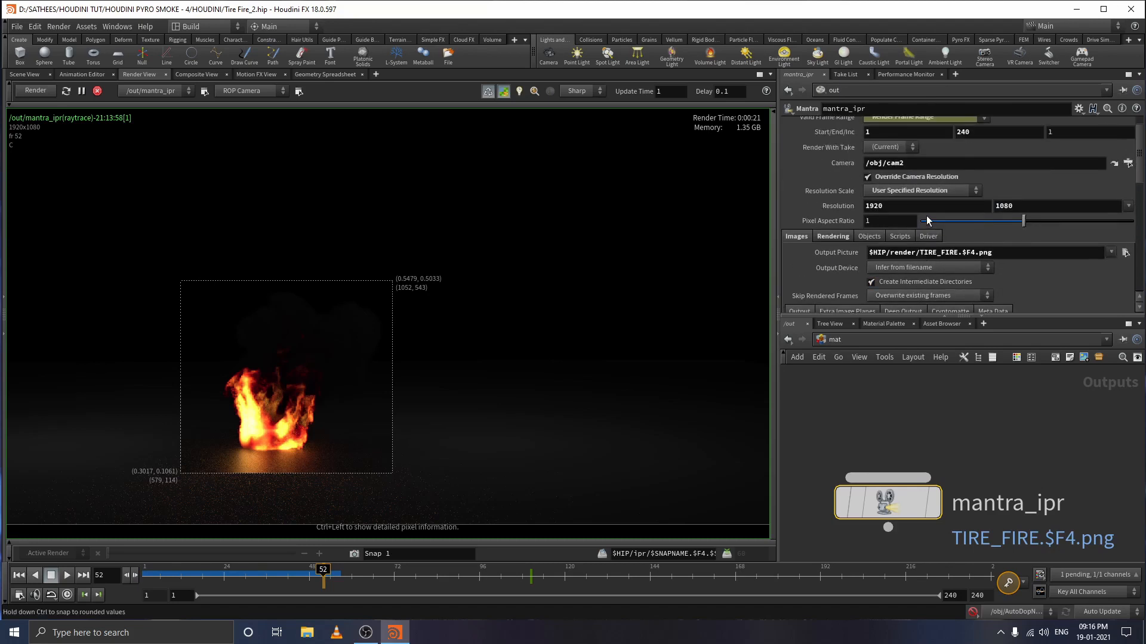
pyautogui.scroll(1, 936, 245)
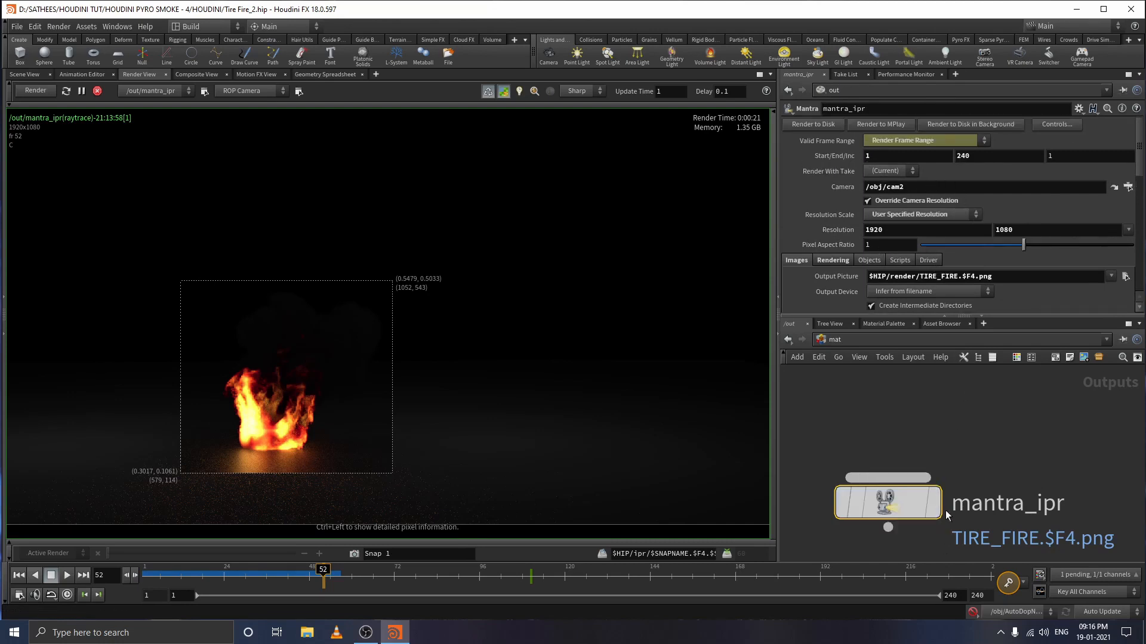
# - Show mantra_ipr's rendering settings and examine the pixel samples and other sampling values
pyautogui.scroll(-3, 860, 262)
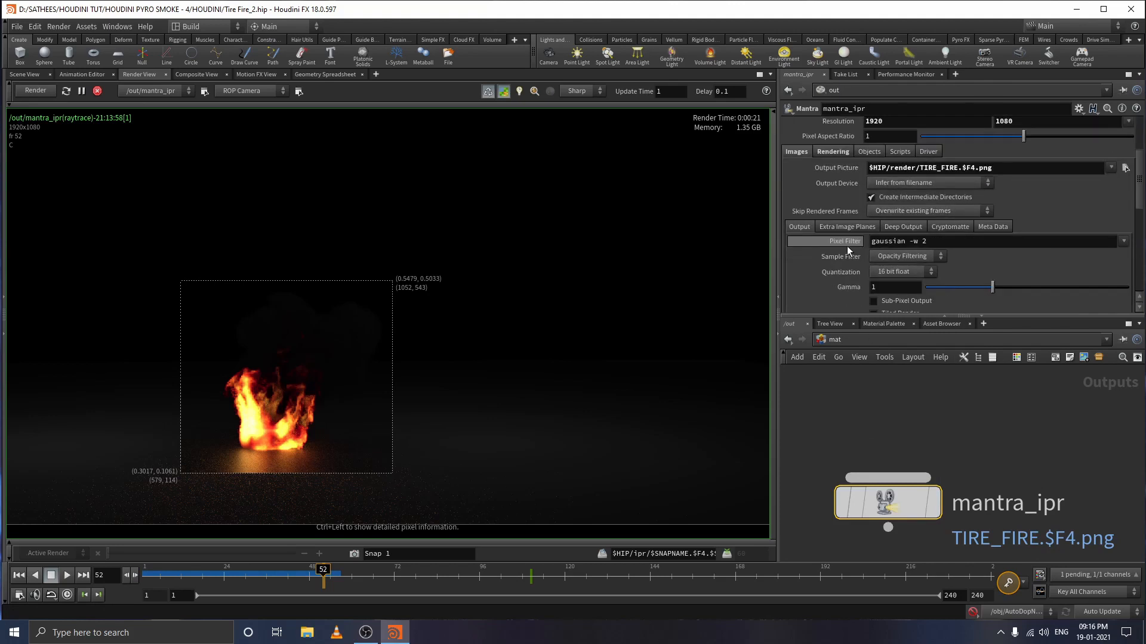
pyautogui.click(831, 152)
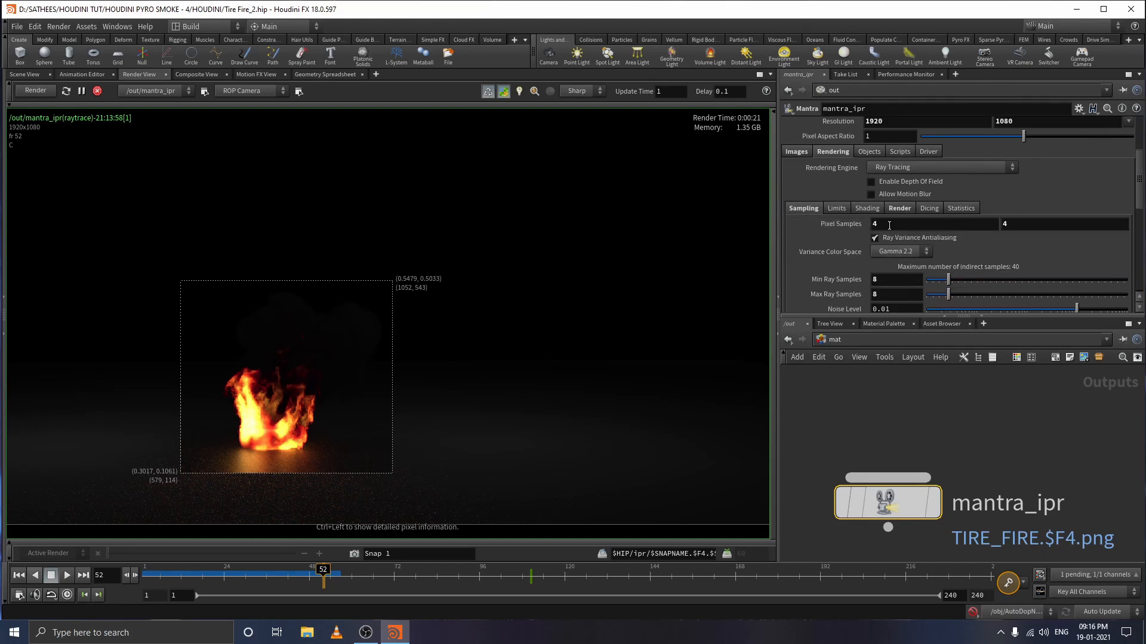
pyautogui.moveTo(889, 225); pyautogui.dragTo(873, 224)
pyautogui.click(903, 226)
pyautogui.scroll(-2, 1011, 251)
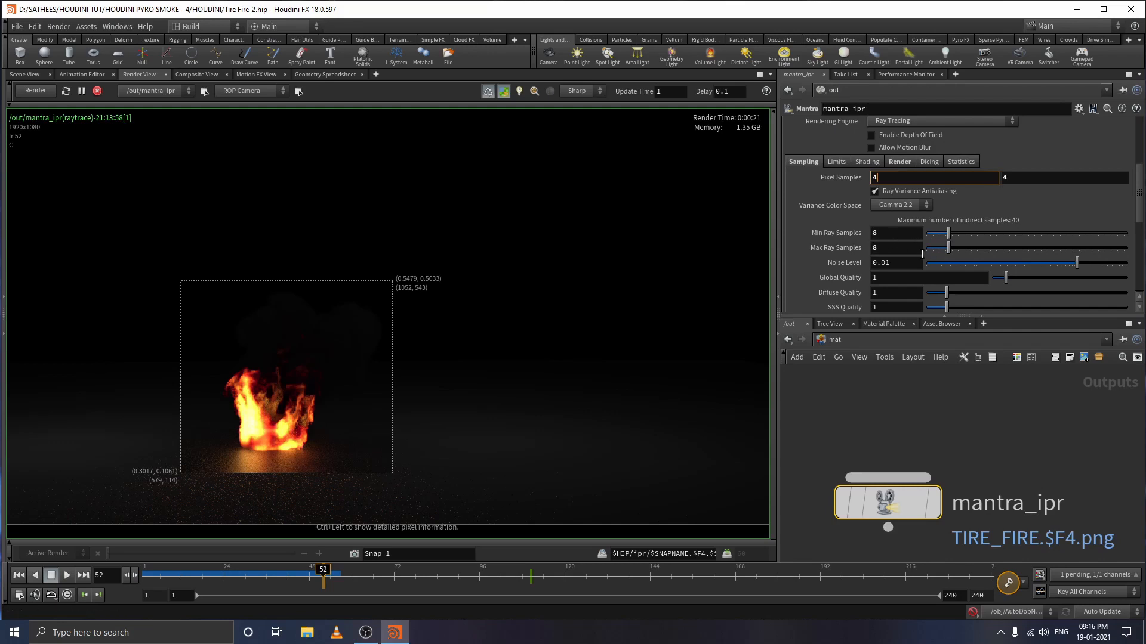
# - Try 17 for mantra_ipr's minimum and maximum ray samples on the fire preview and undo the change
pyautogui.scroll(3, 256, 428)
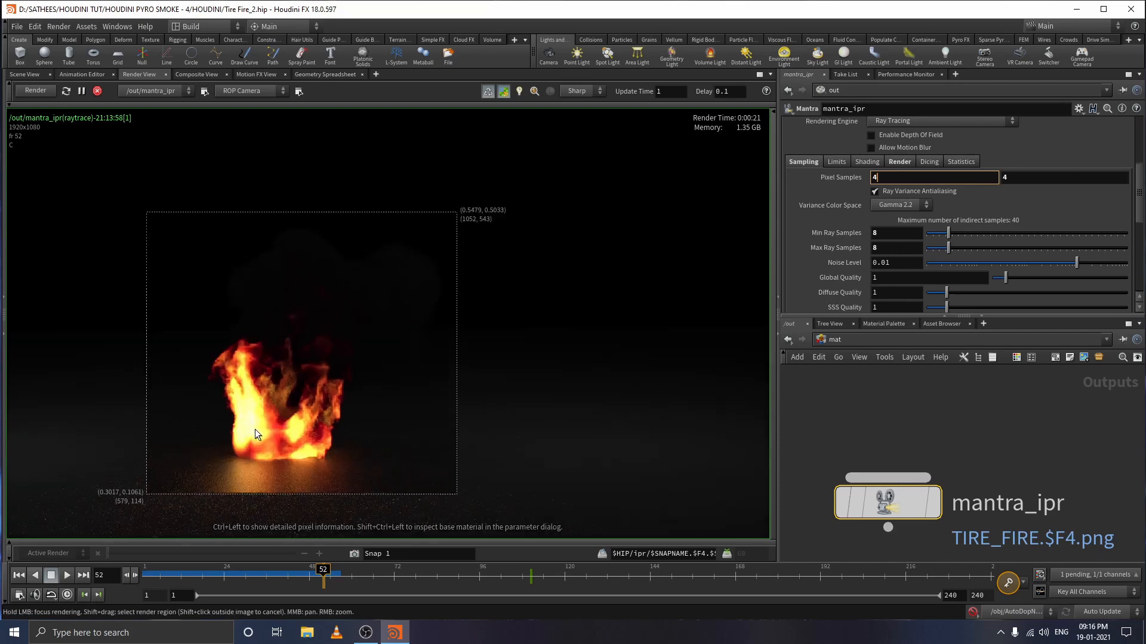
pyautogui.scroll(-2, 331, 402)
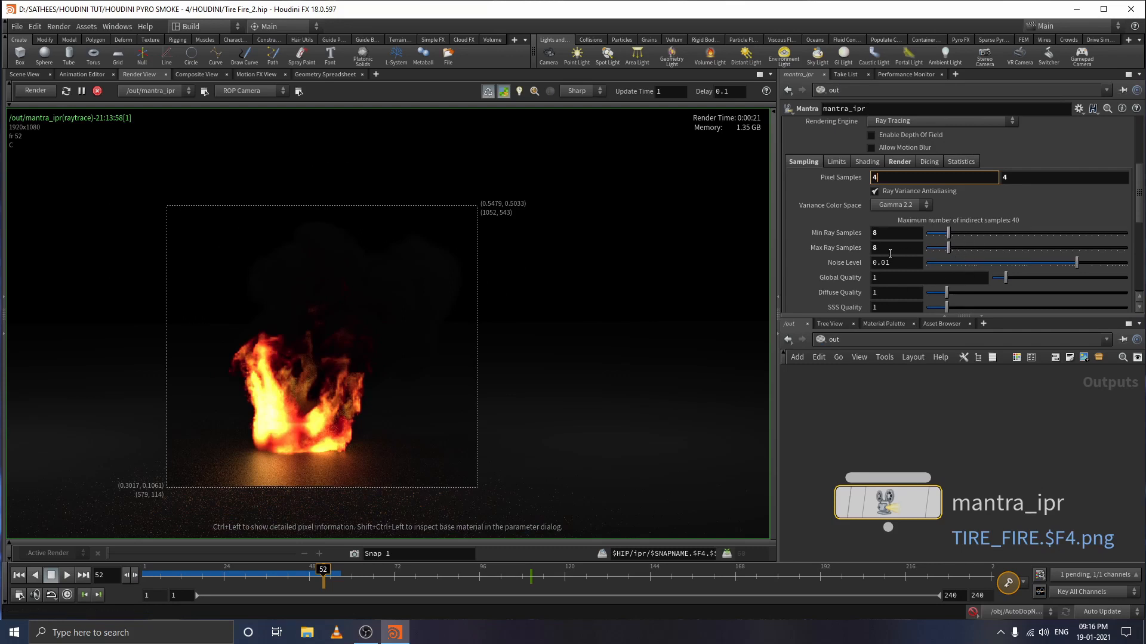
pyautogui.moveTo(949, 233); pyautogui.dragTo(977, 249)
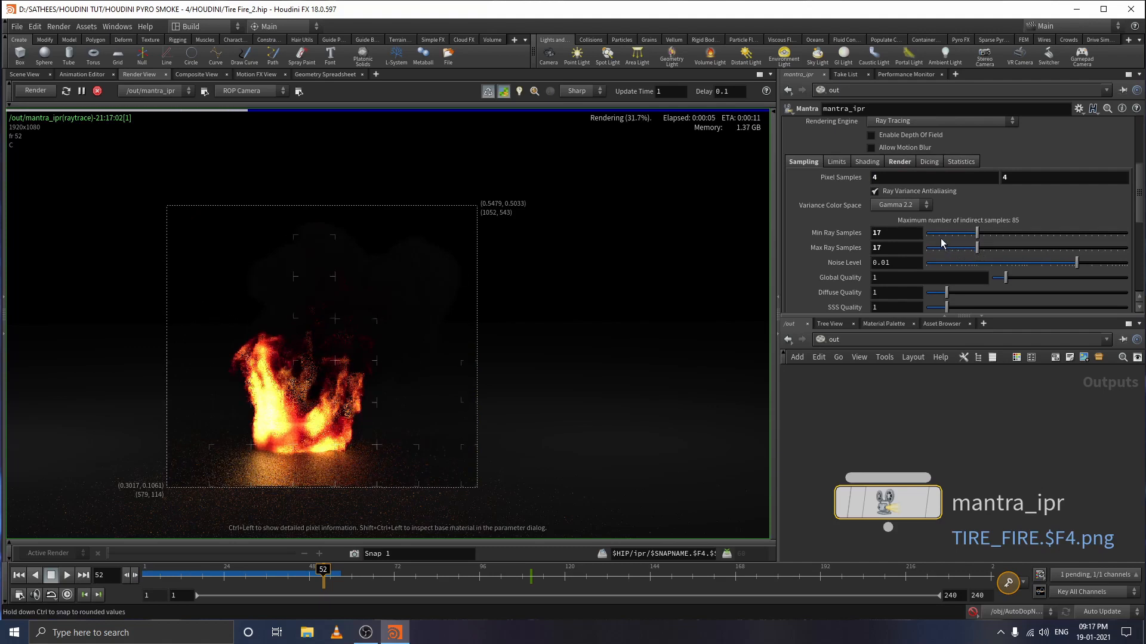
pyautogui.hotkey('ctrl', 'z')
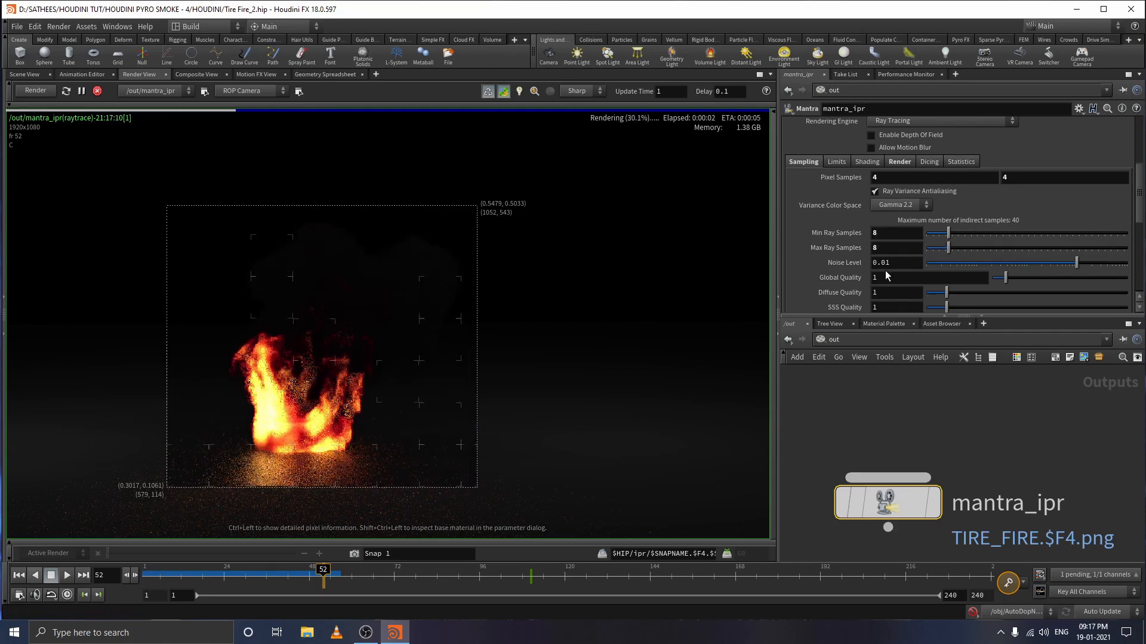
# - Review mantra_ipr's quality, volume step rate and stochastic sampling settings, and return to the frame range and render controls
pyautogui.scroll(-1, 886, 277)
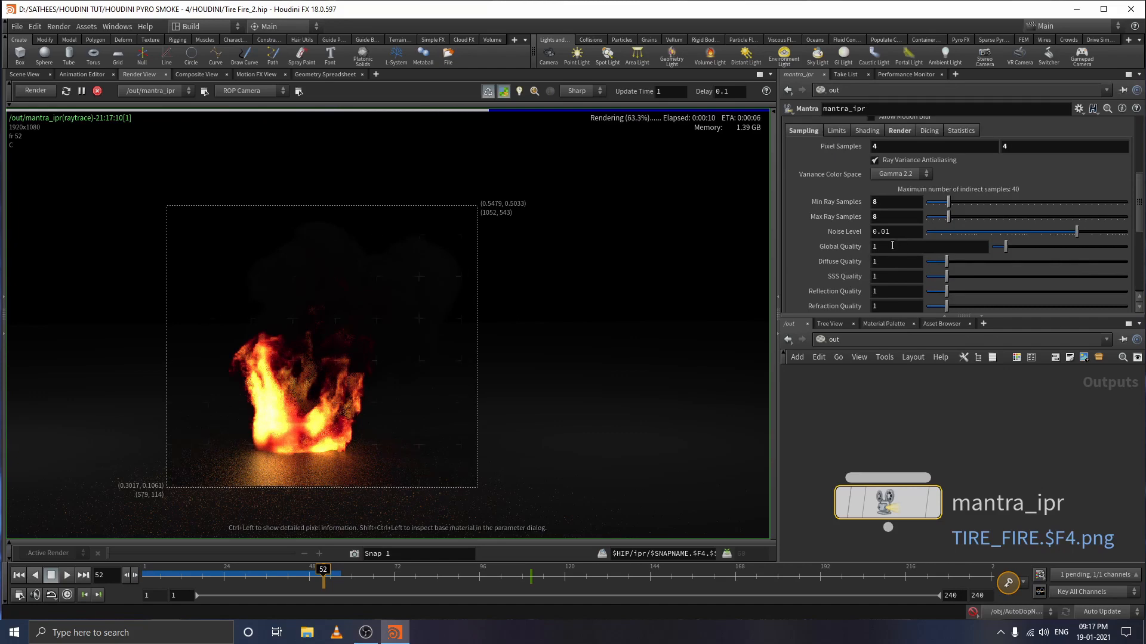
pyautogui.scroll(-3, 889, 245)
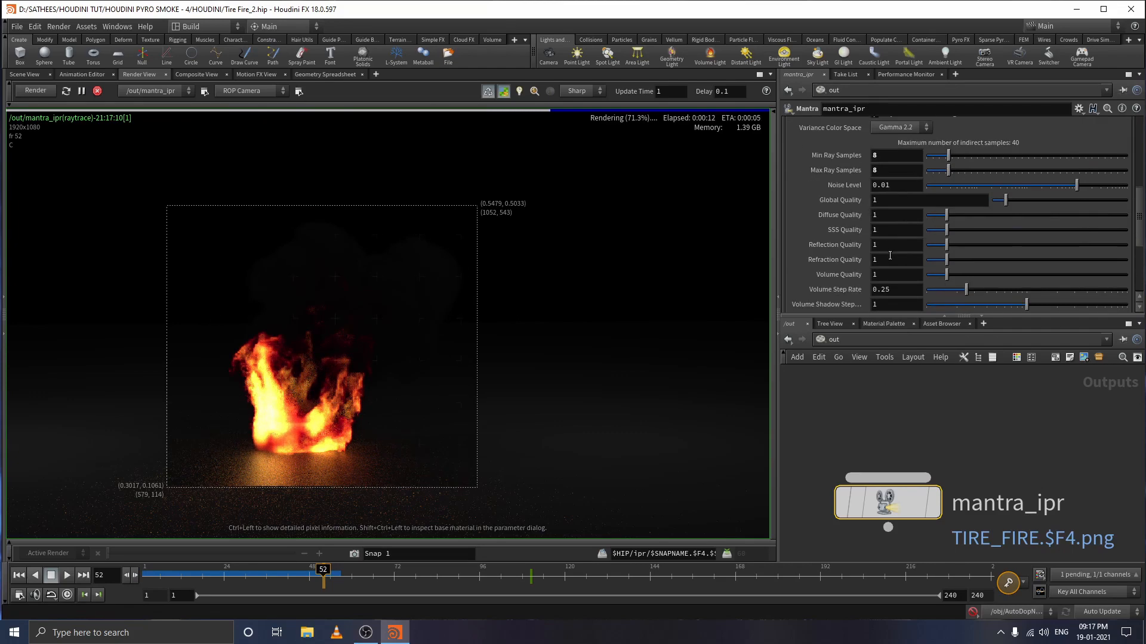
pyautogui.scroll(-3, 890, 257)
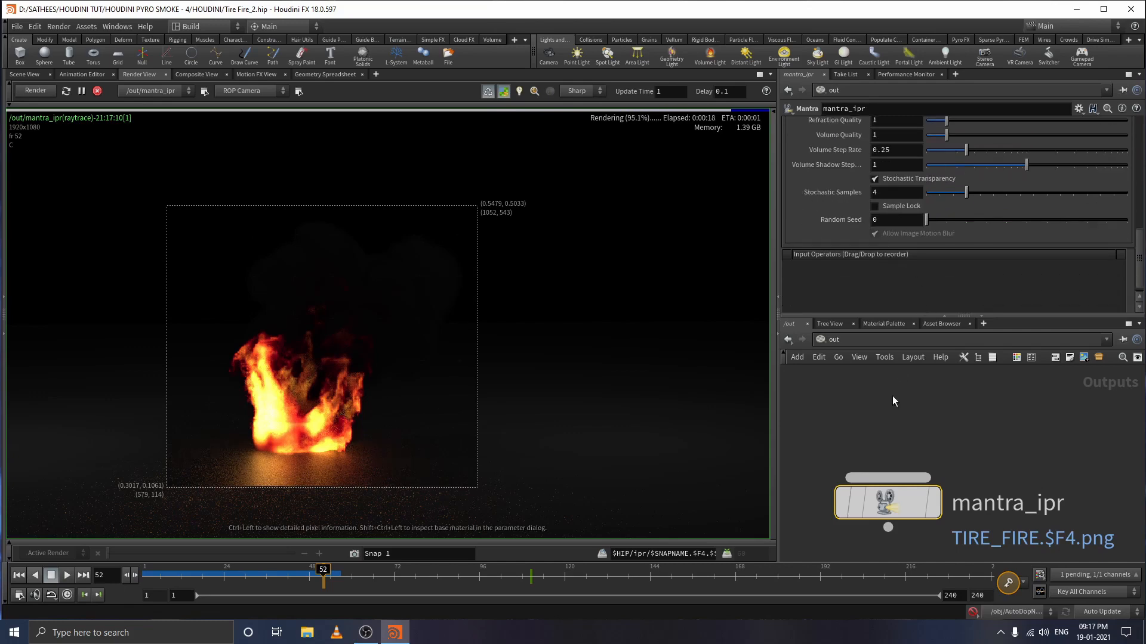
pyautogui.scroll(10, 1061, 224)
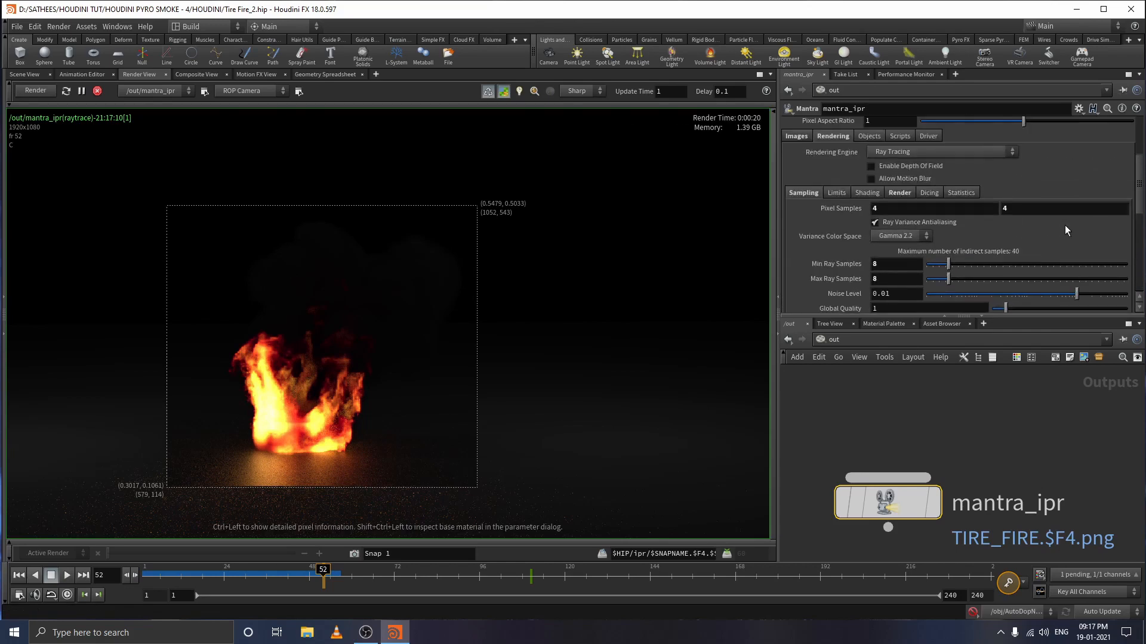
pyautogui.scroll(7, 966, 193)
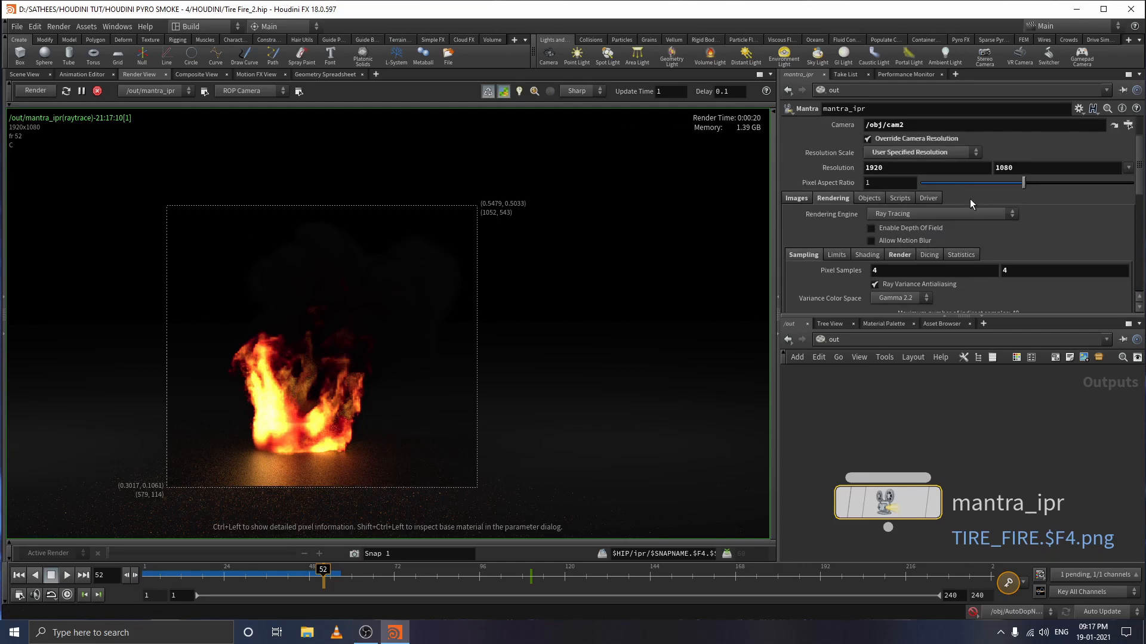
pyautogui.scroll(1, 877, 161)
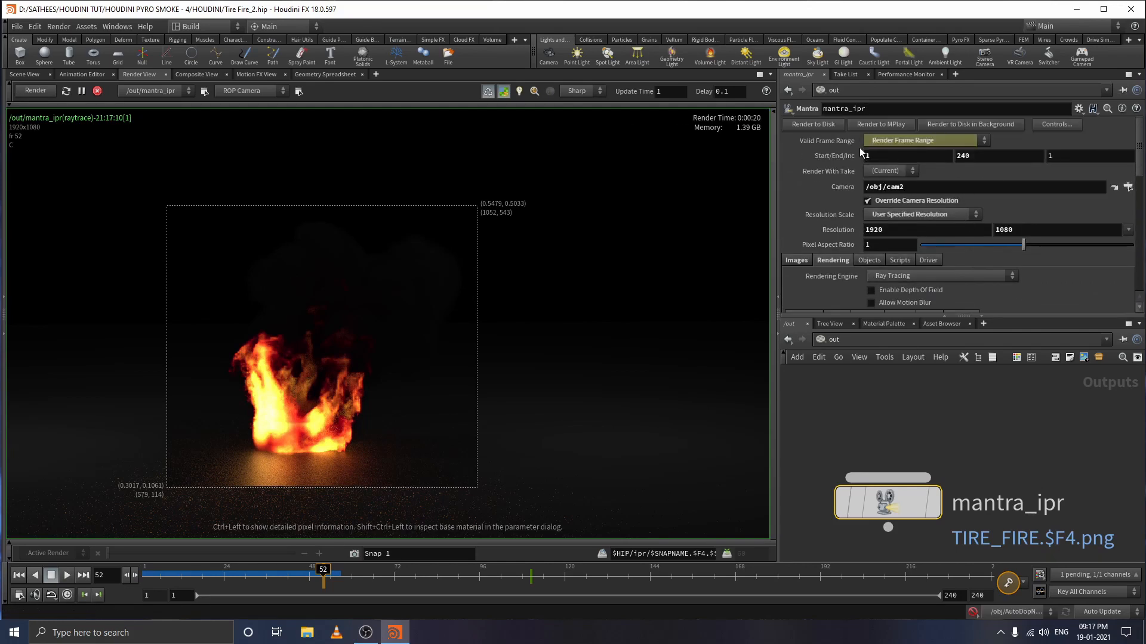